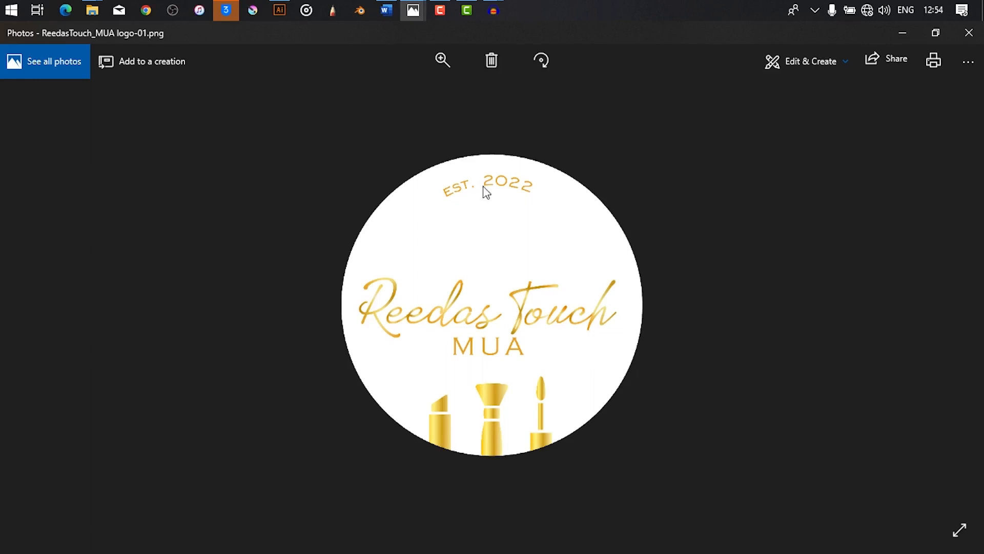
- Switch to Illustrator and create a new A4 document from the 210 x 297 mm preset, with the units changed to pixels
left_click(280, 10)
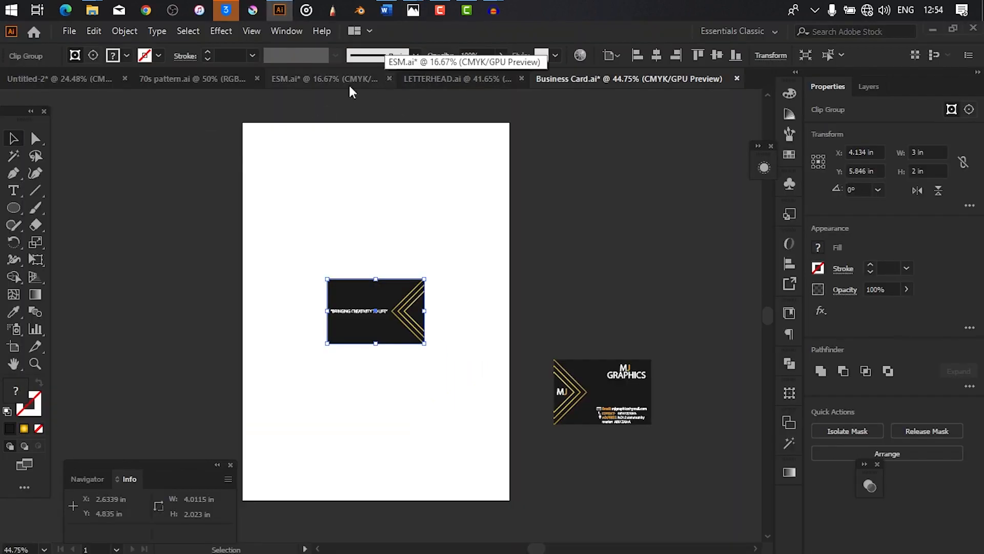
left_click(68, 31)
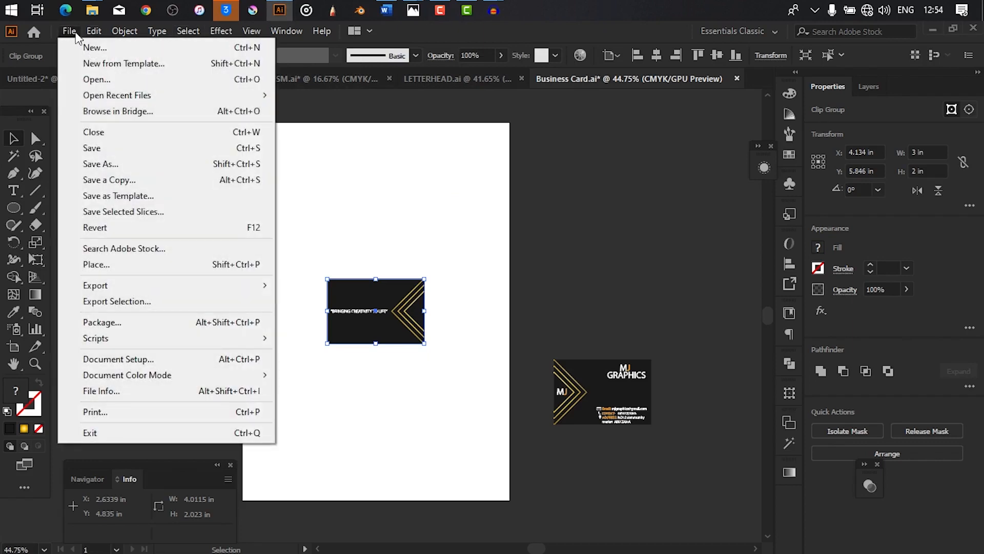
left_click(137, 50)
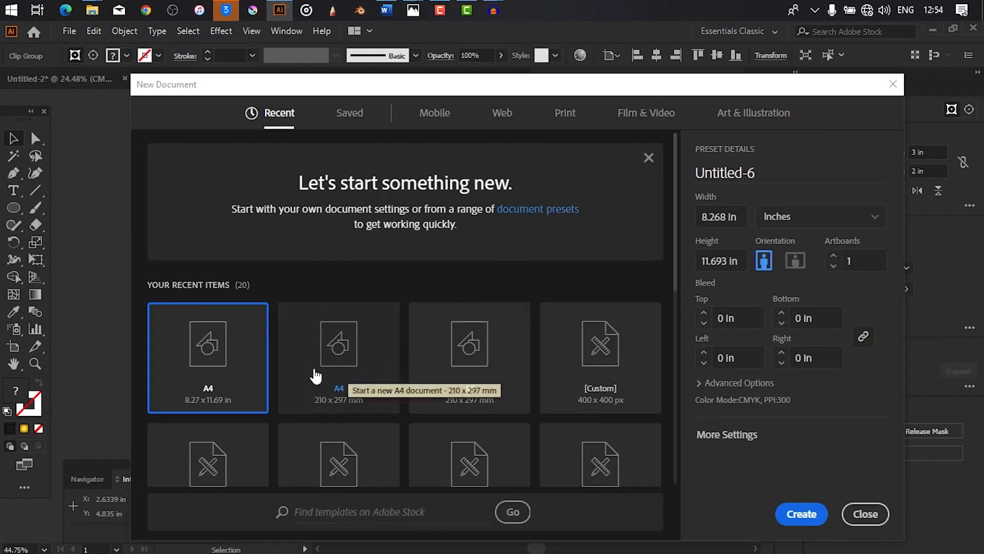
left_click(330, 400)
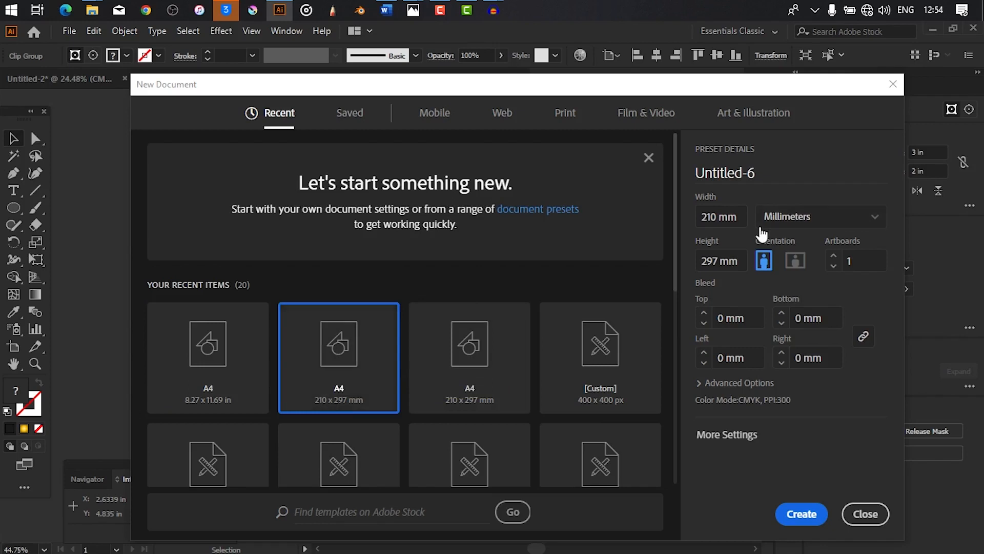
left_click(792, 215)
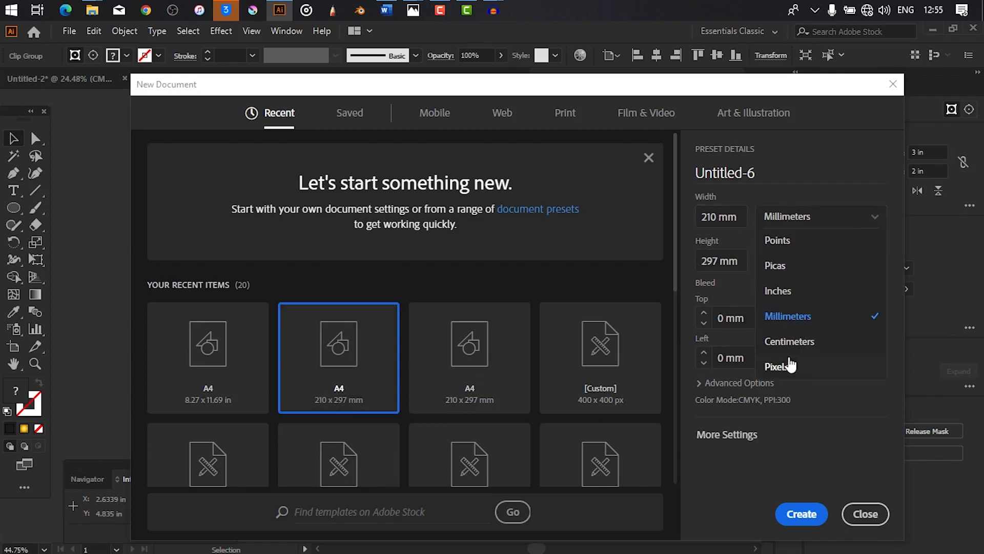
left_click(788, 367)
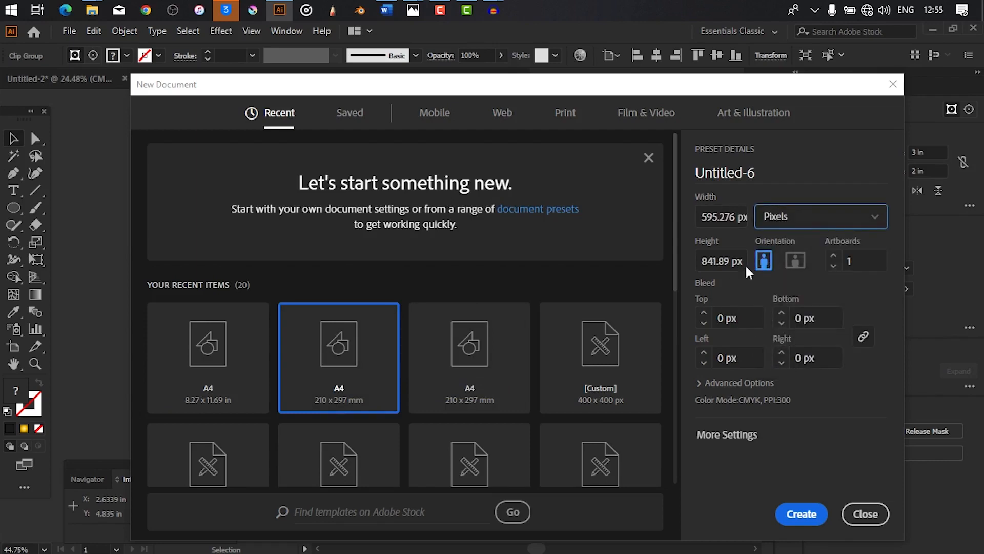
left_click(808, 520)
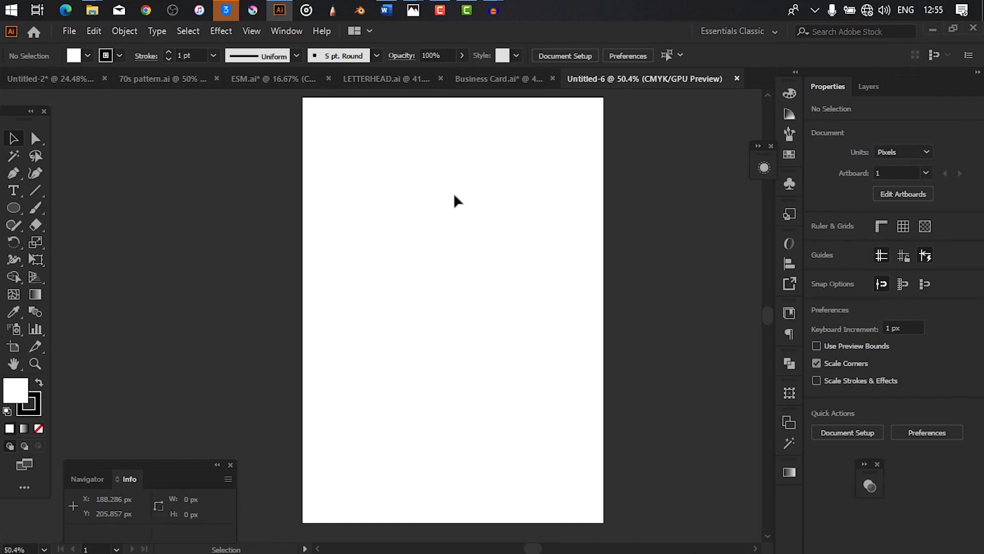
- Prepare the Ellipse tool with a light yellow fill and no stroke
left_click(13, 209)
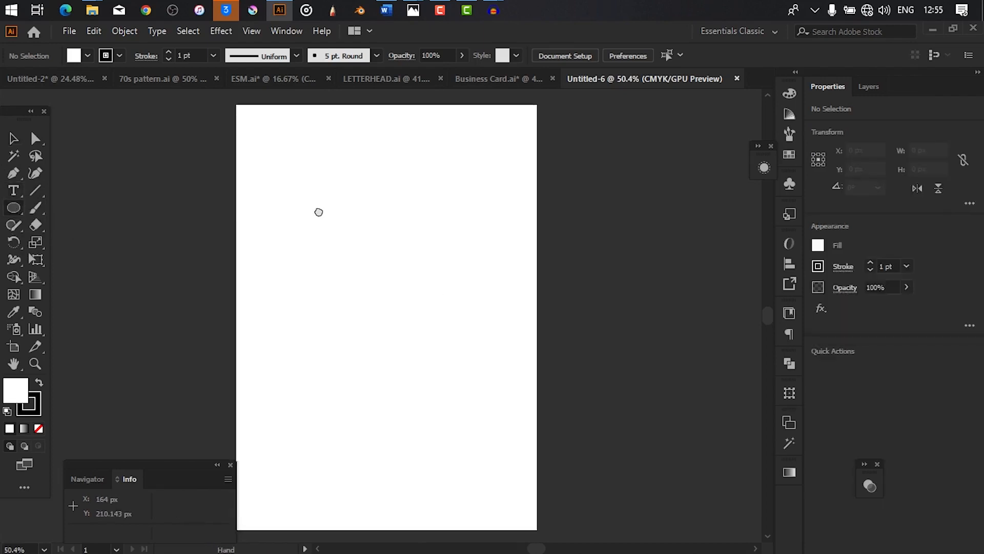
left_click(819, 246)
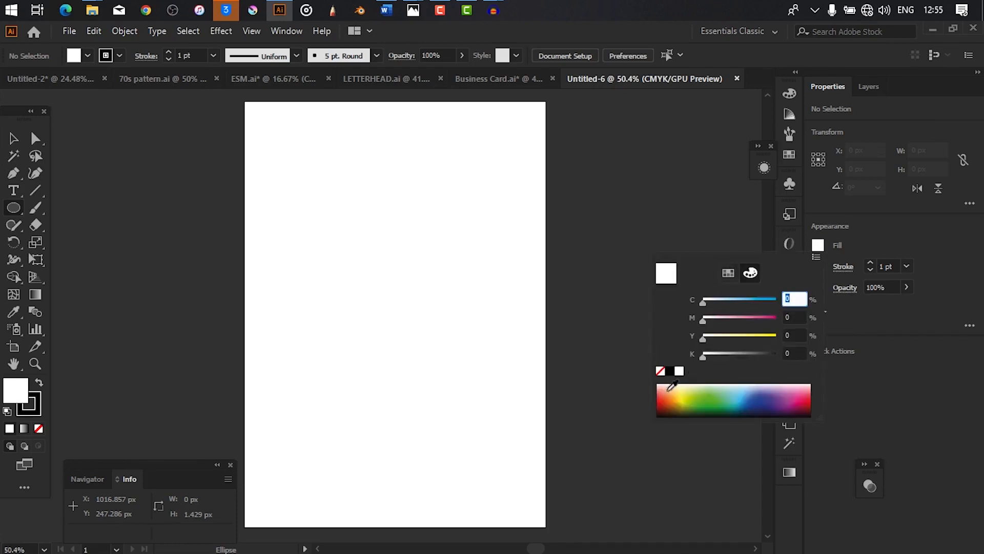
left_click(746, 335)
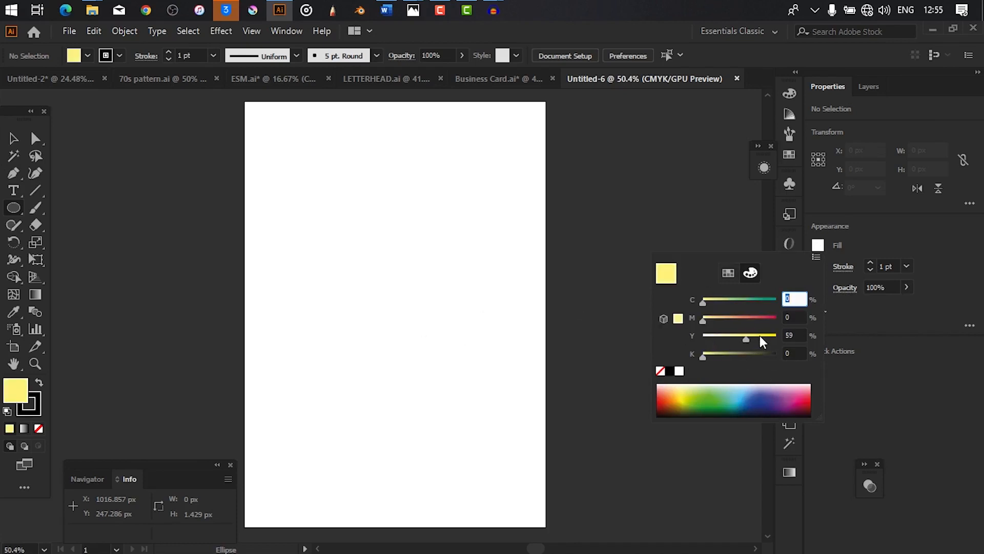
left_click_drag(760, 335, 753, 334)
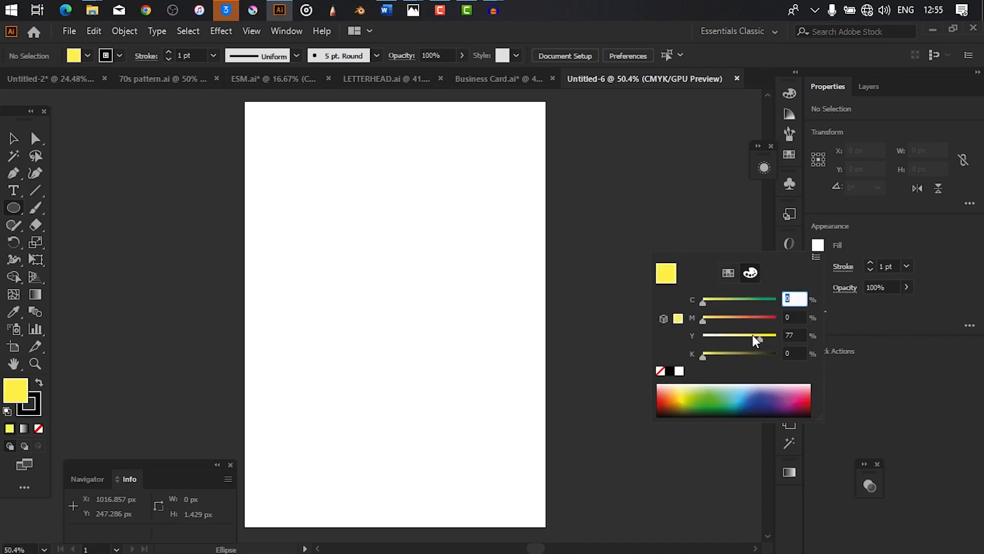
left_click(727, 274)
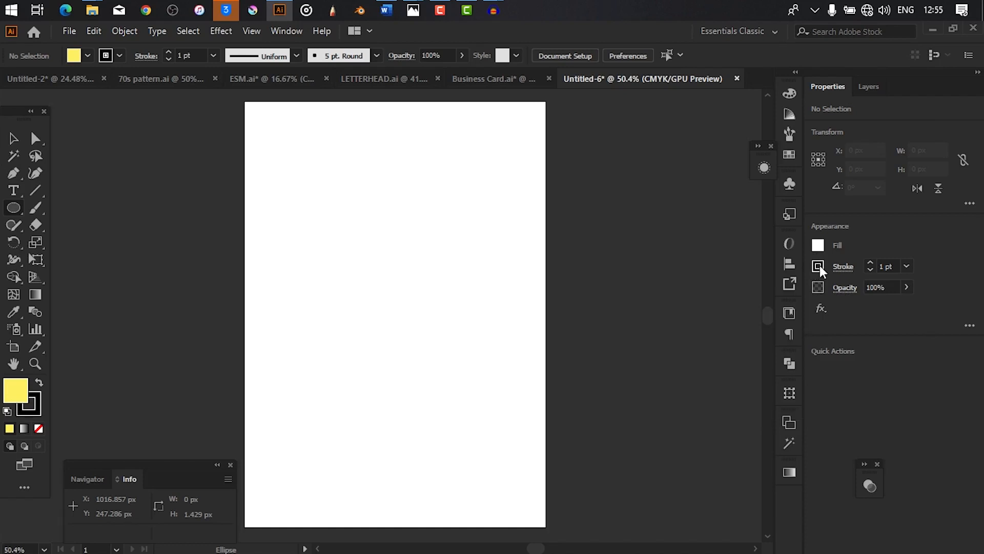
left_click(819, 267)
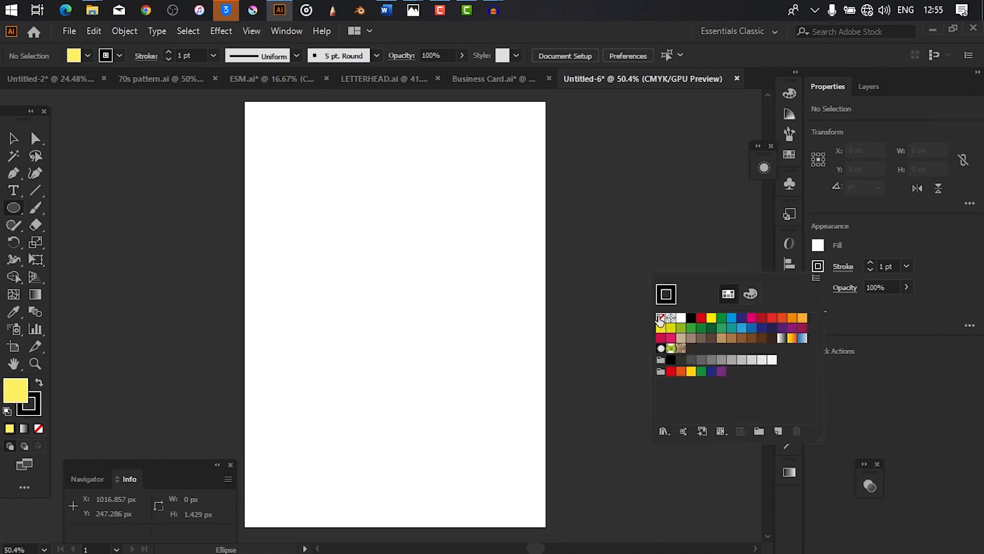
left_click(660, 318)
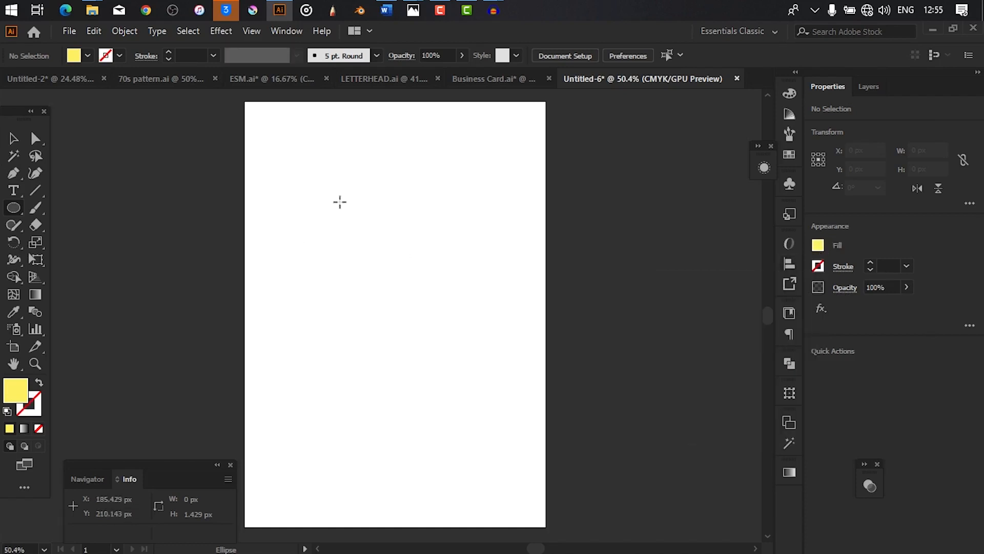
- Draw a yellow circle about 403 px in diameter and centre it horizontally and vertically on the artboard
left_click_drag(303, 161, 508, 365)
key("v")
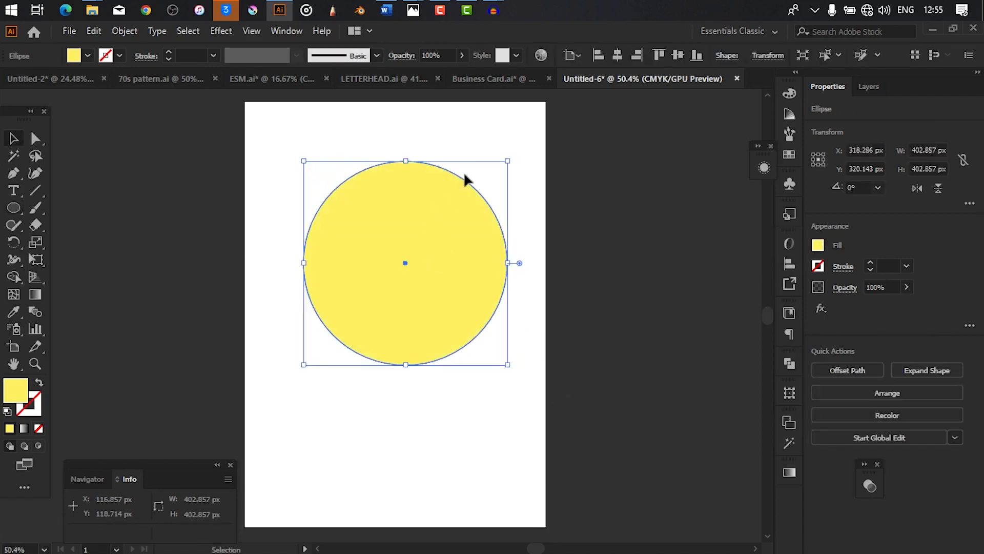
left_click(619, 56)
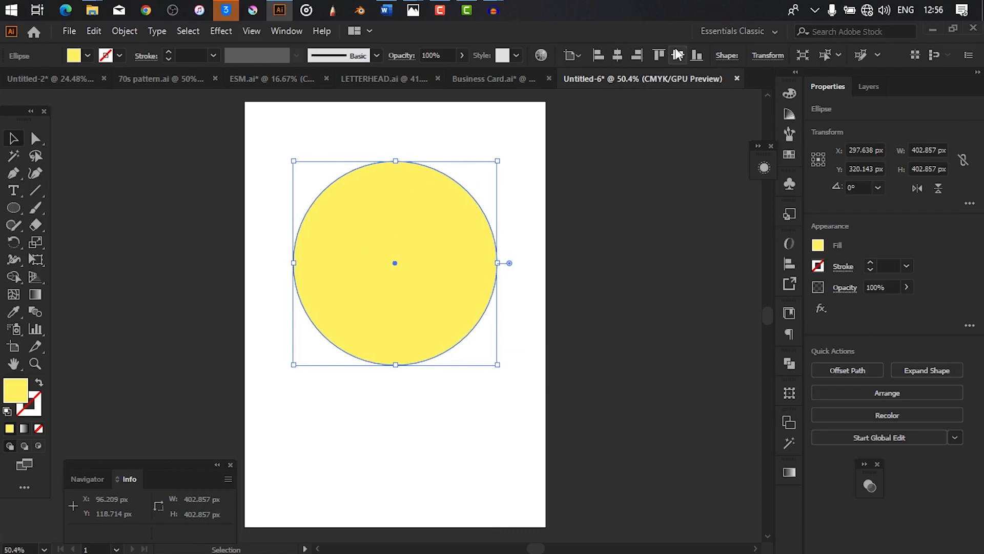
left_click(677, 56)
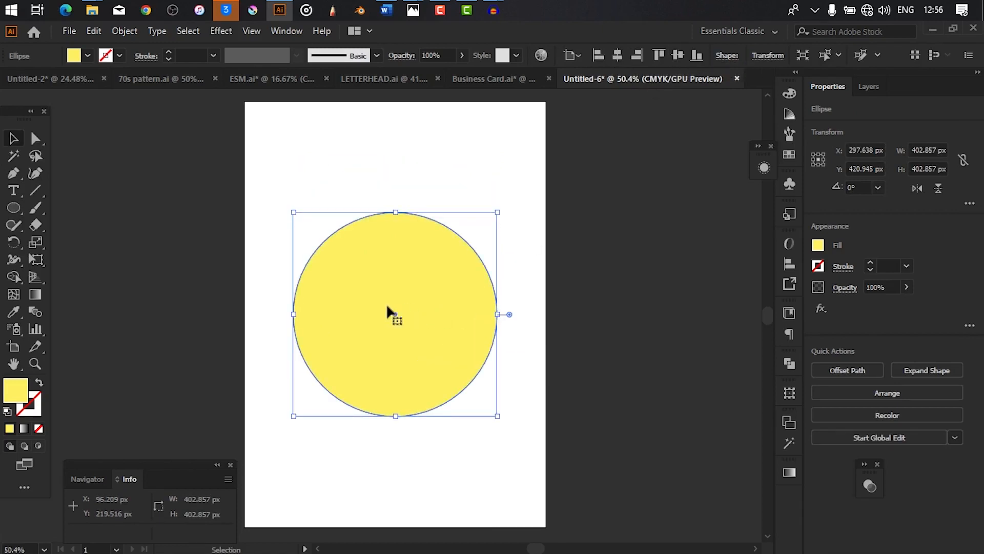
- Add an area text frame about 335 by 113 px across the middle of the circle, reading "Reedas Touch"
key("z")
left_click_drag(330, 307, 432, 310)
left_click_drag(477, 345, 421, 310)
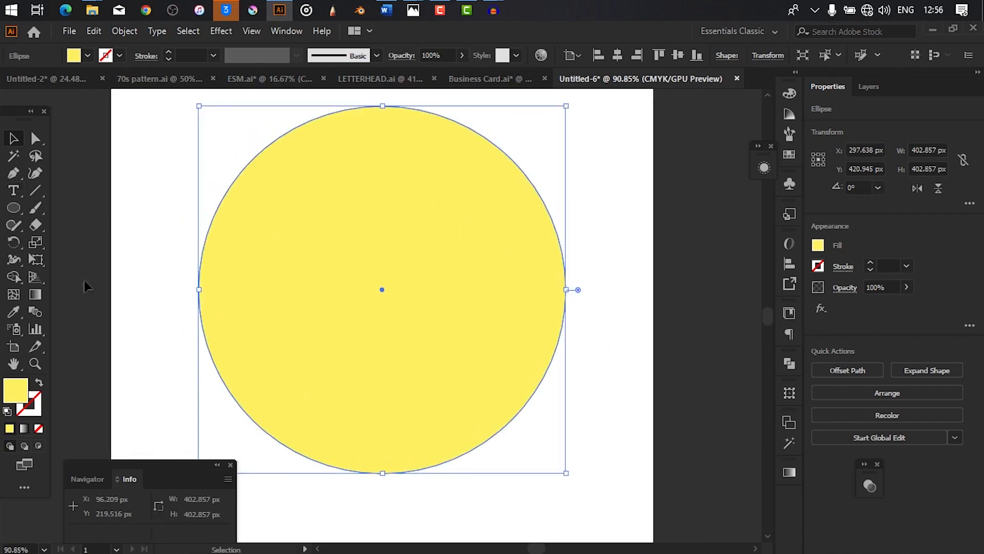
left_click(14, 192)
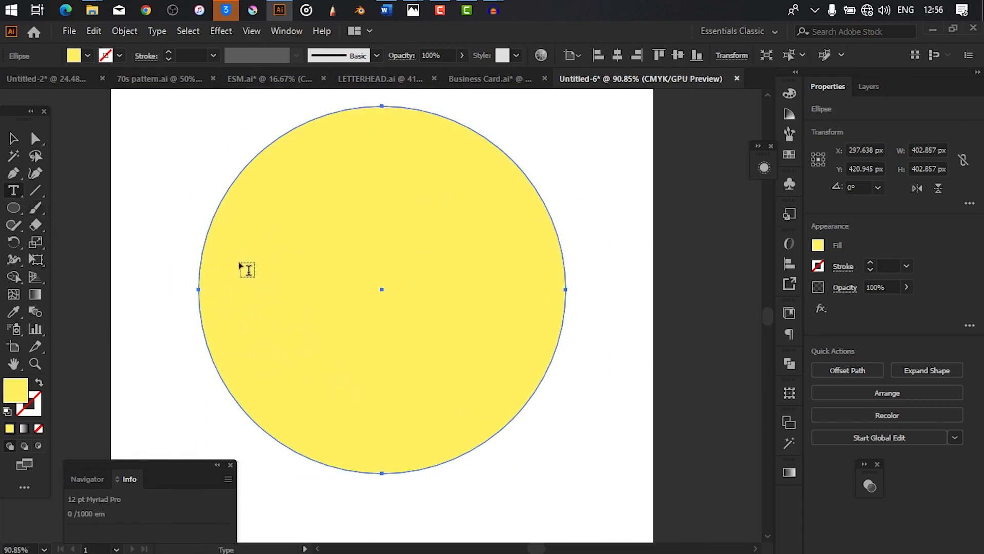
left_click_drag(230, 238, 535, 341)
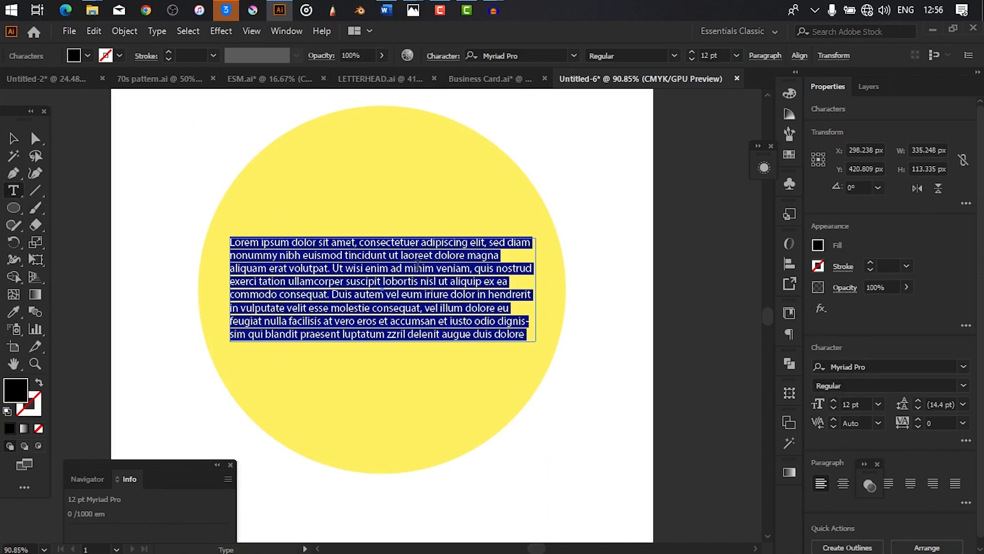
type("Reedas TOu")
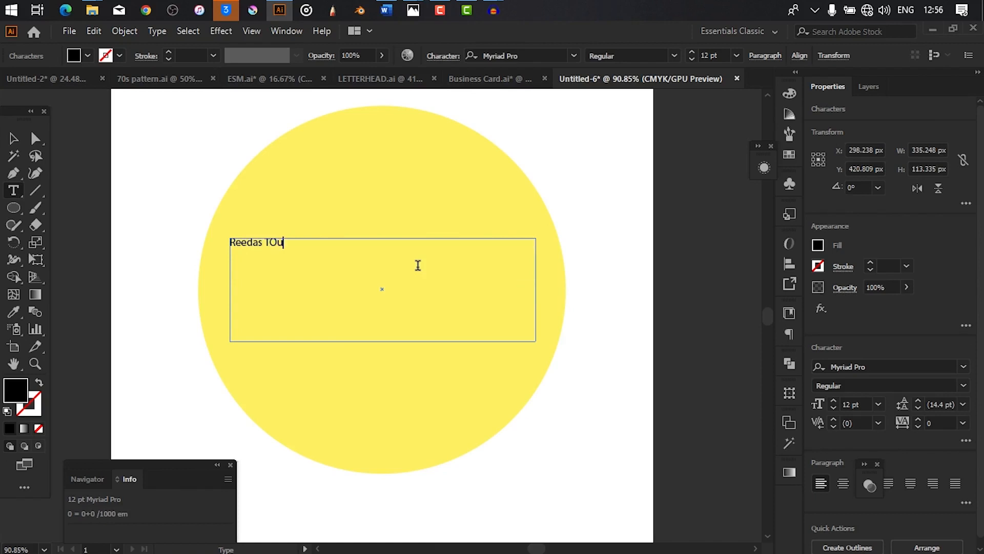
- Set the font size of the "Reedas Touch" text to 48 pt
left_click_drag(292, 243, 187, 226)
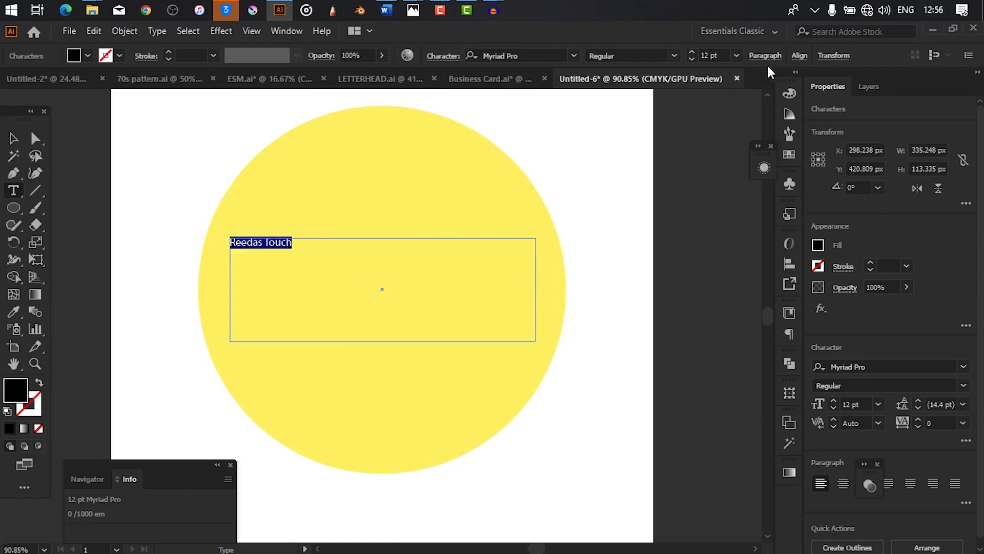
left_click(735, 54)
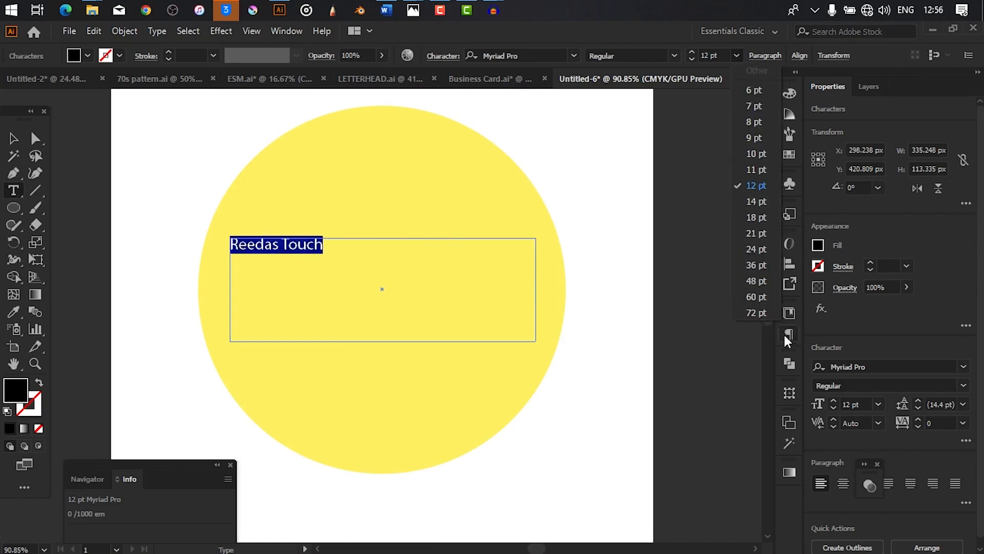
left_click(752, 280)
- Change the font of the "Reedas Touch" text to the script typeface Countryside
left_click_drag(499, 285, 234, 257)
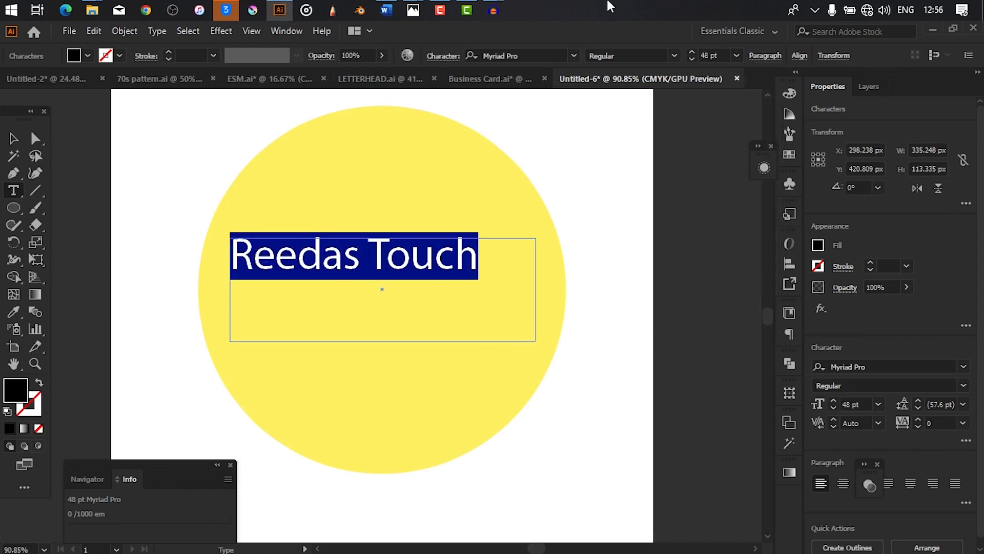
left_click(573, 55)
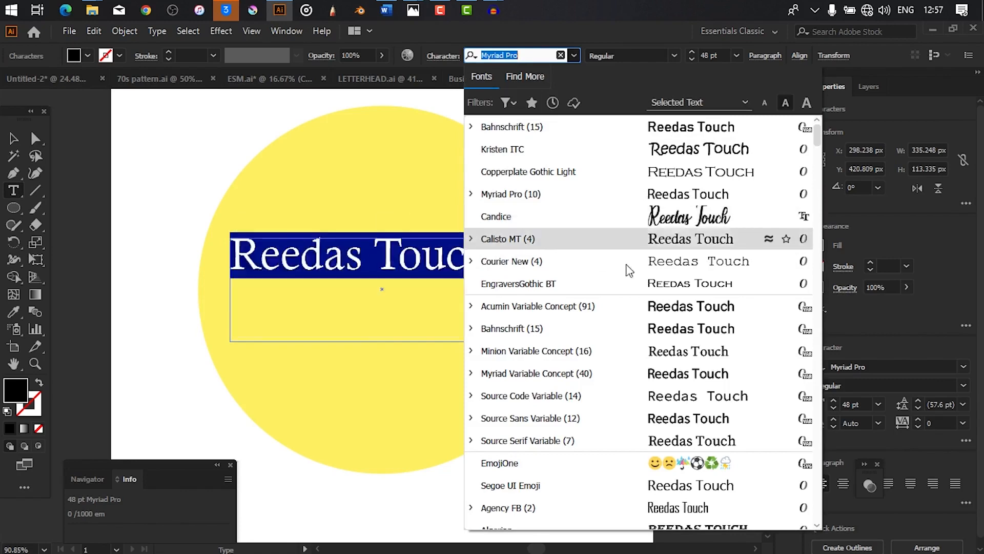
scroll(682, 463, "down", 2)
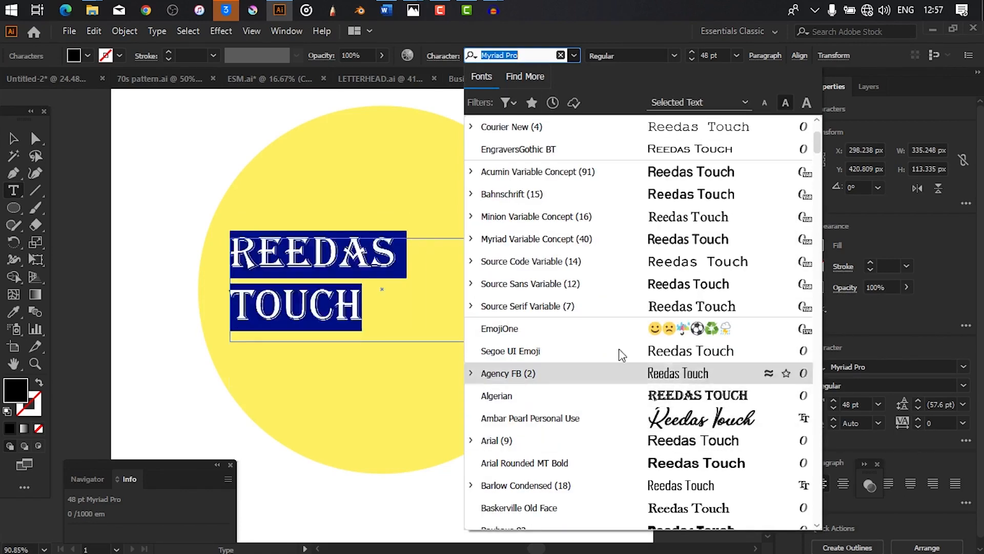
scroll(659, 420, "down", 3)
scroll(662, 451, "down", 10)
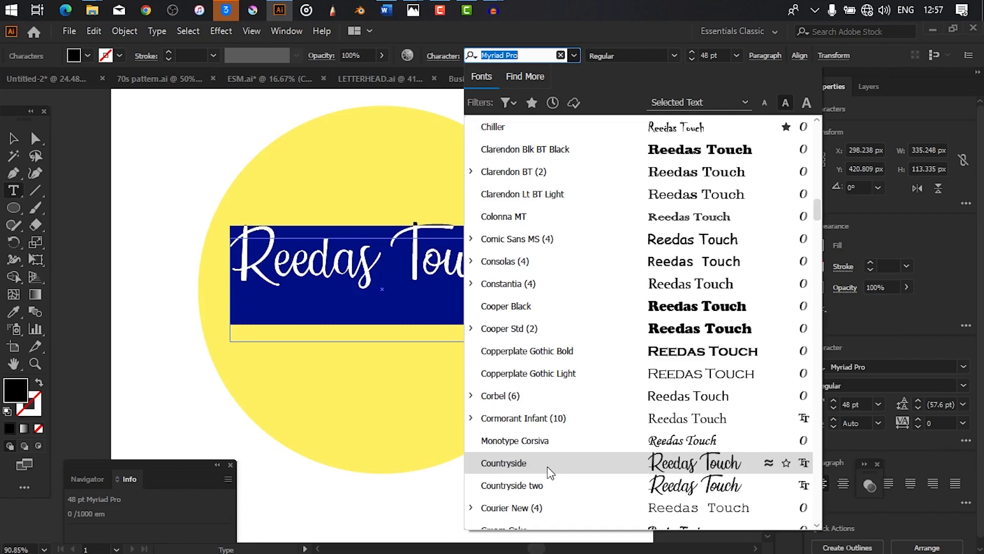
left_click(609, 474)
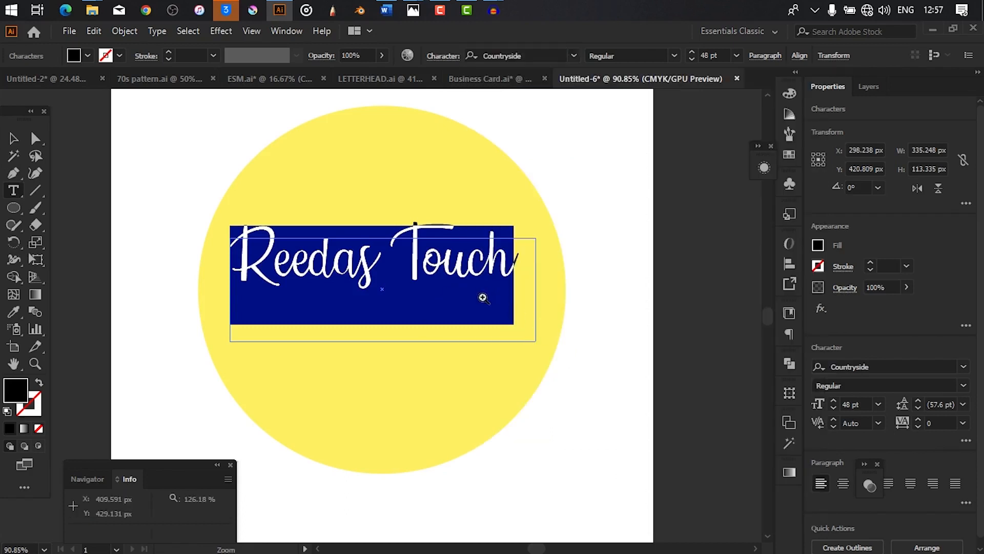
scroll(484, 354, "down", 2)
scroll(477, 307, "up", 3)
key("BackSpace")
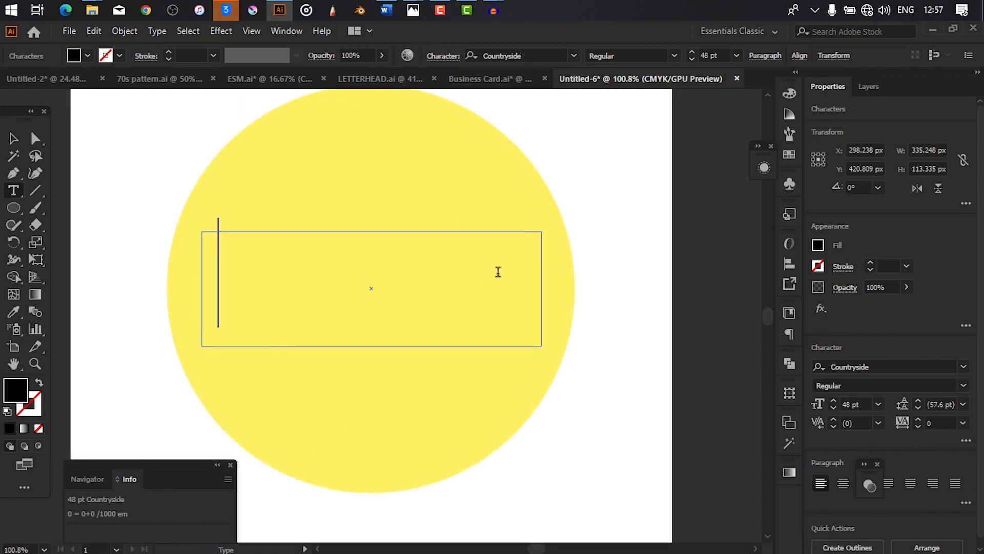
key("ctrl+z")
- Finish text editing and shorten the "Reedas Touch" text frame from its lower edge to about 60 px high
key("Escape")
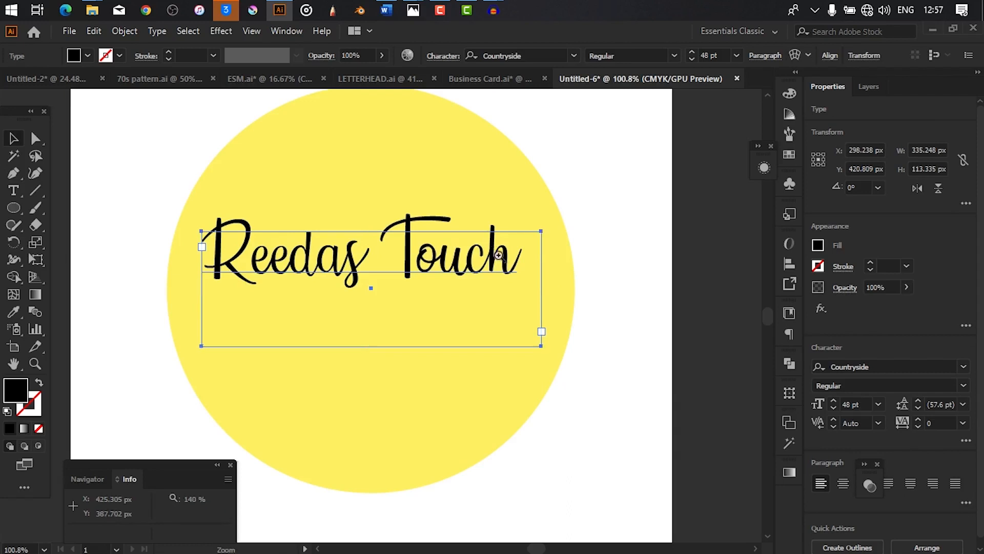
scroll(450, 246, "down", 2)
scroll(461, 256, "up", 3)
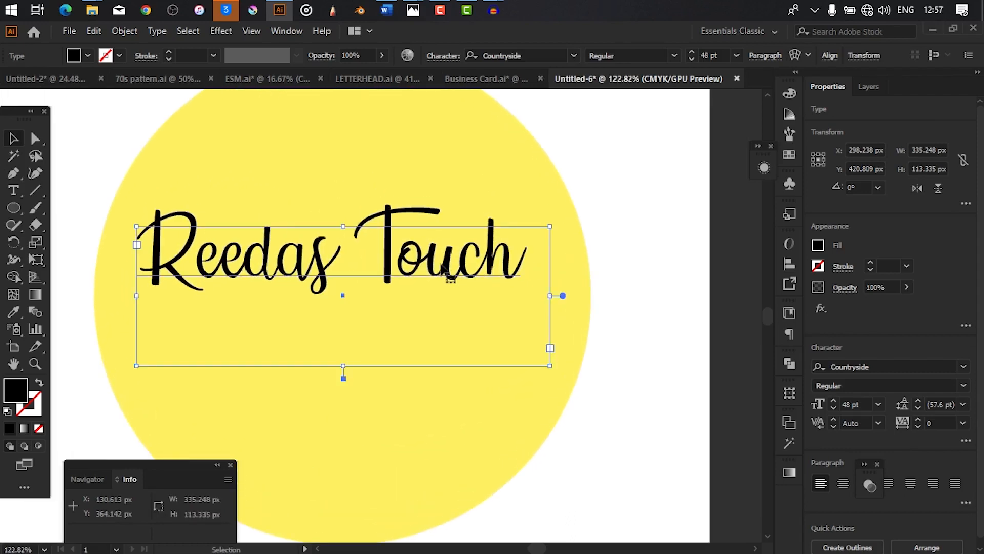
left_click_drag(344, 367, 342, 302)
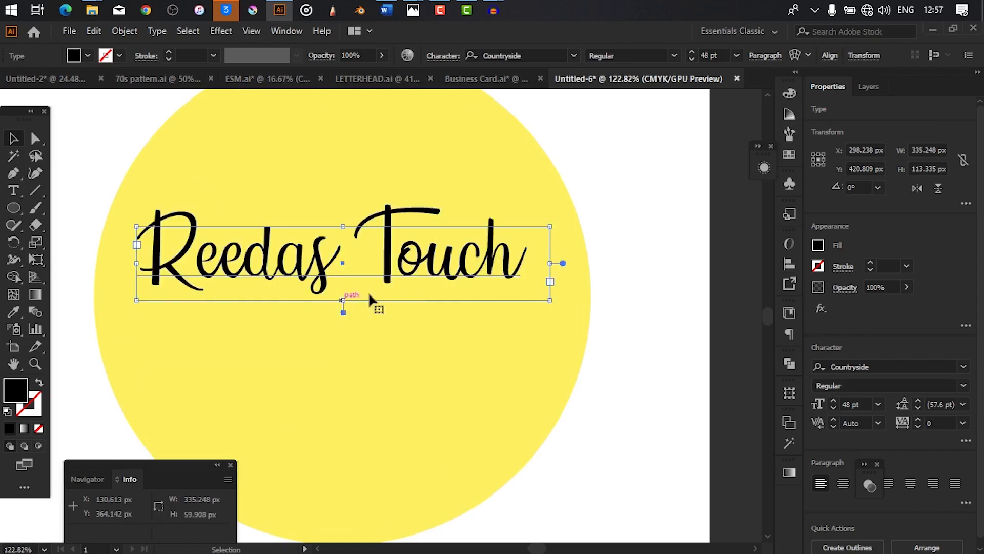
scroll(488, 250, "down", 1)
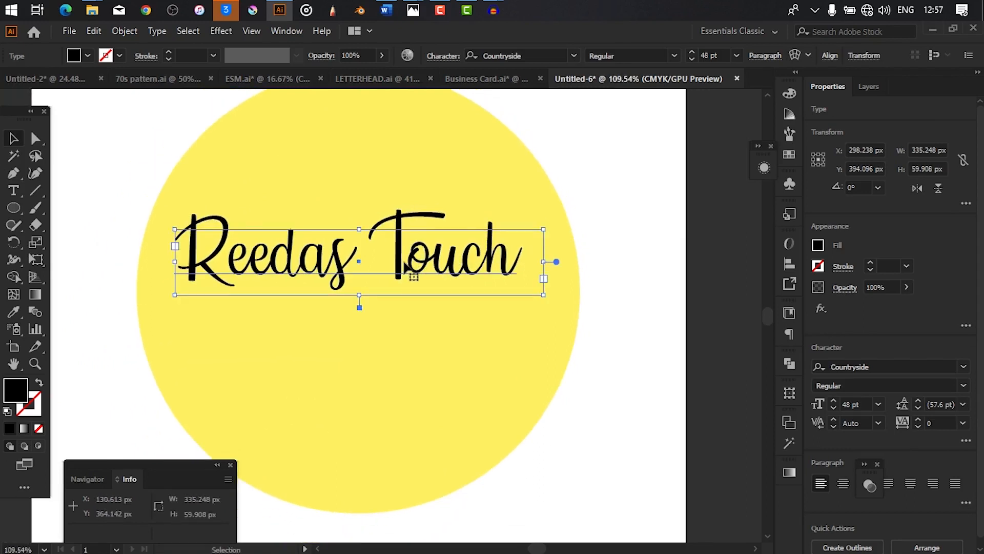
- Lower the "Reedas Touch" text slightly, and centre its frame horizontally and vertically on the artboard
left_click_drag(400, 237, 404, 254)
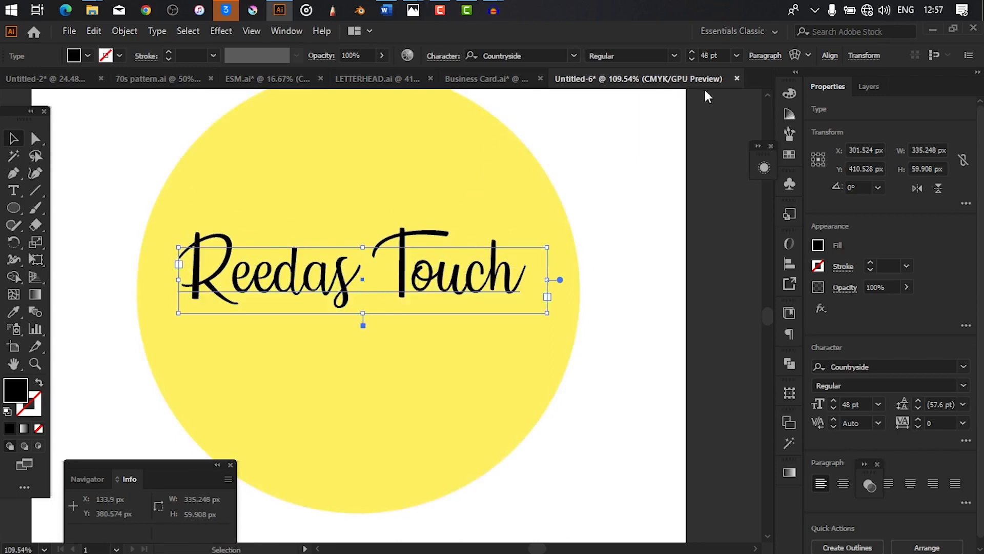
left_click(830, 57)
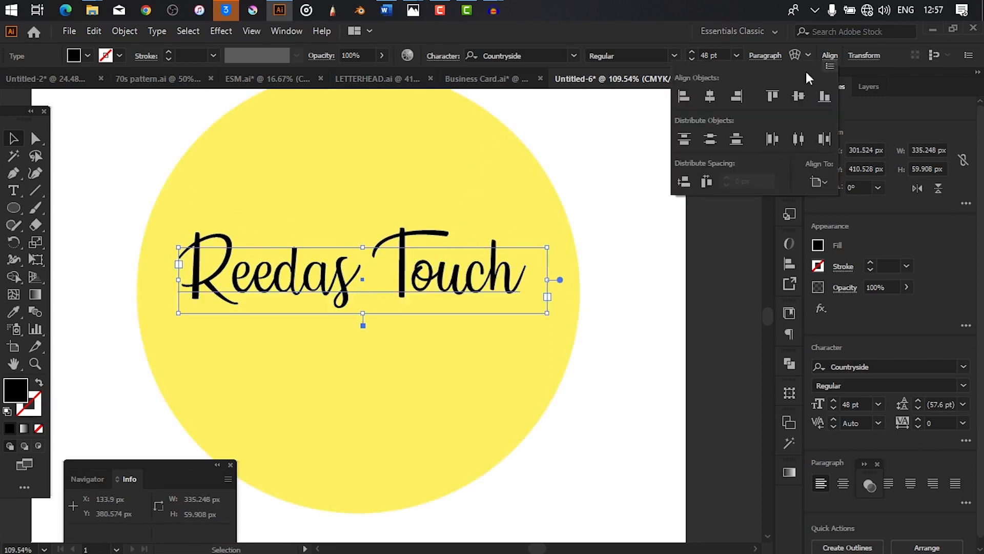
left_click(710, 98)
left_click(798, 98)
left_click_drag(398, 313, 410, 341)
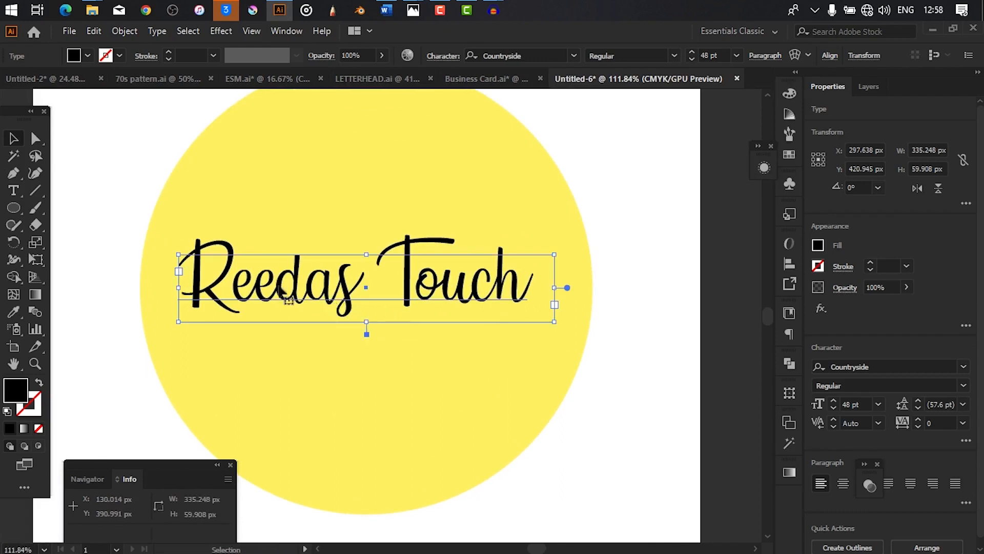
mouse_move(435, 292)
left_mouse_down()
mouse_move(505, 299)
mouse_move(424, 281)
left_mouse_up()
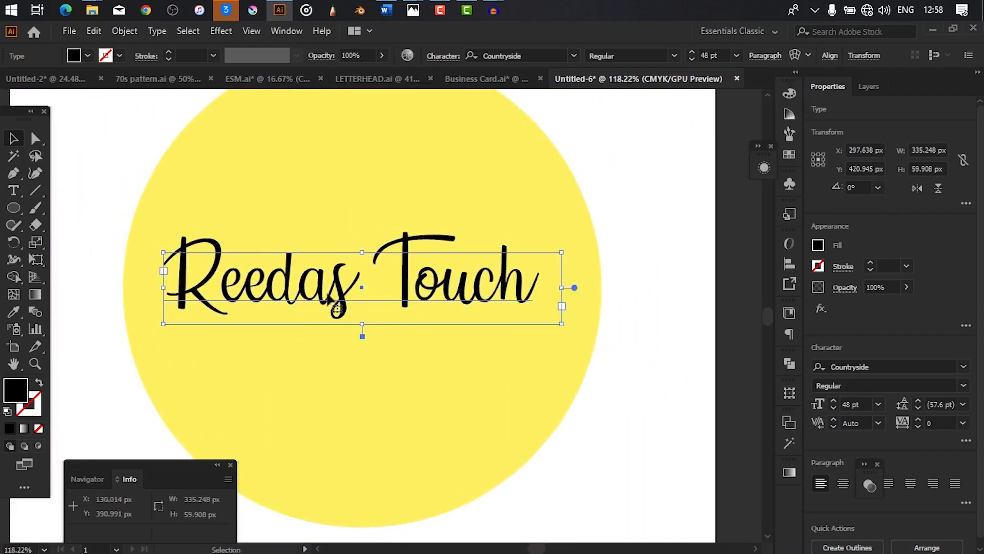
left_click_drag(182, 277, 237, 295)
- Expand the "Reedas Touch" text into editable shapes with the Object and Fill options enabled
left_click(123, 31)
left_click(201, 194)
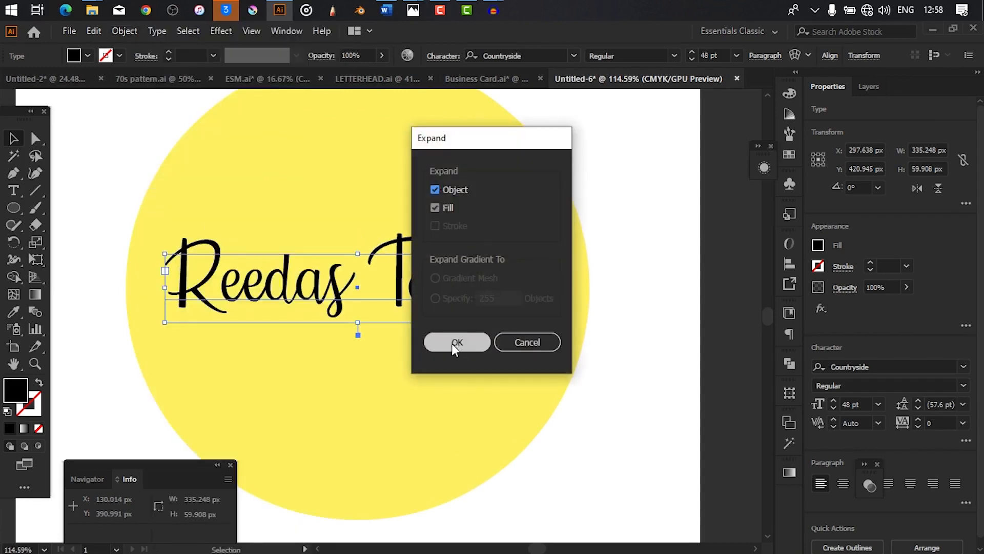
left_click(451, 343)
- Isolate the expanded lettering group and nudge the letter R 3 px up and 4 px to the right
left_click_drag(288, 302, 359, 304)
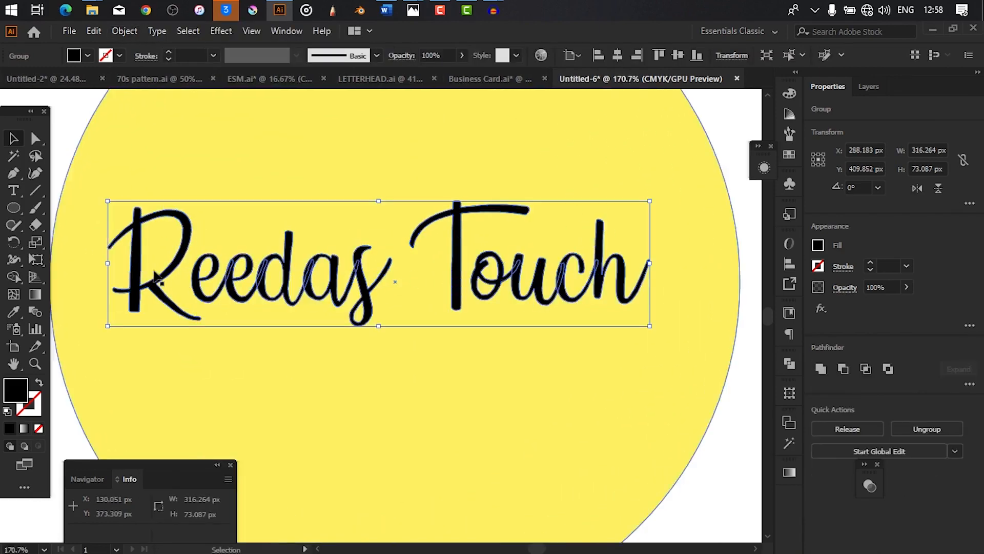
left_click_drag(115, 285, 202, 282)
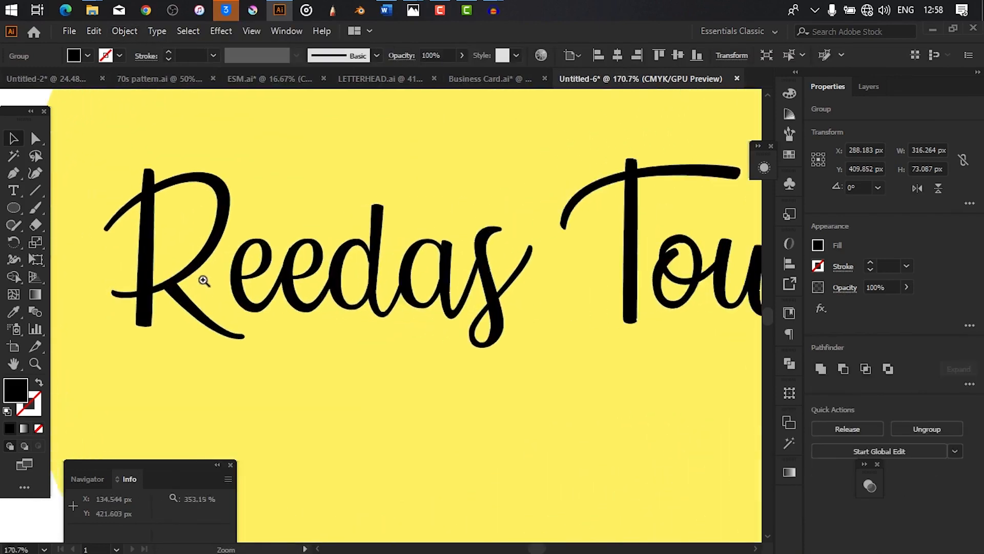
double_click(218, 248)
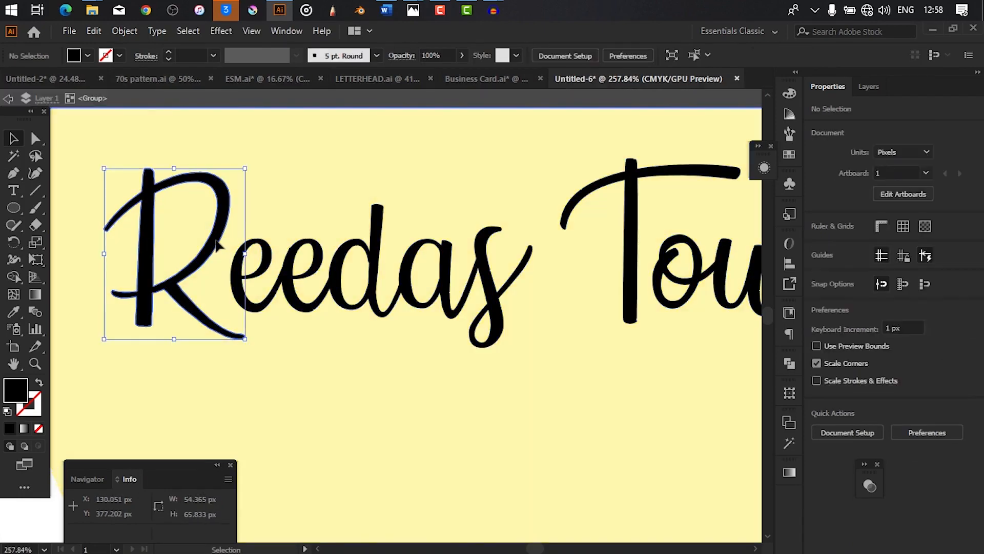
left_click(186, 273)
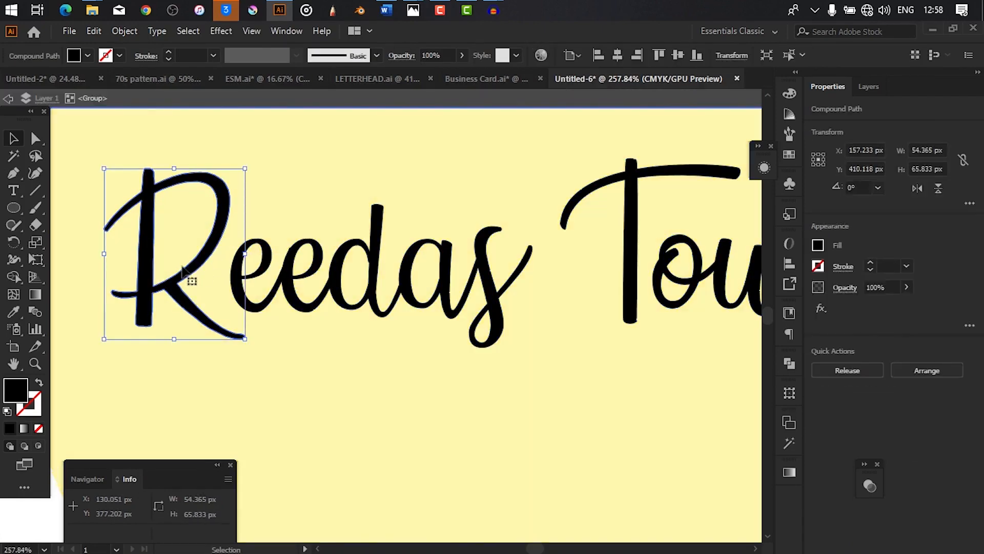
key("Up")
key("Up")
key("Up")
key("Up")
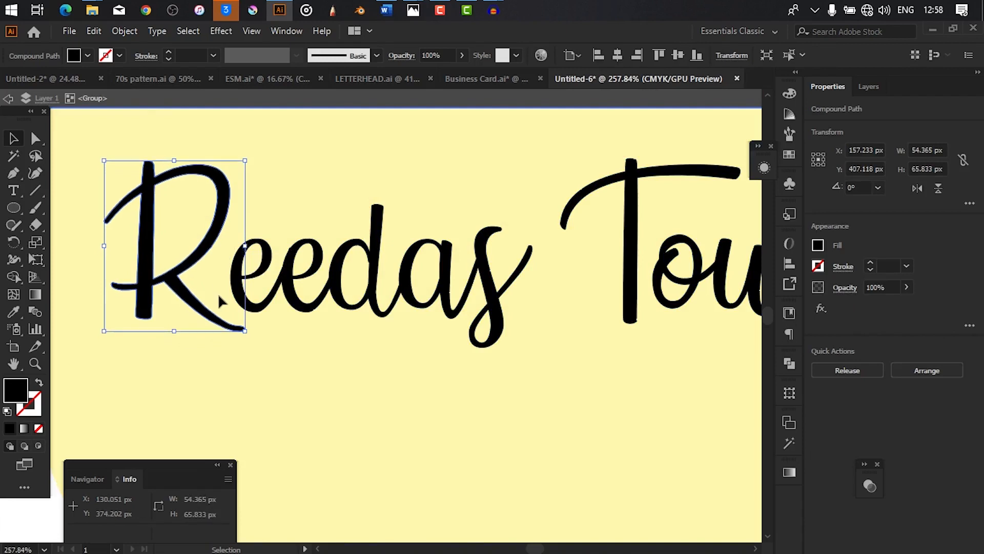
key("Right")
key("Right")
key("Right")
key("Right")
key("Down")
- Examine the spacing and joins between the letters of "Reedas Touch", especially the tail of the a beside the s
key("space")
left_click_drag(547, 257, 299, 239)
key("ctrl+space")
key("space")
key("ctrl+space")
left_click_drag(433, 235, 386, 231)
key("space")
left_click_drag(268, 273, 383, 252)
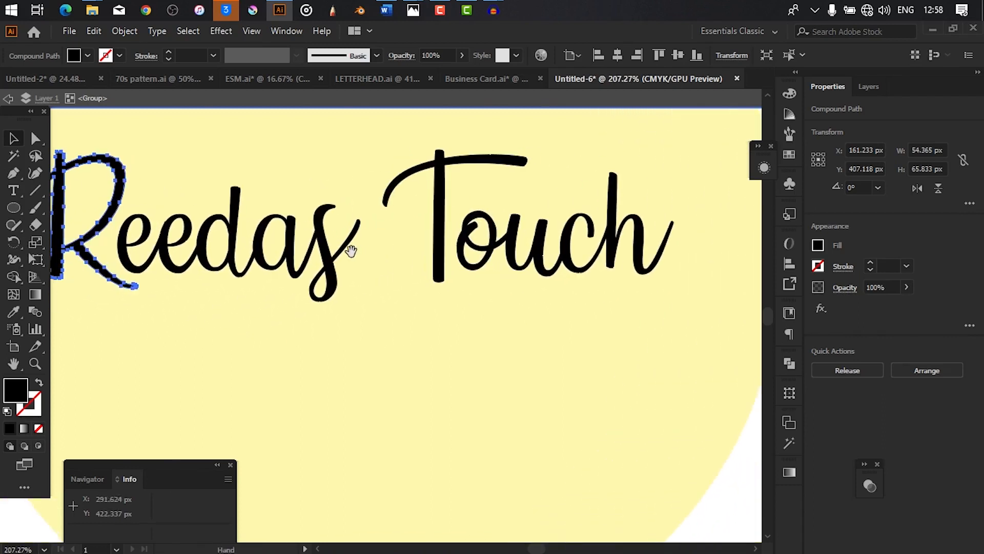
key("ctrl+space")
left_click_drag(605, 297, 537, 291)
left_click_drag(679, 288, 698, 287)
left_click_drag(195, 259, 426, 288)
left_click(400, 315)
left_click(365, 262)
scroll(433, 247, "up", 3)
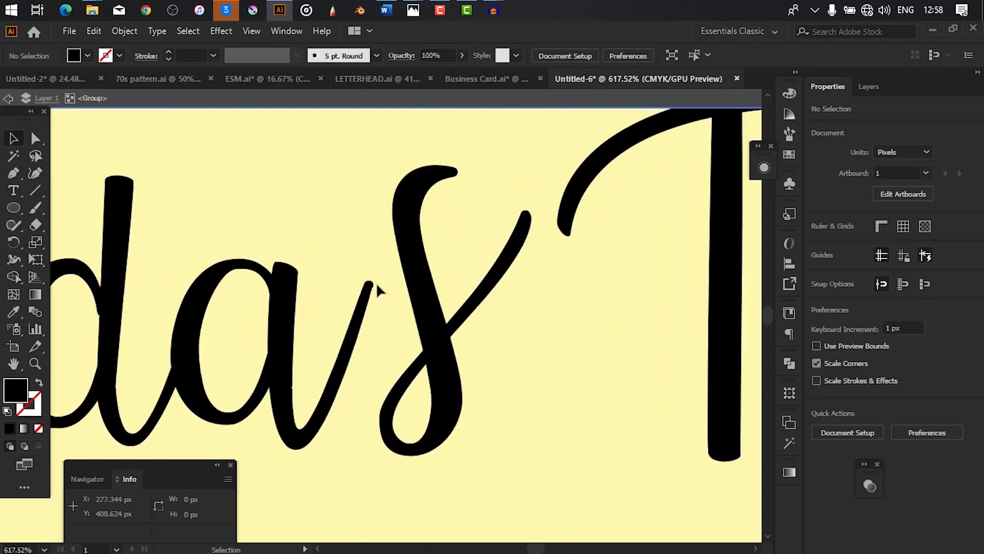
scroll(379, 287, "up", 3)
scroll(359, 276, "down", 4)
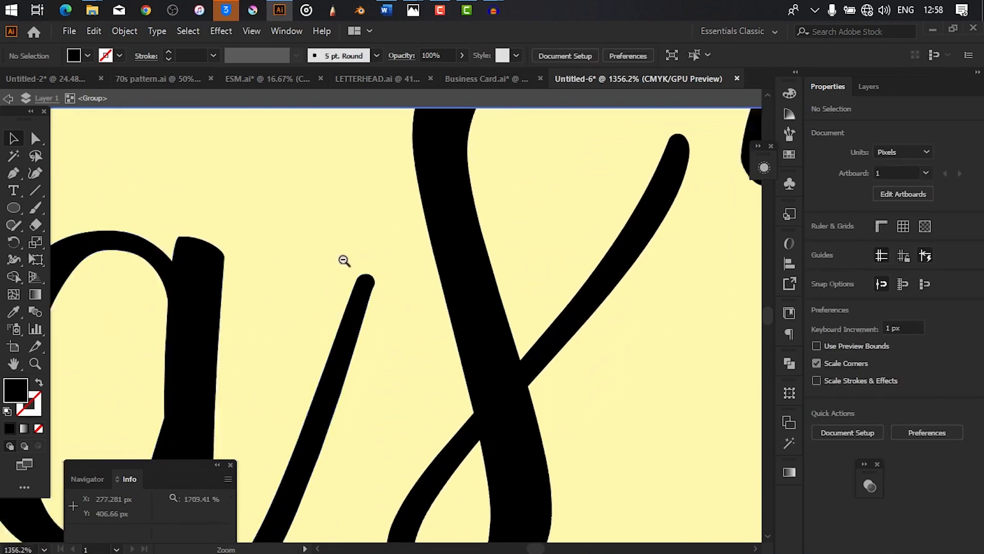
scroll(394, 205, "up", 3)
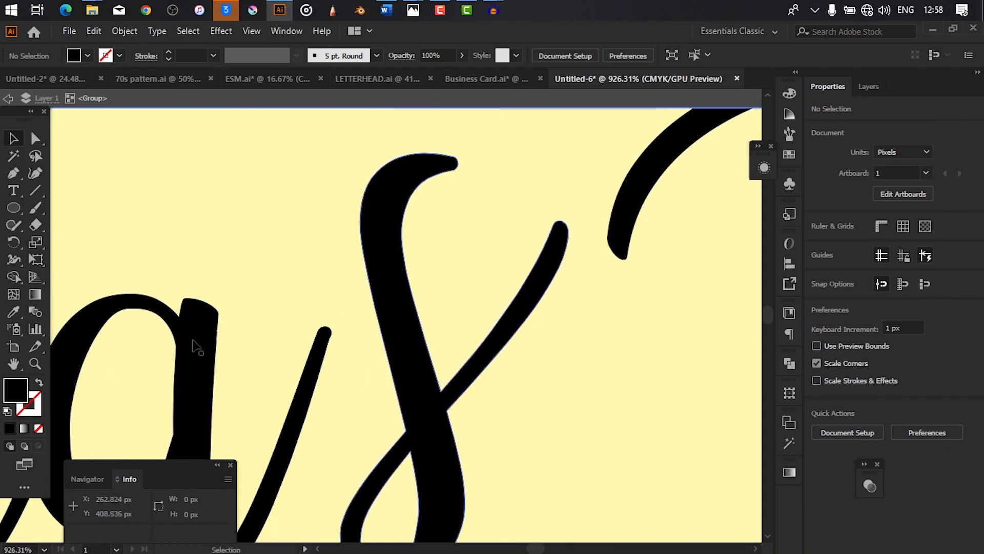
scroll(175, 341, "down", 2)
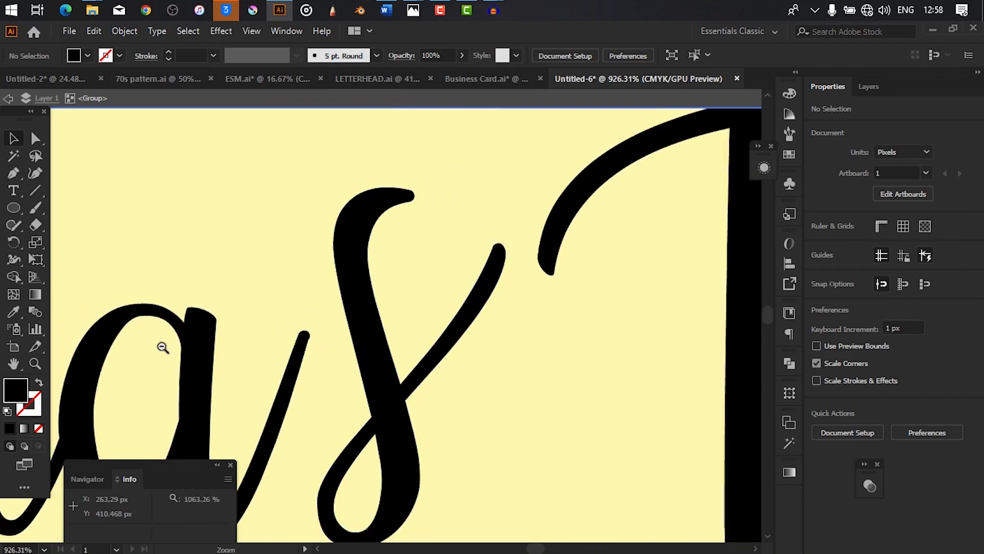
- Select the letter a in "Reedas" and delete three anchor points from the rounded tip of its tail with the Pen tool
left_click(13, 174)
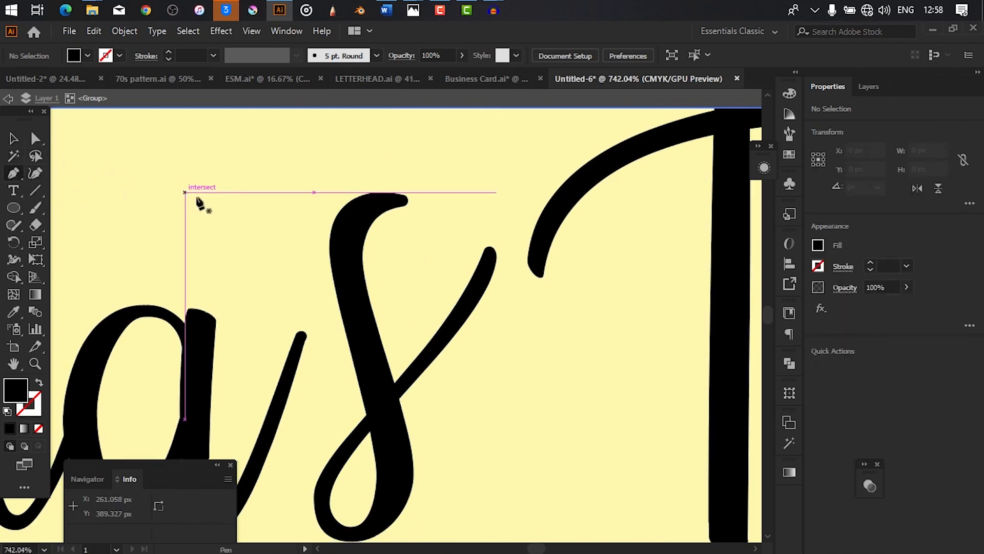
left_click_drag(287, 331, 558, 328)
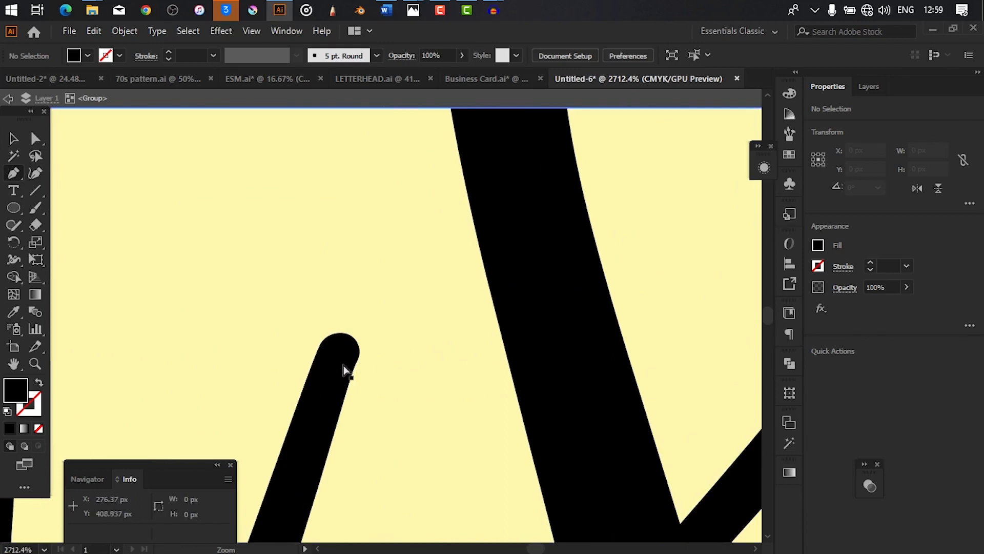
left_click_drag(475, 393, 451, 398)
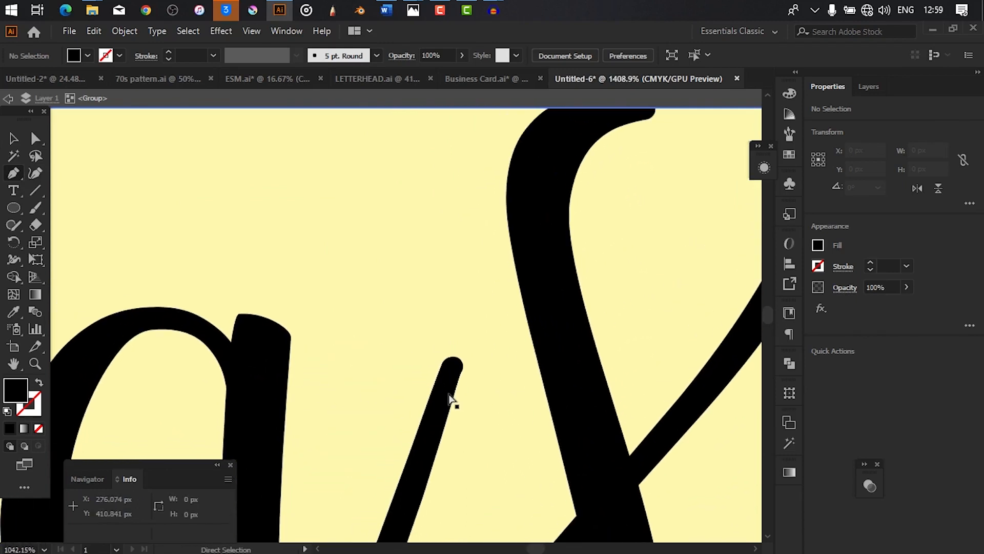
left_click(446, 392, "ctrl")
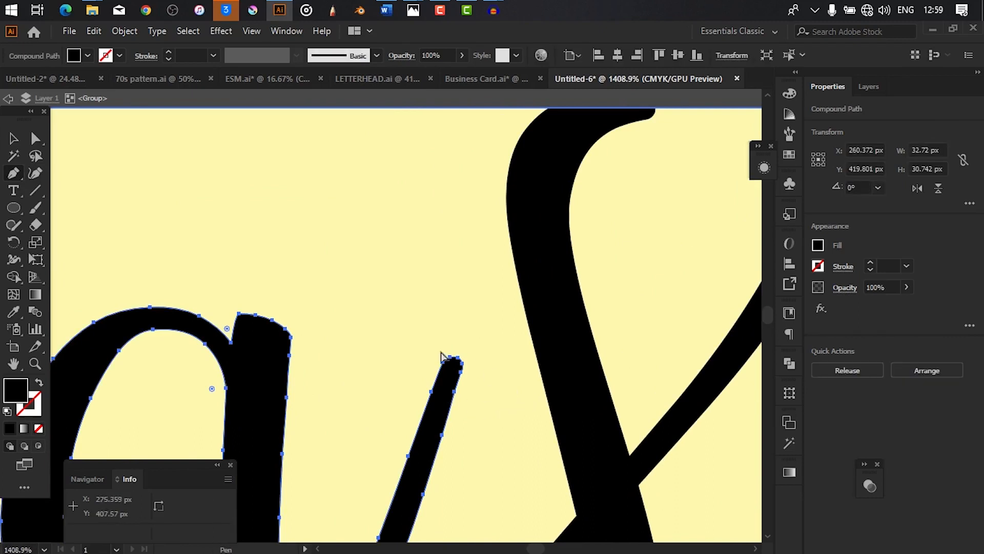
left_click_drag(446, 359, 586, 369)
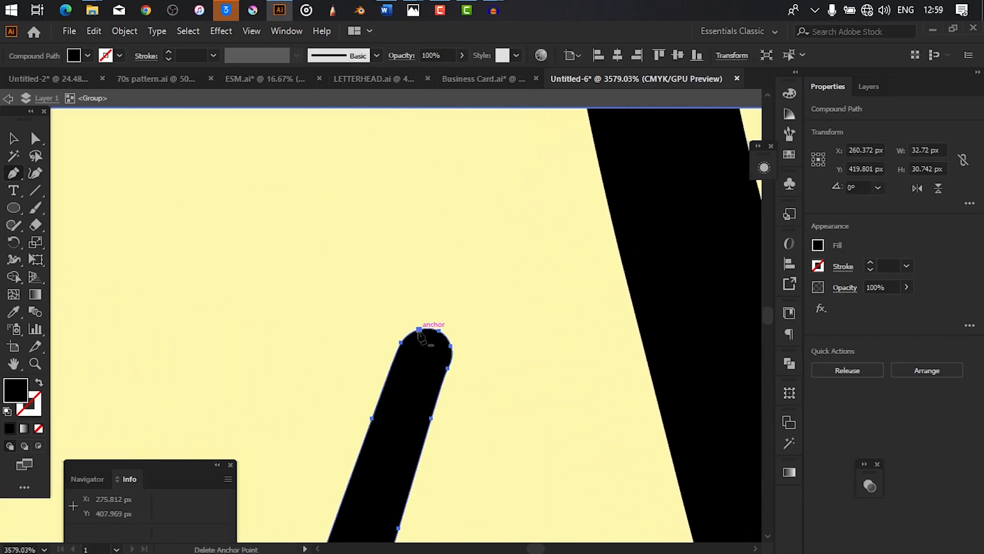
mouse_move(424, 336)
left_mouse_down()
mouse_move(488, 336)
mouse_move(571, 297)
left_mouse_up()
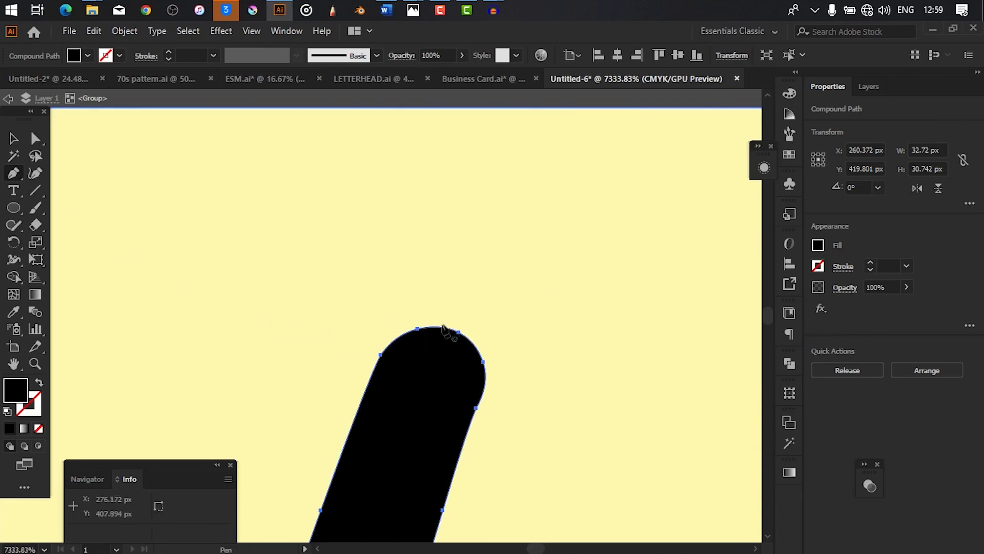
left_click(483, 362)
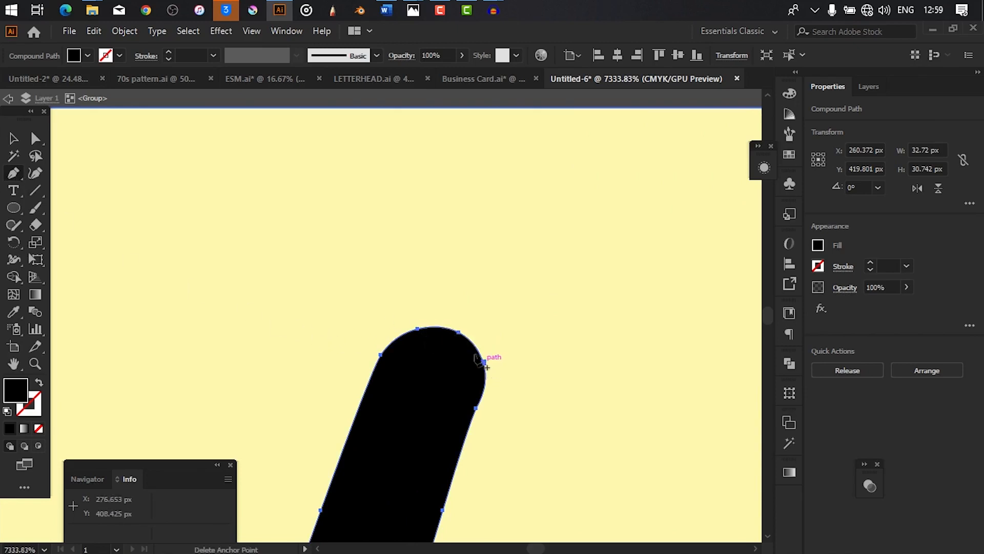
left_click(418, 328)
left_click(458, 332)
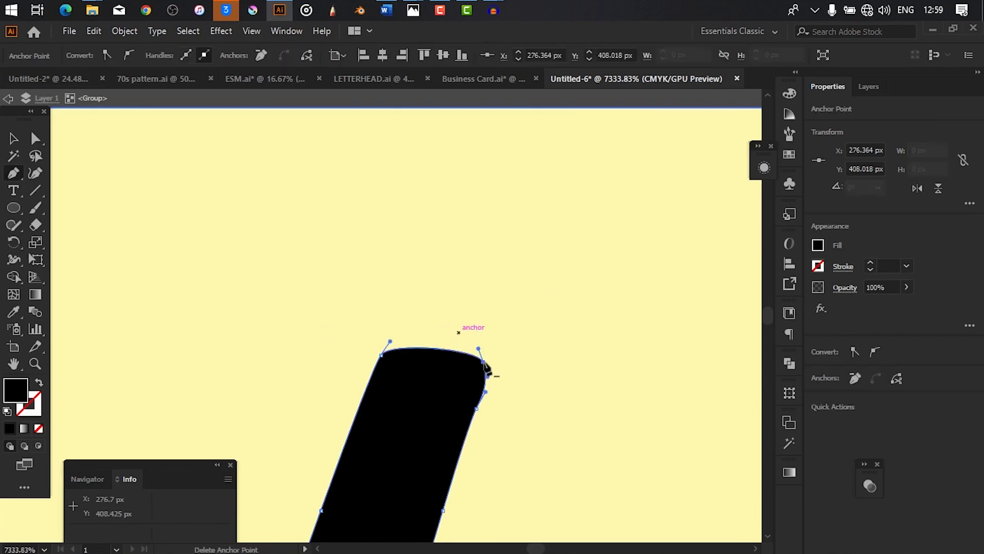
left_click(483, 362)
- Try to cut the outline at the tip of the a's tail with the Scissors tool
left_click_drag(504, 373, 416, 348)
left_click_drag(498, 415, 718, 394)
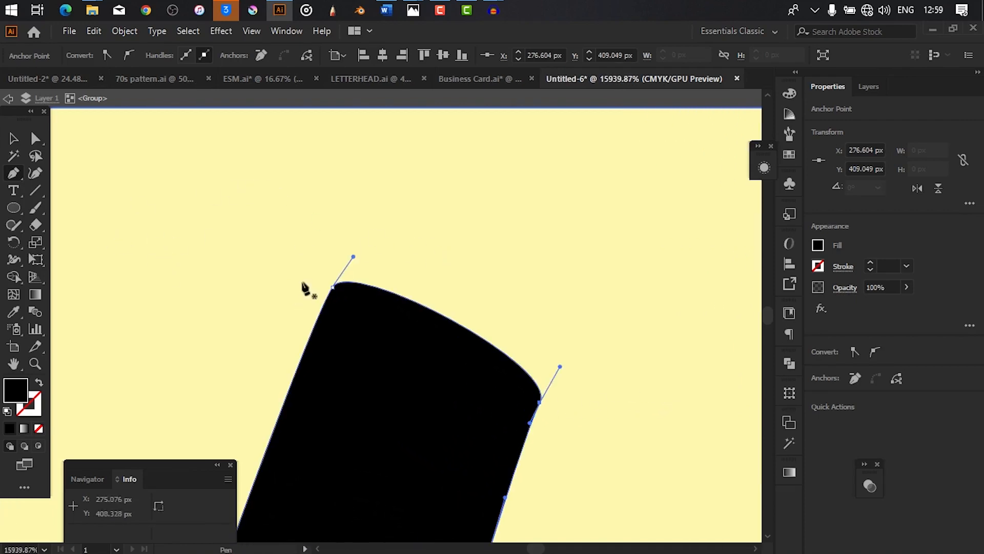
left_click_drag(62, 218, 94, 215)
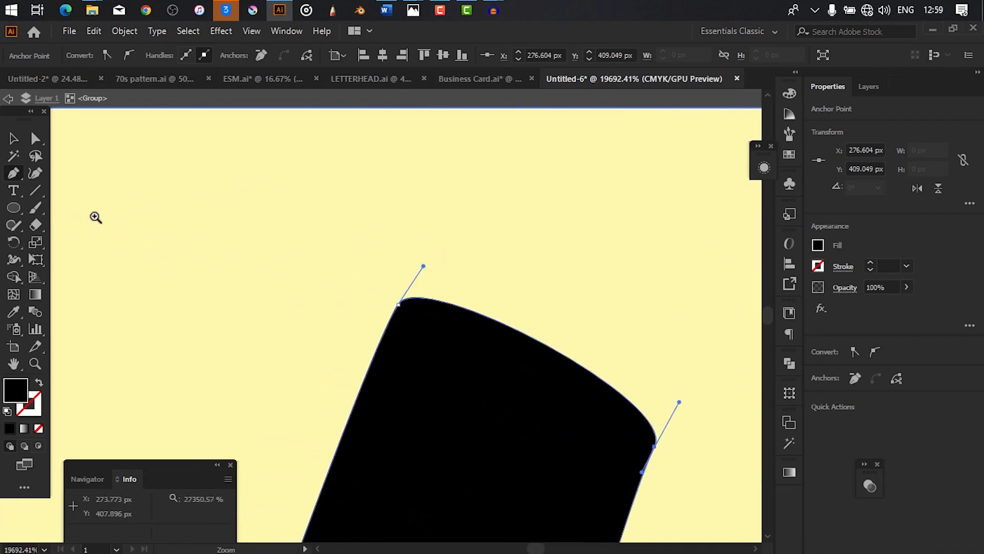
left_click(35, 188)
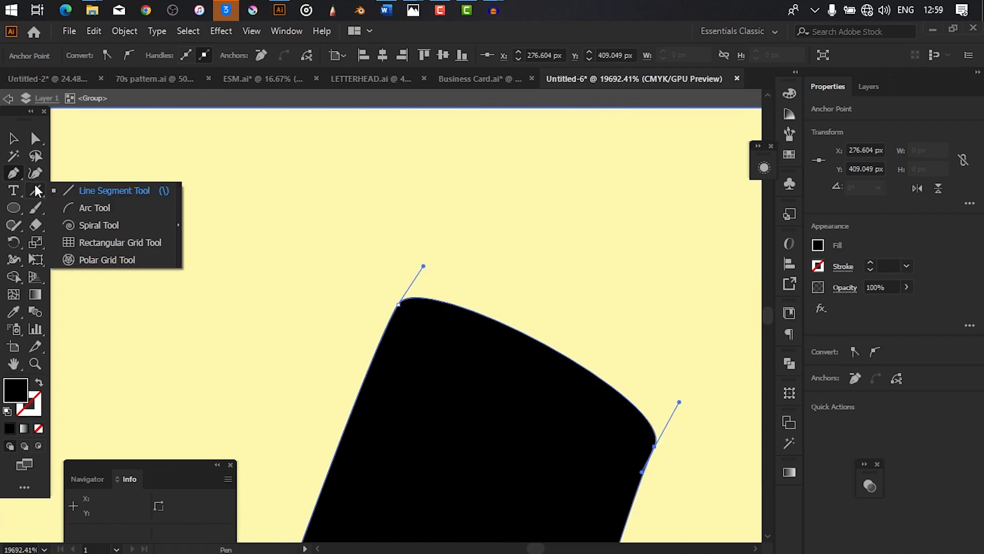
left_click(34, 223)
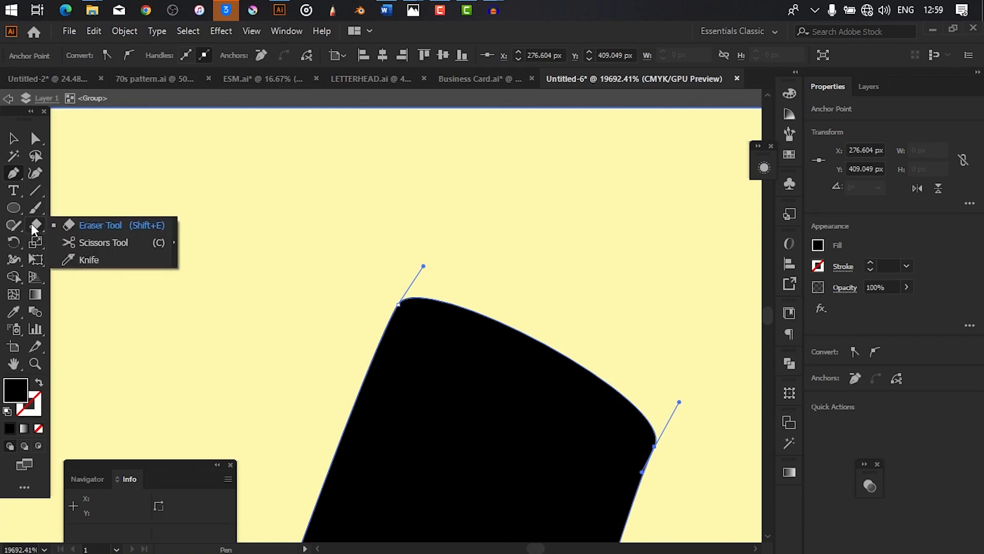
left_click(109, 242)
scroll(446, 314, "down", 3)
scroll(431, 310, "up", 3)
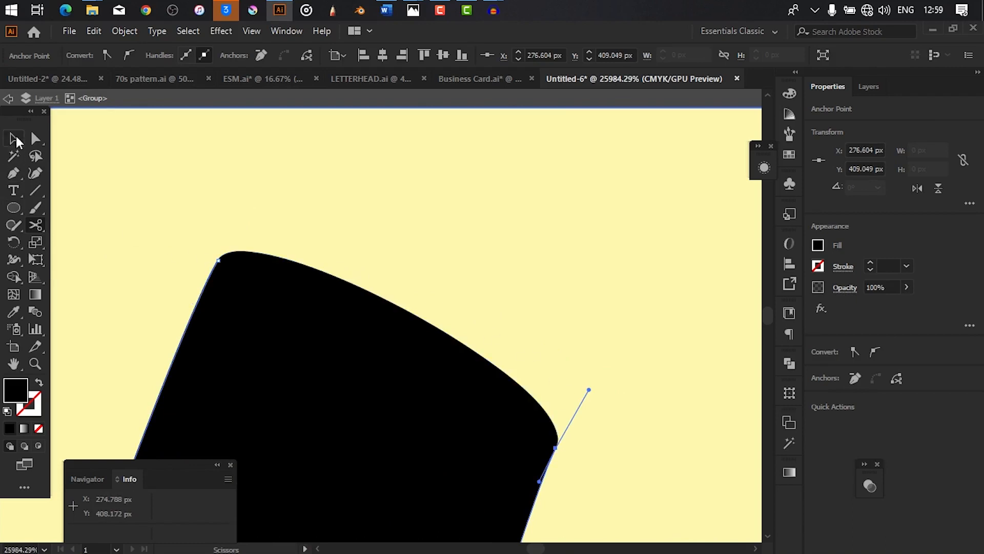
- Try to reshape the end of the a's tail by pulling its top segment outward, undo it and deselect the letter
left_click(15, 139)
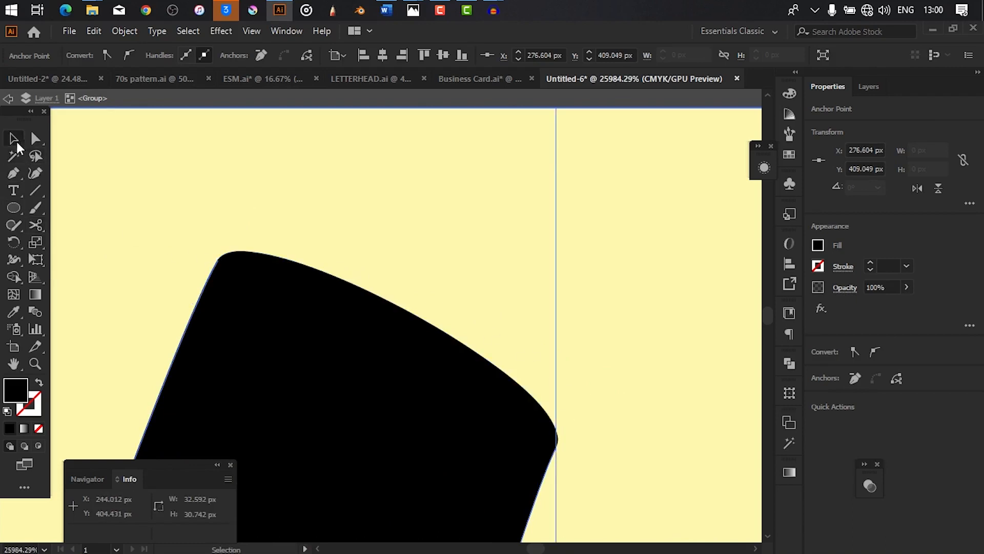
left_click(439, 334)
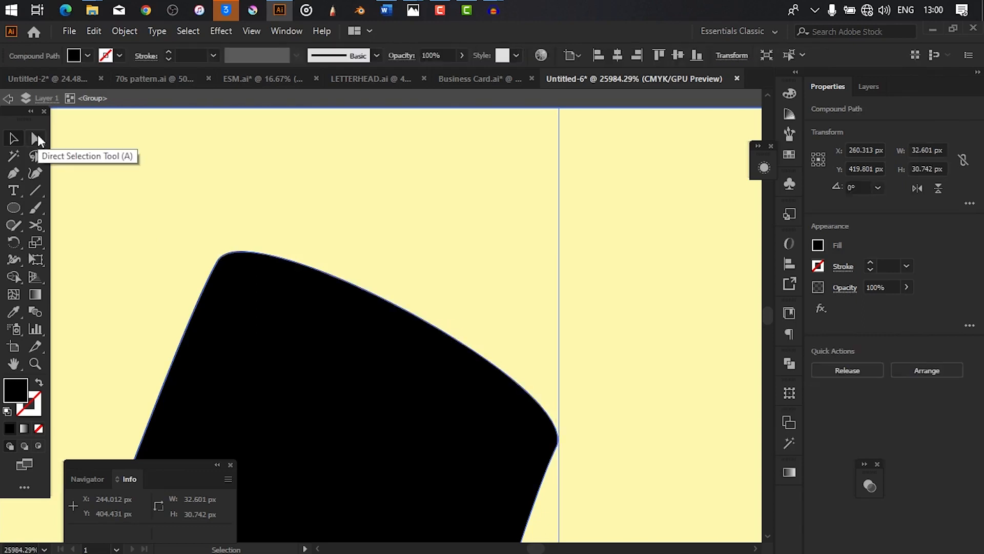
left_click(36, 139)
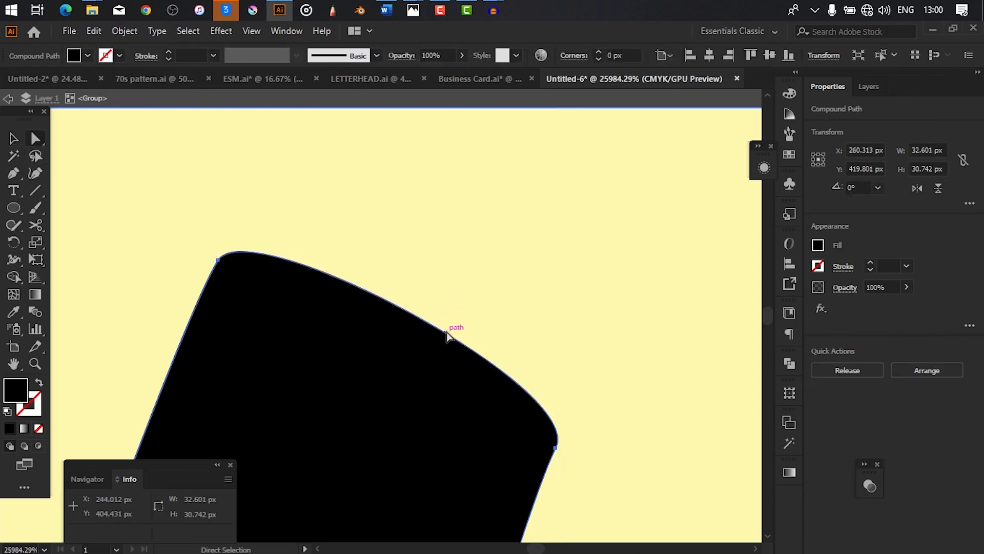
left_click_drag(446, 339, 462, 312)
key("ctrl+z")
left_click(110, 212)
- Cut the a's outline at both corners of the tail's rounded tip with the Scissors tool
key("c")
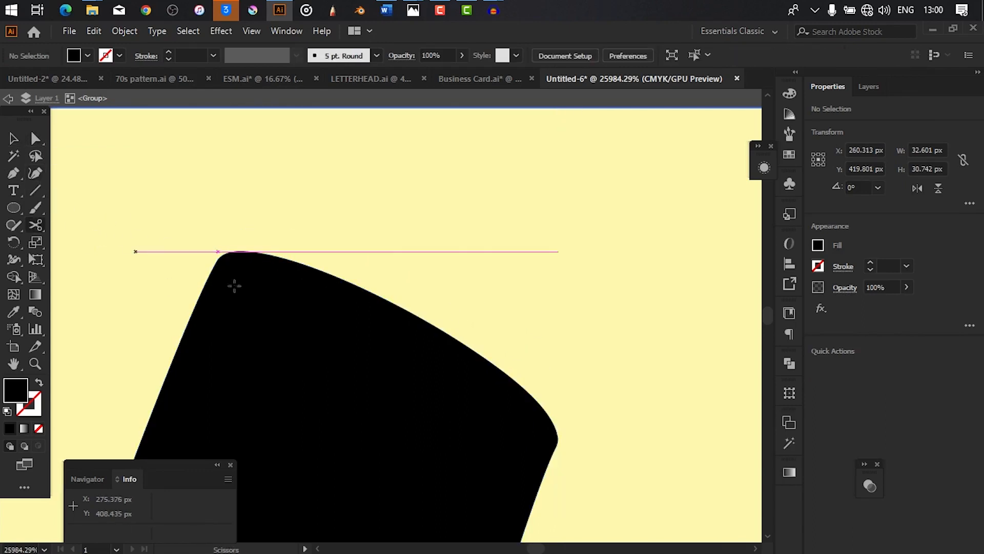
scroll(220, 260, "up", 2)
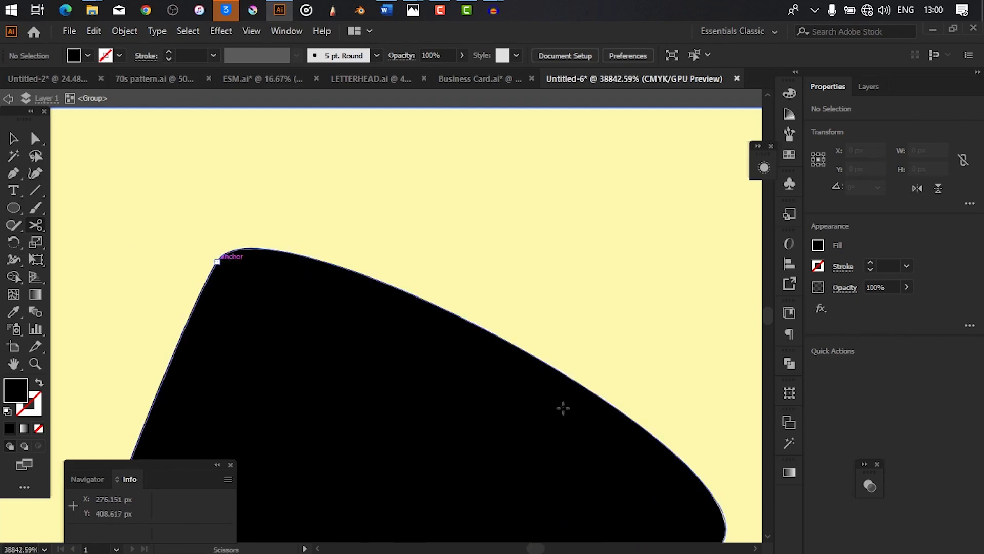
left_click_drag(563, 408, 425, 268)
left_click_drag(497, 368, 374, 344)
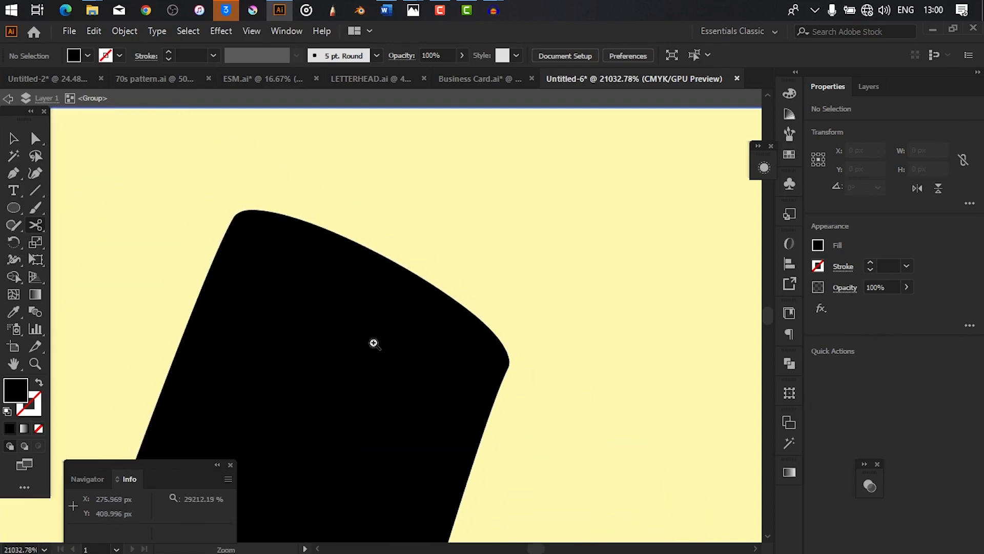
left_click(234, 214)
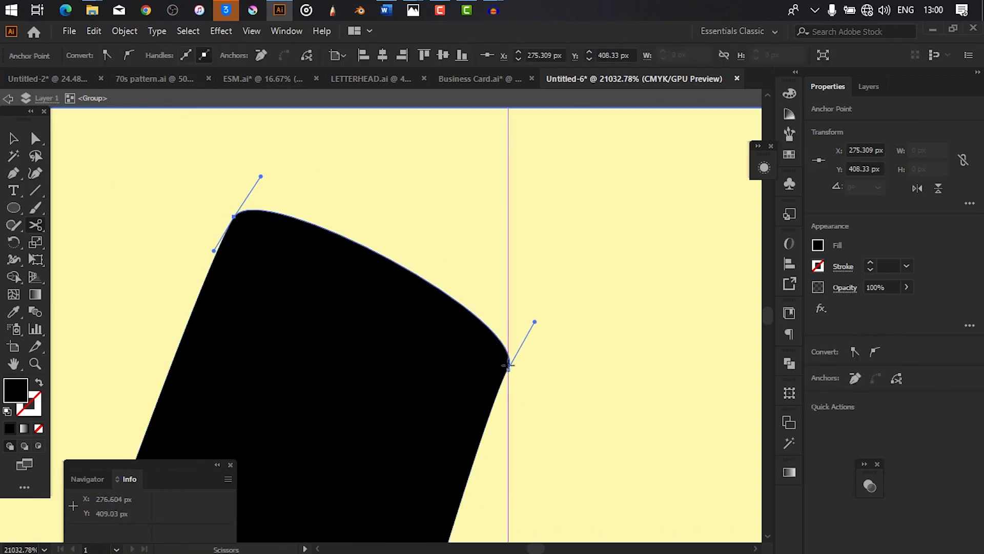
right_click(425, 319)
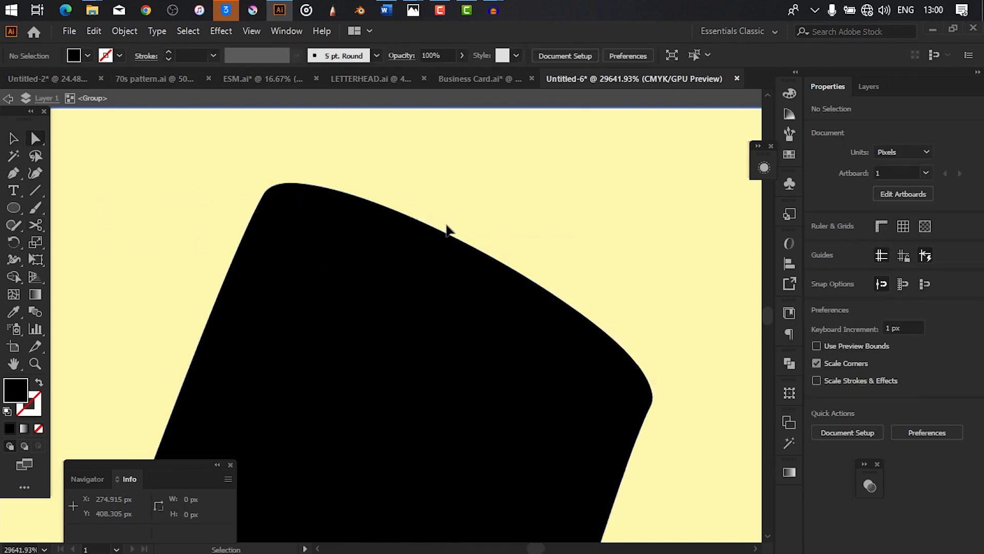
- Select the rounded segment capping the a's tail with the Direct Selection tool and delete it
key("a")
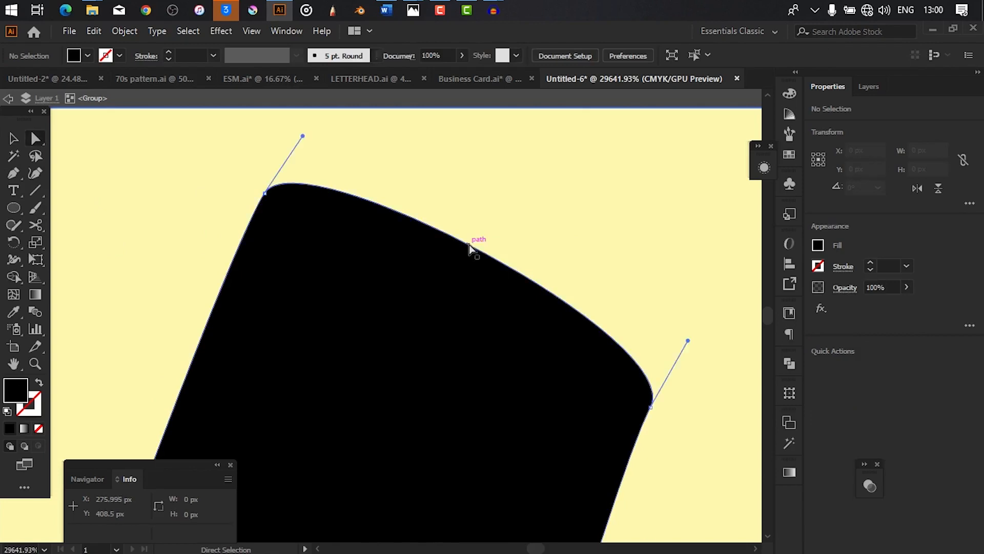
left_click(470, 249)
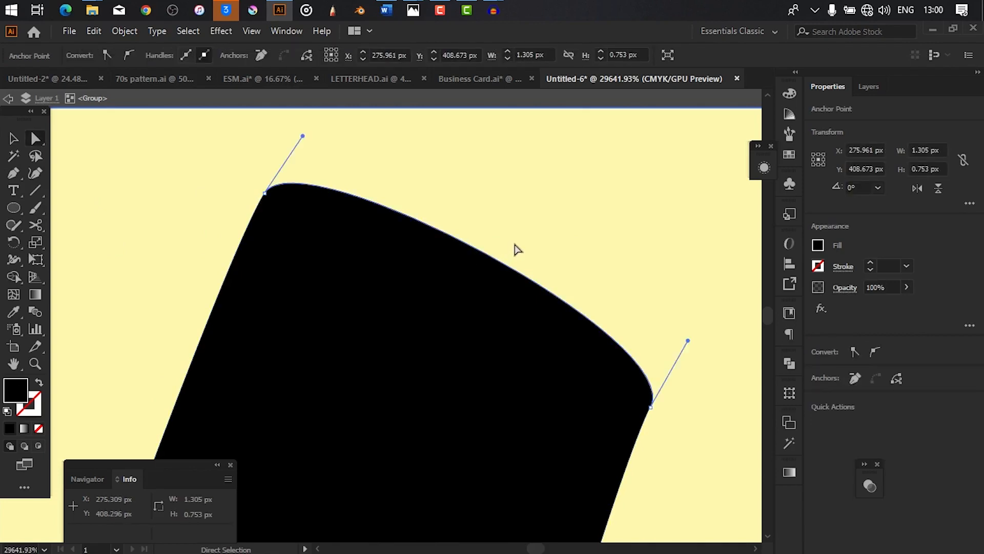
key("Delete")
- Continue the a's open path with the Pen tool from the tail's left corner, curving it to a new anchor inside the s's stem
left_click_drag(515, 249, 451, 287)
left_click_drag(549, 371, 417, 441)
left_click_drag(468, 334, 443, 333)
left_click_drag(539, 232, 326, 359)
left_click_drag(573, 246, 437, 282)
left_click_drag(505, 228, 544, 237)
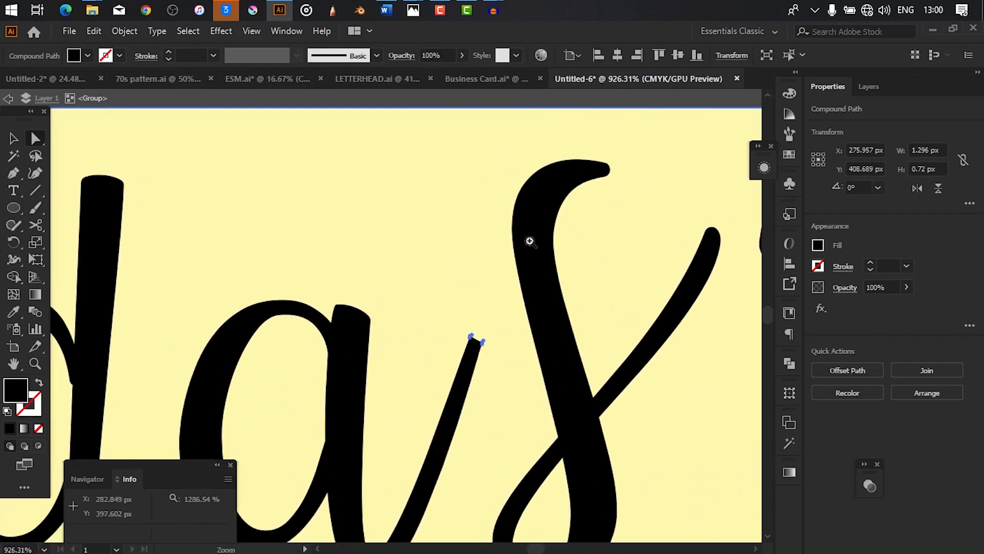
left_click_drag(426, 334, 574, 352)
key("p")
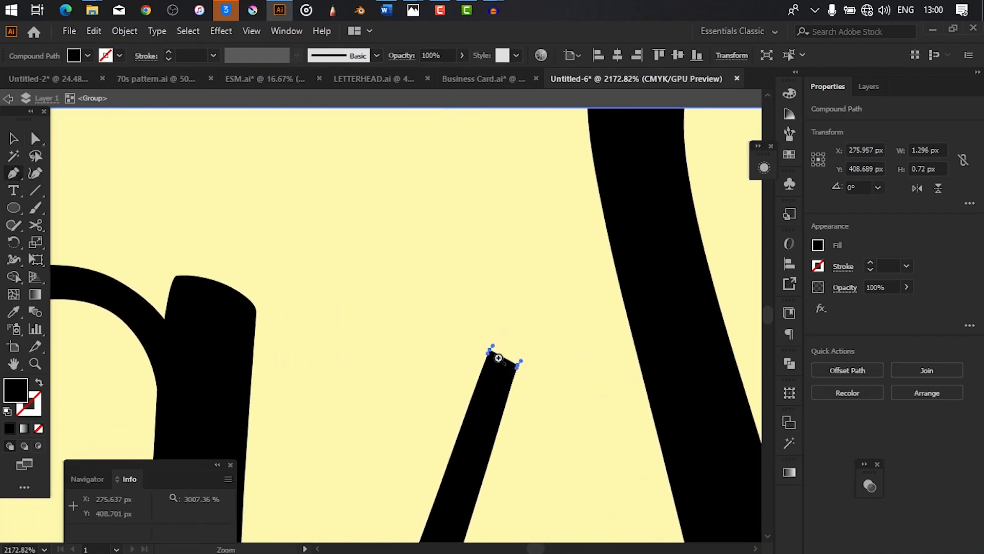
left_click_drag(503, 365, 716, 367)
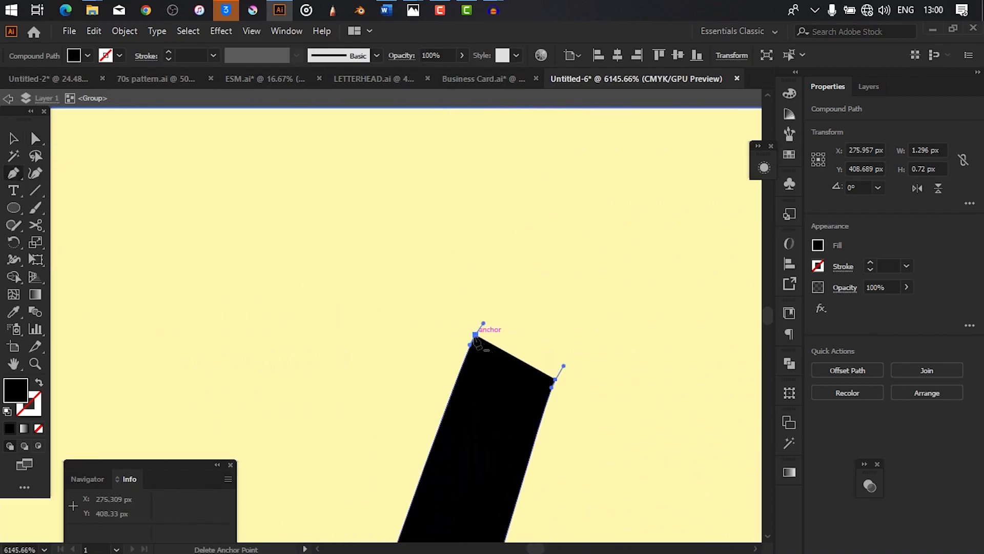
key("ctrl+shift+a")
left_click_drag(601, 260, 424, 325)
left_click_drag(493, 290, 416, 309)
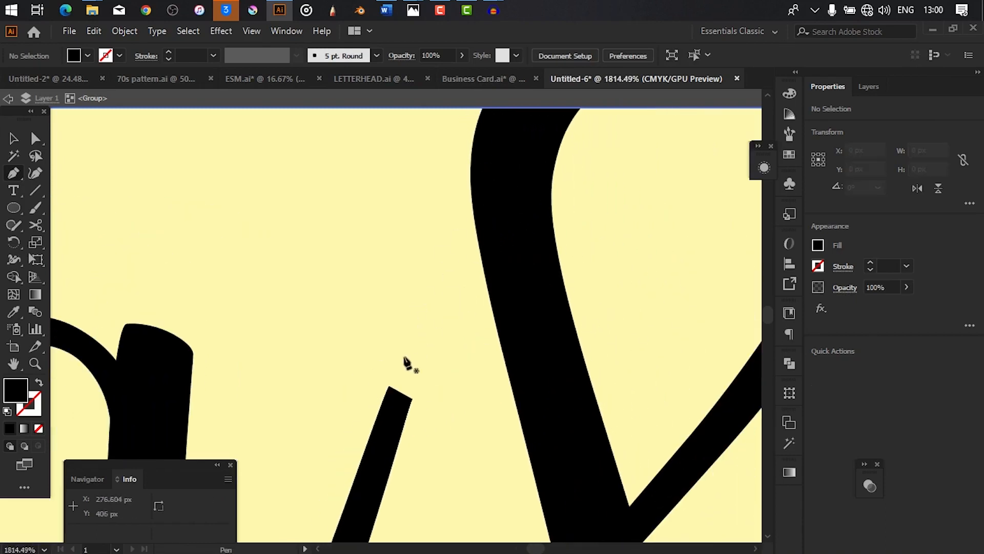
left_click(388, 387, "ctrl")
left_click(389, 386)
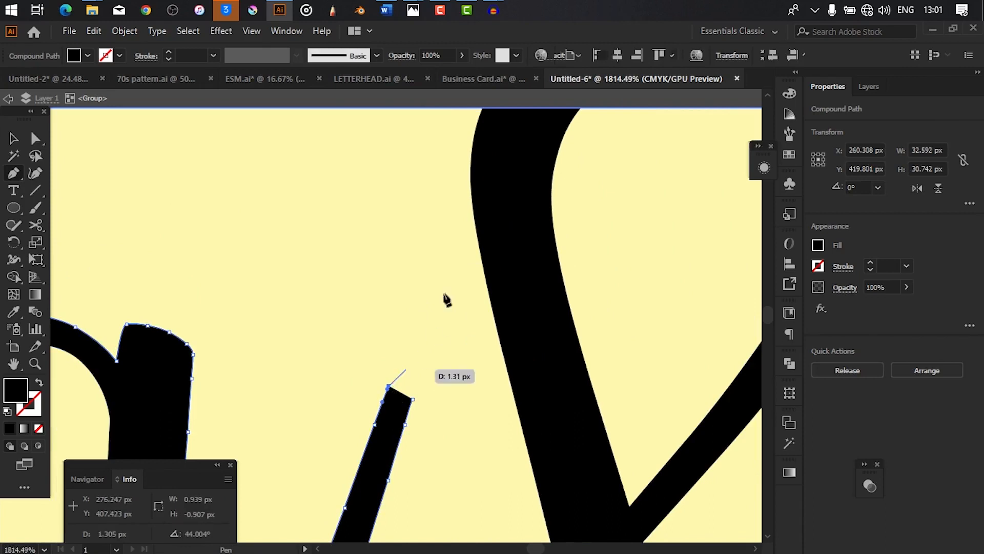
scroll(494, 184, "down", 2)
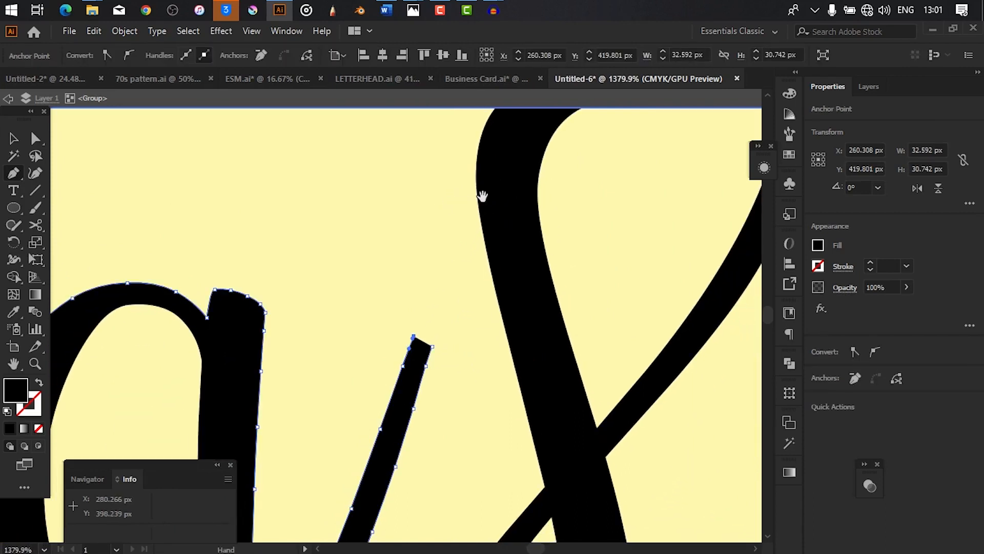
left_click_drag(483, 195, 409, 259)
scroll(446, 248, "up", 1)
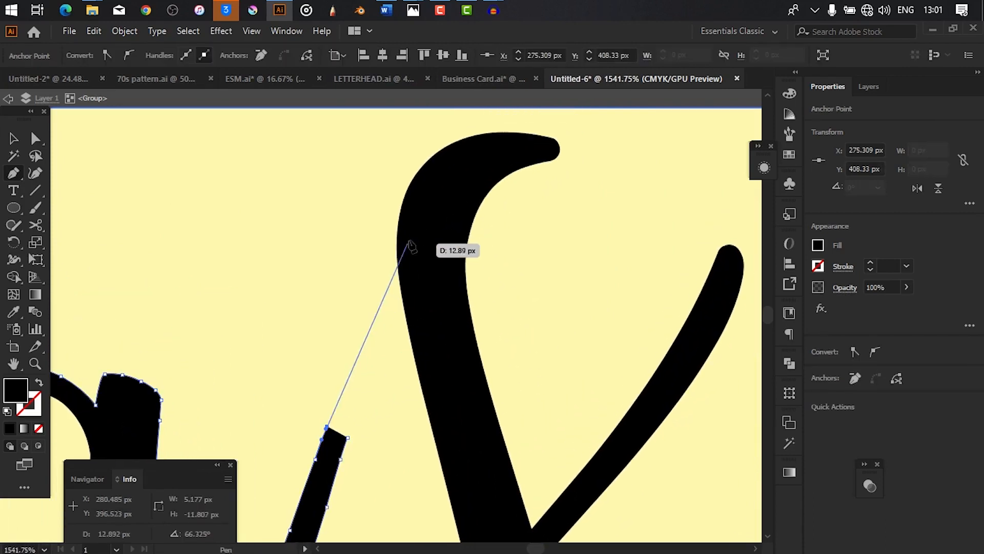
left_click_drag(414, 237, 443, 208)
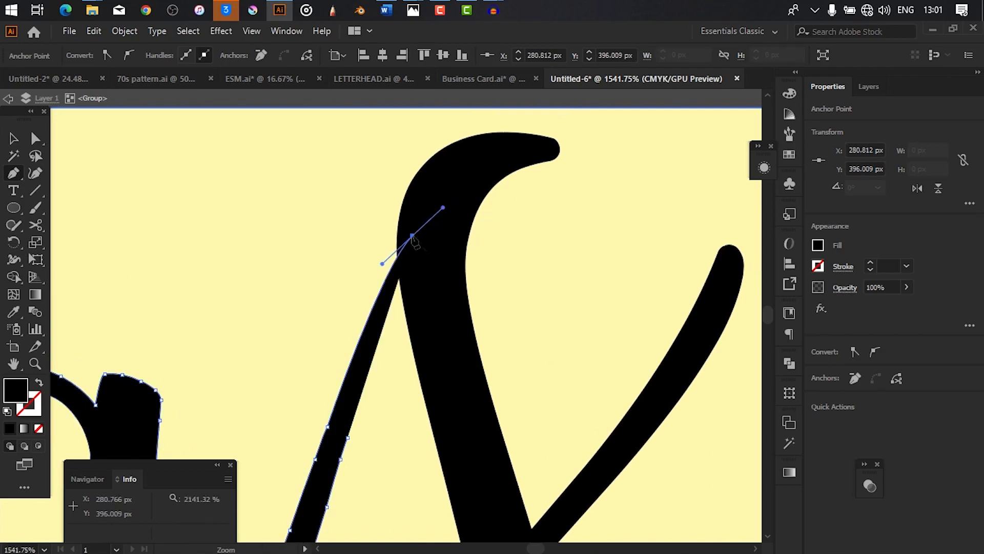
- Remove the new anchor's outgoing handle and add a second anchor just below it inside the s's stem
scroll(414, 239, "up", 2)
left_click_drag(414, 239, 414, 239)
scroll(402, 345, "down", 2)
left_click_drag(376, 398, 390, 265)
scroll(450, 182, "up", 2)
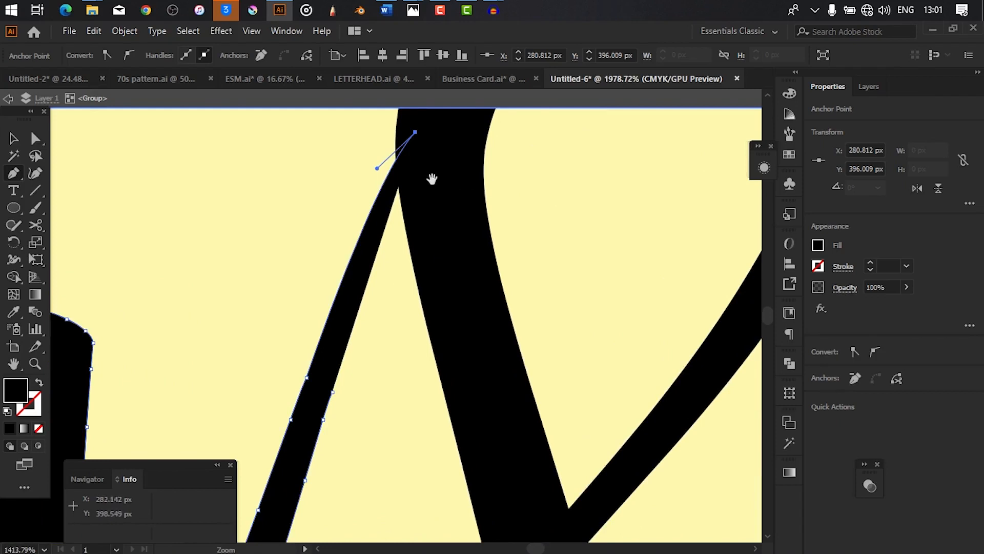
left_click_drag(409, 267, 394, 314)
left_click_drag(399, 253, 367, 354)
left_click_drag(410, 259, 467, 264)
mouse_move(386, 295)
left_mouse_down()
mouse_move(369, 267)
mouse_move(385, 265)
mouse_move(397, 284)
left_mouse_up()
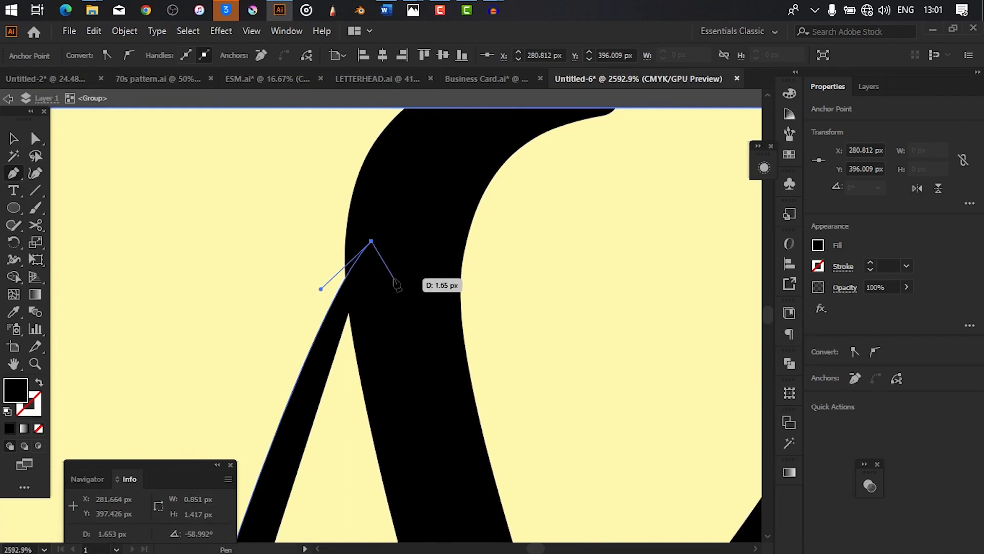
left_click_drag(391, 321, 344, 324)
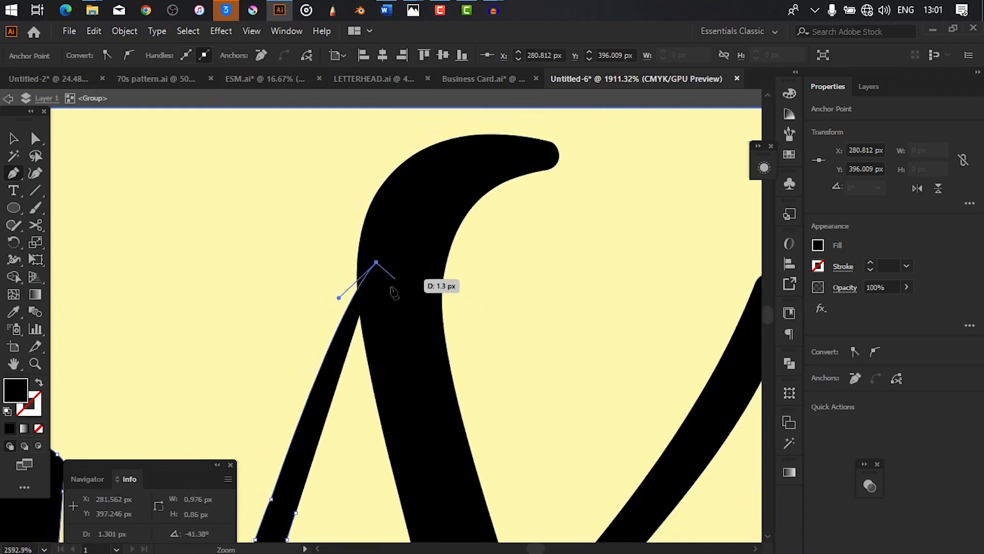
left_click(398, 289)
- Undo the second anchor and place it again inside the s's stem, closer to the first one
left_click_drag(373, 363, 360, 366)
left_click_drag(367, 423, 374, 404)
left_click(392, 275, "ctrl")
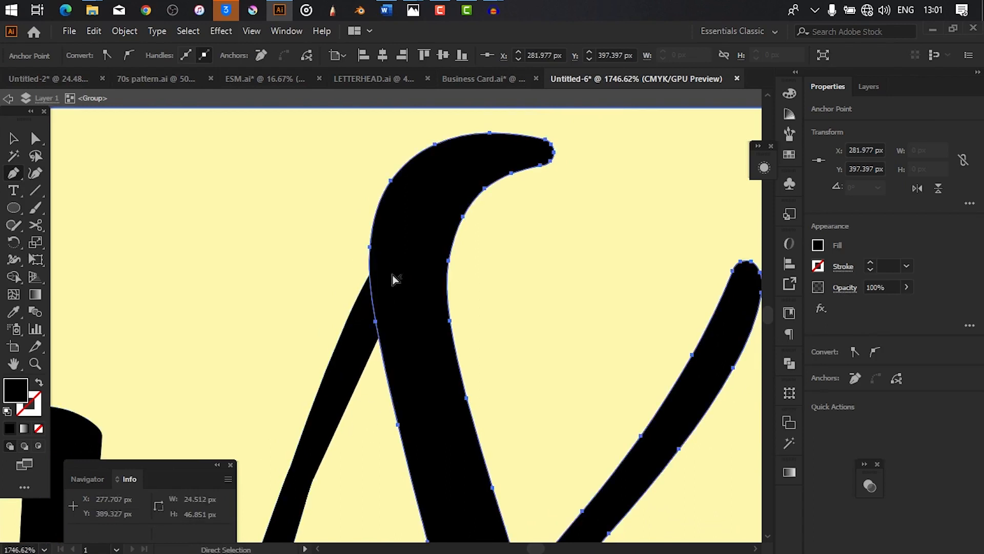
key("ctrl+z")
left_click(400, 264)
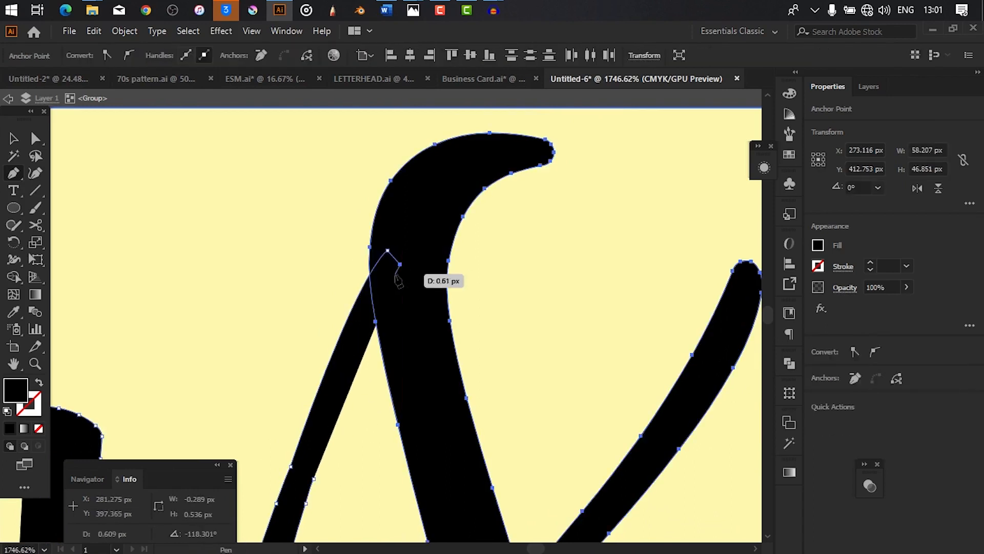
- Close the extended tail of the a by joining the path to the tail's right corner
left_click_drag(331, 454, 405, 445)
left_click_drag(334, 461, 390, 366)
left_click(359, 393)
left_click_drag(358, 410, 322, 519)
mouse_move(482, 401)
left_mouse_down()
mouse_move(255, 424)
mouse_move(110, 464)
mouse_move(446, 461)
left_mouse_up()
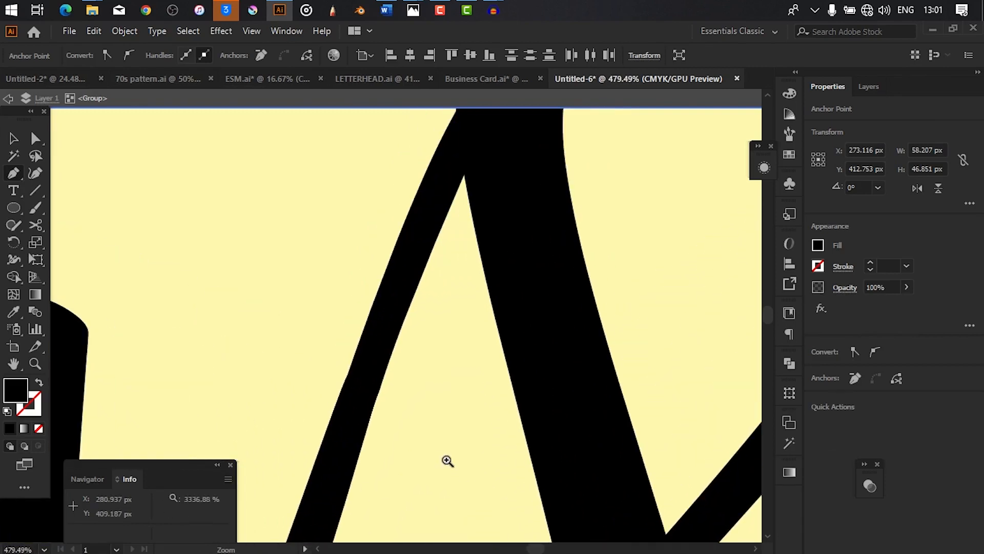
- Try to smooth the joint on the right edge of the a's tail by adjusting its handle and anchor, and undo the shift
left_click_drag(360, 391, 434, 397)
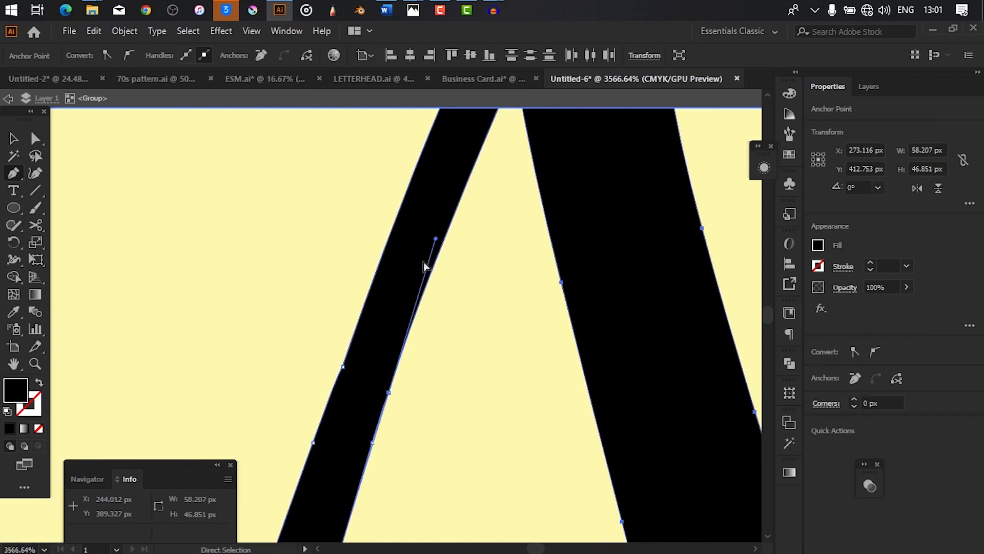
left_click_drag(436, 239, 444, 241)
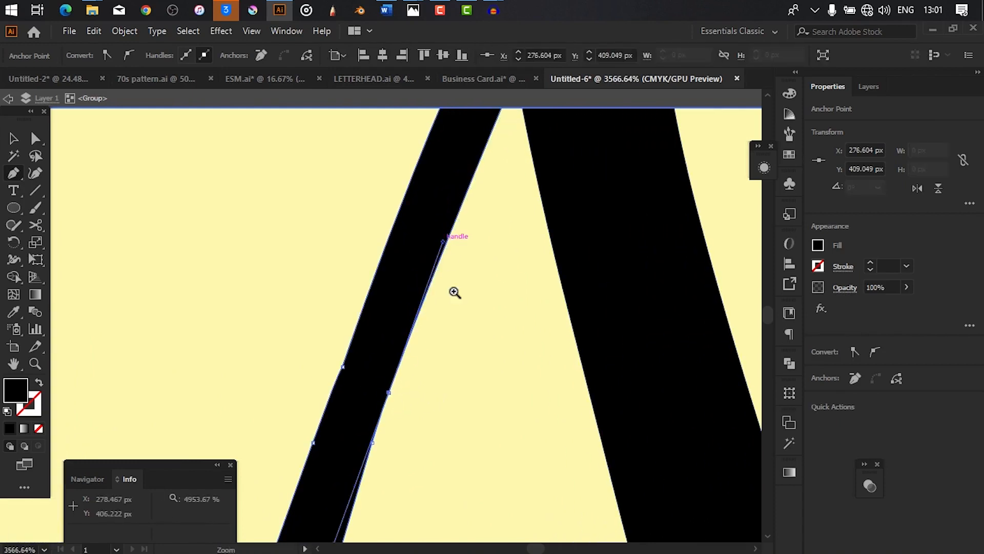
left_click_drag(454, 291, 364, 305)
left_click_drag(453, 376, 575, 353)
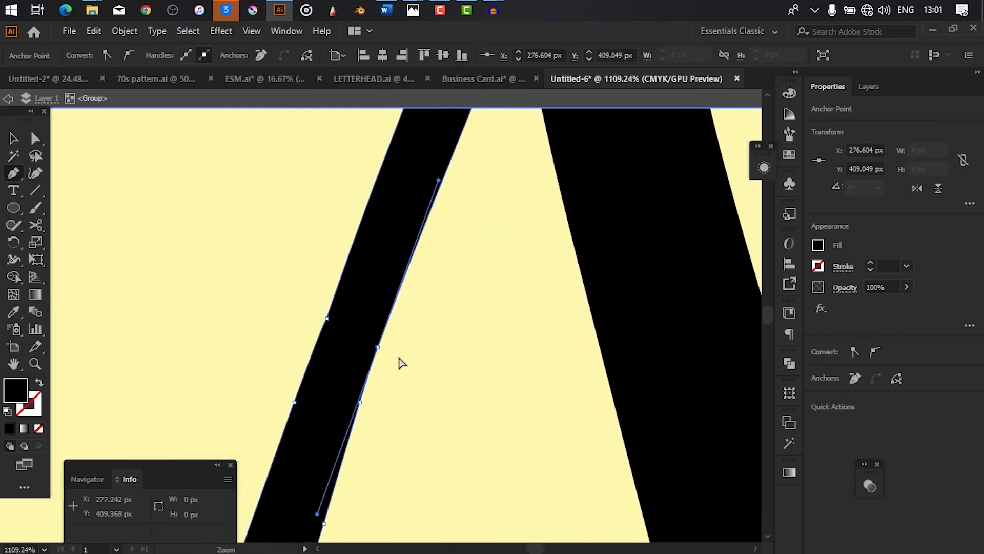
left_click(379, 350, "ctrl")
left_click_drag(378, 349, 386, 349)
left_click(386, 351)
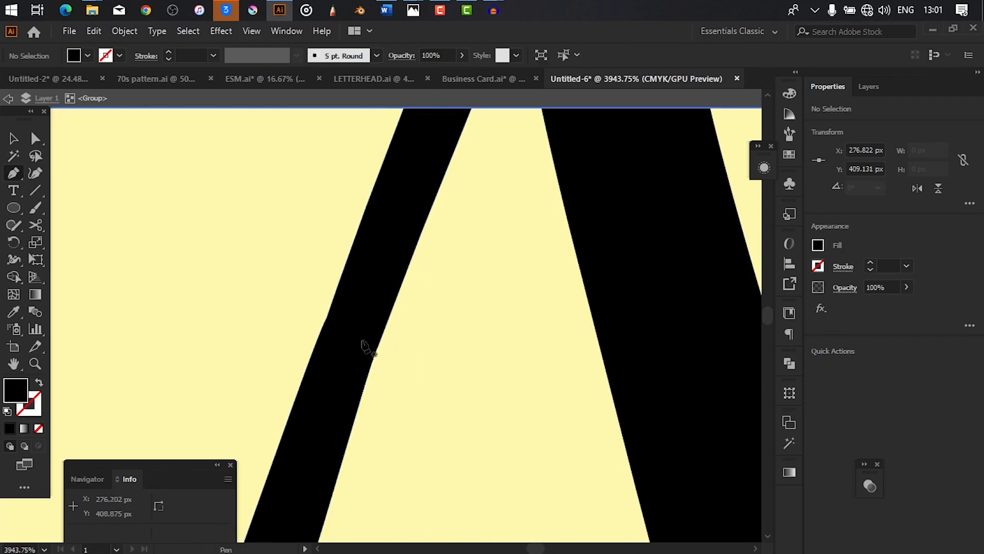
left_click(378, 349, "ctrl")
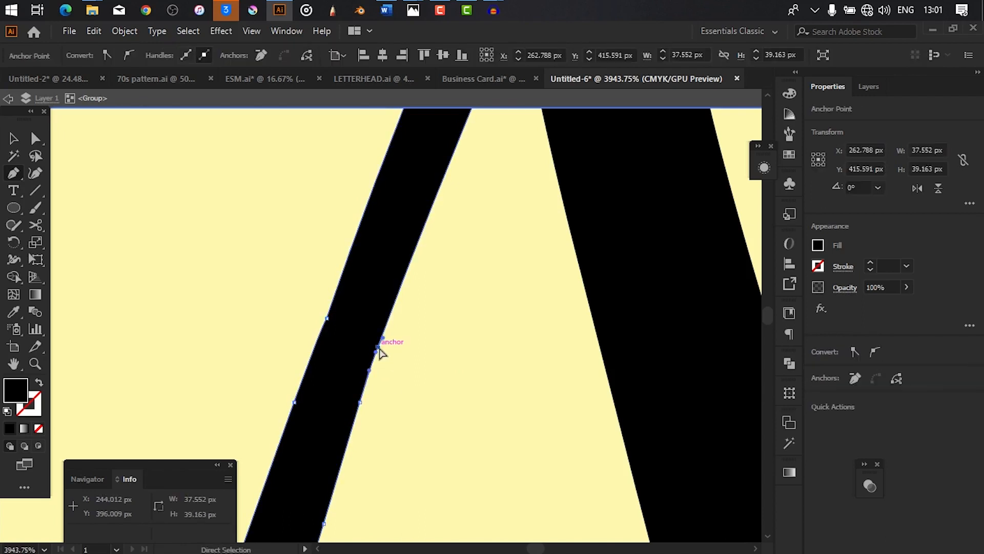
left_click_drag(378, 349, 764, 312)
key("ctrl+z")
- Try to pull the joint anchor on the left edge of the a's tail outward and undo the move
left_click_drag(677, 312, 371, 329)
left_click(542, 283)
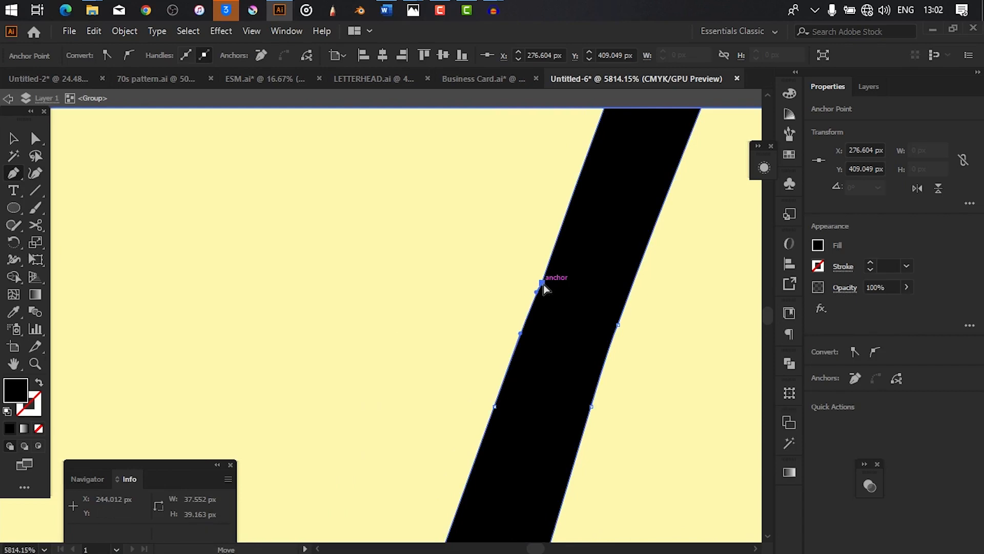
left_click_drag(544, 284, 523, 278)
key("ctrl+z")
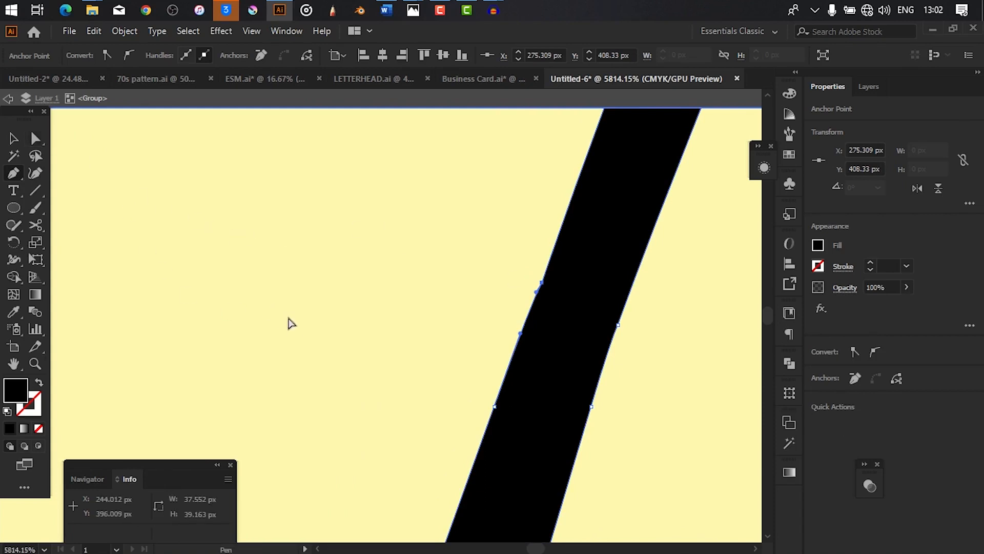
- Nudge the joint anchor on the tail's left edge slightly outward and adjust its lower handle to smooth the edge
scroll(531, 318, "up", 1)
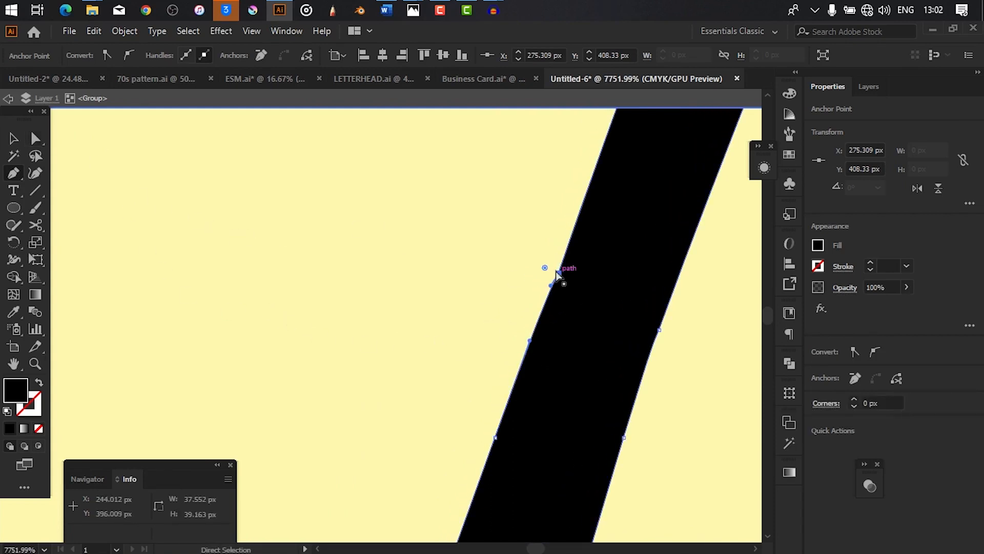
left_click_drag(556, 273, 552, 269)
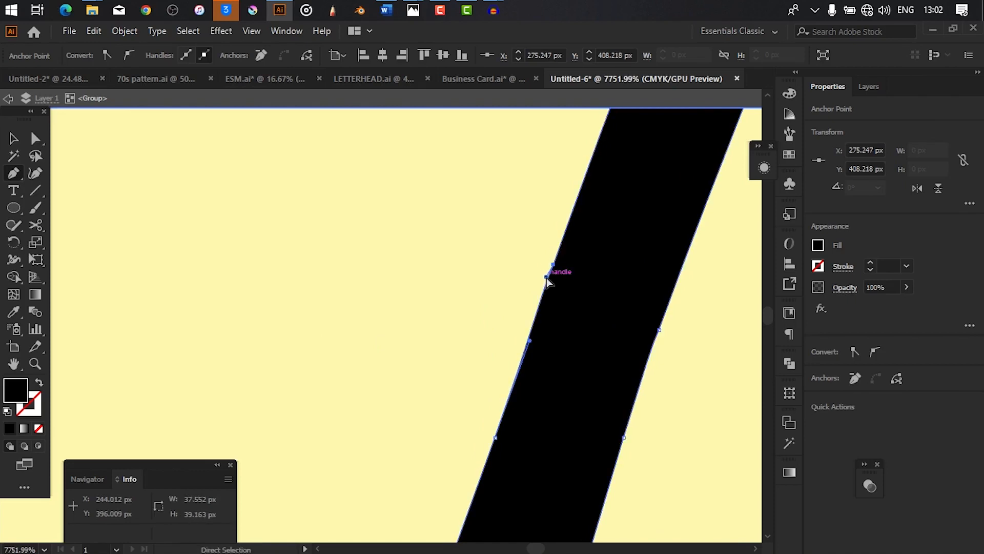
scroll(542, 272, "up", 2)
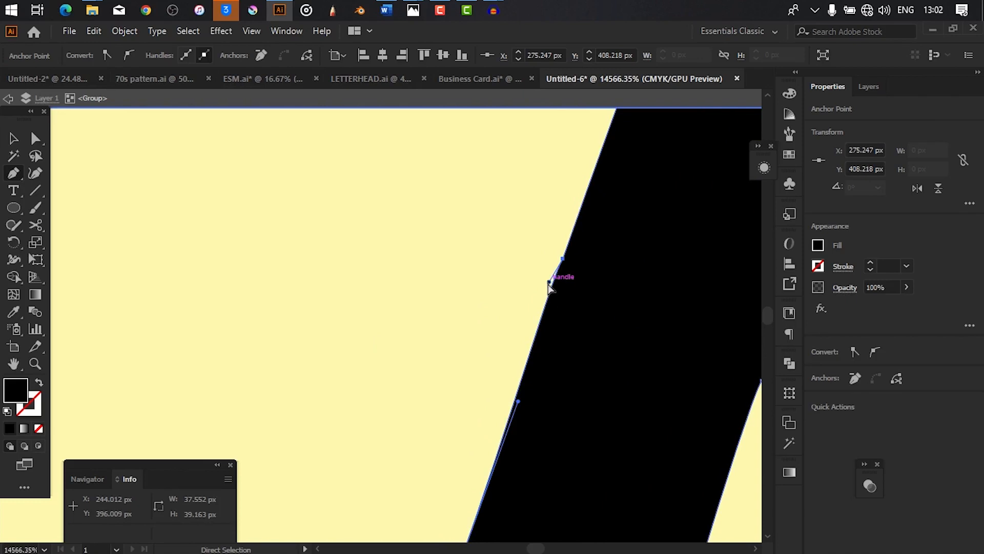
left_click_drag(549, 282, 552, 305)
- Examine the complete "Reedas Touch" lettering on the yellow circle, especially the new join between the a and the s
key("ctrl+space")
left_click_drag(594, 266, 154, 367)
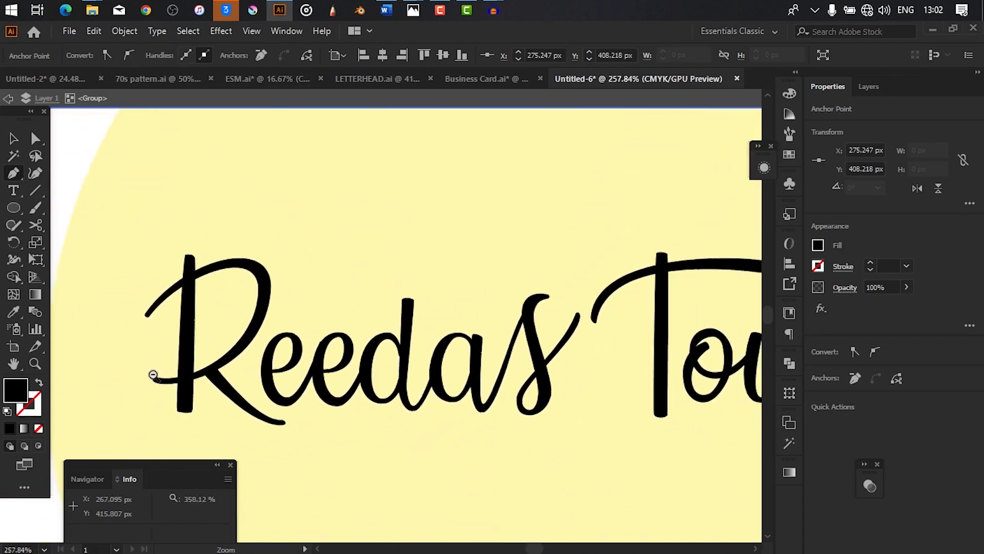
left_click_drag(407, 420, 292, 395)
key("v")
key("ctrl+space")
left_click(532, 387)
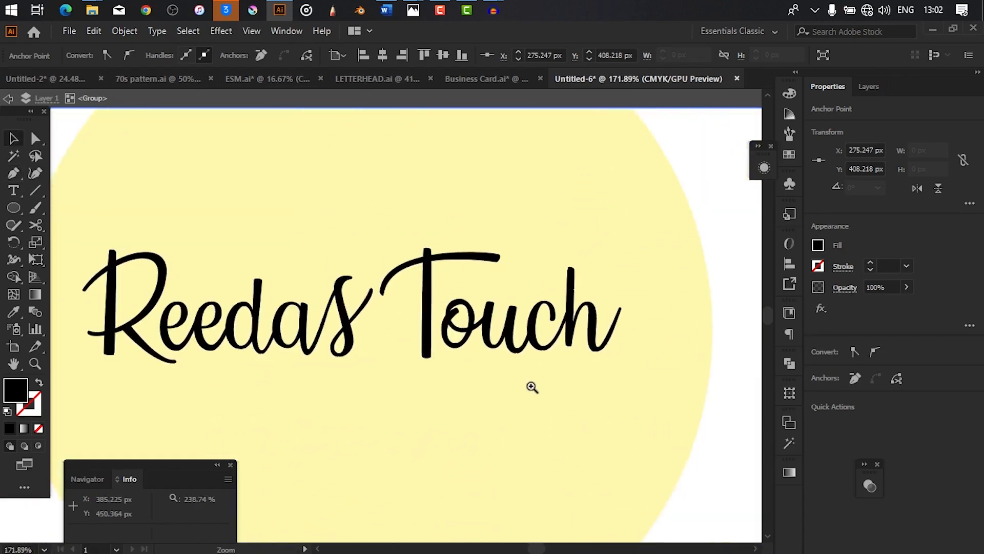
left_click_drag(302, 283, 370, 295)
left_click_drag(470, 369, 316, 336)
left_click_drag(562, 453, 508, 426)
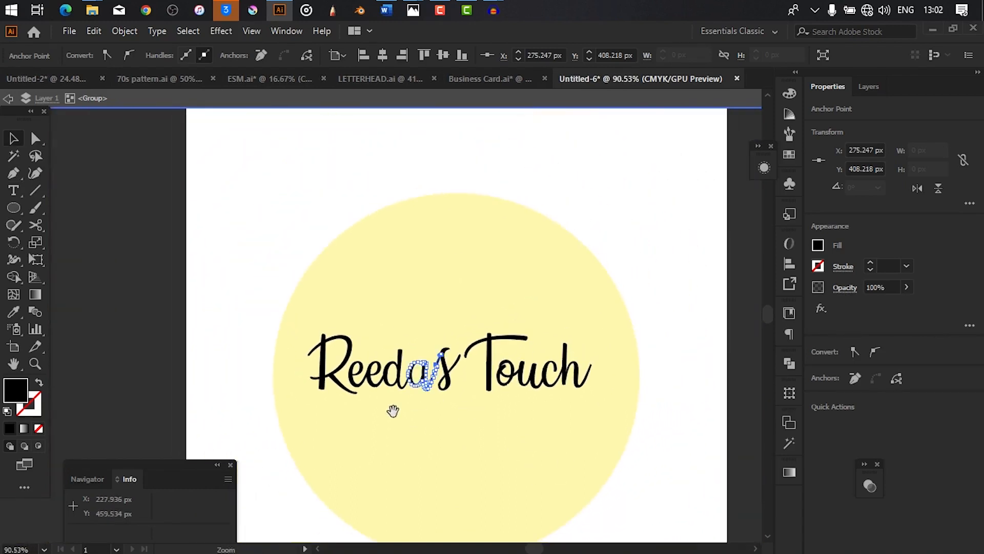
left_click_drag(395, 409, 483, 419)
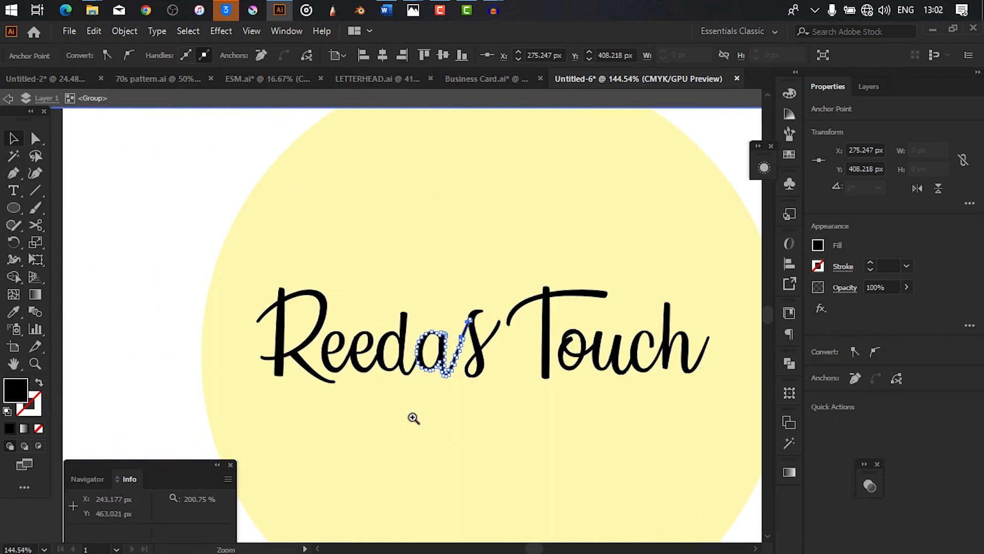
- Add an area text reading "MUA" beneath the "Reedas Touch" lettering and widen its frame to about 172 px
left_click_drag(494, 446, 523, 456)
left_click_drag(566, 464, 468, 438)
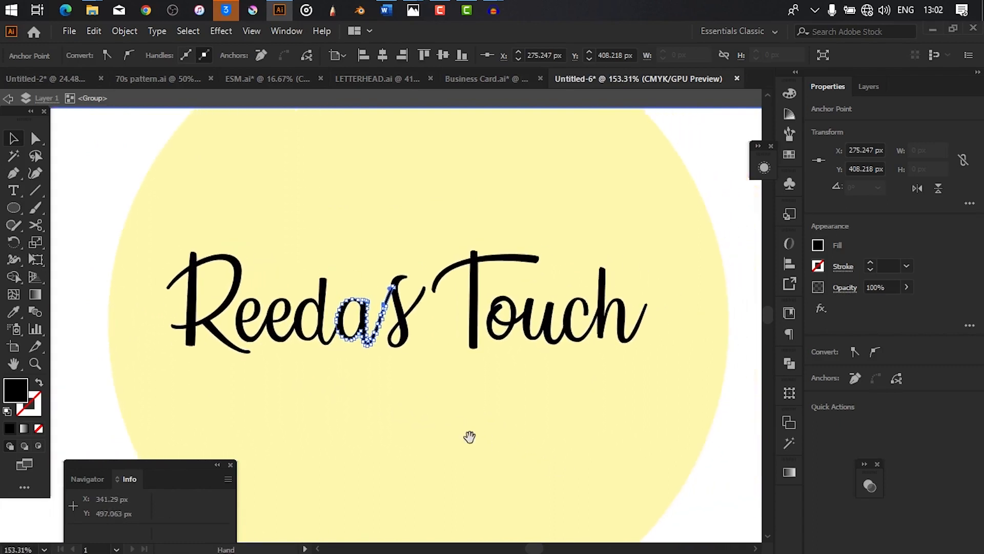
key("m")
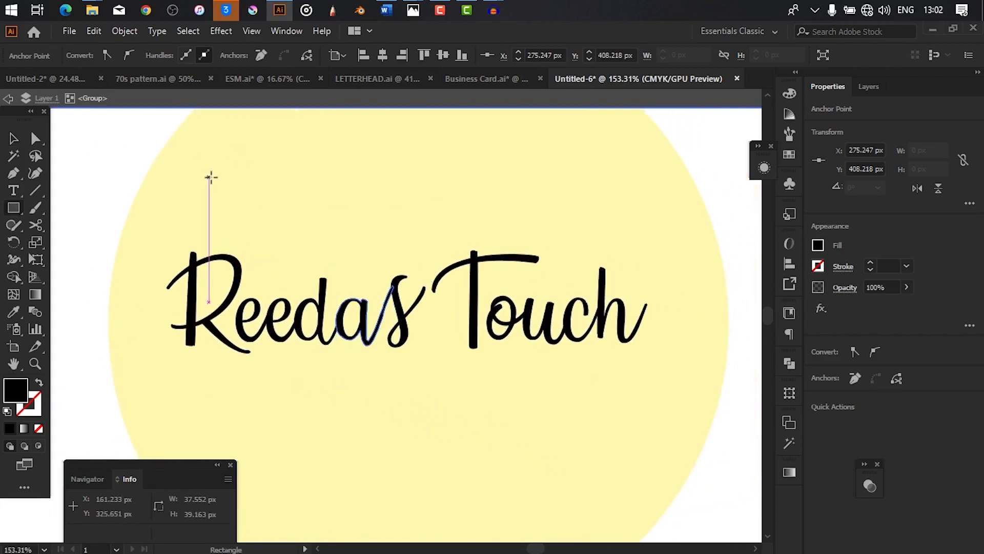
left_click(14, 192)
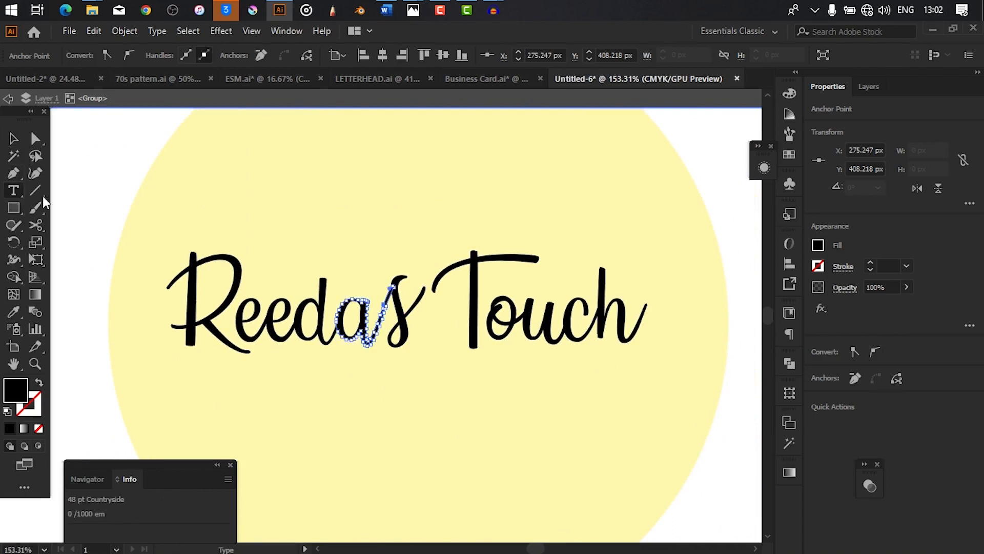
scroll(382, 398, "down", 1)
left_click_drag(319, 374, 494, 460)
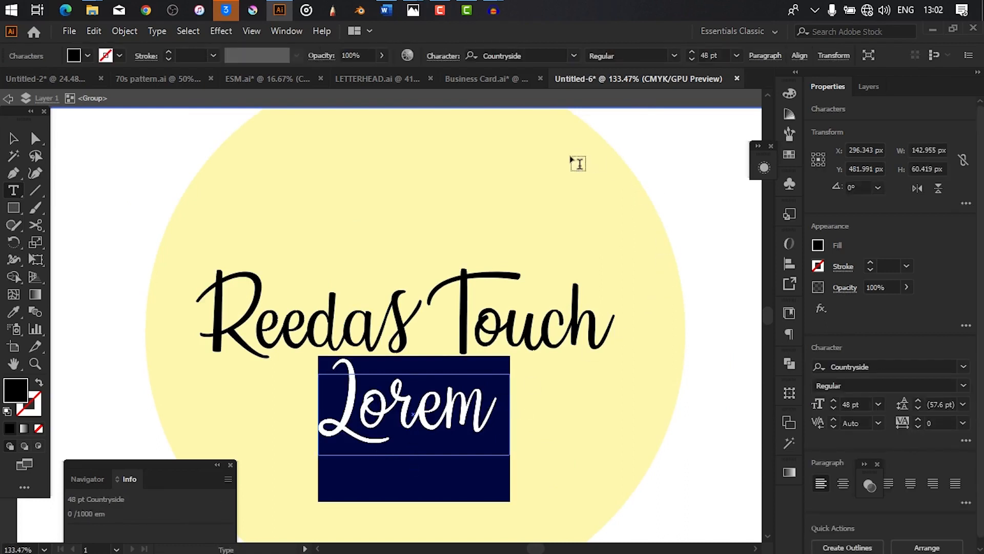
type("M")
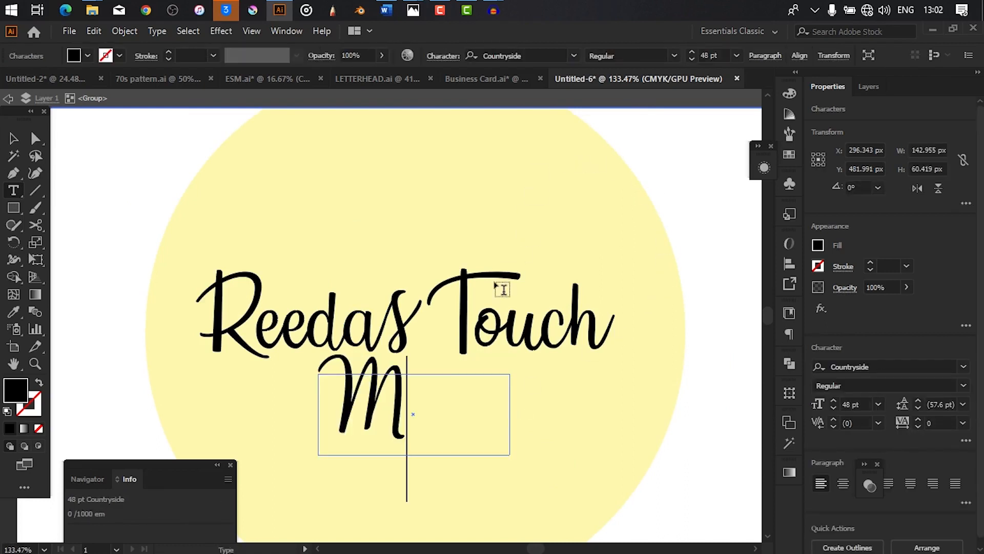
type("U")
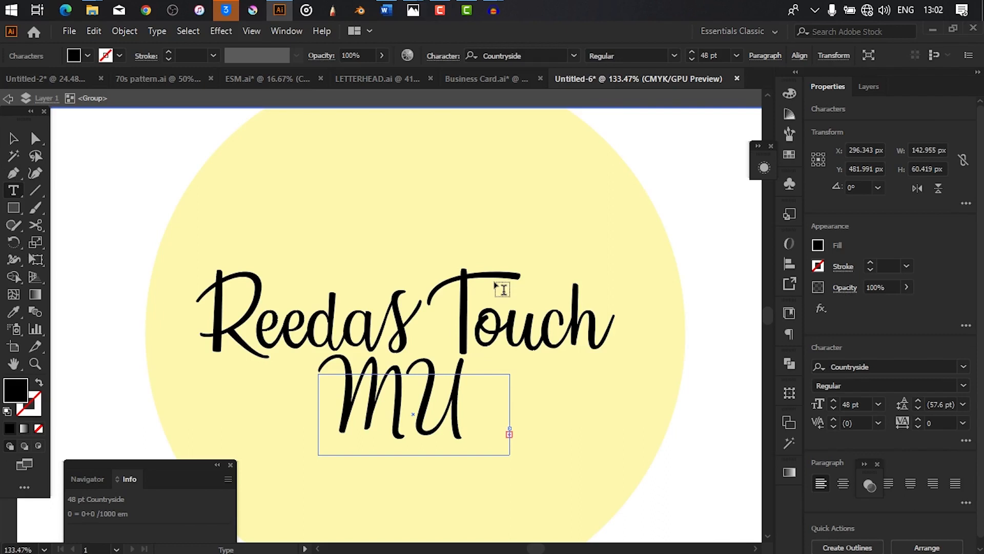
key("Escape")
left_click_drag(509, 414, 550, 428)
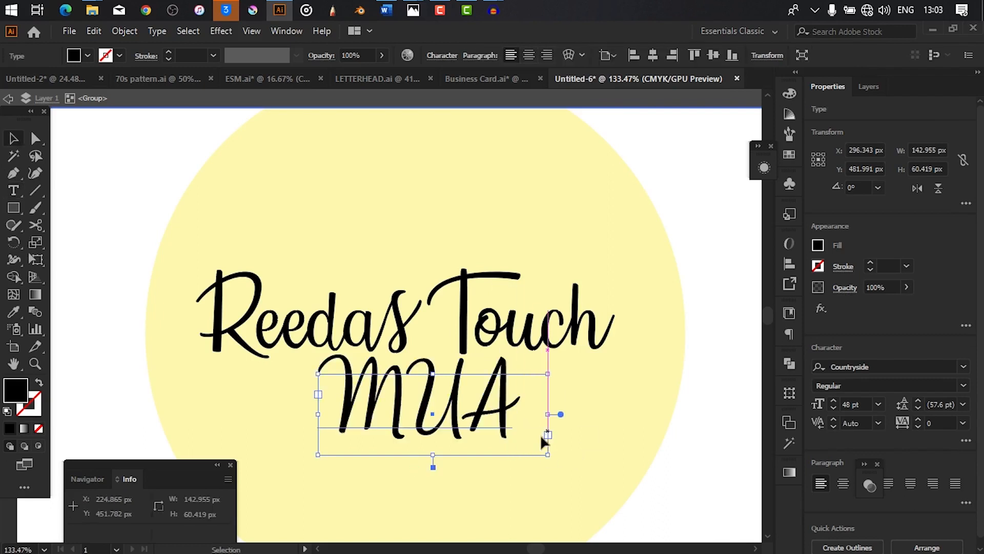
- Set the font of the whole "MUA" text to Copperplate Gothic Light
double_click(494, 418)
key("ctrl+a")
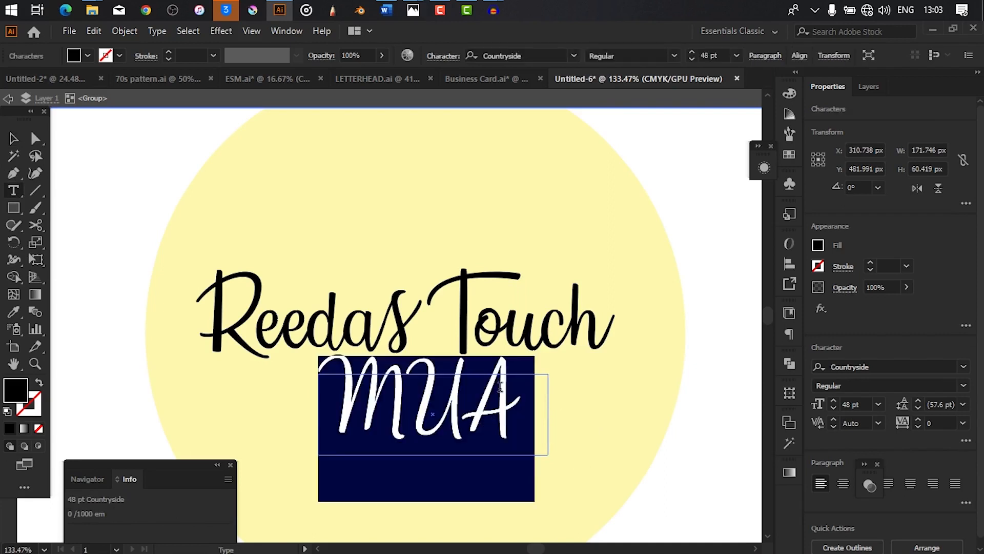
left_click(575, 56)
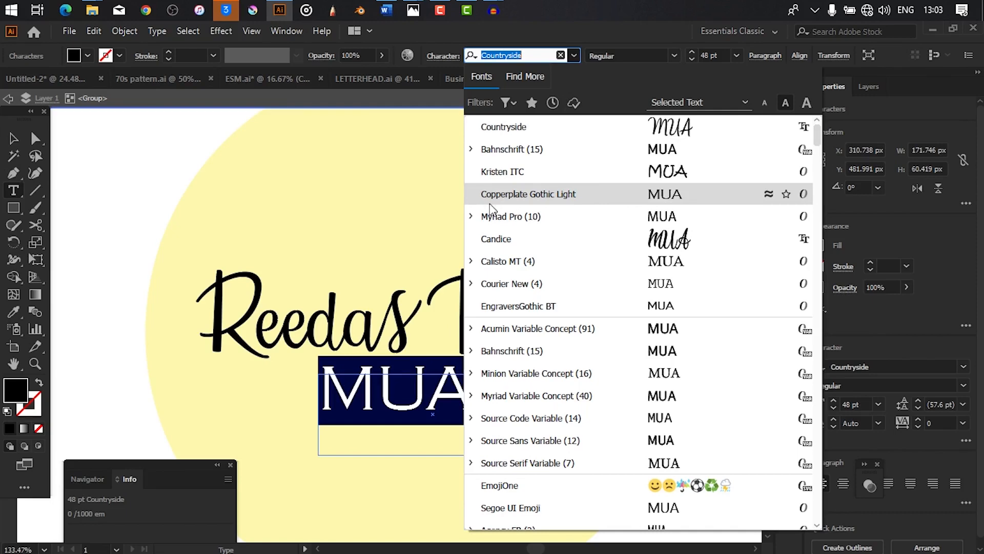
left_click(571, 201)
left_click_drag(343, 438, 433, 425)
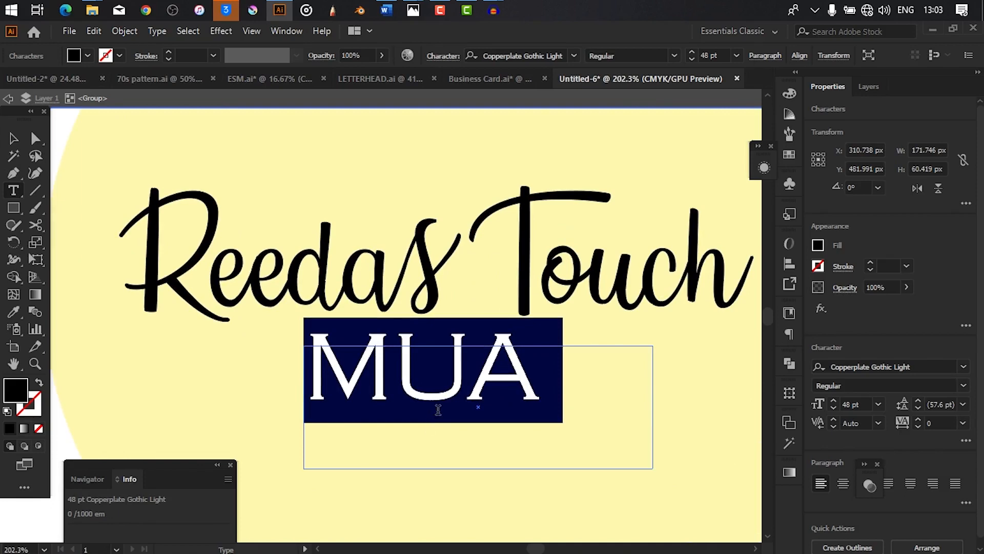
key("Escape")
- Set the tracking of the "MUA" letters to 100
scroll(477, 382, "up", 2)
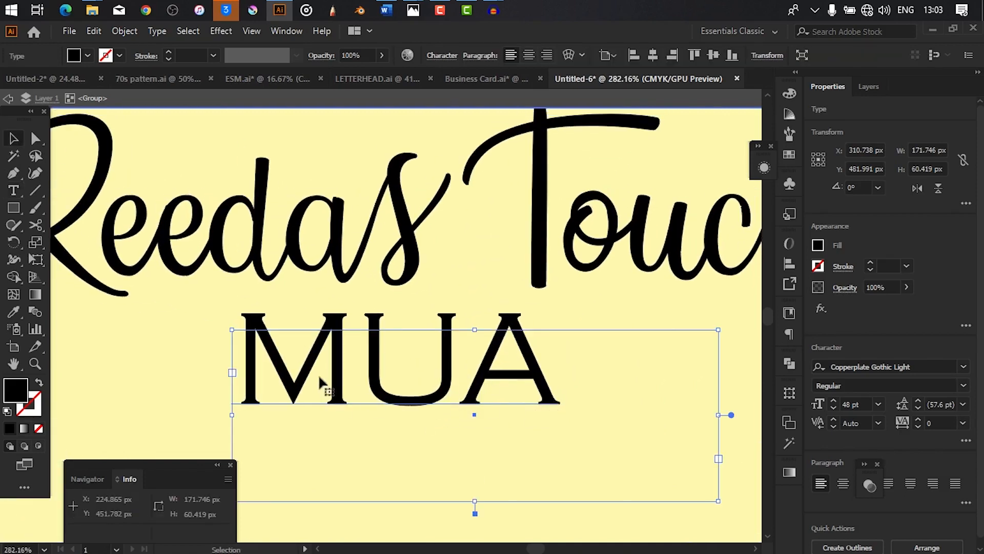
double_click(473, 392)
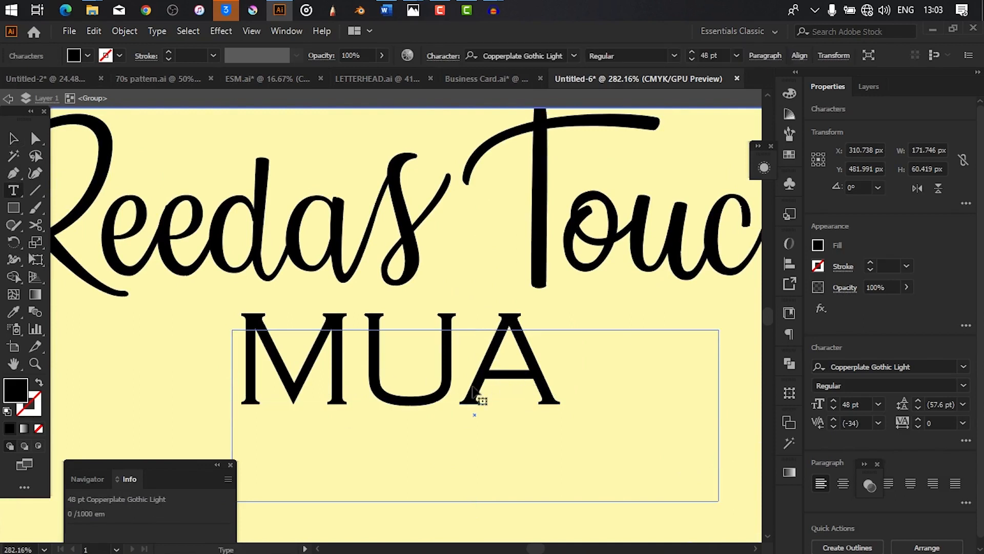
left_click_drag(556, 372, 244, 379)
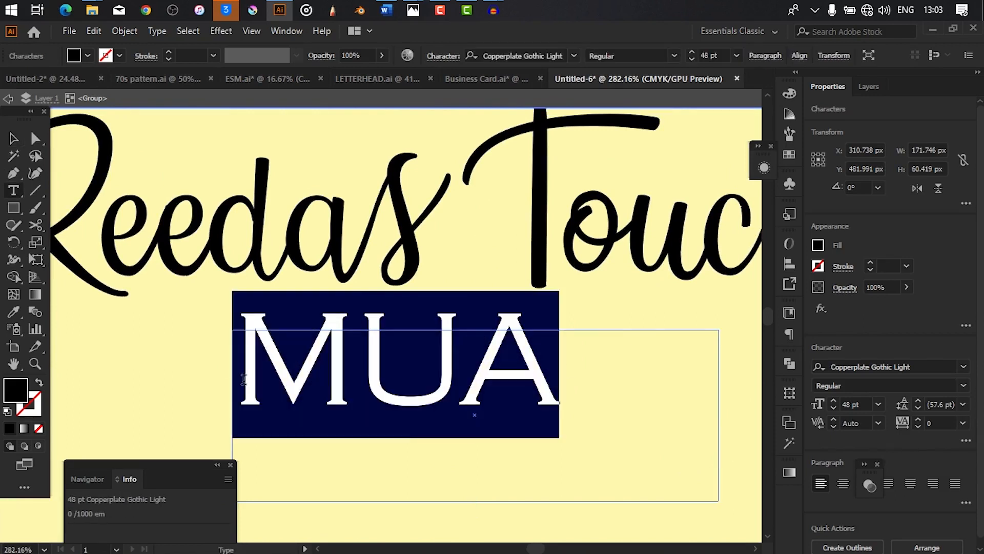
left_click(918, 417)
left_click(917, 418)
left_click(918, 418)
left_click(918, 418)
left_click(918, 418)
left_click(917, 418)
left_click(918, 418)
left_click(918, 418)
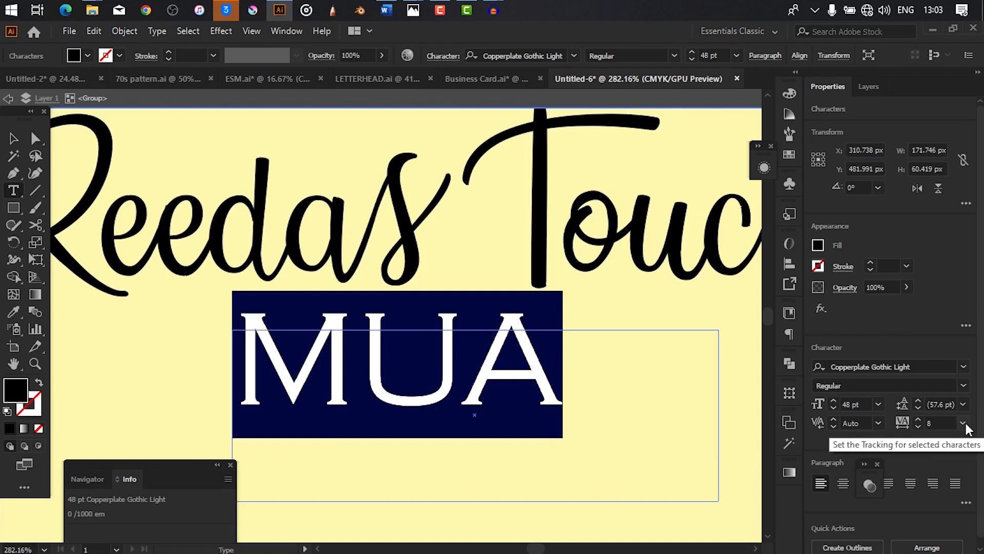
left_click(964, 423)
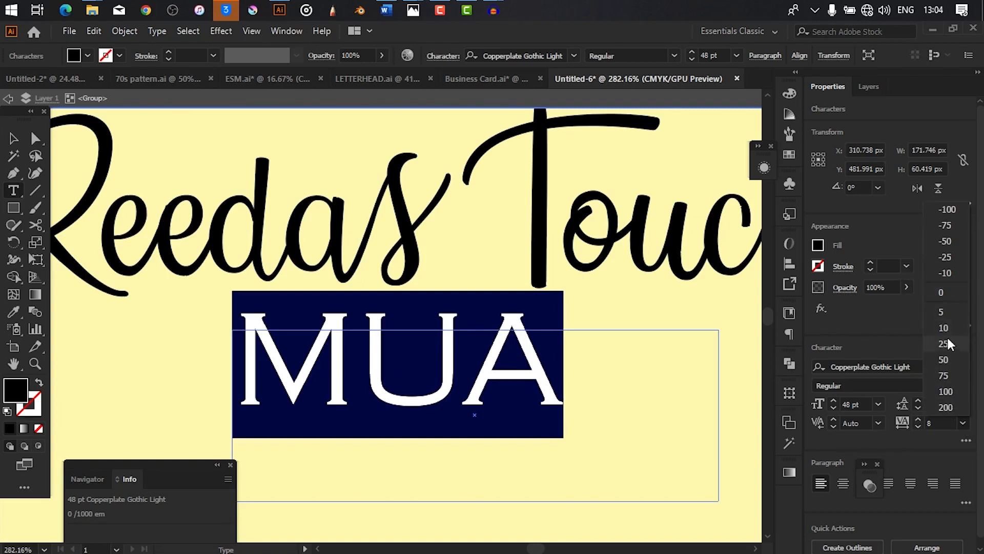
left_click(951, 393)
key("Escape")
- Expand the "MUA" text into outlines with Object and Fill enabled, and leave the group's isolation mode
mouse_move(478, 385)
left_mouse_down()
mouse_move(417, 384)
mouse_move(464, 390)
left_mouse_up()
left_click(464, 390)
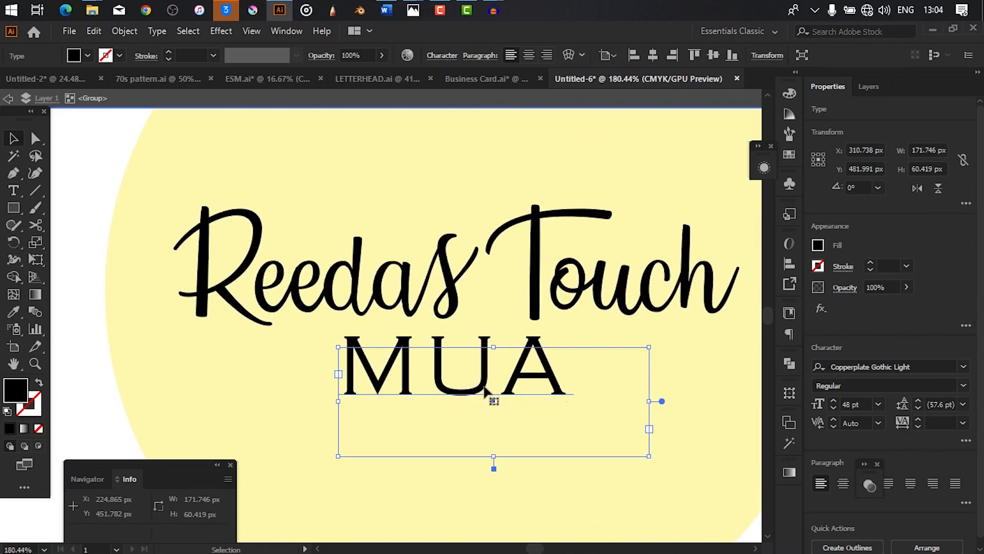
left_click(124, 30)
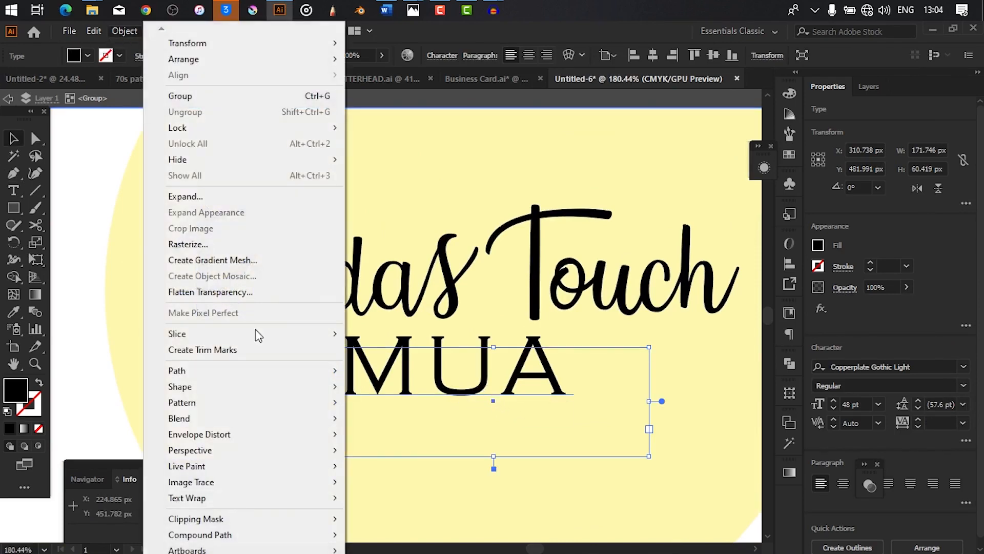
left_click(216, 199)
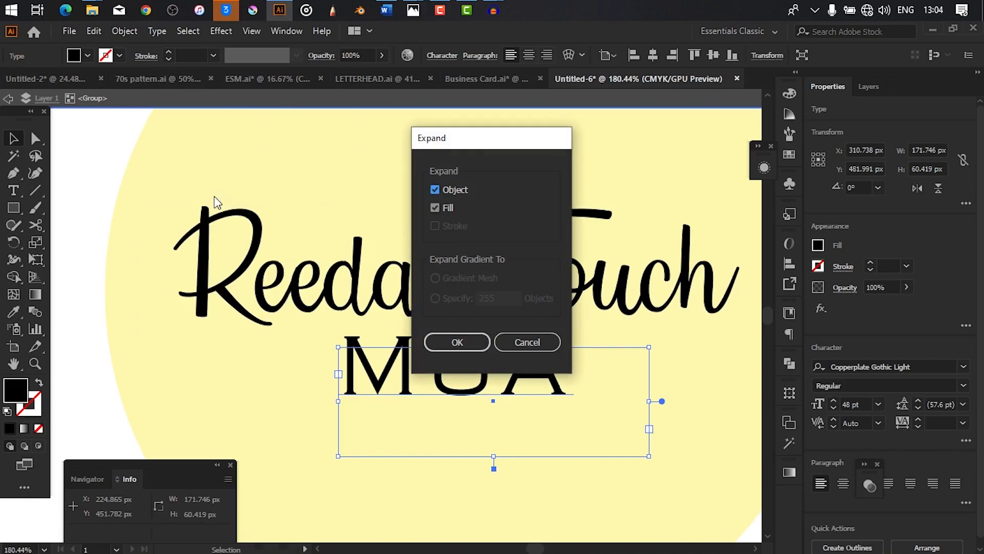
left_click(450, 342)
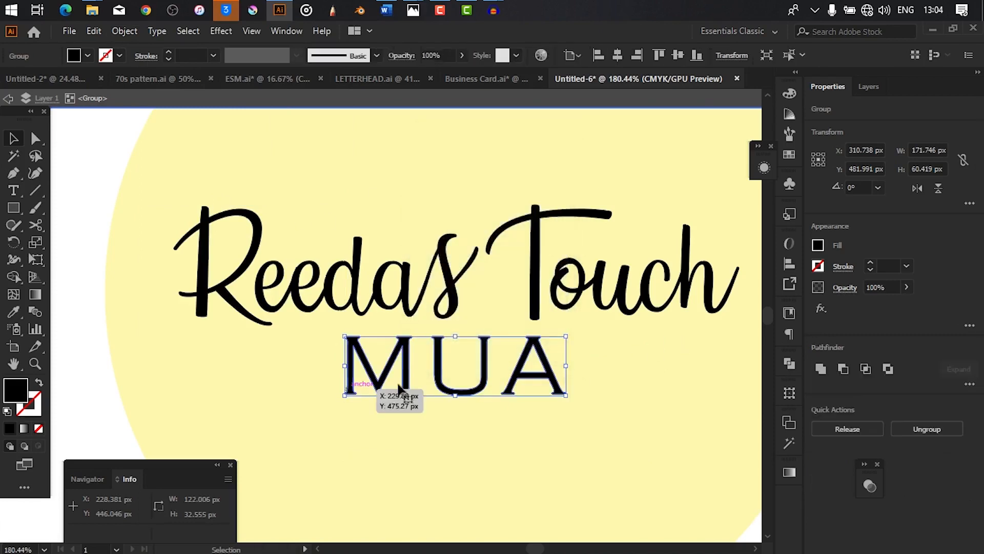
left_click_drag(401, 390, 345, 351)
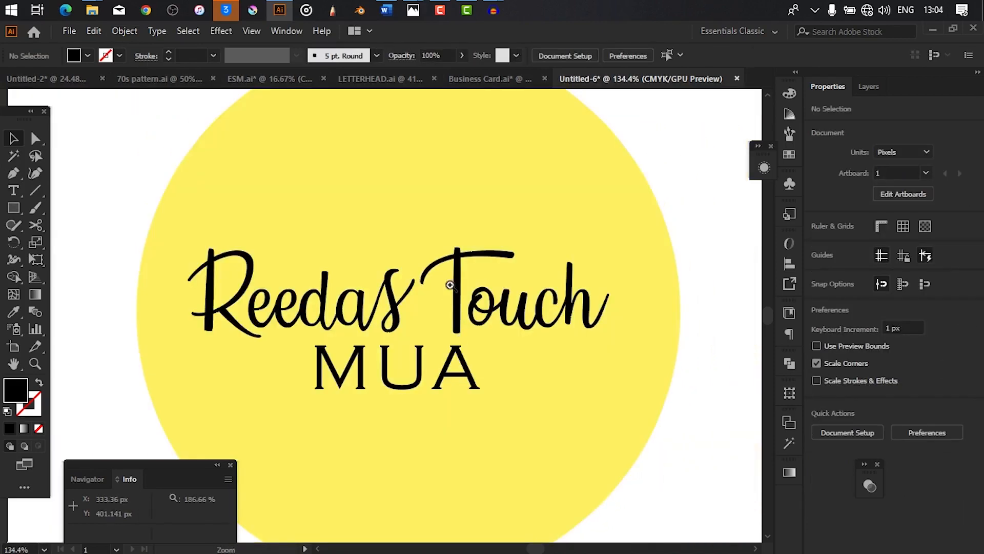
- Fill only the "Reedas Touch" lettering inside the group with the Gold gradient from the Brights gradient library
left_click_drag(450, 285, 435, 286)
left_click_drag(263, 308, 332, 325)
left_click(350, 296)
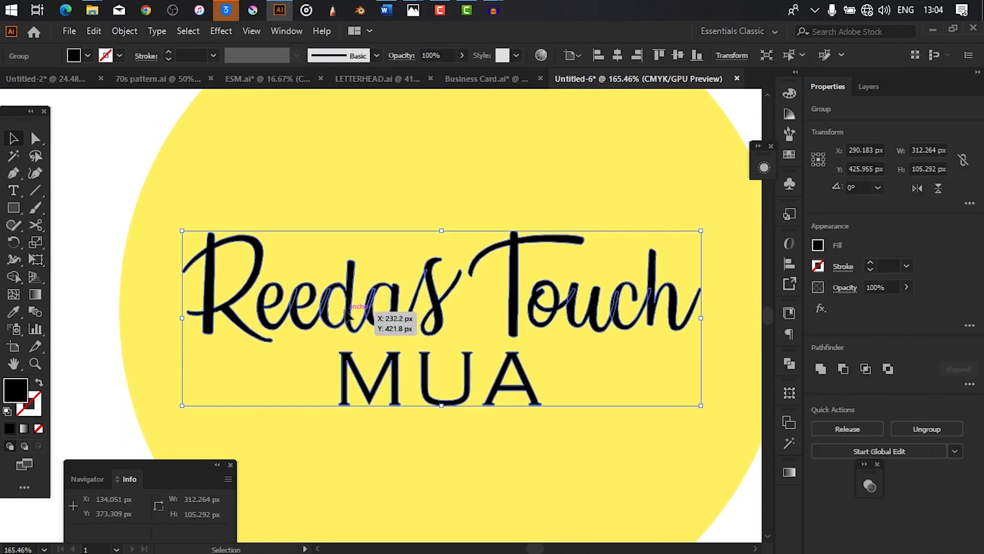
double_click(351, 296)
left_click_drag(152, 230, 715, 312)
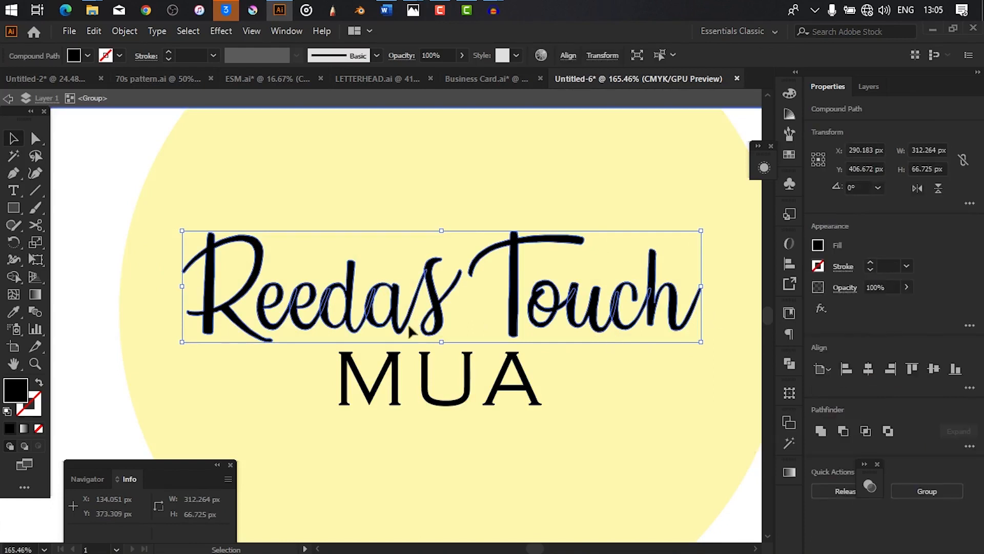
left_click(818, 245)
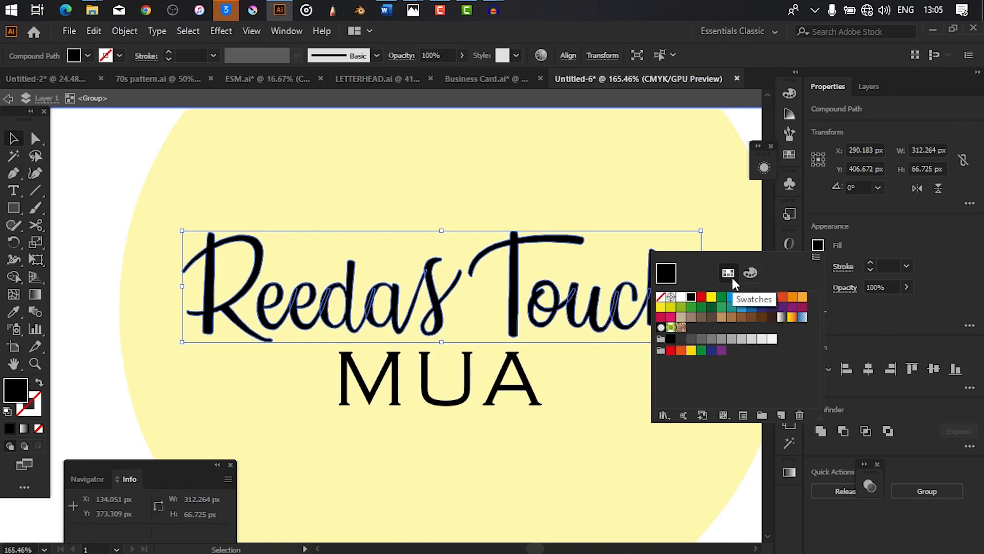
left_click(664, 415)
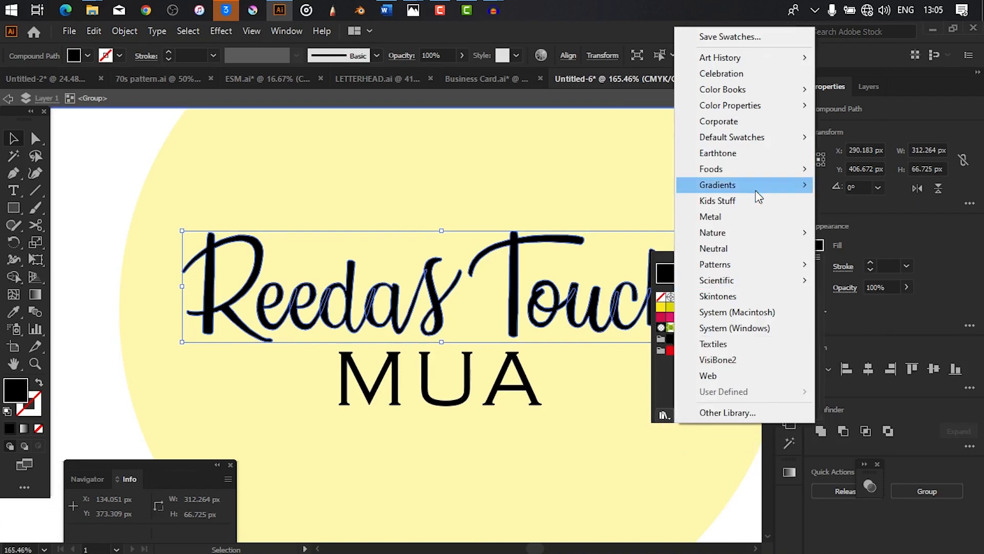
mouse_move(760, 191)
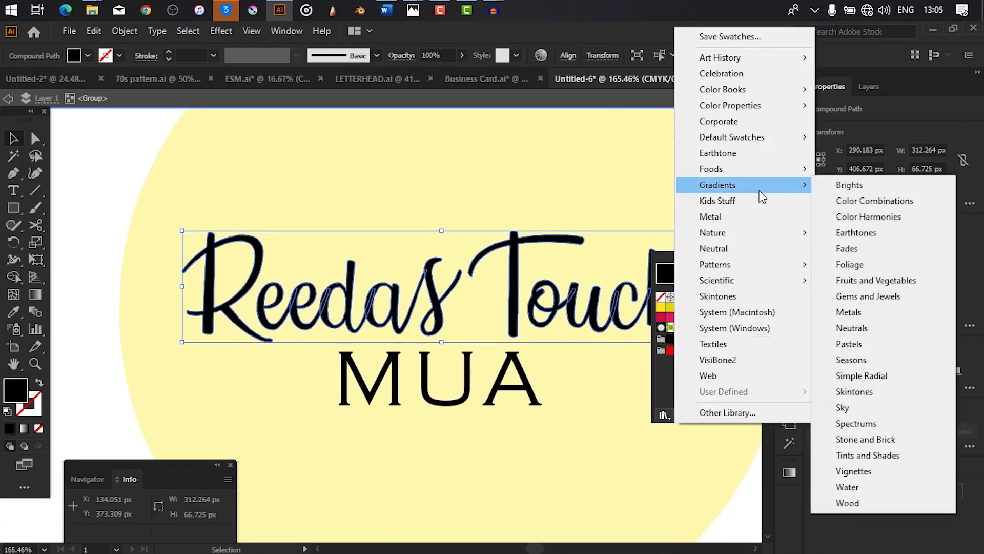
left_click(845, 186)
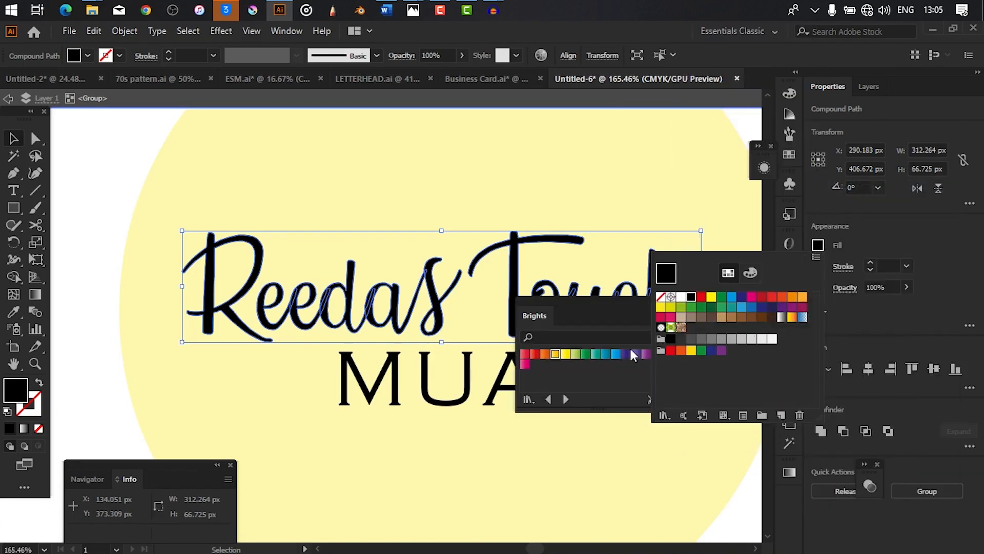
left_click(545, 354)
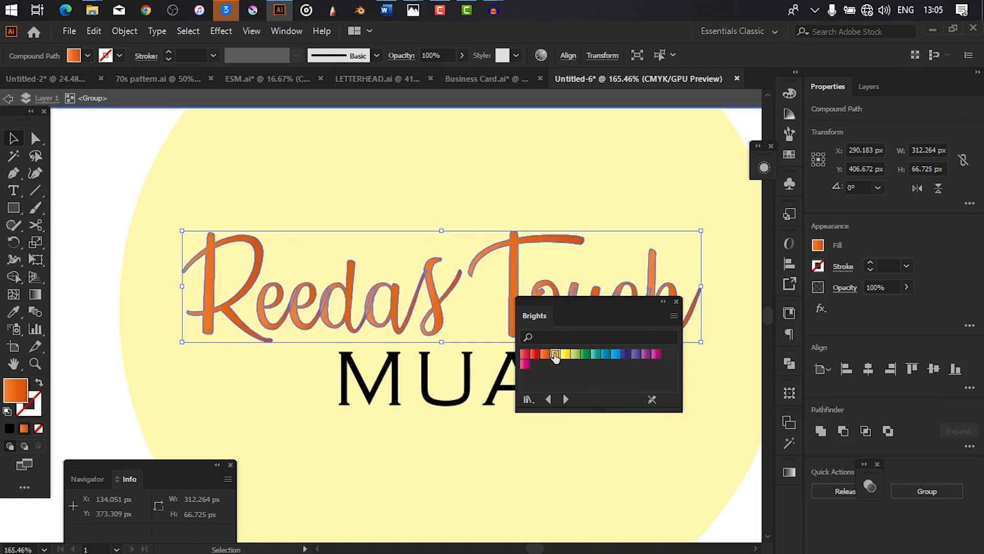
left_click(555, 357)
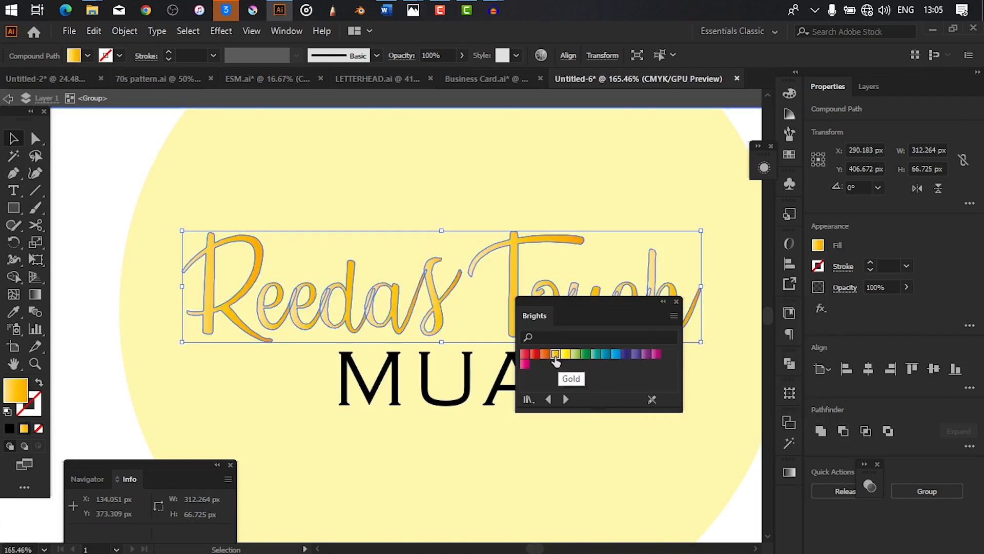
left_click(663, 301)
- Move the middle colour stop of the "Reedas Touch" gradient to a location of 48.32%
scroll(603, 328, "down", 2)
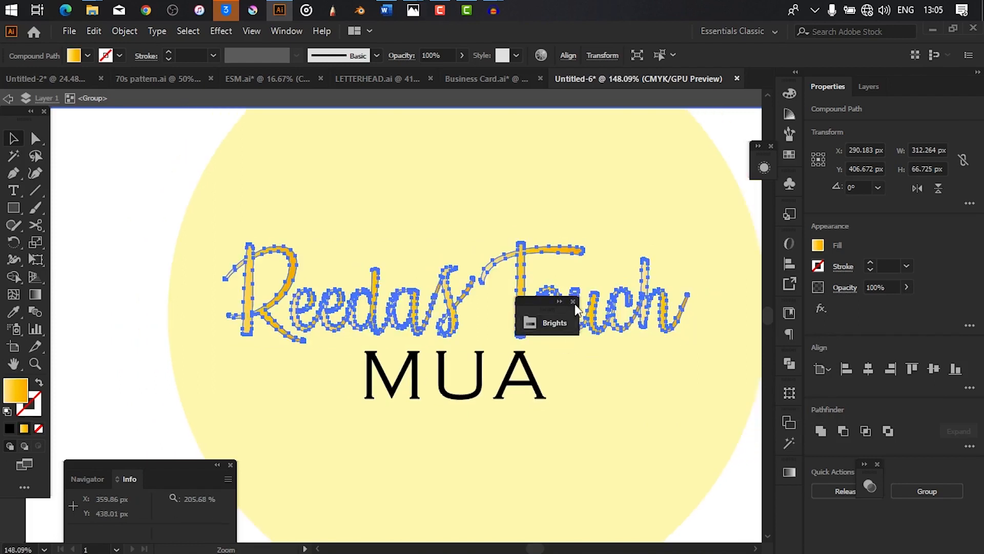
left_click_drag(685, 321, 725, 334)
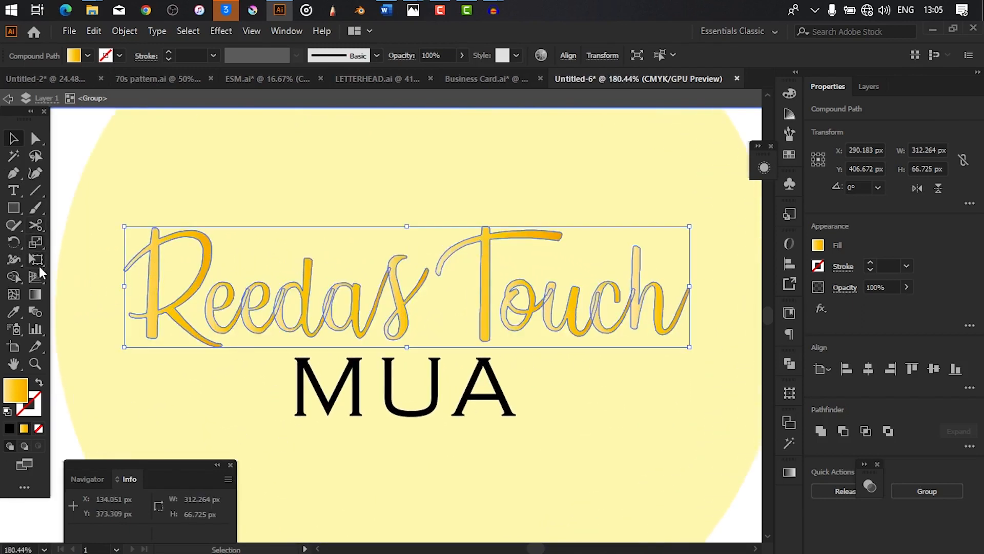
left_click(33, 292)
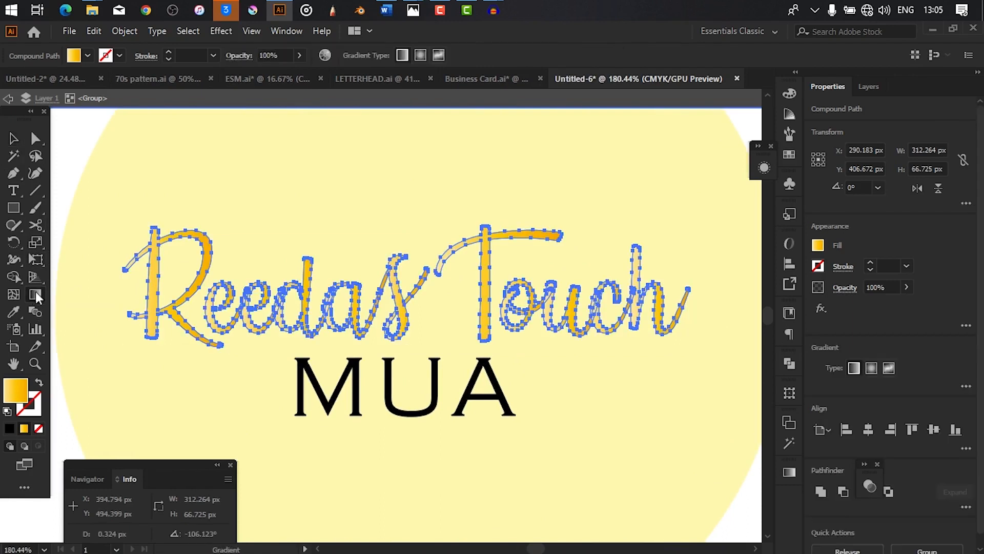
left_click(789, 472)
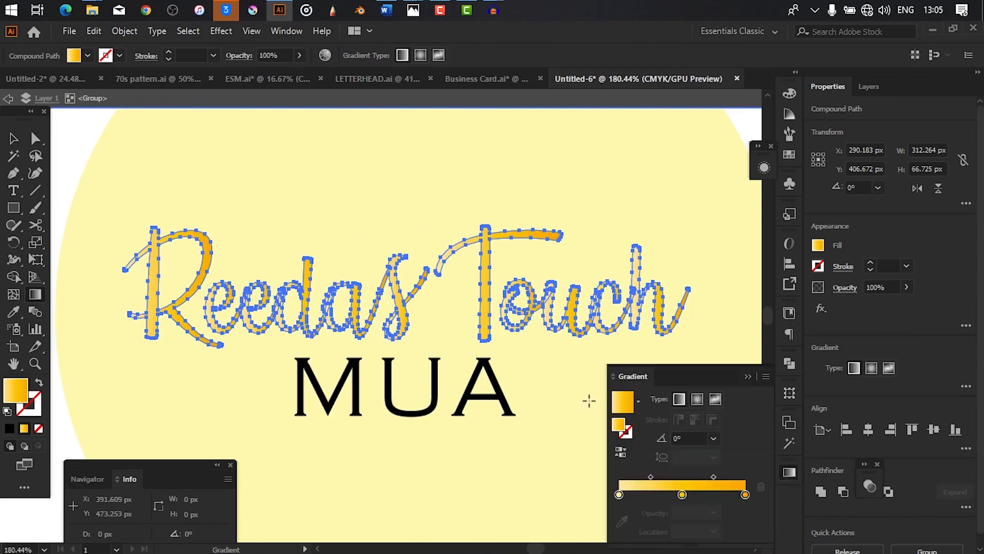
left_click_drag(682, 495, 714, 480)
left_click_drag(661, 496, 682, 499)
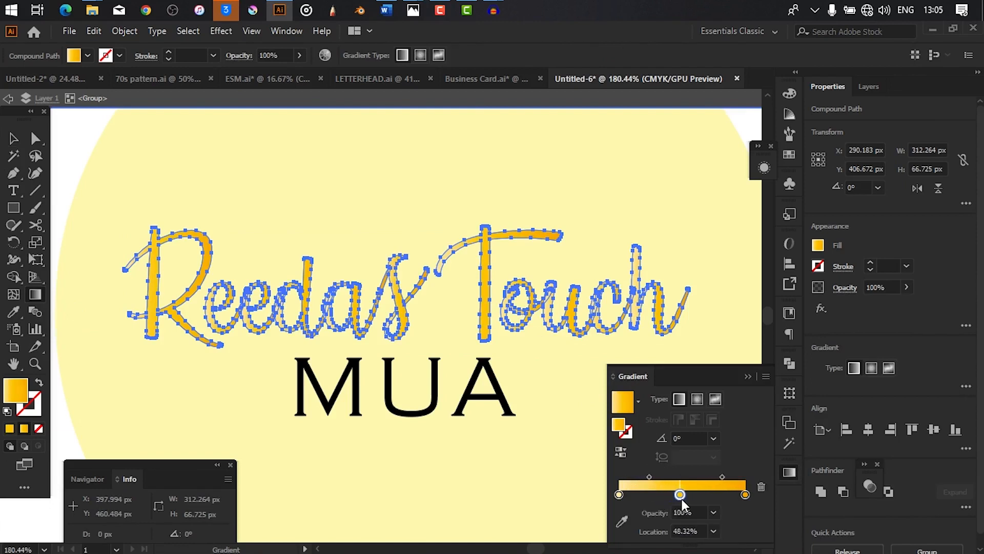
- Add a colour stop in the light half of the lettering's gradient and move it just past the middle stop
left_click(620, 494)
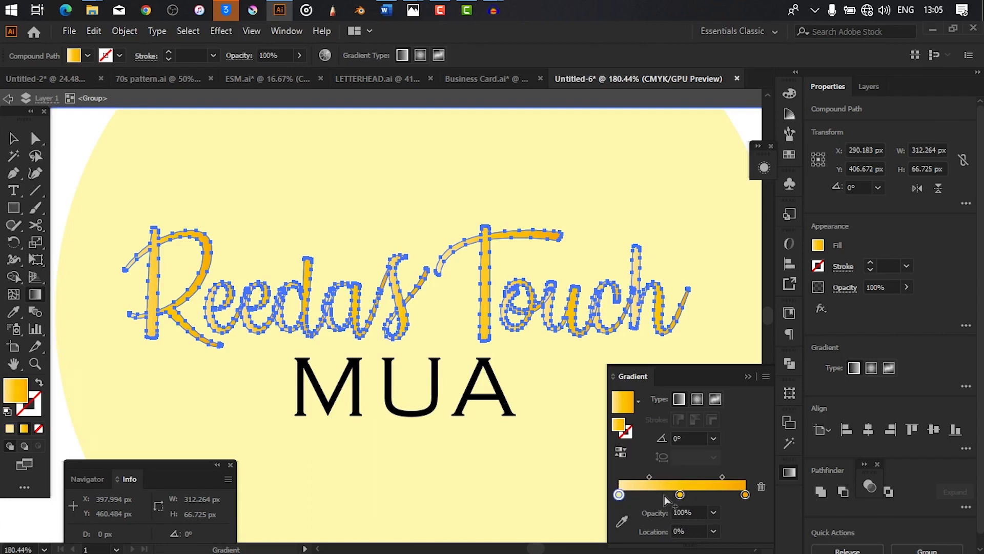
left_click(644, 495)
left_click_drag(644, 495, 690, 496)
left_click_drag(503, 422, 552, 341)
left_click_drag(553, 340, 562, 378)
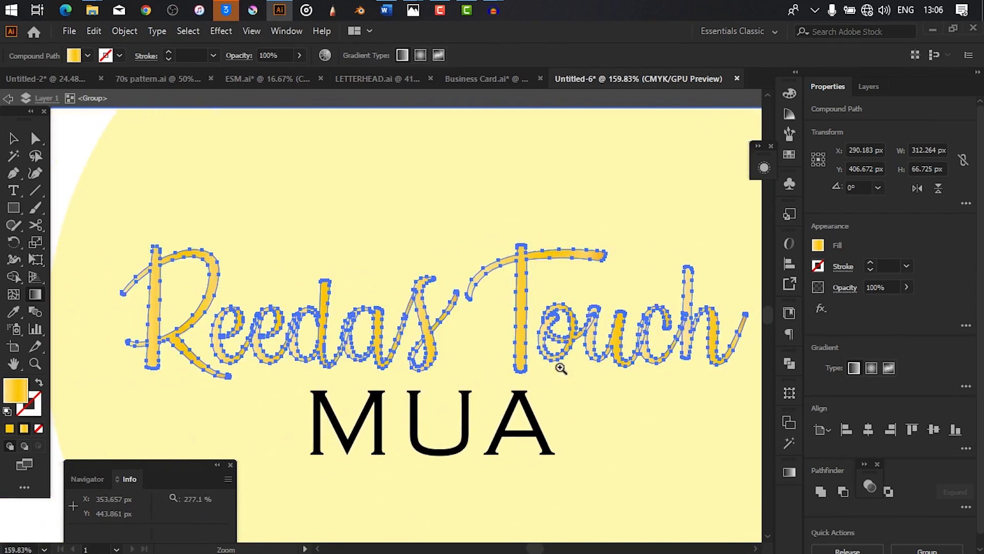
- Examine the gradient across the "Reedas Touch" lettering, both as a whole and close up on "Touch"
left_click_drag(210, 317, 267, 308)
left_click_drag(742, 267, 679, 274)
left_click_drag(680, 274, 532, 304)
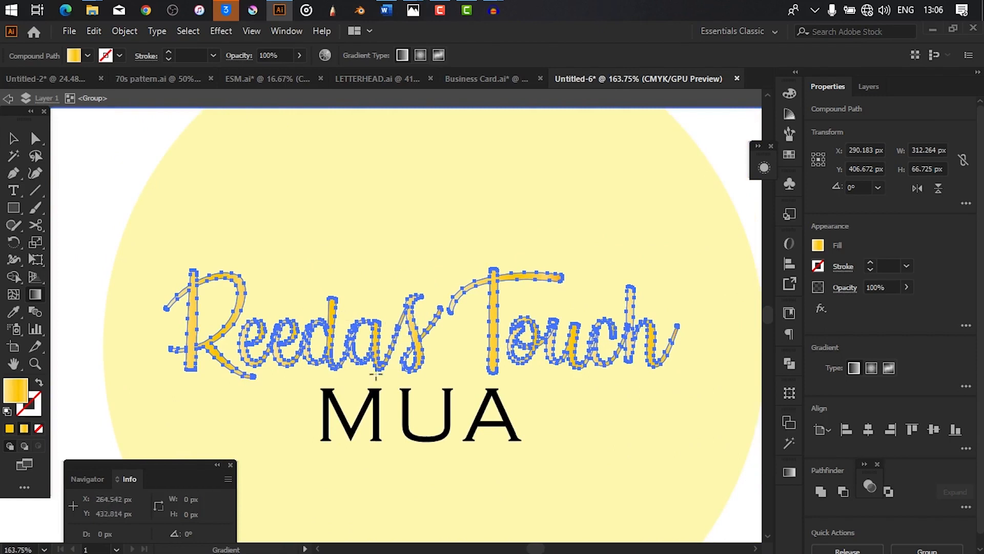
mouse_move(272, 320)
left_mouse_down()
mouse_move(231, 329)
mouse_move(275, 323)
left_mouse_up()
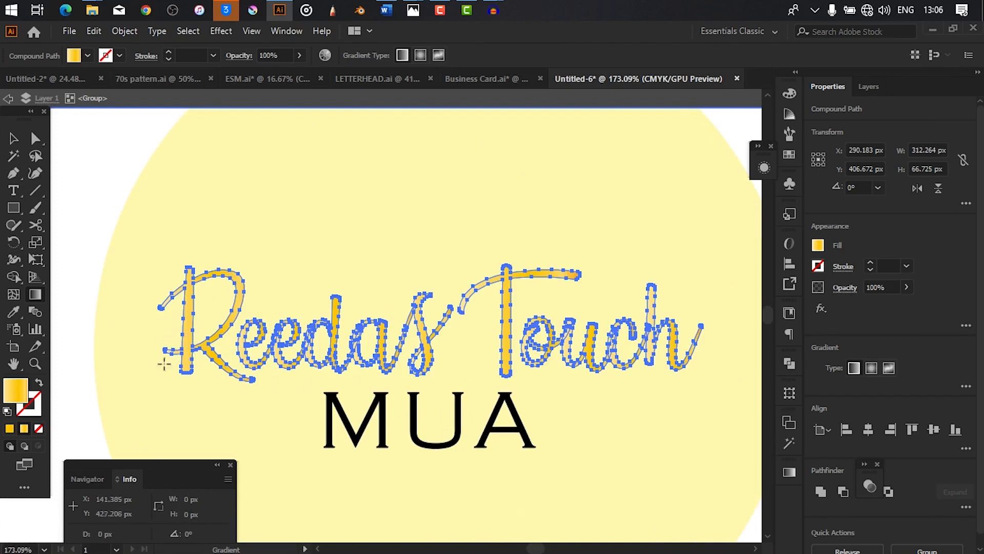
left_click_drag(180, 327, 251, 328)
left_click_drag(699, 337, 382, 365)
left_click_drag(403, 365, 409, 360)
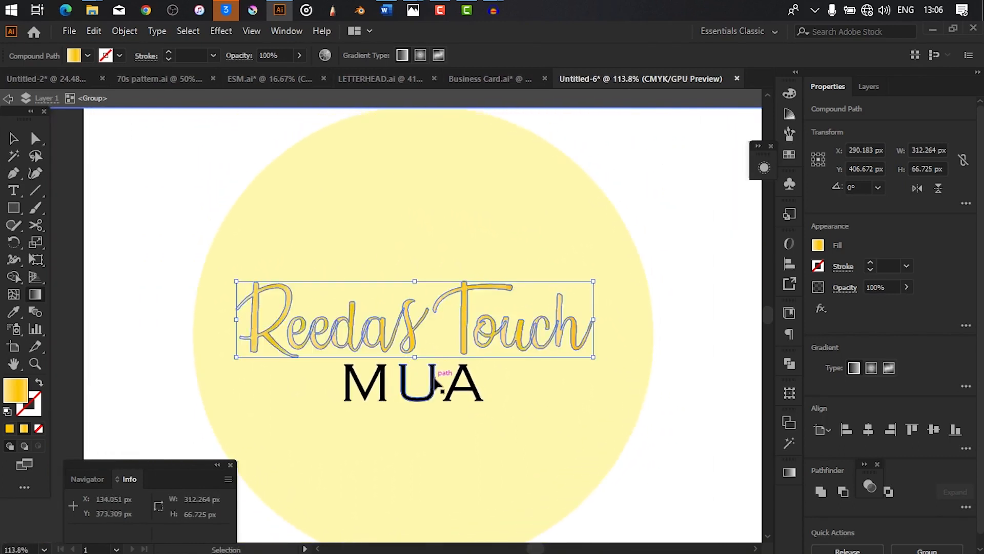
left_click_drag(440, 382, 593, 369)
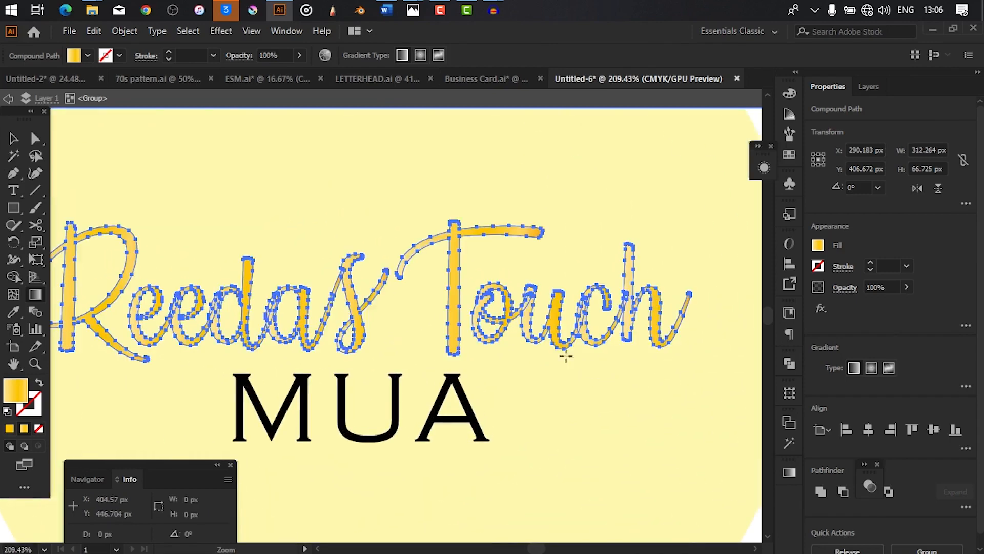
left_click_drag(579, 342, 760, 330)
left_click_drag(509, 296, 478, 314)
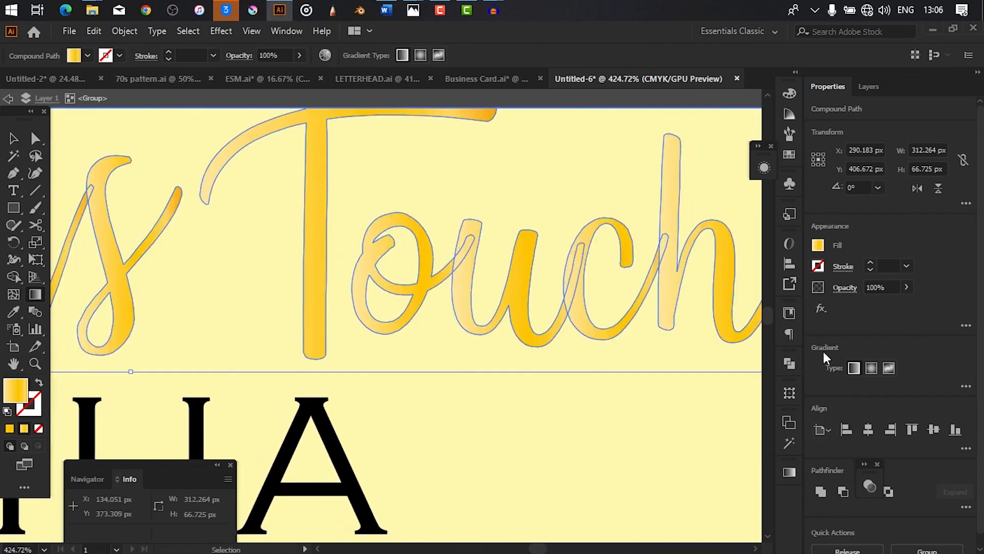
- Move the light start stop of the lettering's gradient to a location of about 30% and place a new golden stop at 0%
left_click(788, 473)
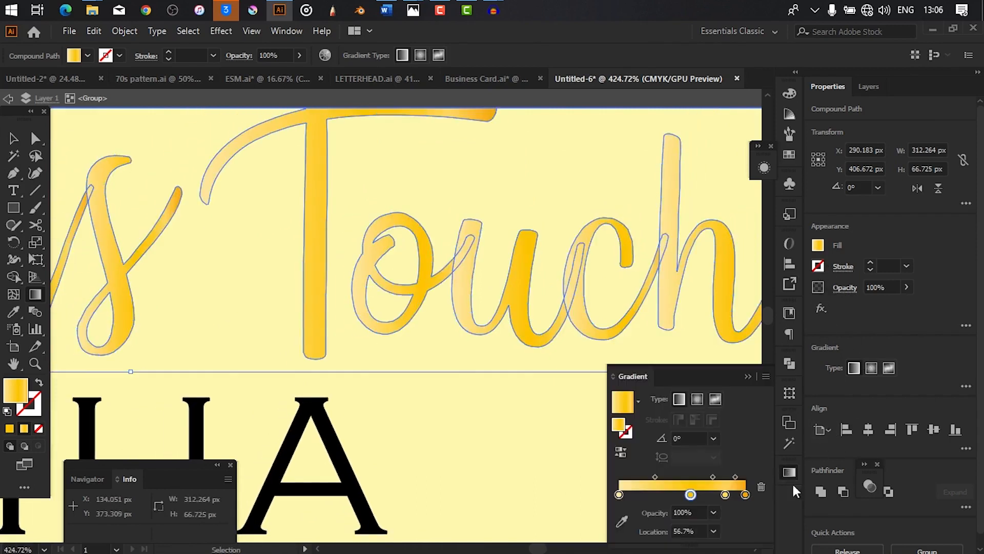
left_click_drag(617, 494, 658, 499)
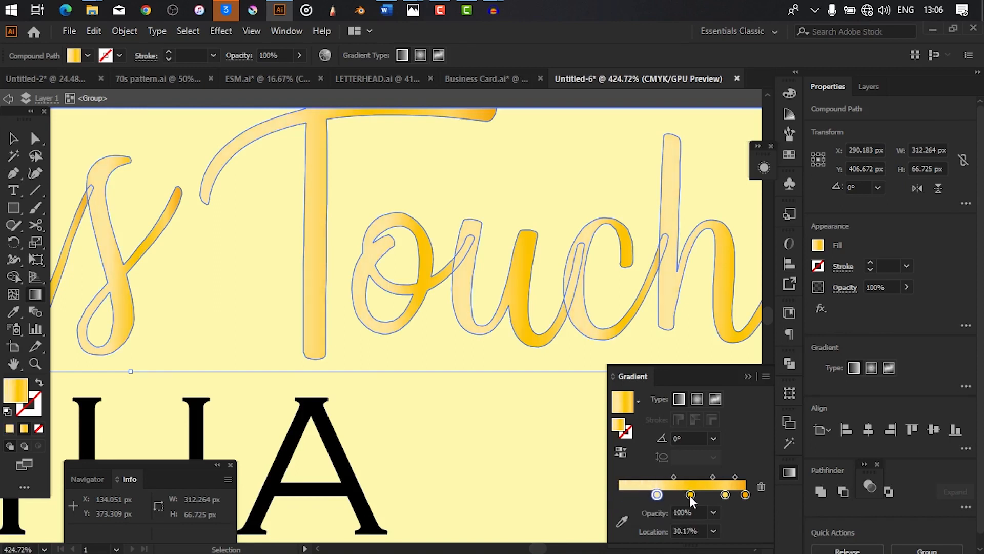
left_click(691, 494)
left_click(676, 494)
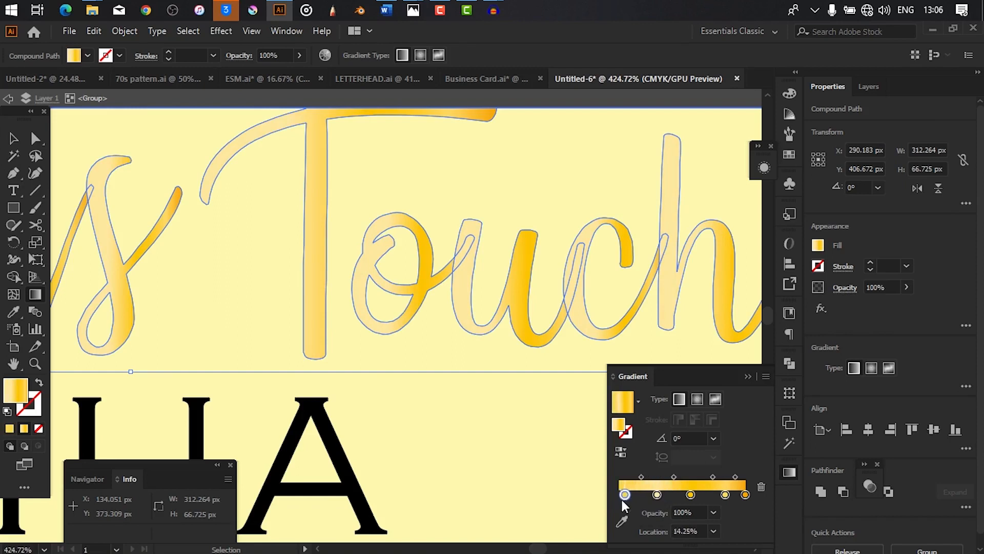
key("g")
left_click(657, 495)
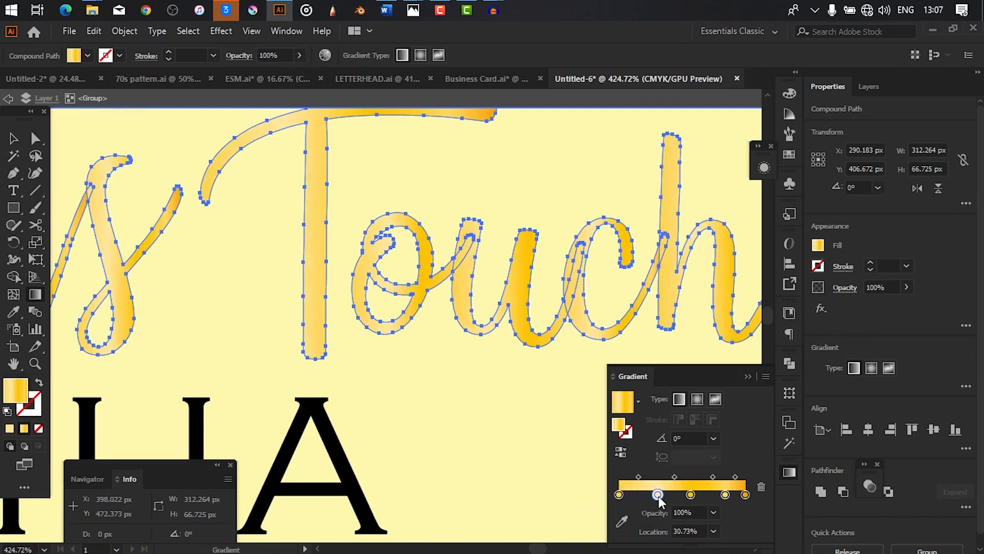
- Recolour the gradient's start stop to a darker gold with M 28%, Y 83% and K 10%
left_click(619, 495)
double_click(619, 495)
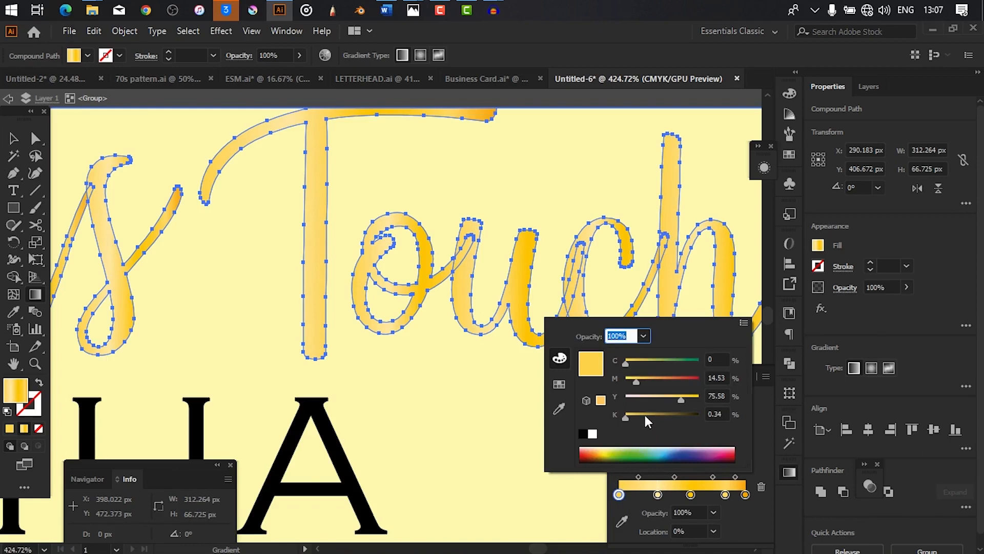
left_click_drag(649, 415, 634, 417)
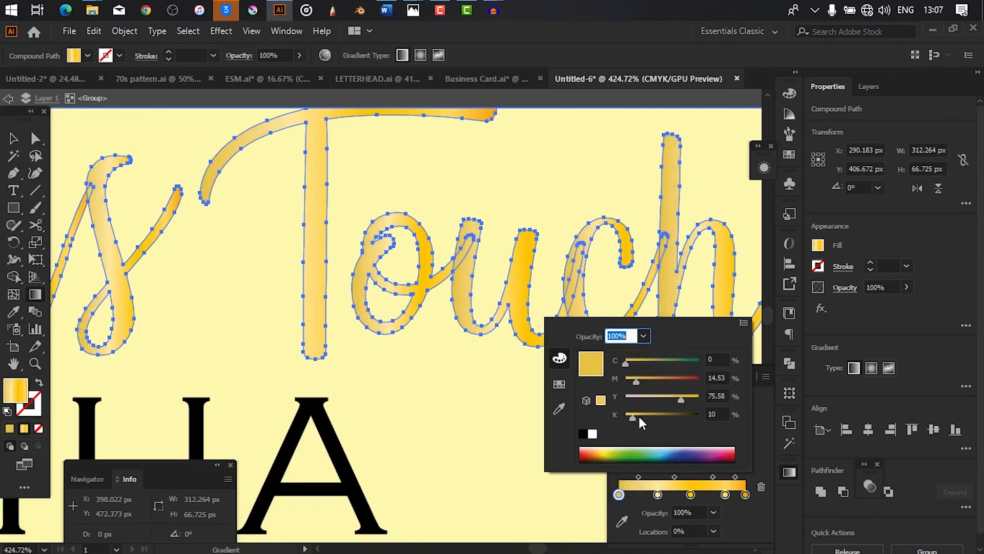
left_click_drag(641, 379, 687, 396)
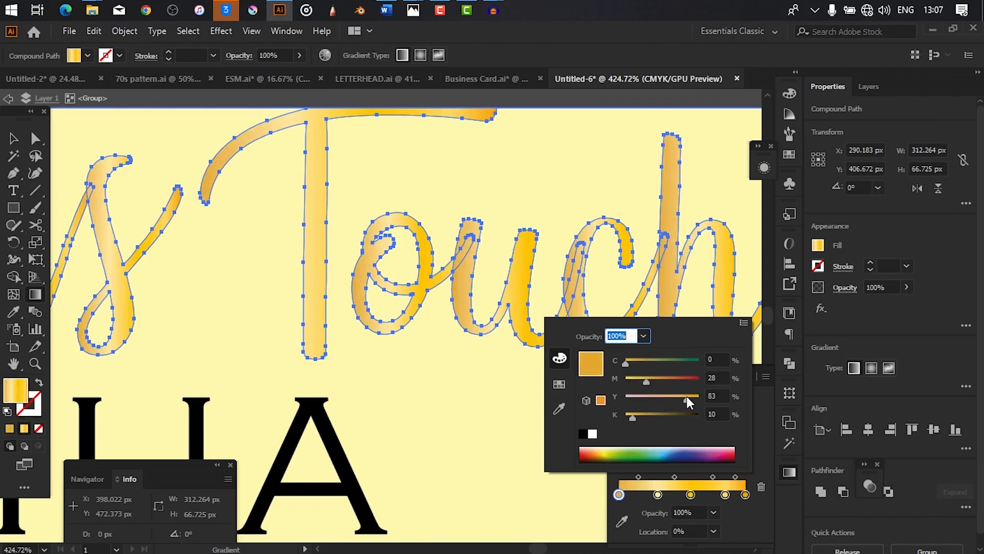
left_click(490, 432)
left_click_drag(559, 390, 315, 437)
left_click_drag(435, 248, 589, 328)
- Scale the "MUA" lettering down to about 93.5 × 25 px, keeping it centred below the script
key("v")
left_click_drag(467, 429, 615, 402)
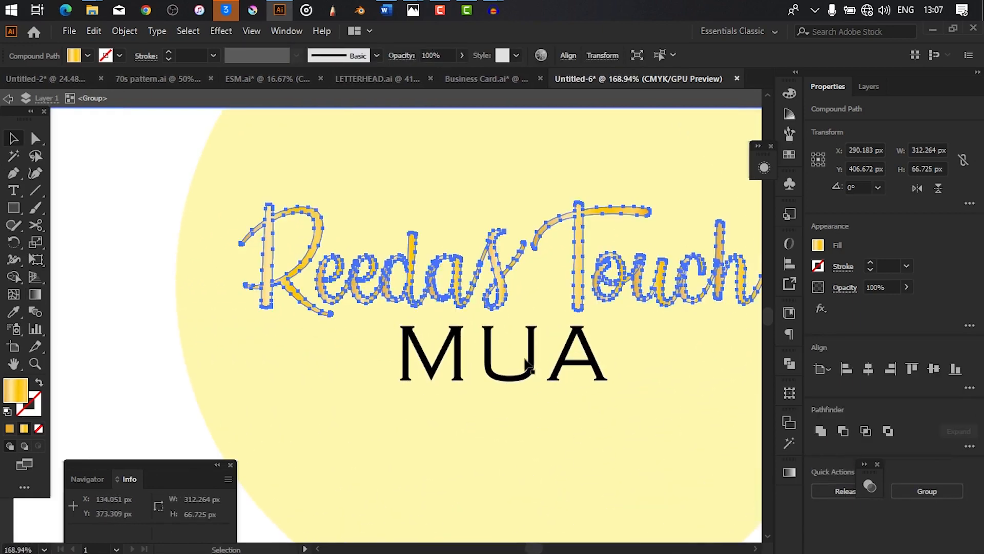
left_click(529, 365)
left_click_drag(609, 385, 585, 376)
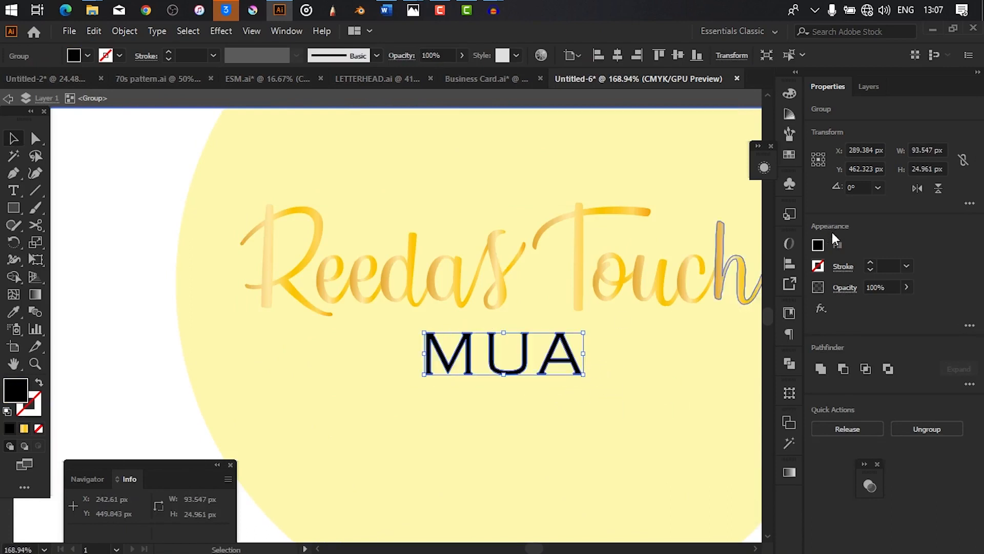
- Fill the "MUA" lettering with the dark orange swatch
left_click(819, 244)
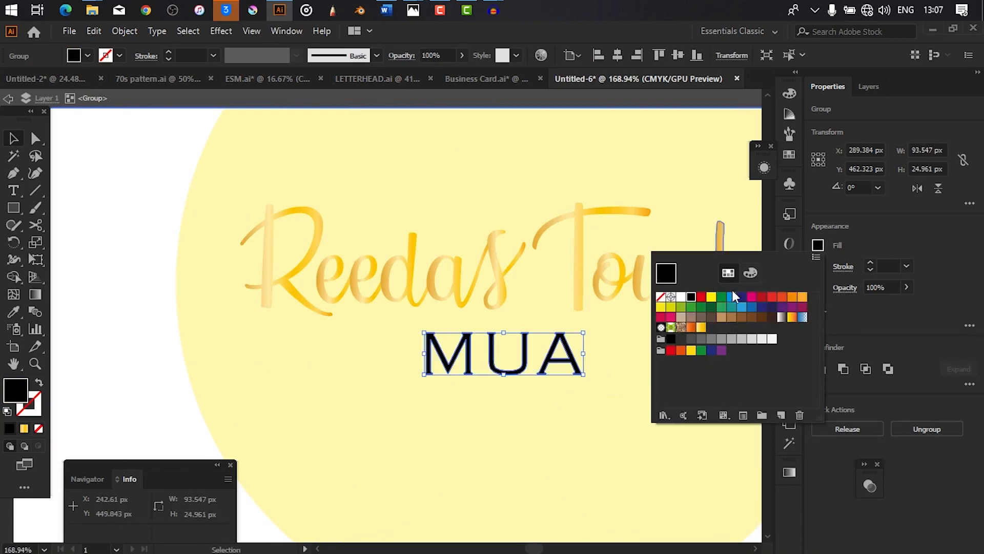
left_click(792, 298)
left_click_drag(475, 387, 448, 414)
left_click_drag(465, 339, 435, 385)
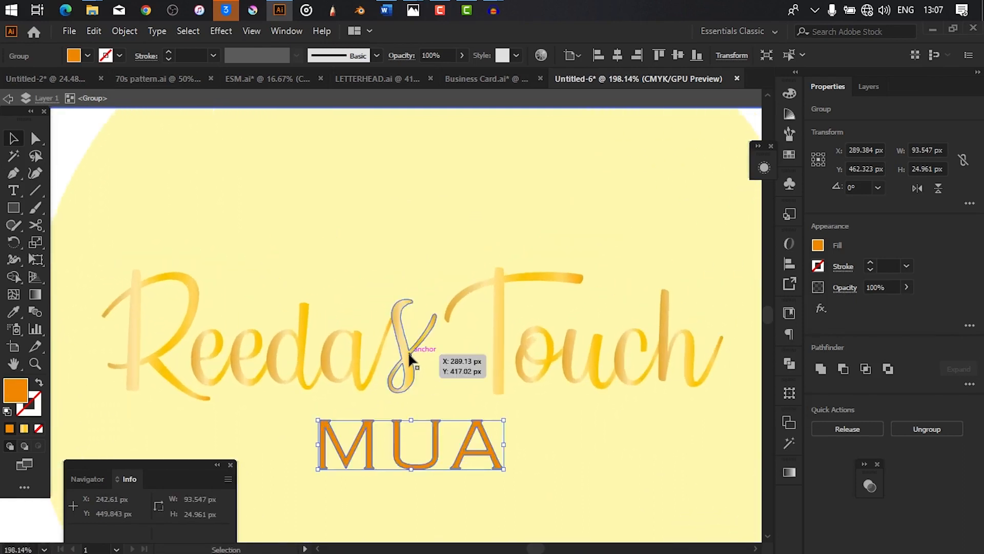
- Select all the "Reedas Touch" letters and move the middle gold stop of their gradient to a location of 51.12%
left_click(408, 351)
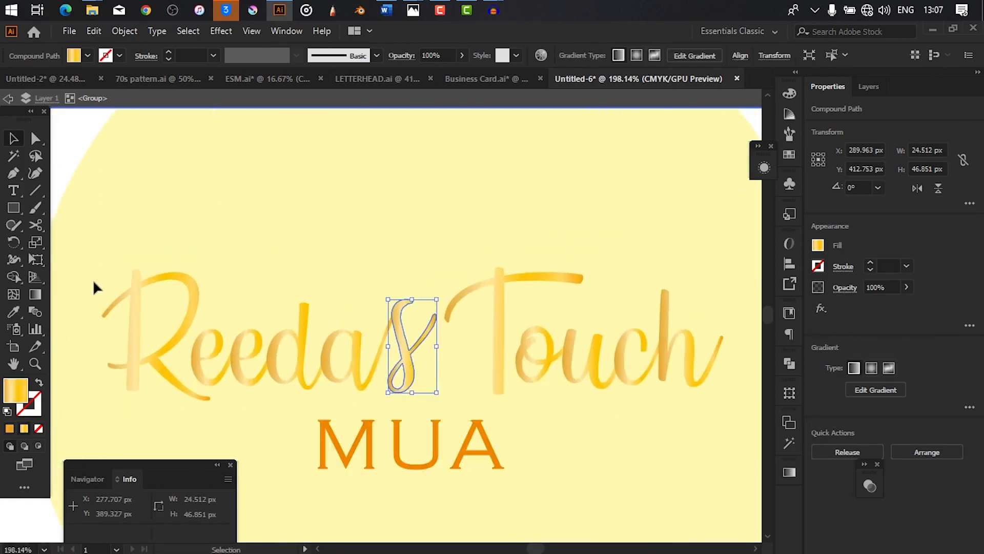
left_click(132, 299)
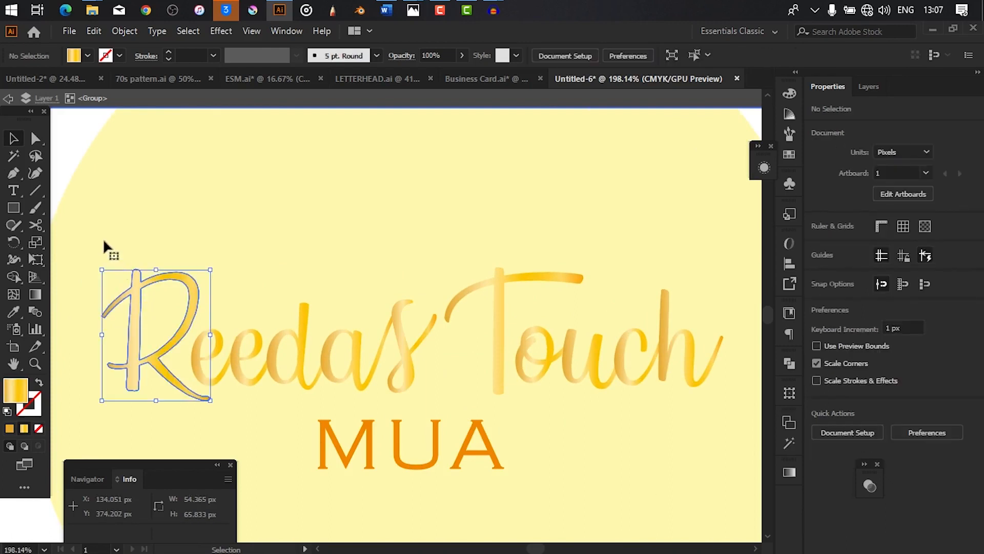
left_click_drag(102, 230, 128, 259)
left_click_drag(700, 377, 709, 380)
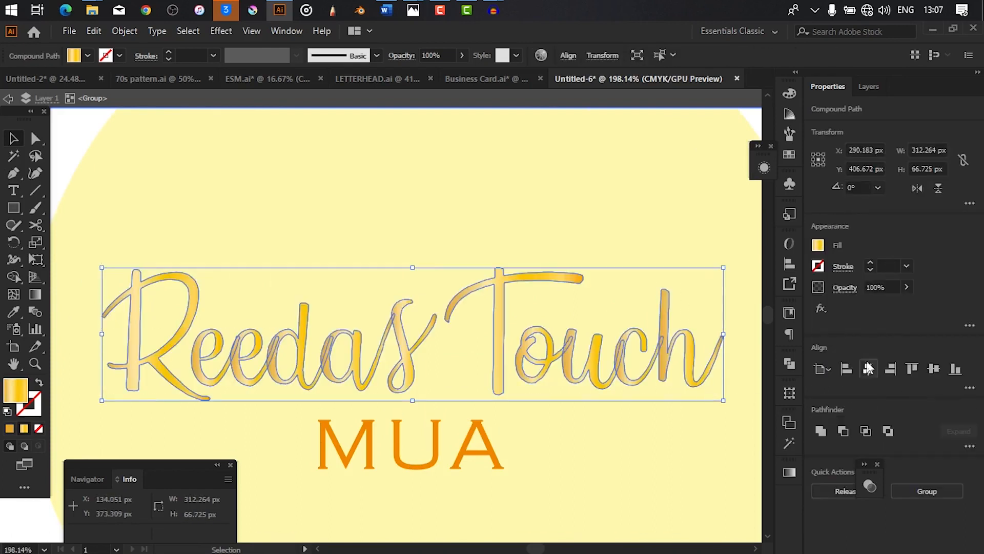
left_click(789, 471)
left_click(690, 494)
left_click_drag(690, 495, 683, 495)
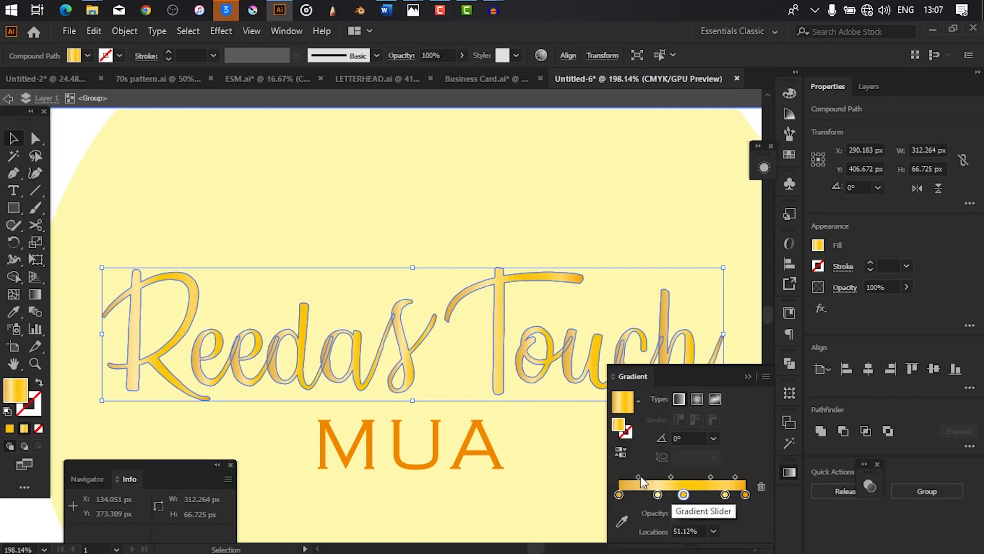
- Fill the "Reedas Touch" lettering with the Gold gradient from the Metals gradient library
left_click(818, 245)
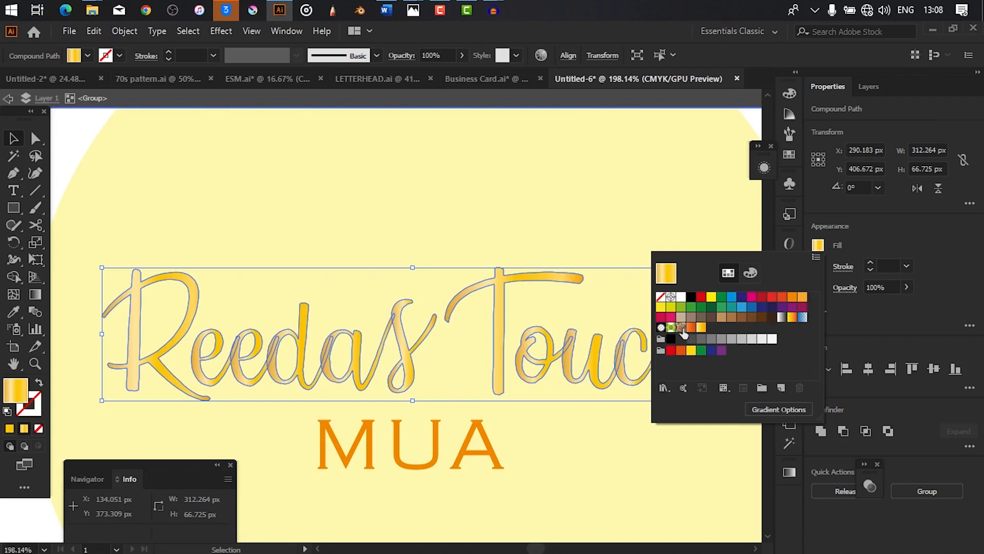
left_click(662, 387)
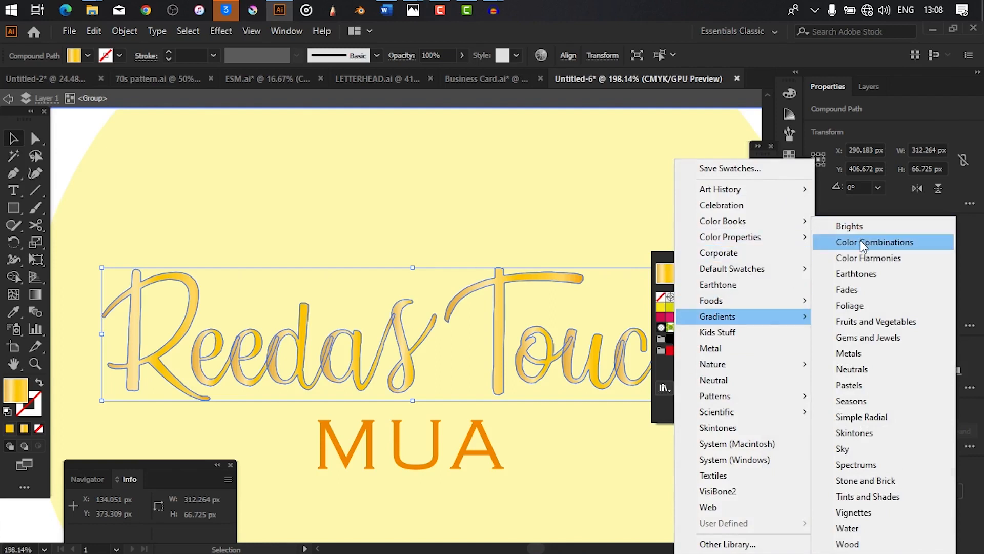
left_click(884, 359)
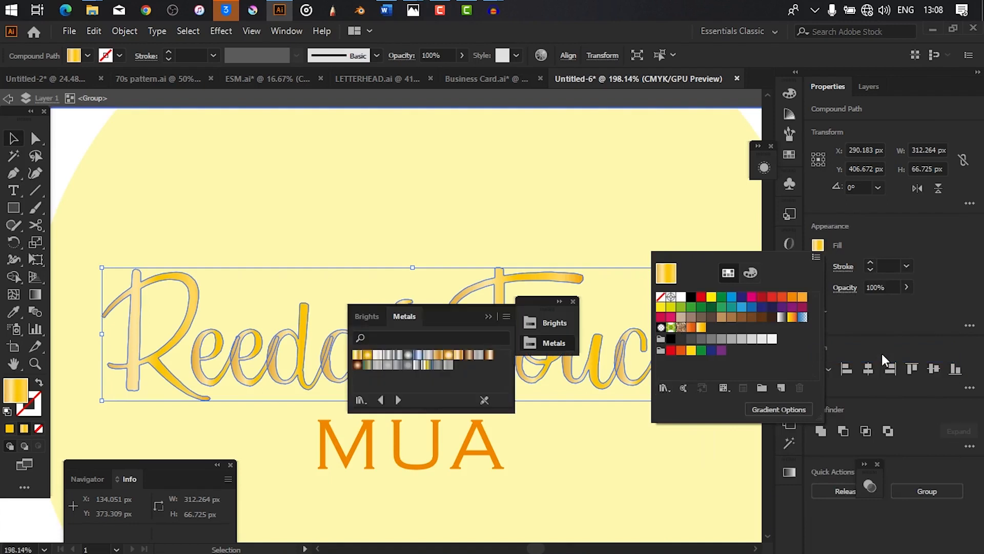
left_click(357, 357)
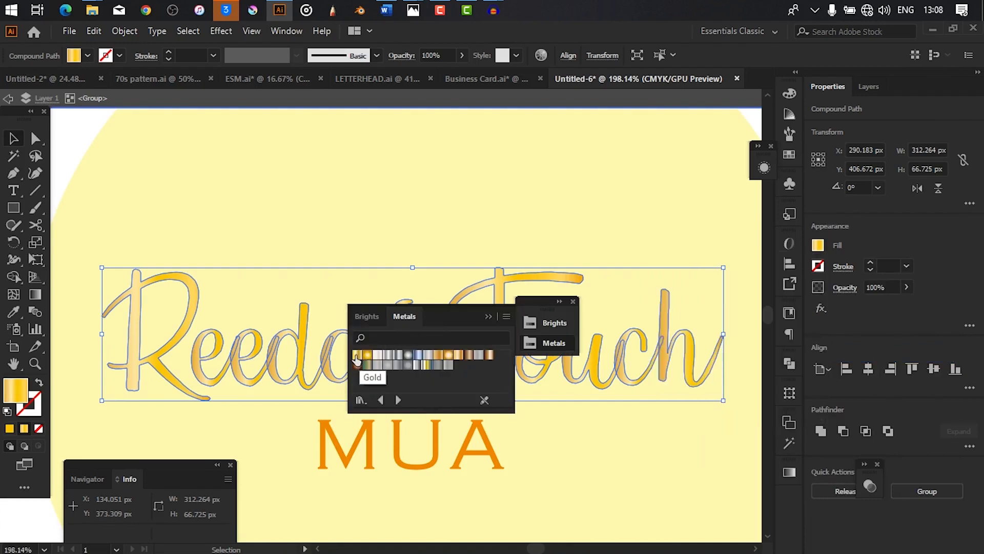
left_click(357, 359)
- Examine the metallic gold fill along the whole "Reedas Touch" lettering, moving the gradient library aside and closing it
left_click_drag(435, 317, 554, 367)
key("ctrl+space")
left_click_drag(330, 339, 359, 347)
left_click(487, 406)
key("ctrl+space")
left_click_drag(419, 388, 191, 411)
key("ctrl+space")
left_click_drag(602, 359, 747, 428)
key("ctrl+space")
left_click_drag(515, 357, 724, 343)
key("space")
left_click_drag(431, 339, 523, 267)
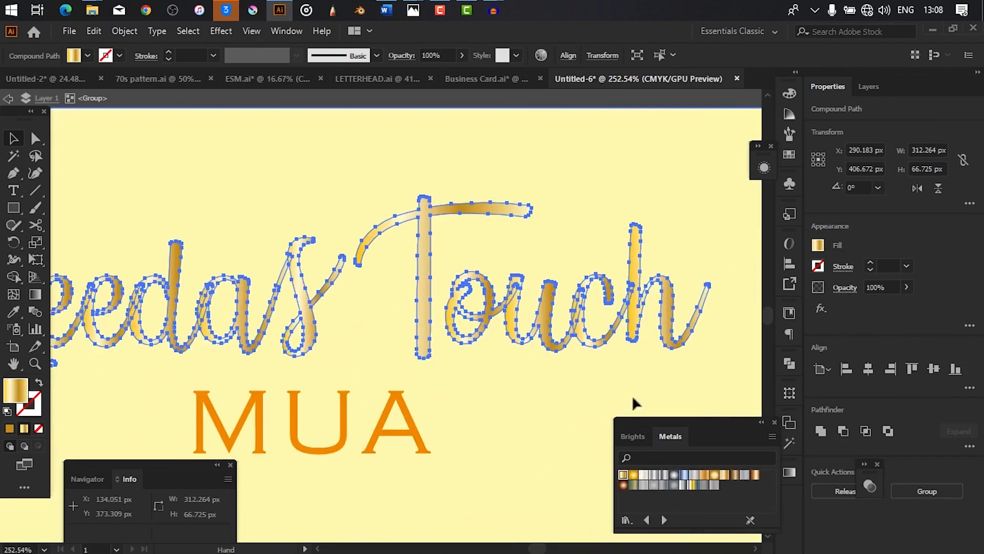
left_click(774, 423)
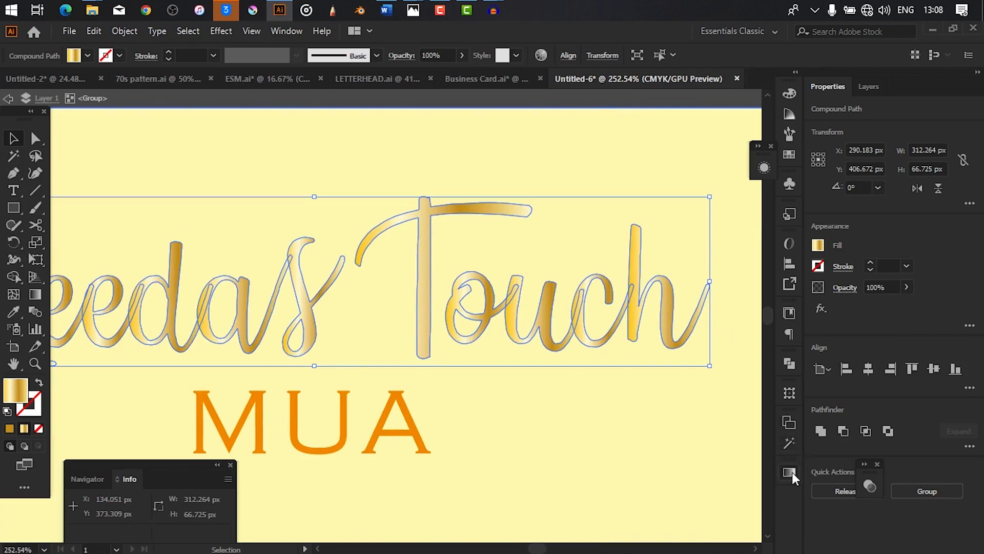
- Set the yellow value of the lettering's cream gradient stop at 25.28% to 57%
left_click(790, 472)
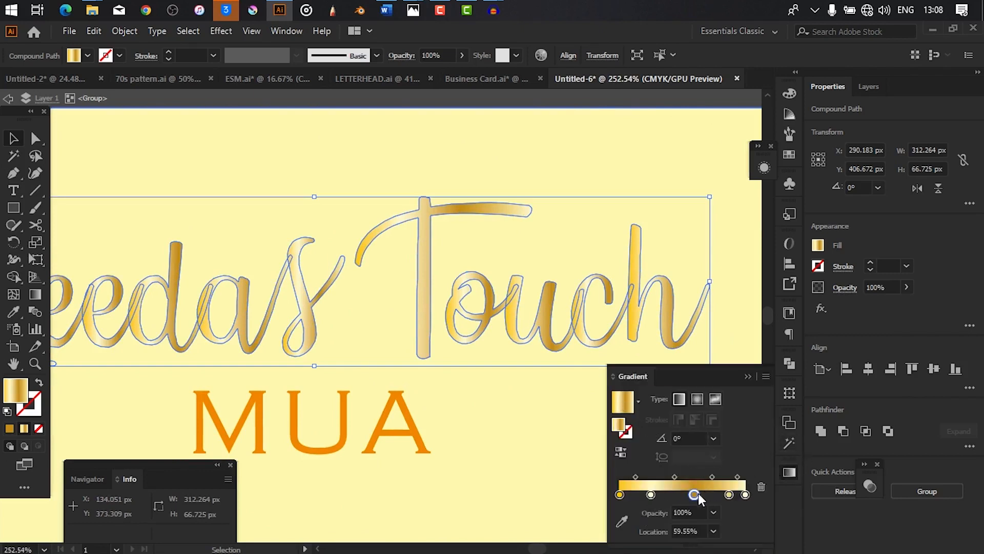
double_click(651, 495)
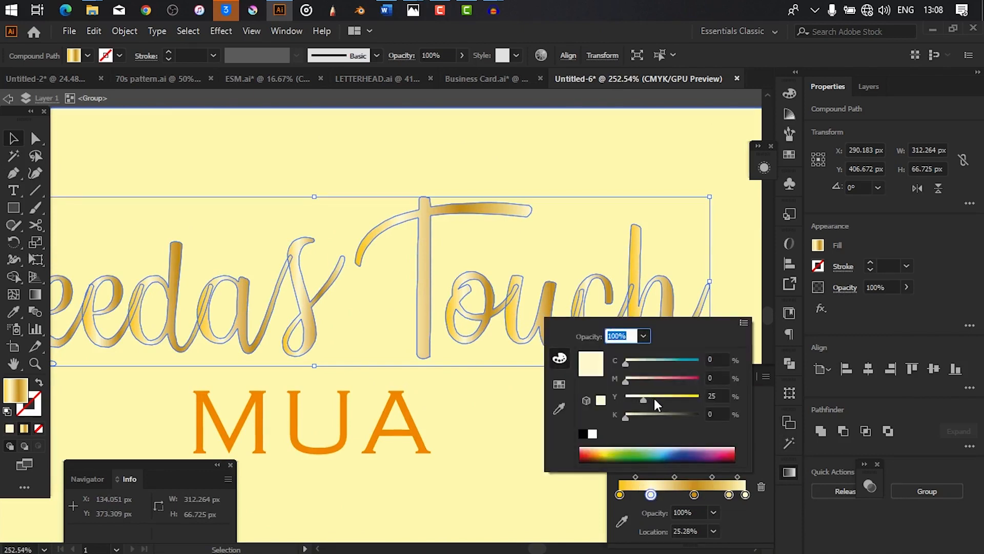
left_click_drag(659, 396, 667, 398)
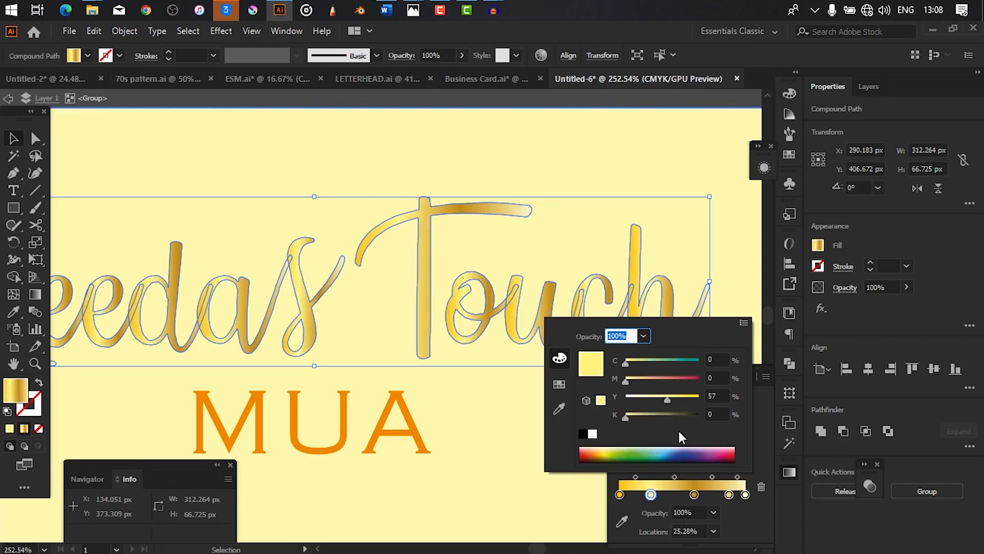
left_click(747, 505)
- Add more yellow to the lettering's gradient end stop at 100%
left_click(745, 495)
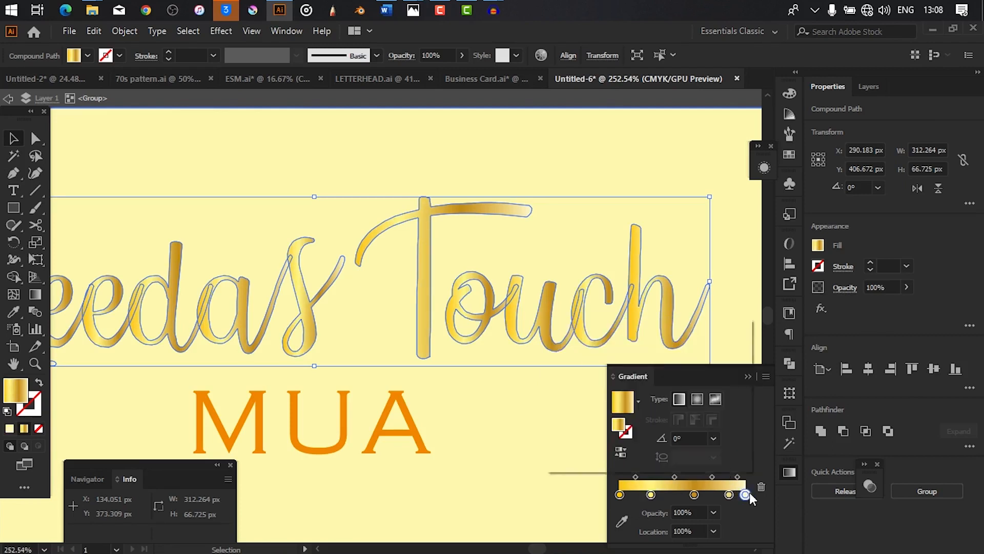
double_click(749, 493)
left_click_drag(655, 400, 656, 399)
left_click(471, 445)
left_click(487, 427, "ctrl")
left_click_drag(486, 416, 333, 421)
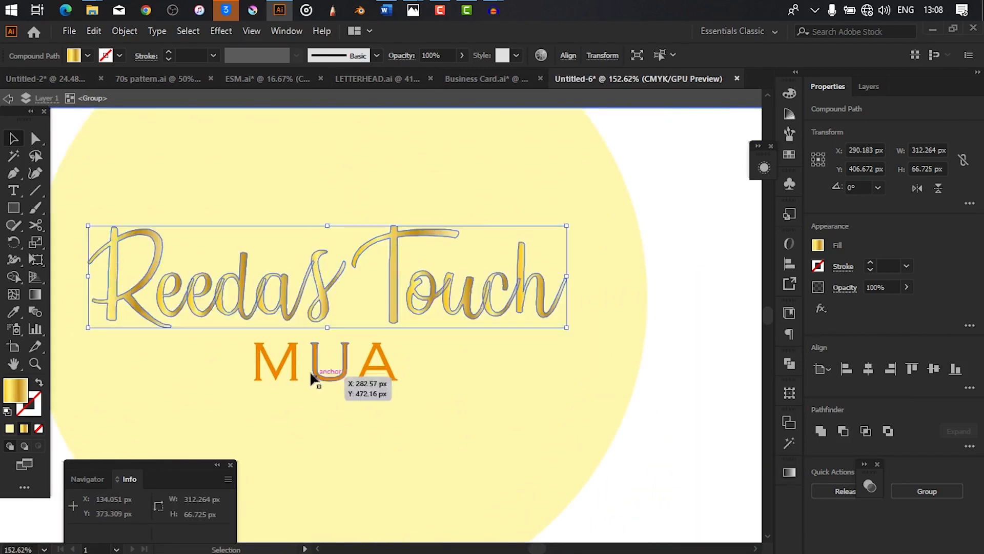
- Fill the "MUA" lettering with the lighter orange swatch
left_click(363, 374)
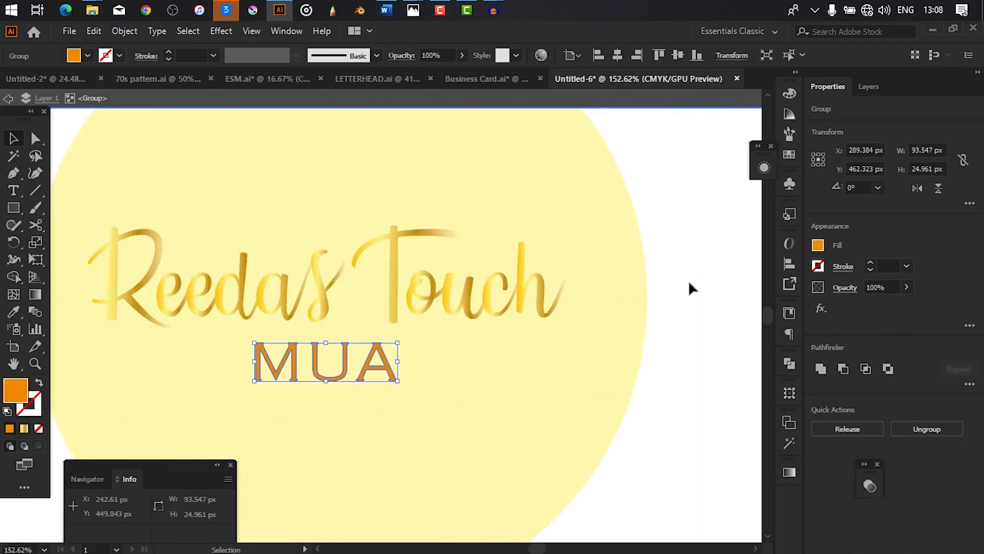
left_click(819, 248)
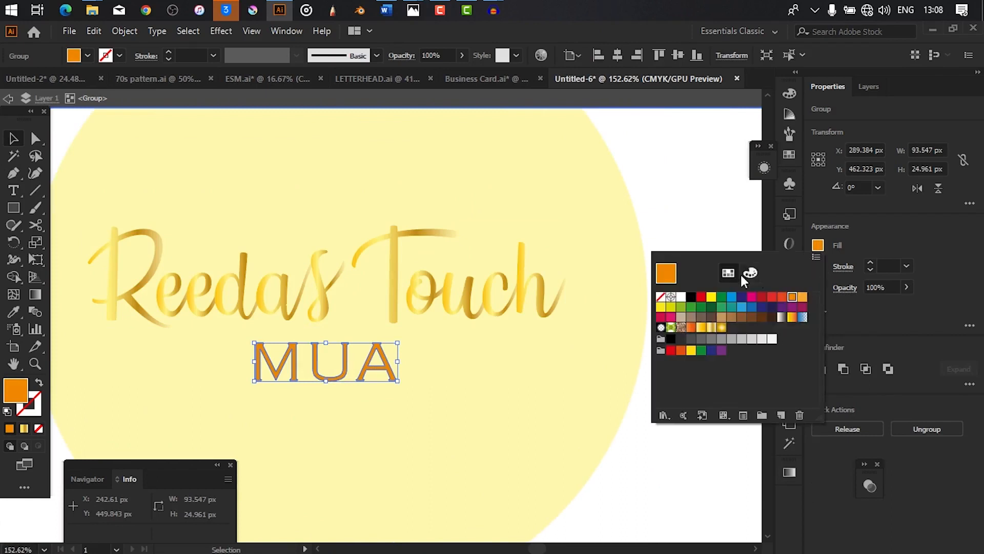
left_click(803, 298)
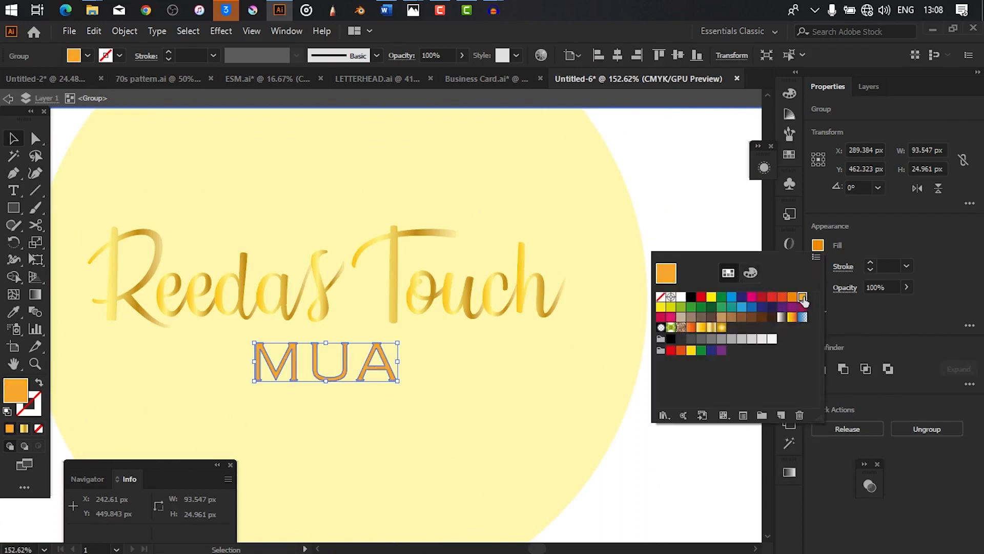
left_click_drag(307, 384, 431, 333)
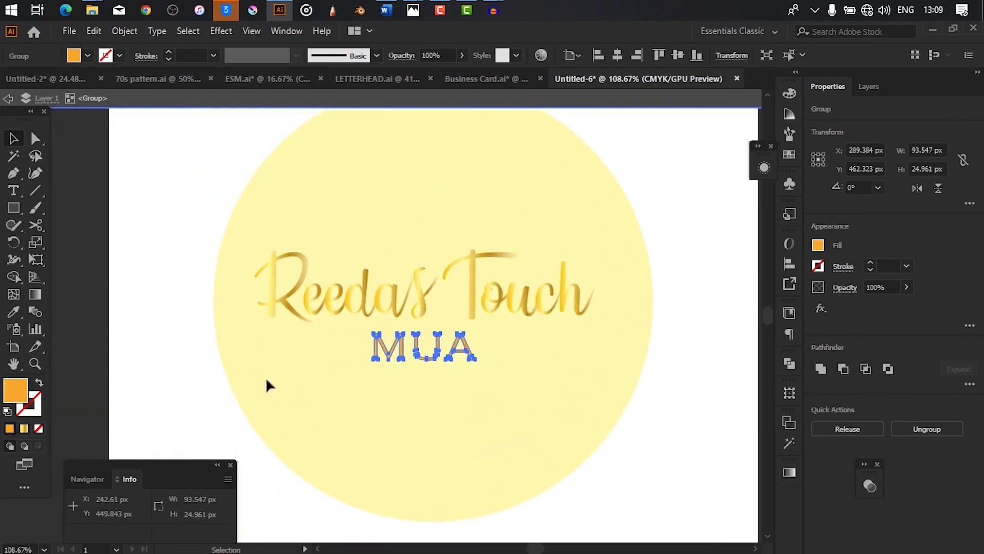
- Draw a rectangle about 595 by 534 px across the artboard's full width, covering the circle and lettering
left_click(550, 353)
left_click_drag(550, 351, 373, 325)
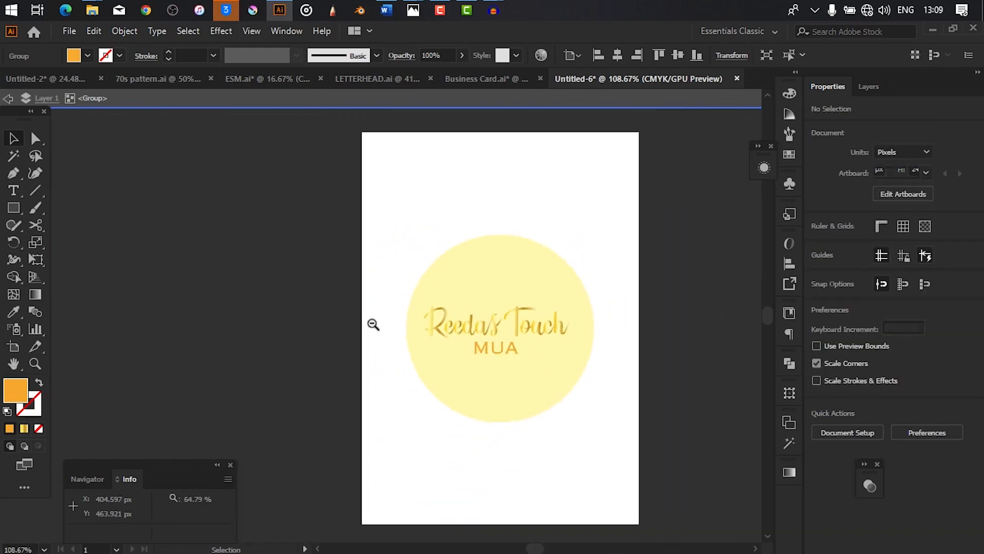
key("m")
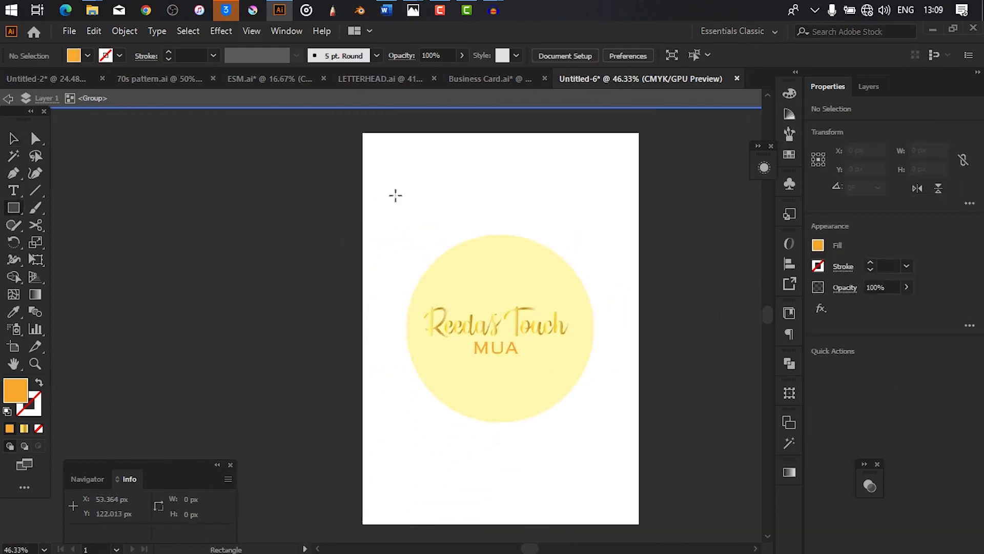
left_click_drag(575, 270, 597, 279)
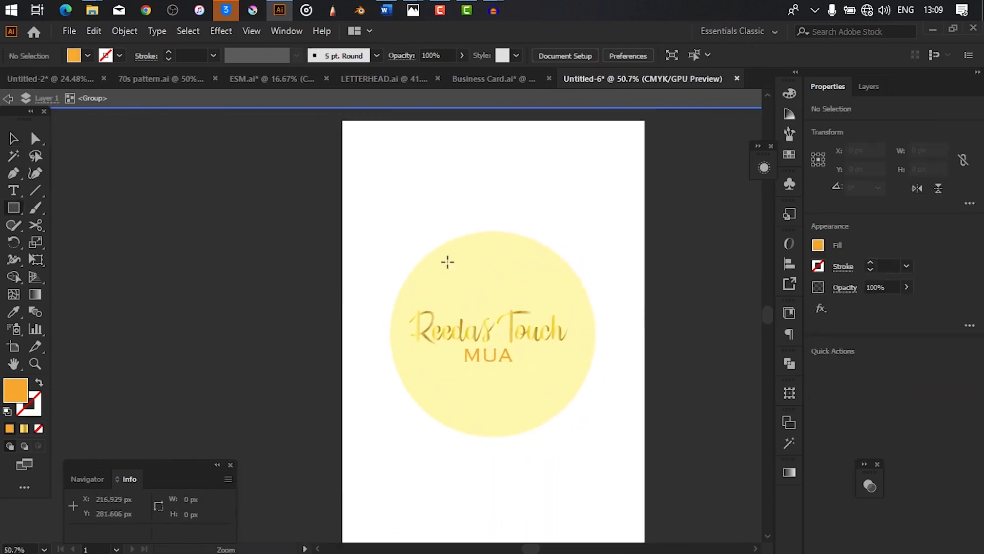
left_click_drag(473, 310, 439, 307)
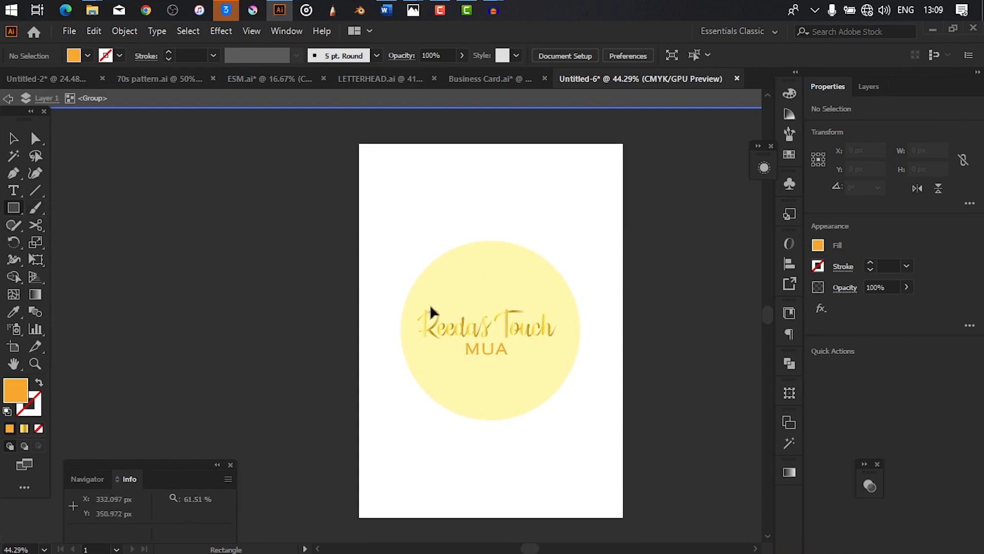
left_click_drag(431, 312, 571, 237)
left_click_drag(686, 282, 620, 294)
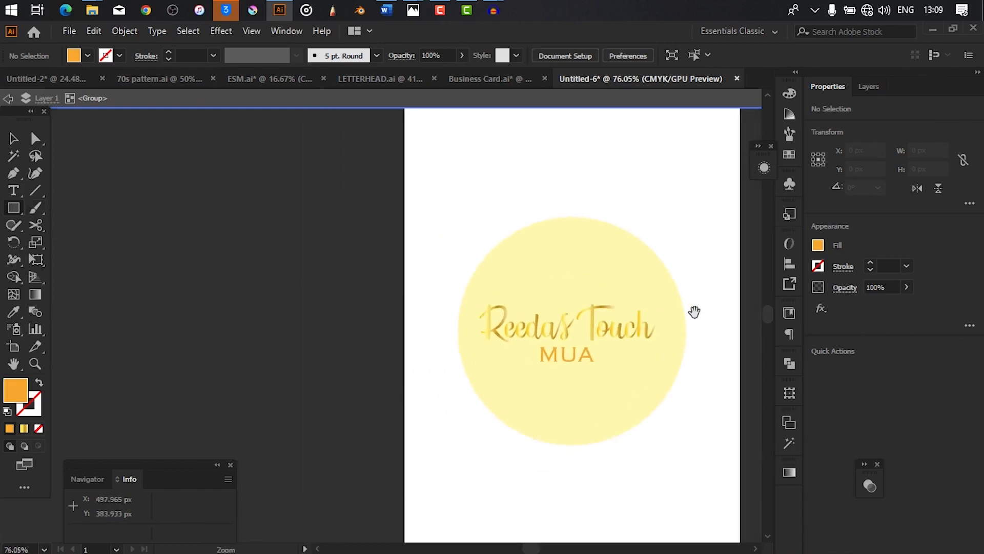
left_click_drag(713, 309, 602, 298)
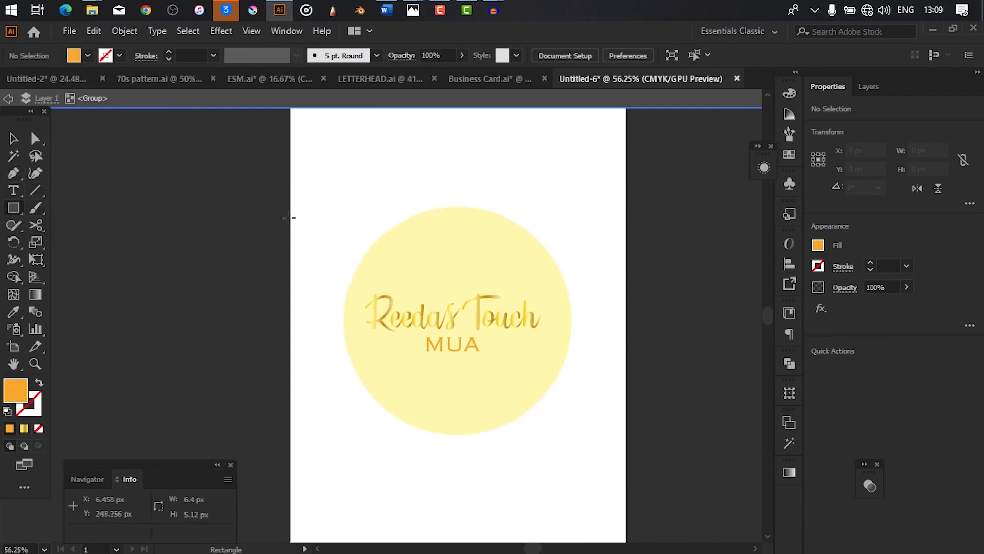
left_click_drag(291, 168, 626, 469)
key("v")
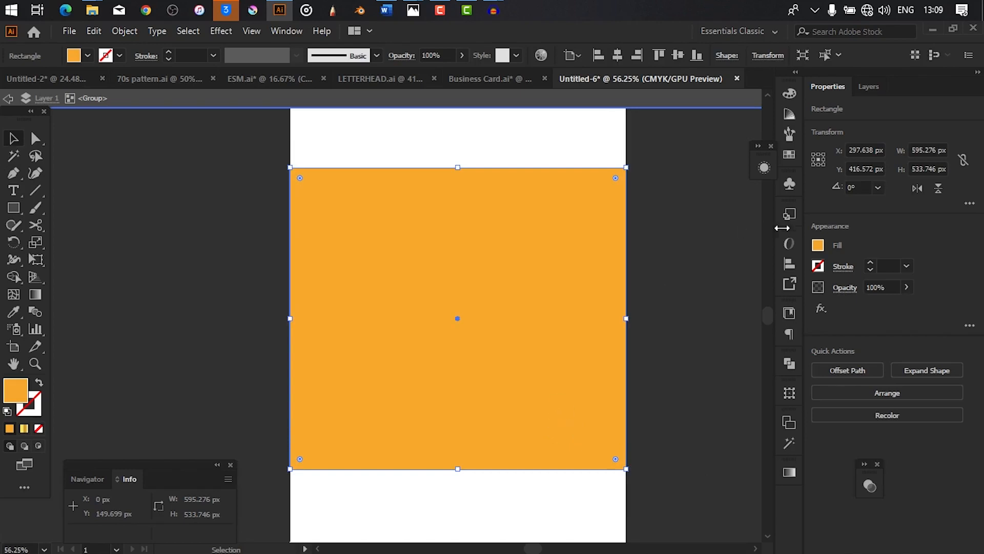
- Fill the large rectangle with black and send it to the back, behind the lettering
left_click(818, 246)
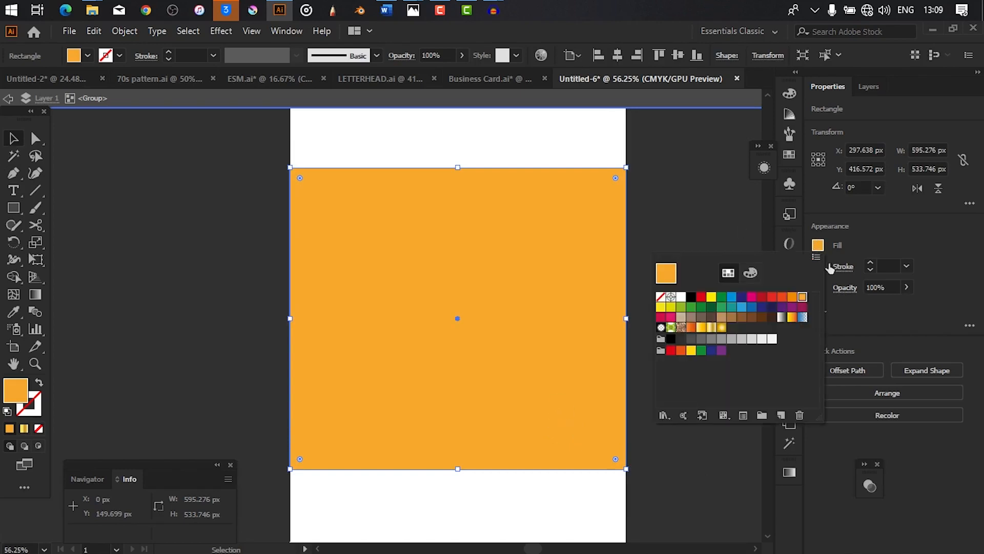
left_click(690, 298)
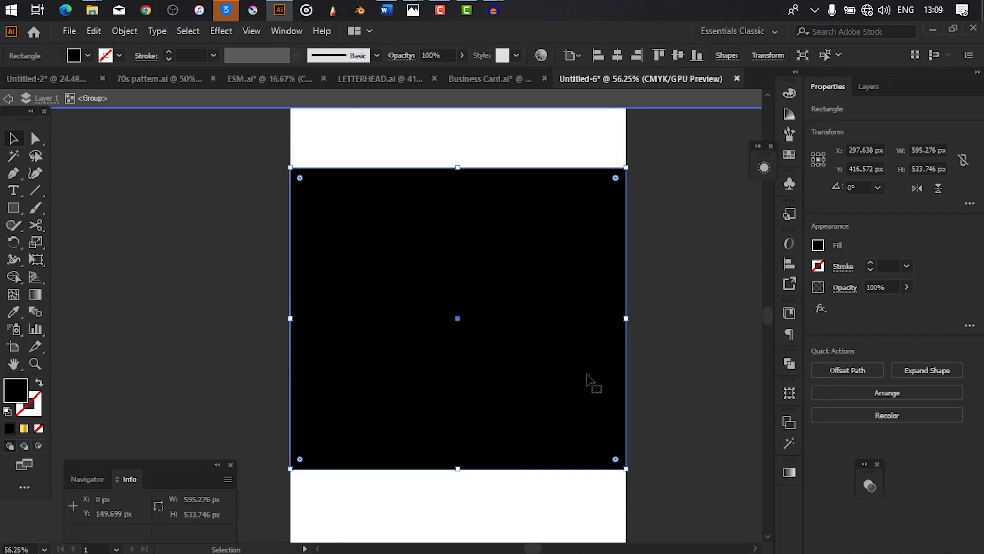
right_click(586, 385)
mouse_move(636, 311)
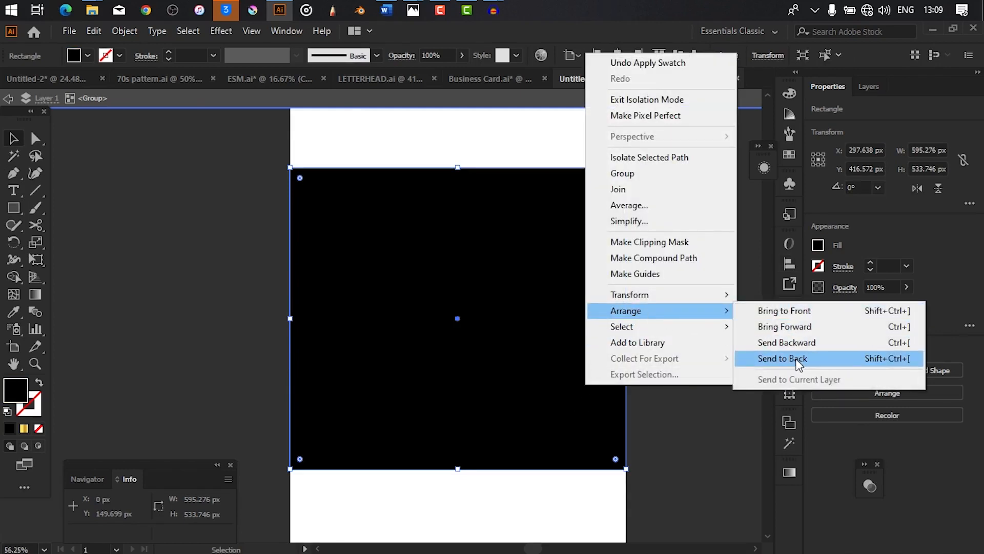
left_click(799, 361)
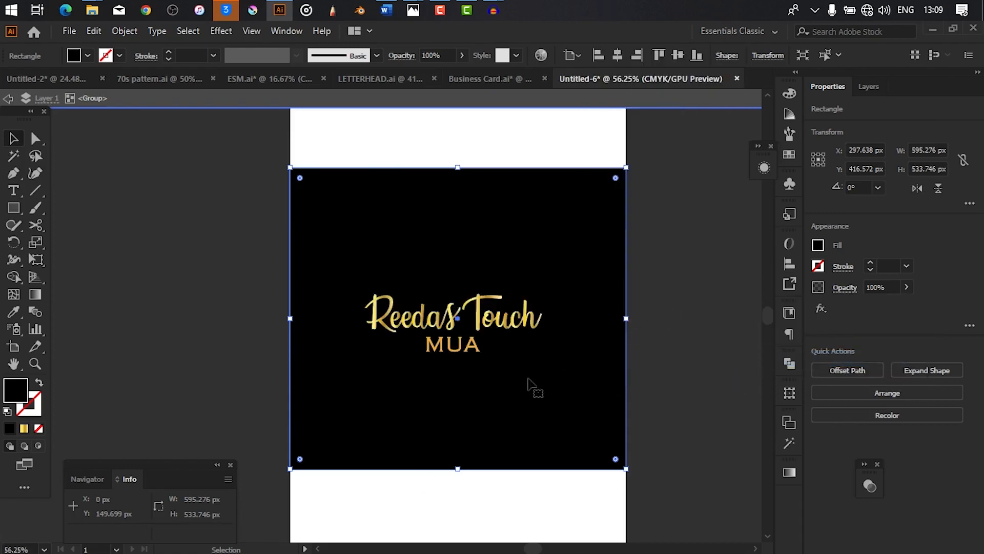
- Leave isolation mode and ungroup the black rectangle from the "Reedas Touch" and "MUA" lettering
double_click(660, 356)
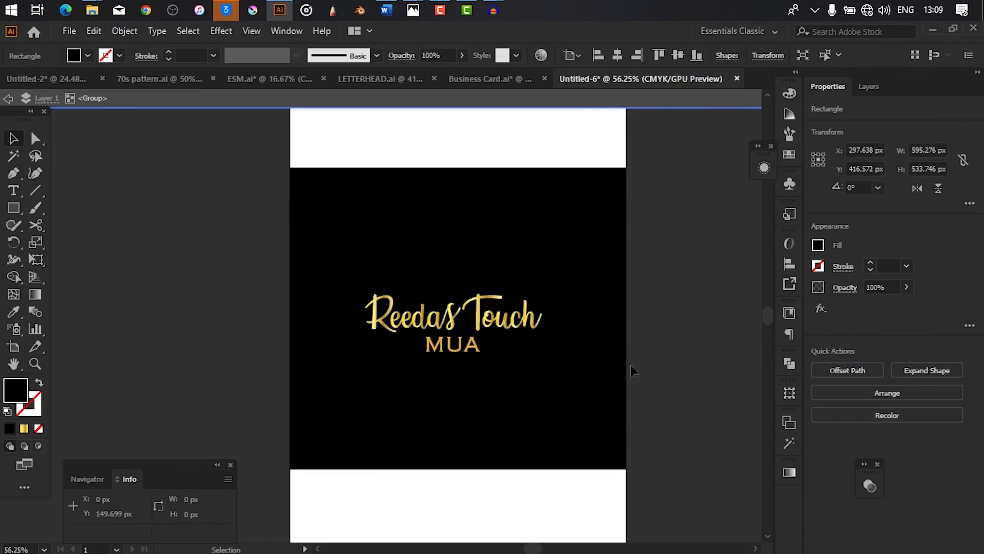
left_click_drag(600, 342, 604, 343)
key("ctrl+z")
left_click(679, 311)
left_click(567, 422)
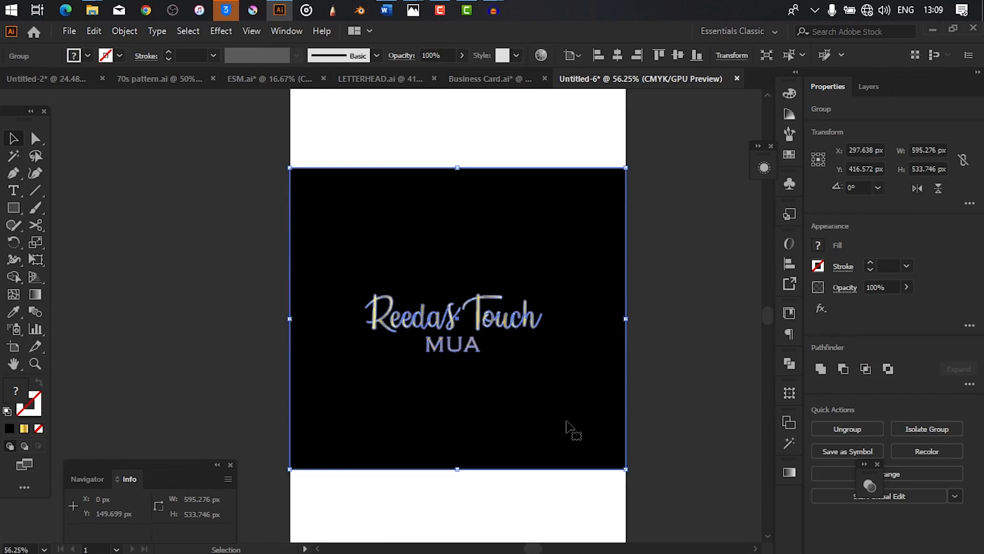
right_click(564, 373)
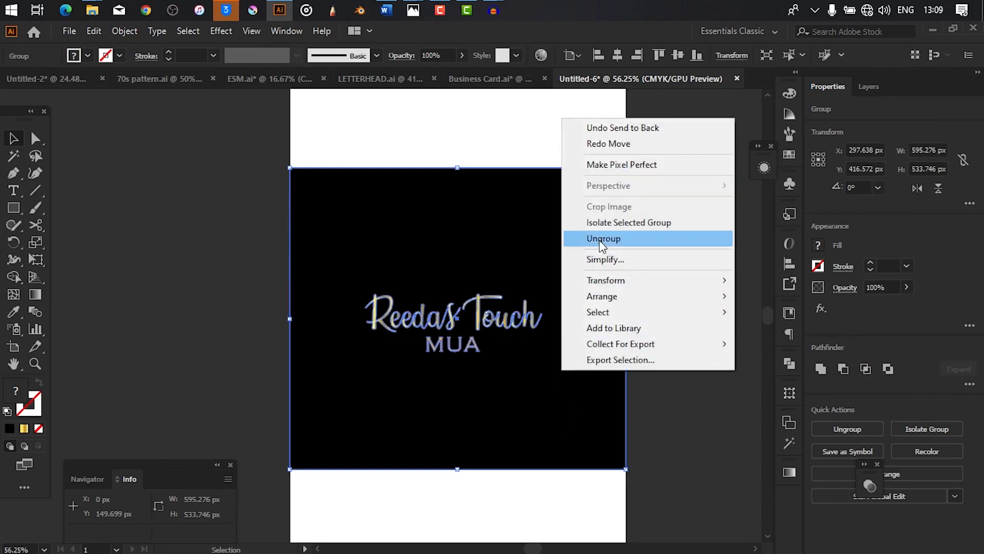
left_click(622, 238)
left_click(669, 216)
- Send the black rectangle to the back, behind the yellow circle
left_click(515, 214)
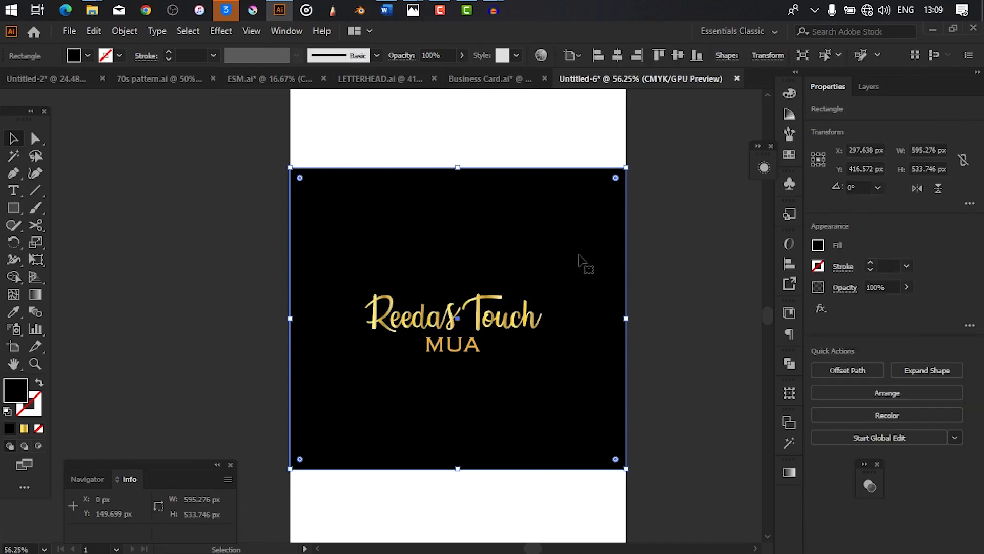
right_click(579, 255)
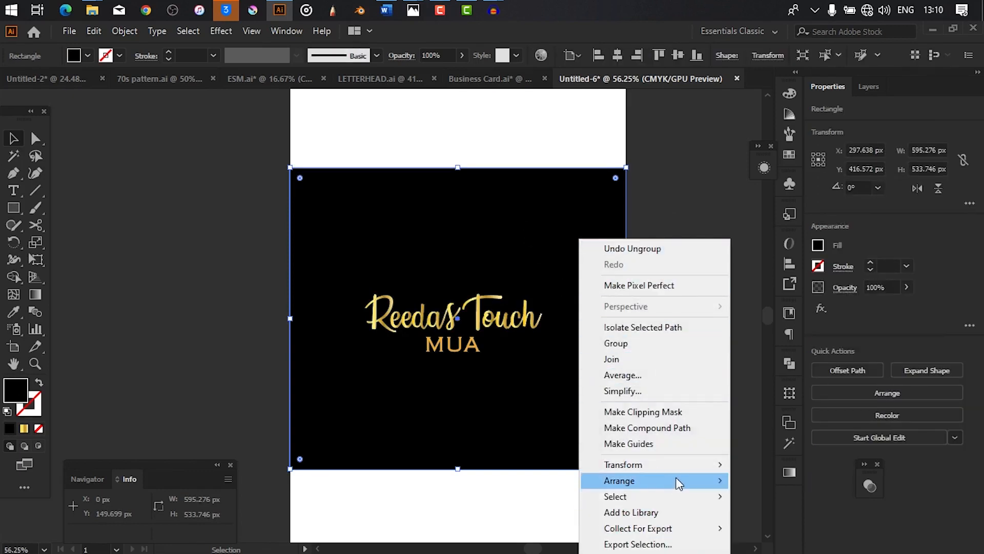
mouse_move(683, 482)
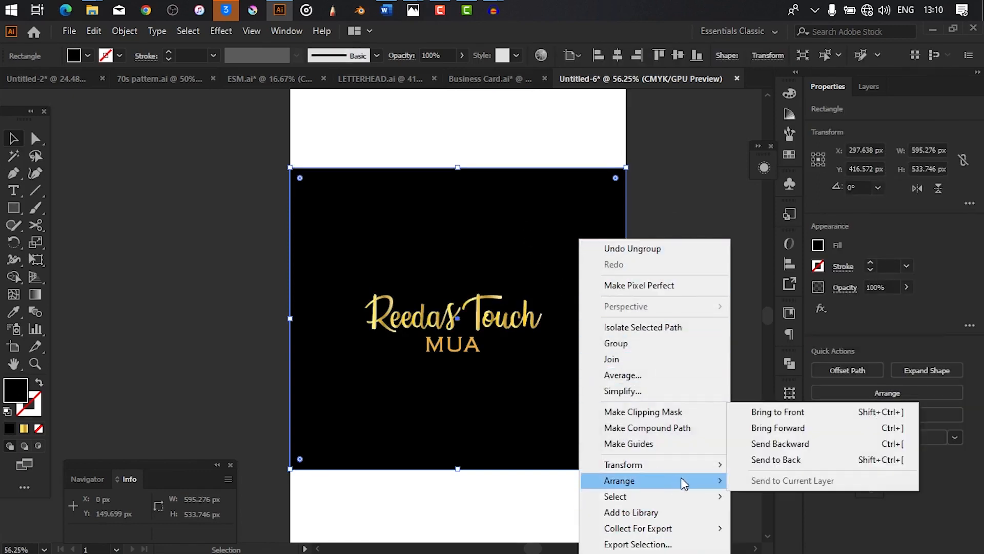
left_click(818, 460)
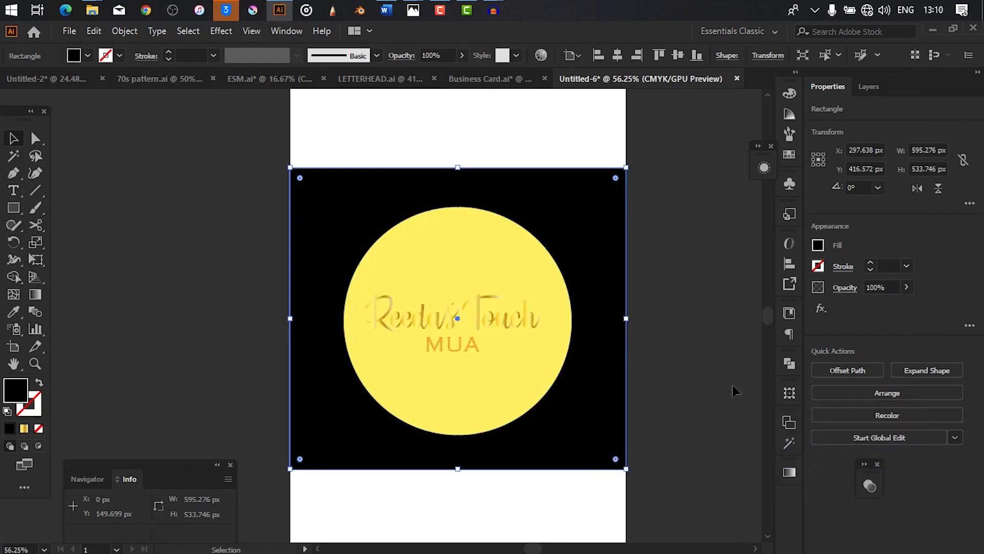
- Fill the yellow circle behind the lettering with white
left_click(435, 246)
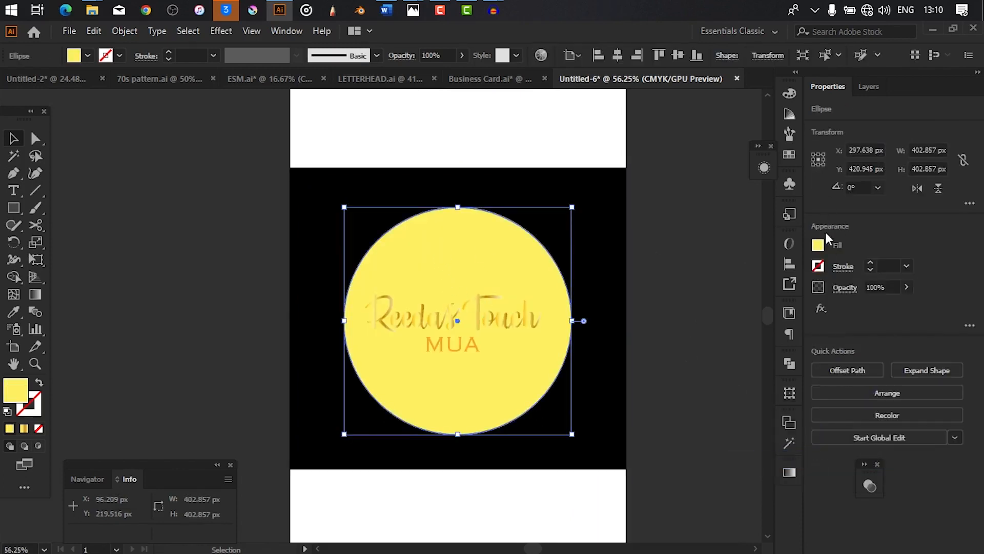
left_click(819, 245)
left_click(681, 298)
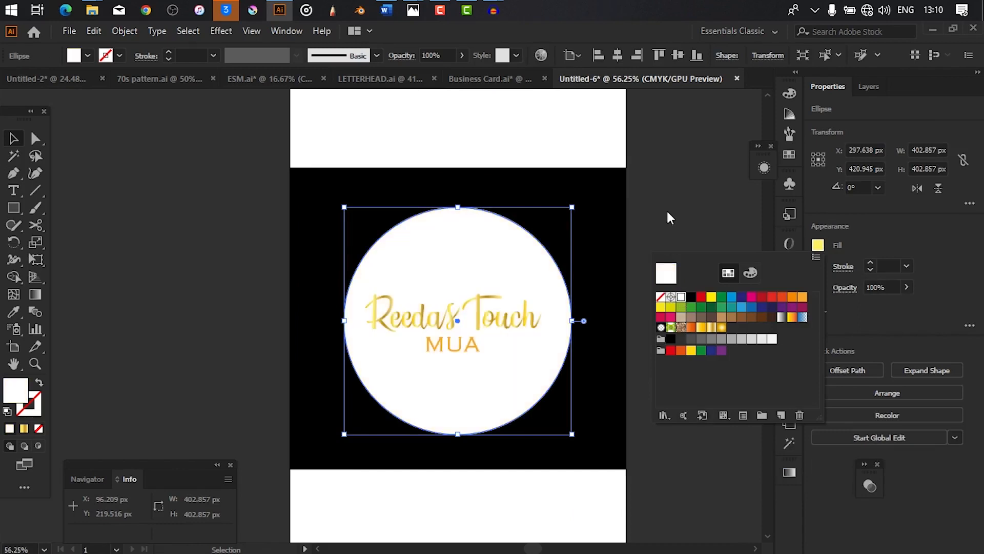
left_click(658, 200)
left_click(658, 201)
- Examine the gold lettering on the white circle against black, along with the empty artboard area below
left_click_drag(458, 371, 472, 375)
left_click_drag(562, 410, 527, 332)
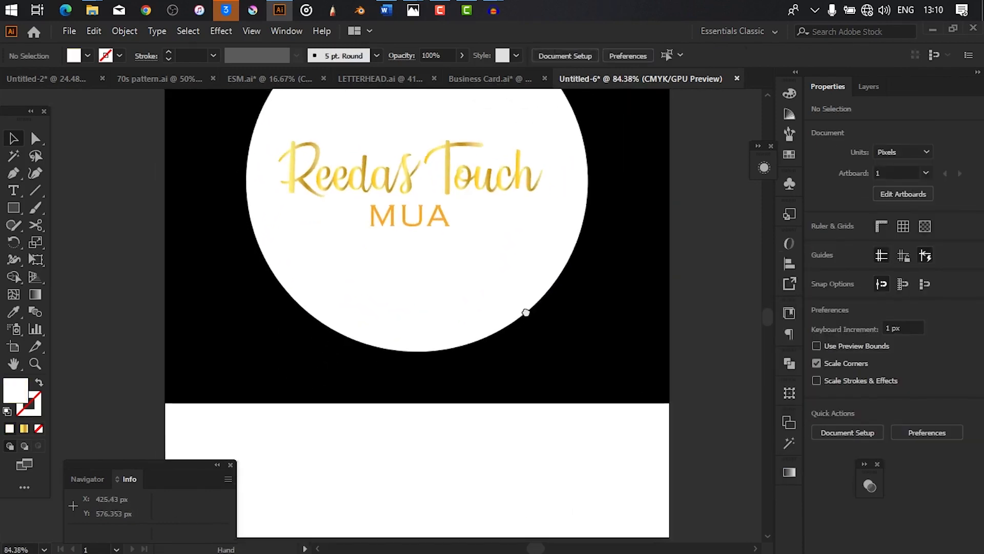
left_click(528, 375, "alt")
left_click_drag(321, 356, 542, 353)
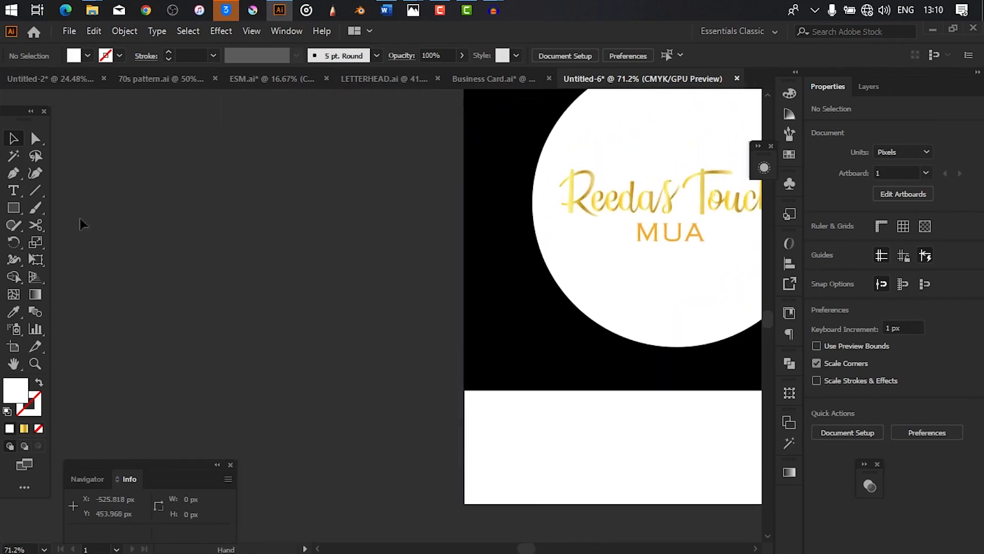
left_click(488, 418, "alt")
left_click_drag(470, 427, 326, 402)
left_click_drag(392, 415, 509, 365)
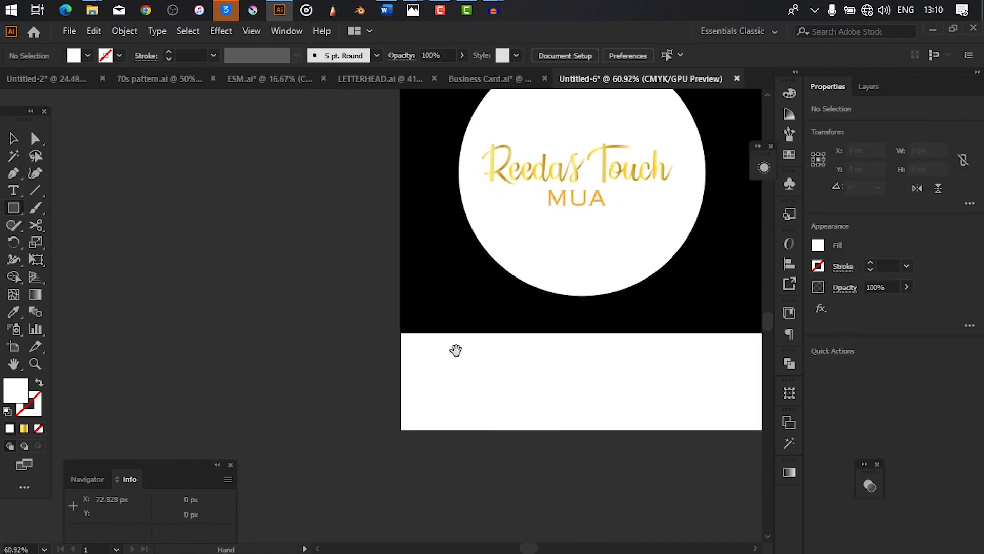
left_click_drag(583, 203, 580, 202)
left_click_drag(574, 307, 541, 343)
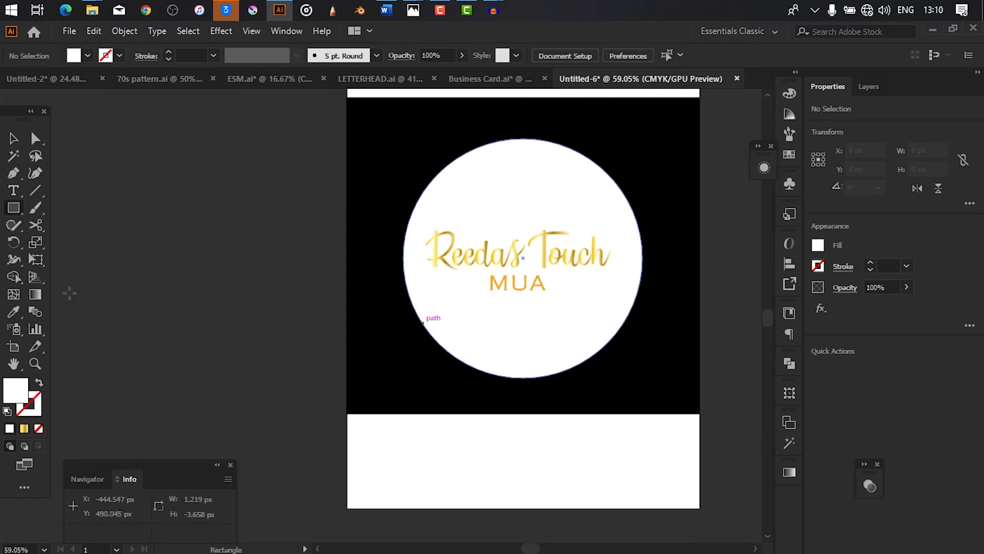
left_click_drag(104, 290, 172, 309)
left_click_drag(324, 431, 152, 257)
left_click_drag(360, 378, 439, 374)
left_click_drag(373, 353, 301, 362)
left_click_drag(345, 348, 345, 347)
left_click_drag(236, 214, 268, 328)
left_click_drag(314, 446, 297, 302)
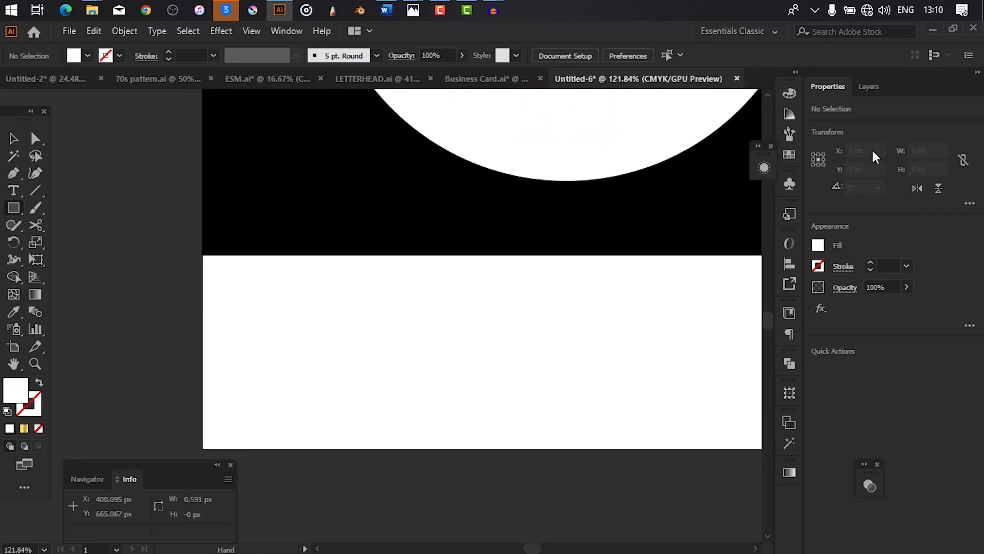
- Draw a narrow upright black-filled rectangle about 17 by 63 px in the white area below the black background
left_click(819, 245)
left_click(692, 296)
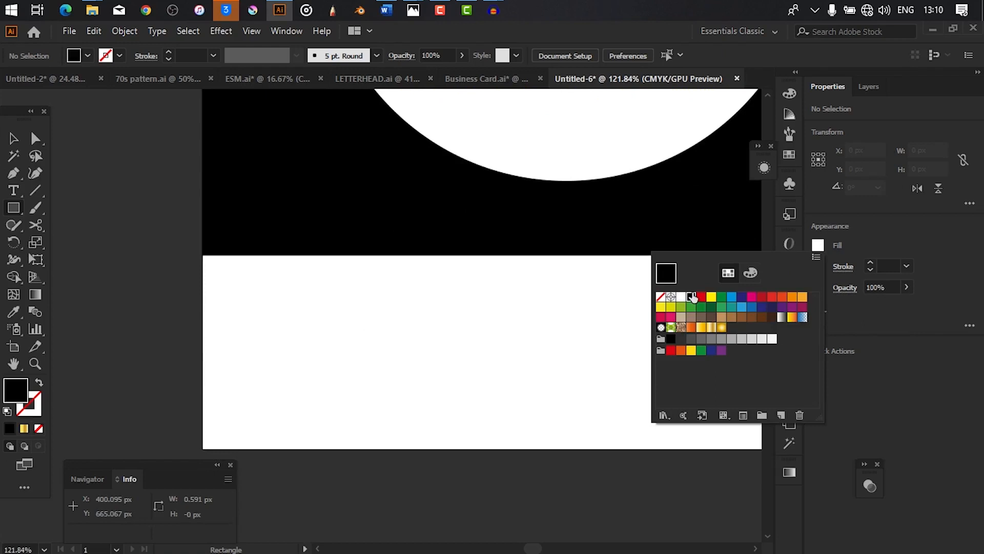
left_click(289, 337)
left_click_drag(310, 348, 332, 424)
key("ctrl+space")
left_click_drag(300, 365, 479, 399)
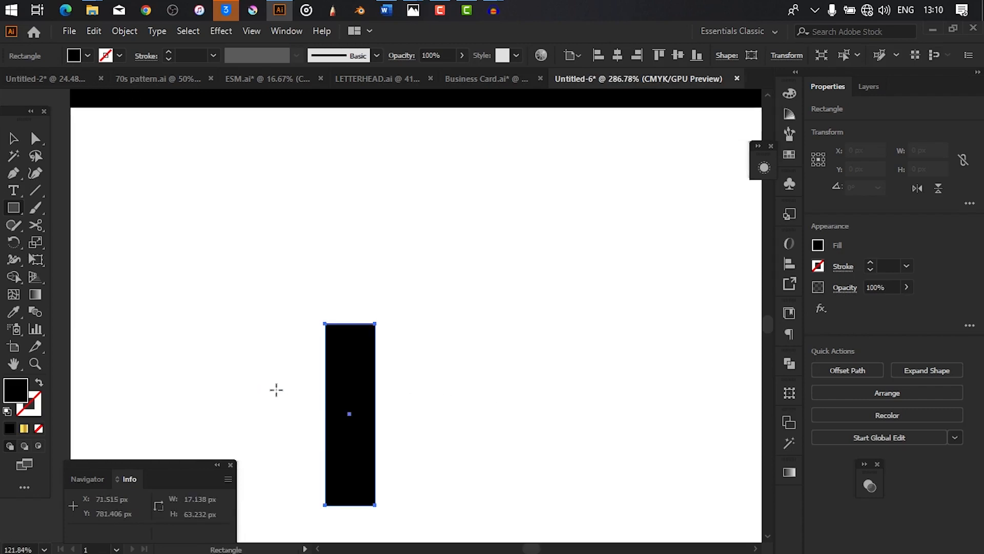
left_click(818, 246)
left_click(667, 232)
key("ctrl+space")
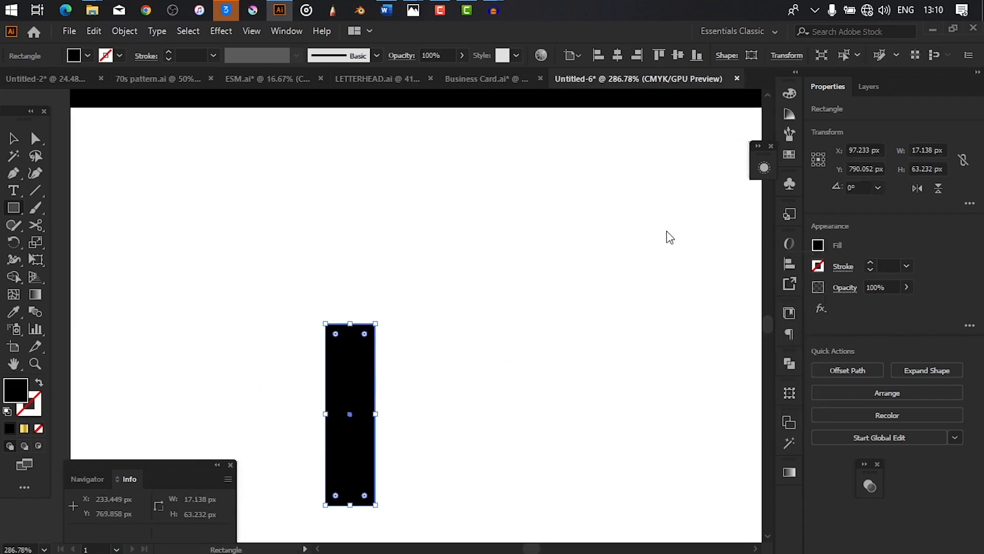
- Copy the metallic gold gradient from the "Touch" lettering onto the small upright rectangle with the Eyedropper
left_click_drag(522, 351, 375, 396)
key("space")
left_click_drag(469, 371, 318, 460)
key("ctrl+space")
left_click_drag(453, 374, 290, 370)
key("space")
left_click_drag(577, 354, 528, 441)
key("ctrl+space")
left_click_drag(587, 349, 466, 359)
key("space")
left_click_drag(555, 257, 554, 257)
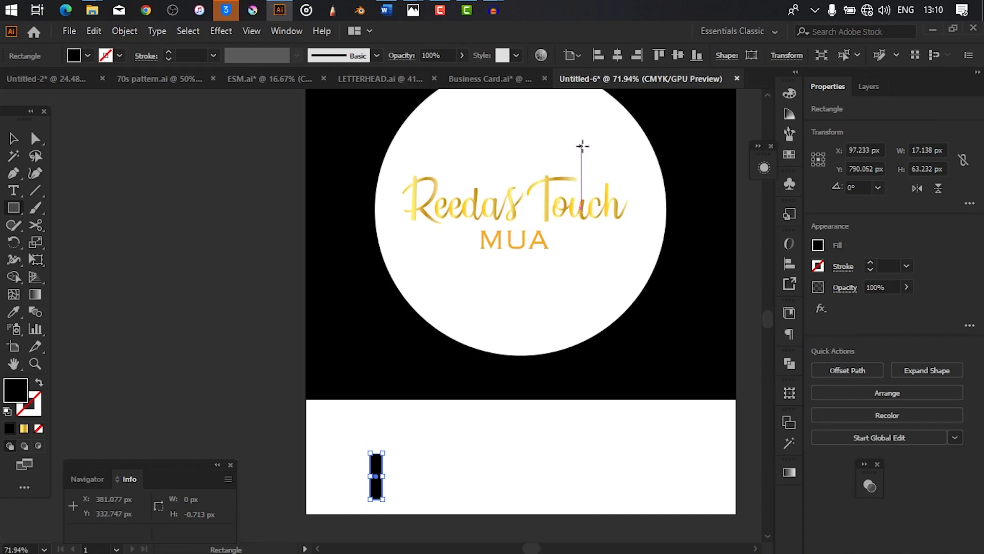
key("i")
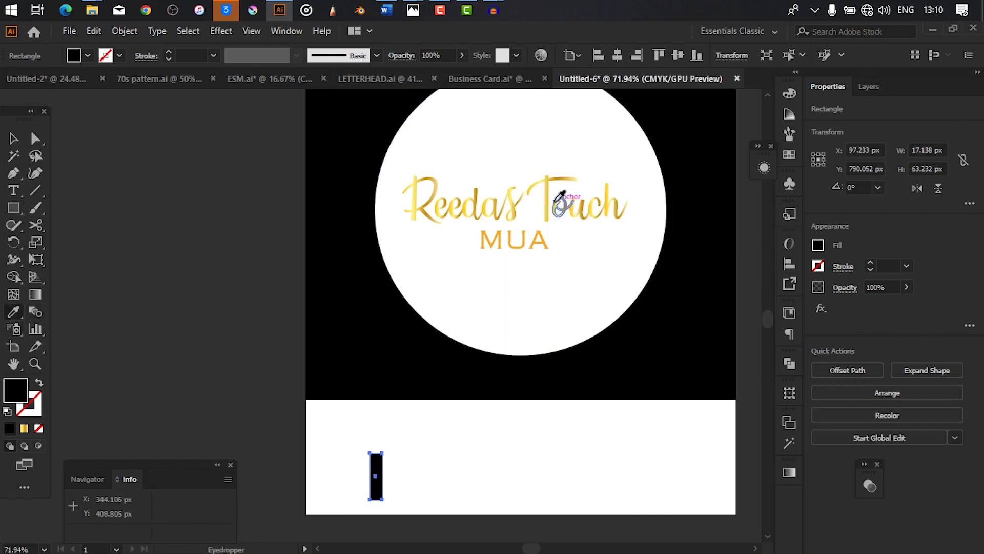
left_click(551, 195)
- Redraw the small rectangle's gold gradient horizontally, starting near its left edge and running past its right edge
left_click_drag(357, 453, 485, 457)
left_click_drag(499, 528, 465, 433)
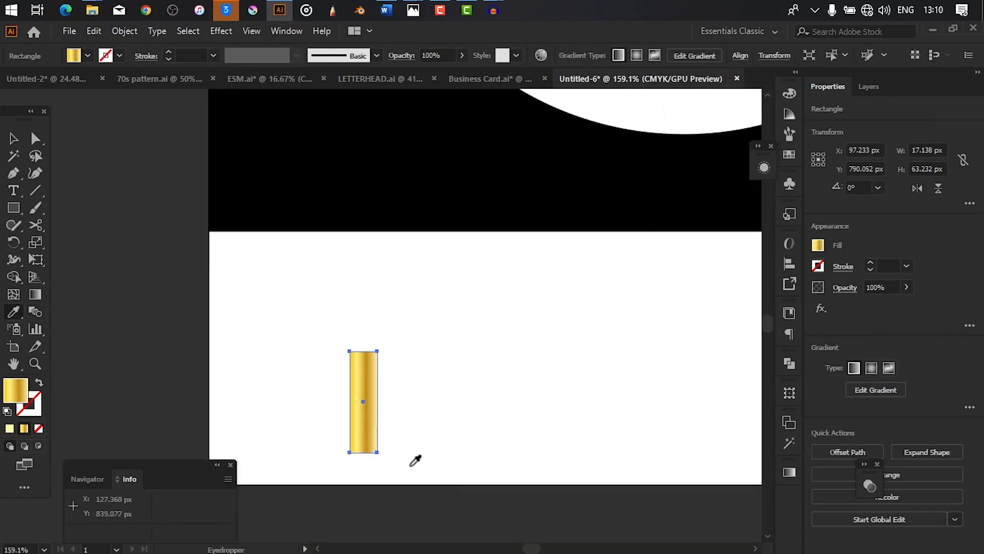
key("g")
left_click_drag(346, 411, 542, 421)
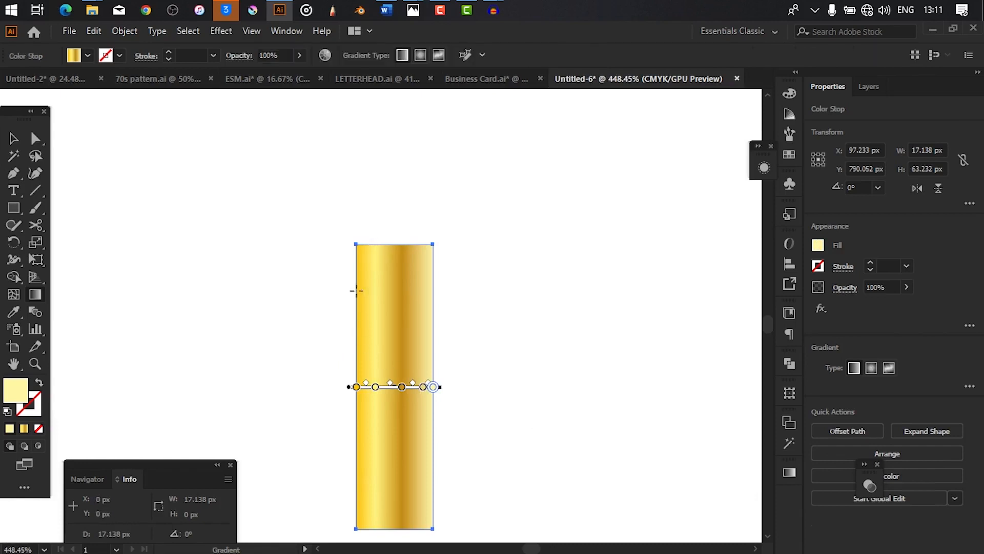
mouse_move(352, 288)
left_mouse_down()
mouse_move(472, 290)
mouse_move(418, 327)
mouse_move(310, 360)
mouse_move(311, 369)
mouse_move(473, 358)
left_mouse_up()
key("ctrl+space")
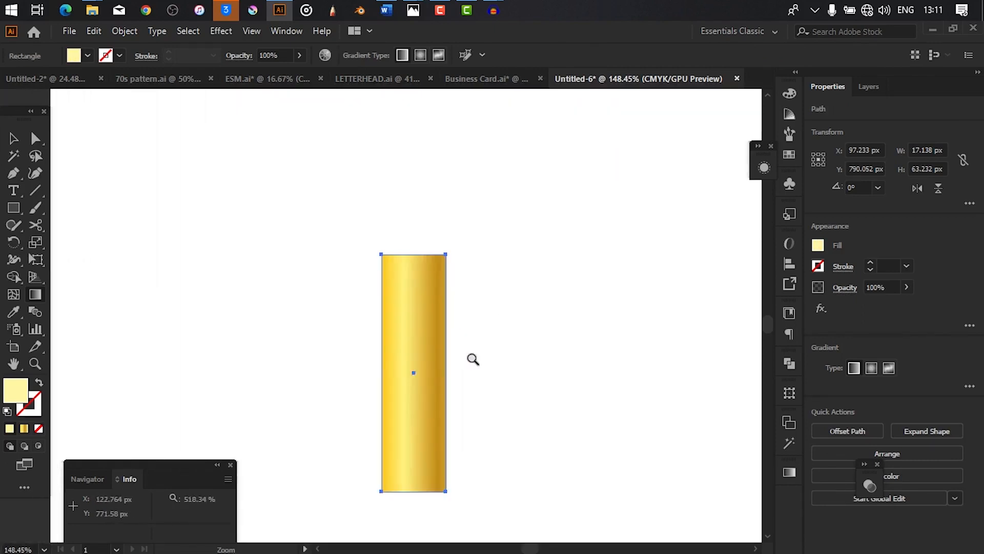
- Shorten the small gold rectangle from its top edge to a height of about 53 px
key("v")
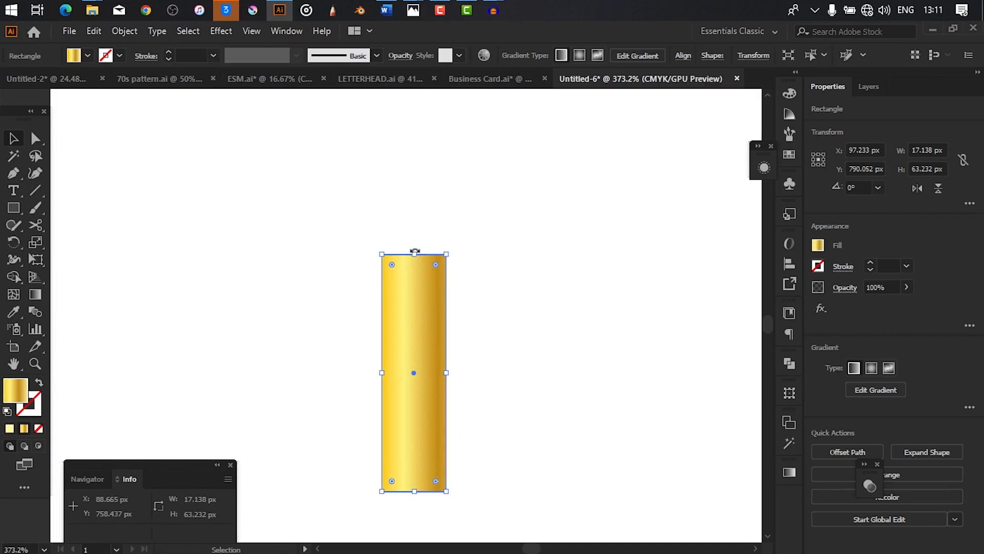
left_click_drag(416, 253, 444, 397)
key("z")
key("v")
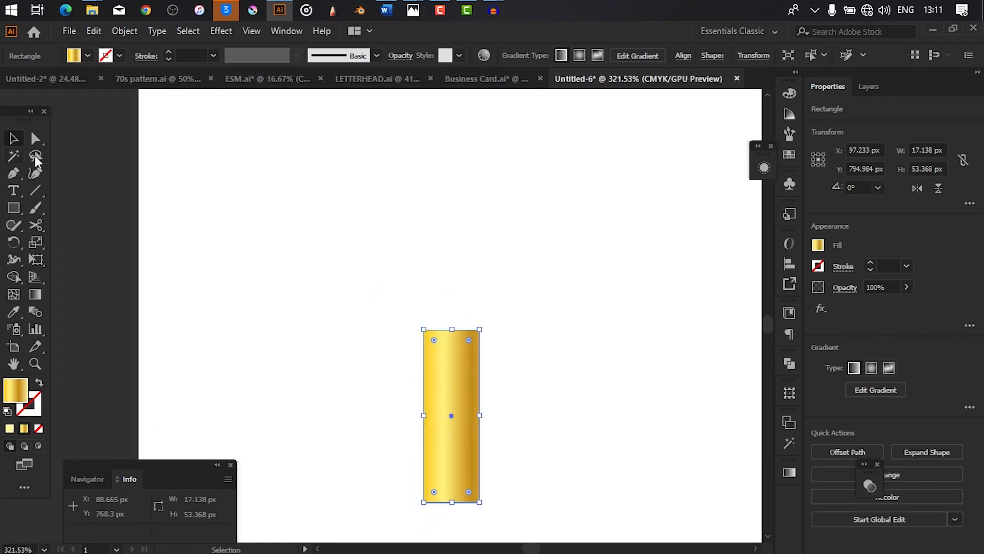
- Draw a rectangle about 13 by 15 px on the gold rectangle's top edge, flush left, and fill it with black
key("m")
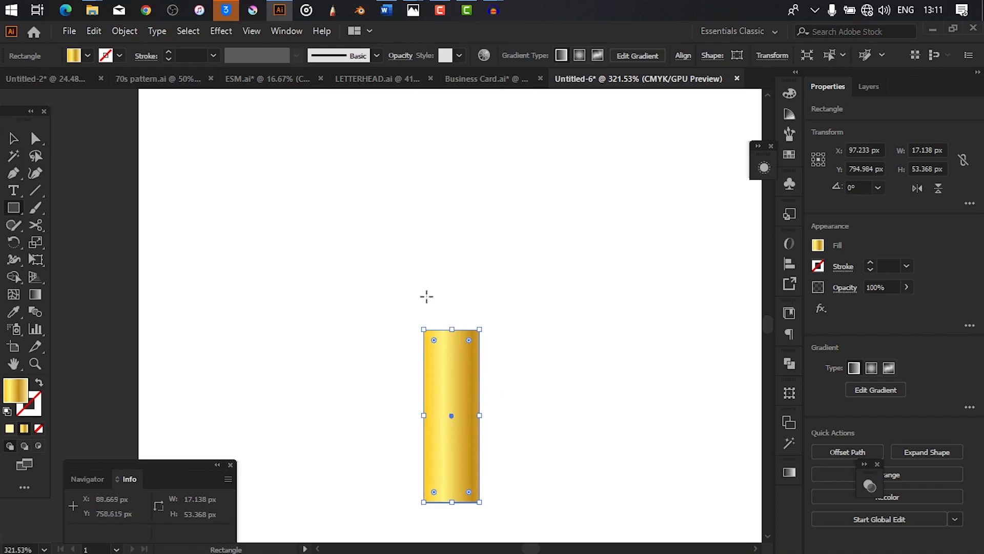
left_click_drag(423, 282, 466, 331)
left_click_drag(475, 330, 520, 310)
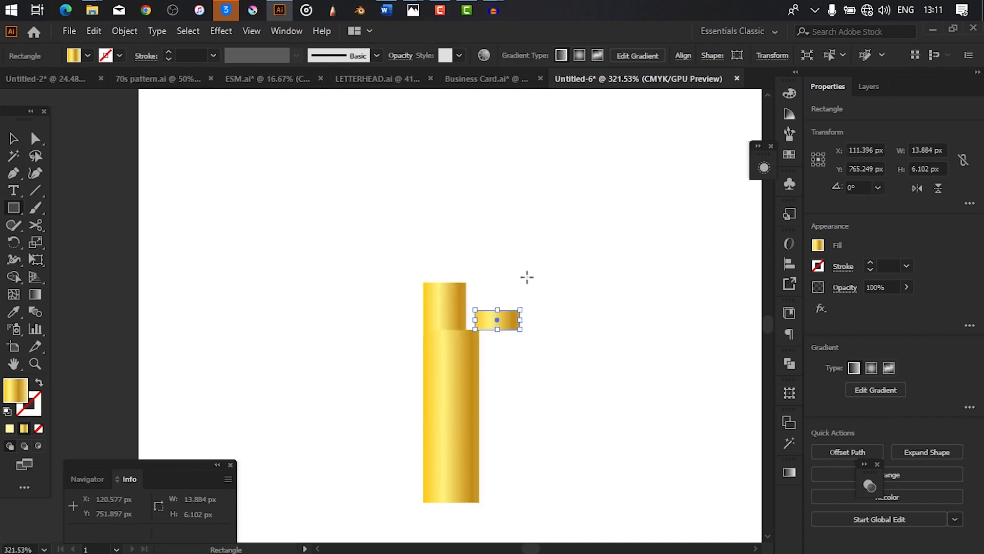
key("v")
key("ctrl+z")
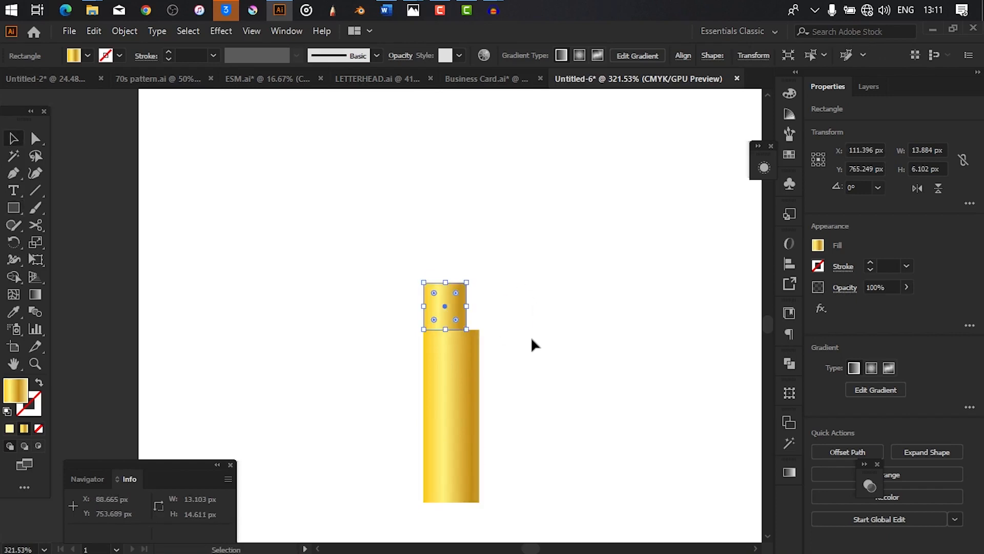
left_click(820, 247)
left_click(691, 298)
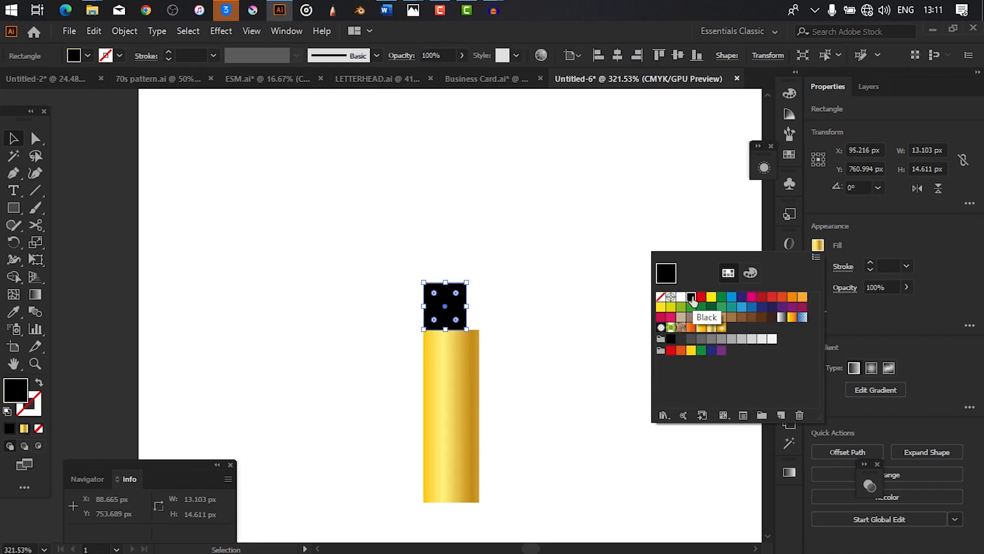
left_click(469, 288)
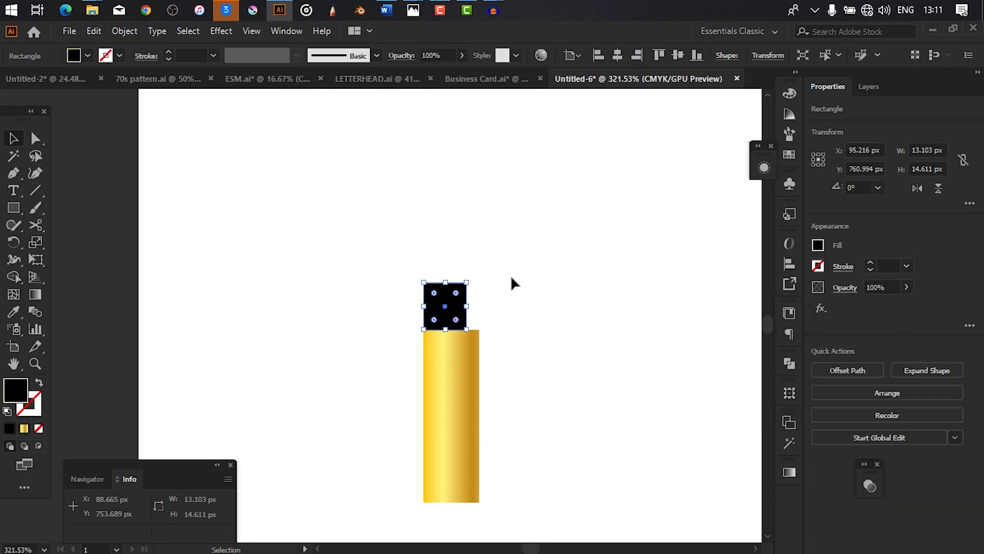
- Align the black and gold rectangles to the selection so they share the same horizontal center
left_click_drag(530, 251, 406, 415)
left_click_drag(431, 341, 485, 340)
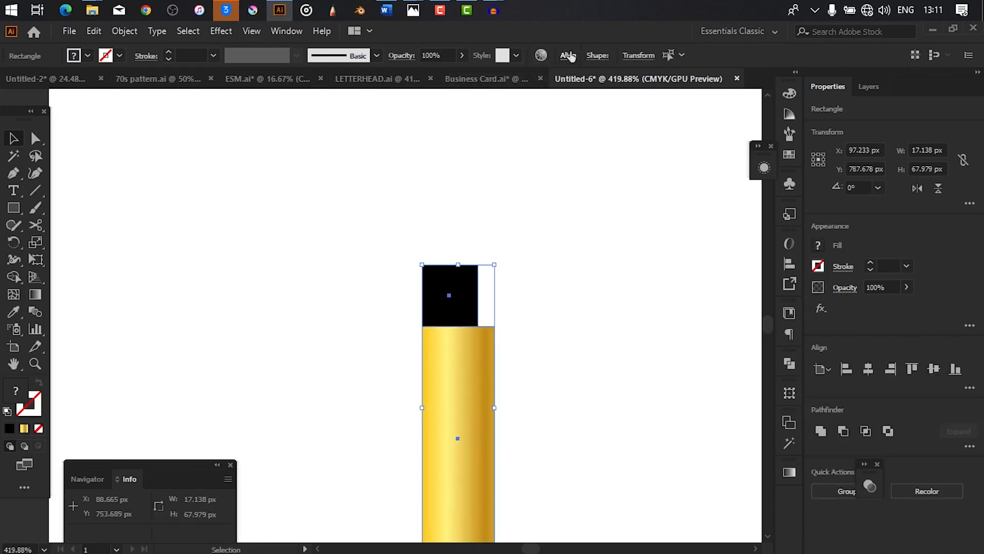
left_click(568, 55)
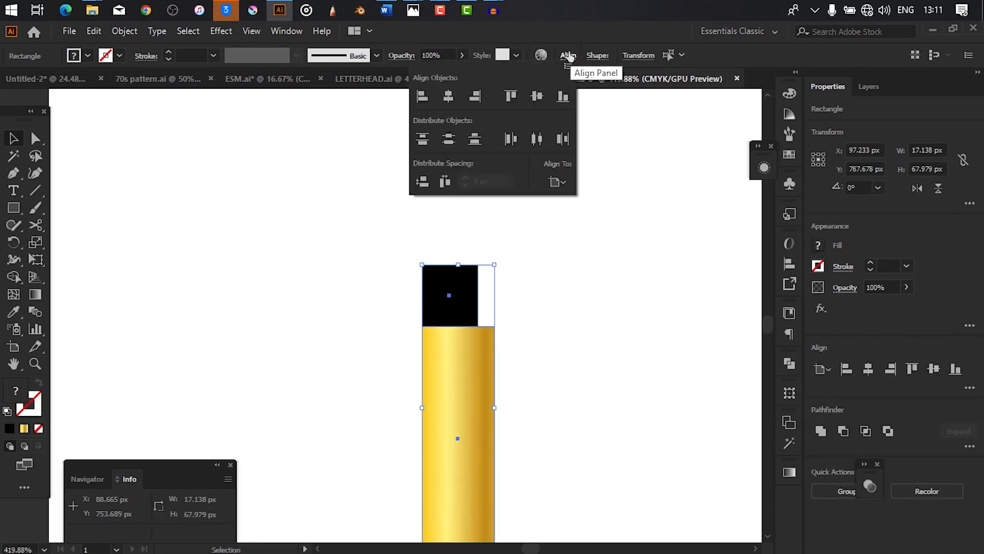
left_click(559, 181)
left_click(590, 198)
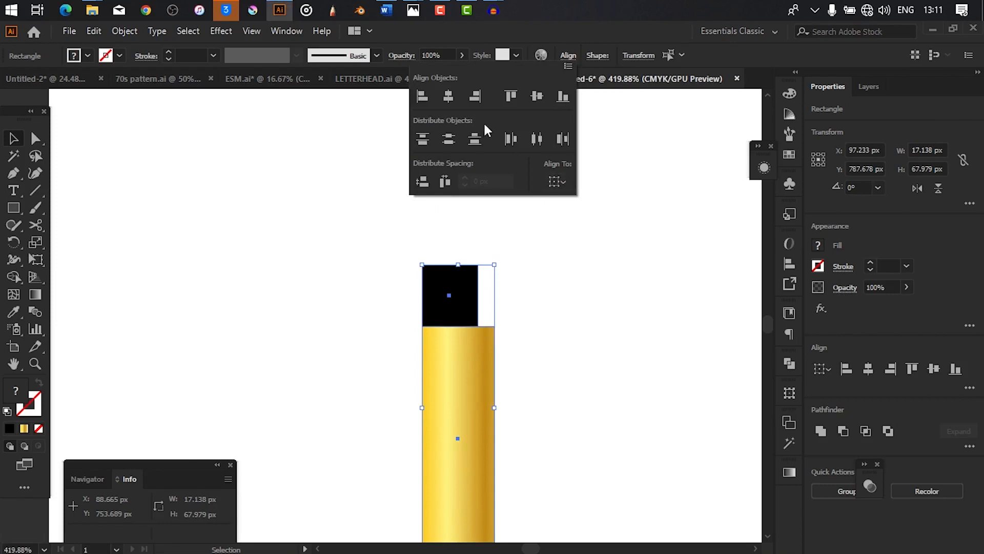
left_click(450, 99)
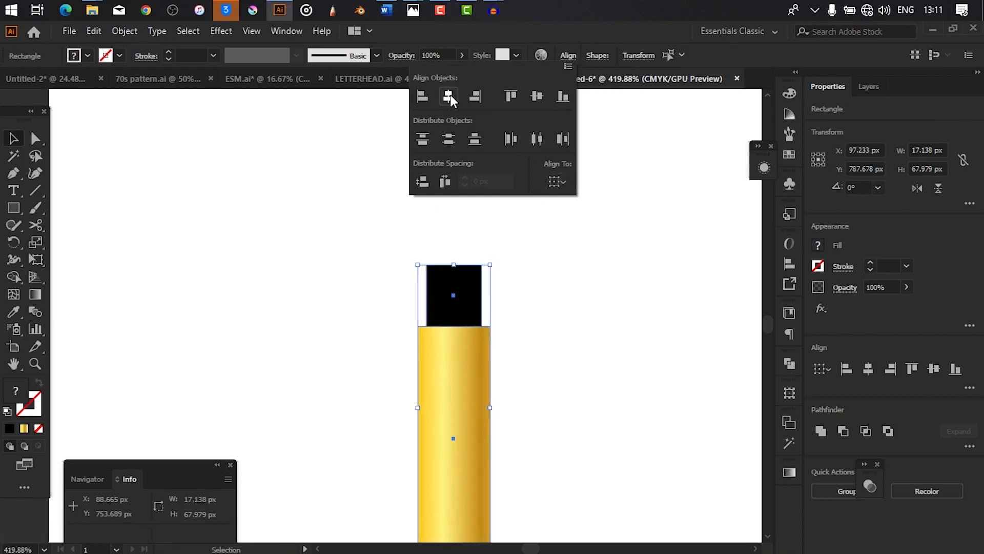
left_click(384, 329)
left_click(381, 330)
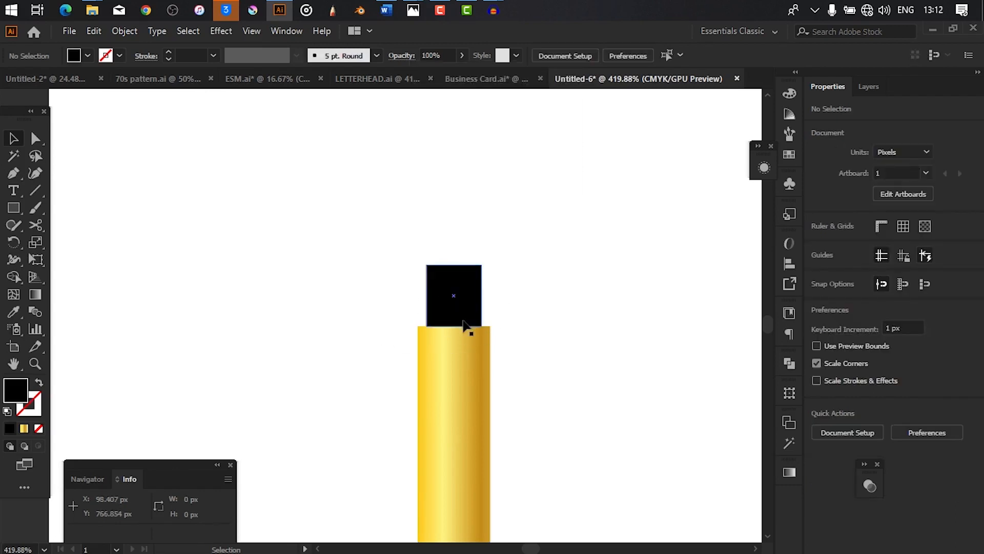
- Change the black rectangle's fill to dark red with C 35, M 100, Y 90, K 10
left_click(454, 305)
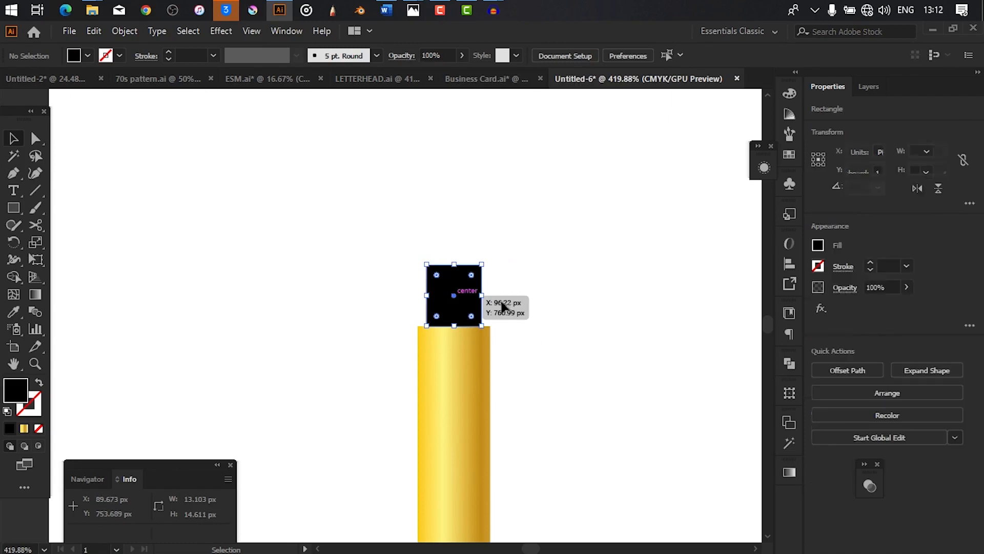
left_click(818, 246)
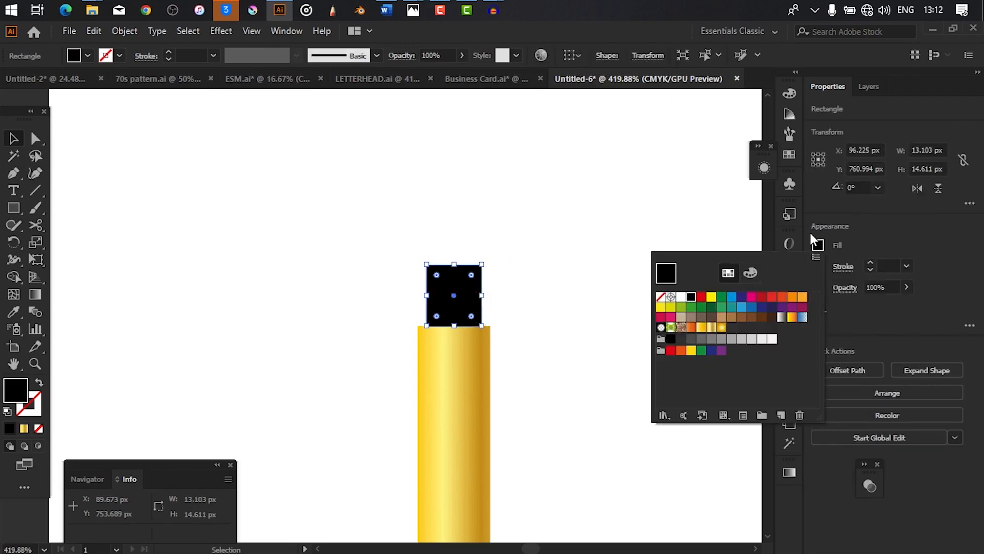
left_click(841, 226)
left_click_drag(472, 386, 318, 407)
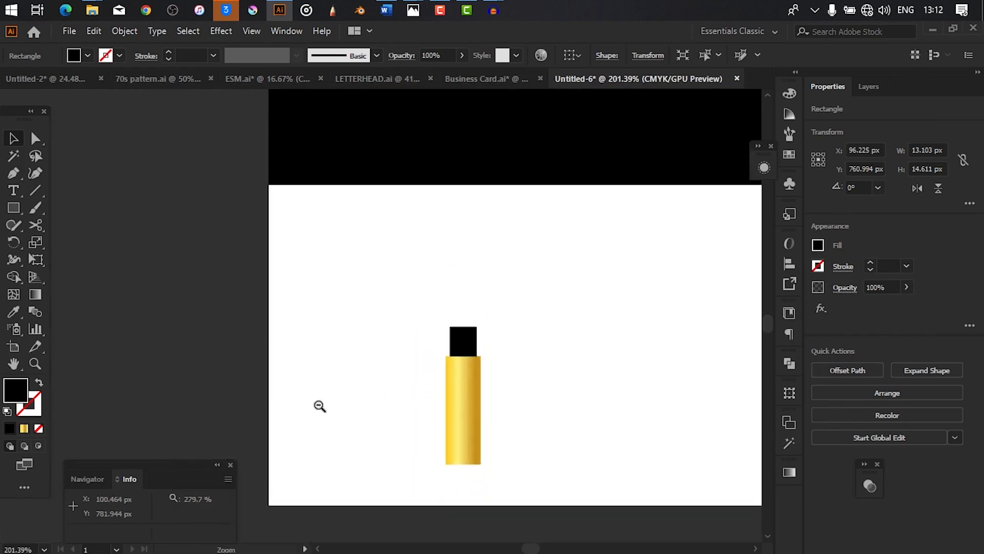
left_click_drag(544, 344, 491, 332)
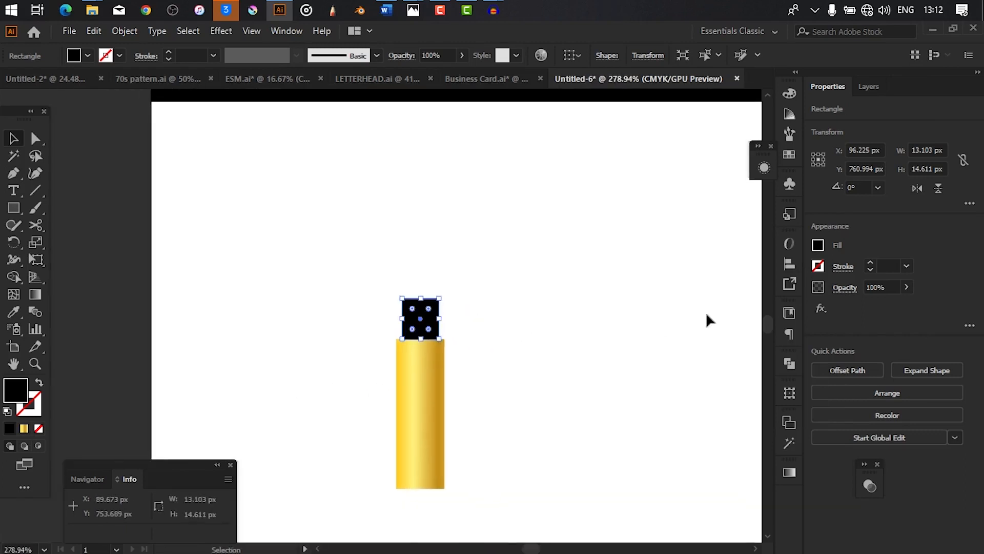
left_click(818, 246)
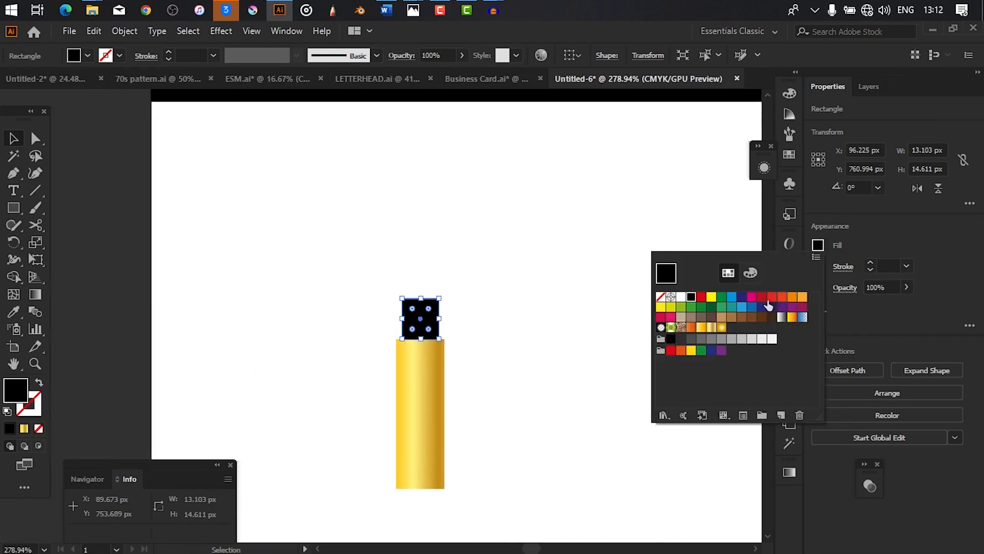
left_click(751, 273)
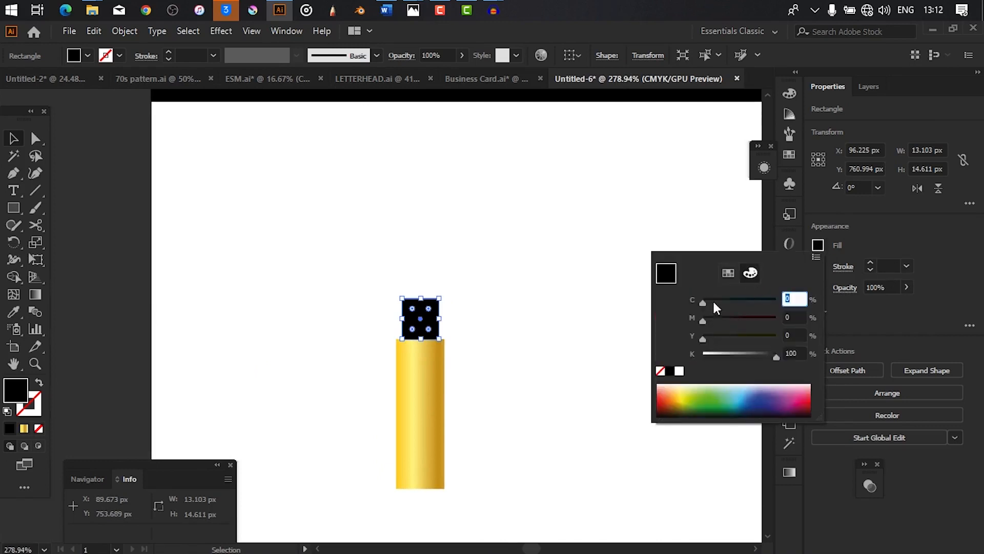
left_click(728, 272)
left_click(762, 297)
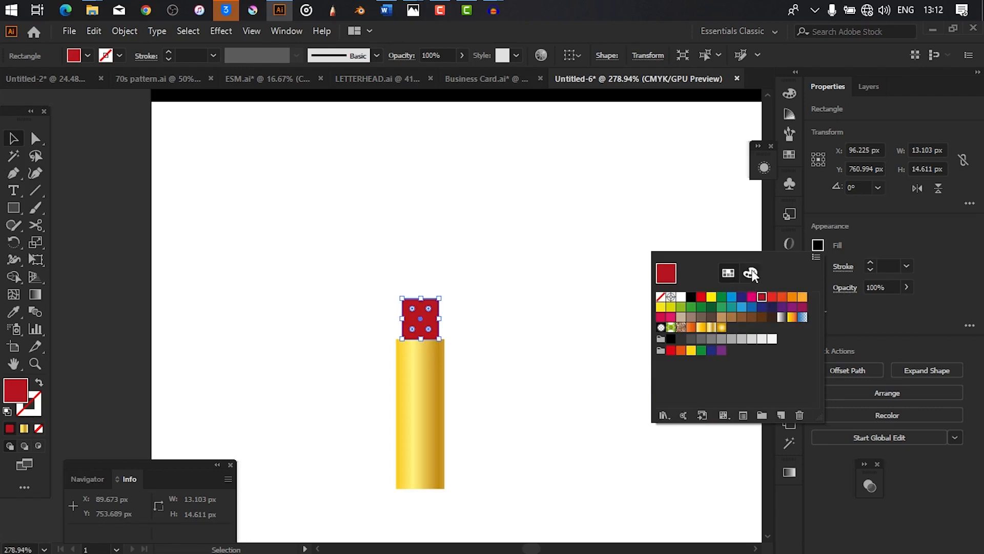
left_click(752, 273)
left_click(733, 302)
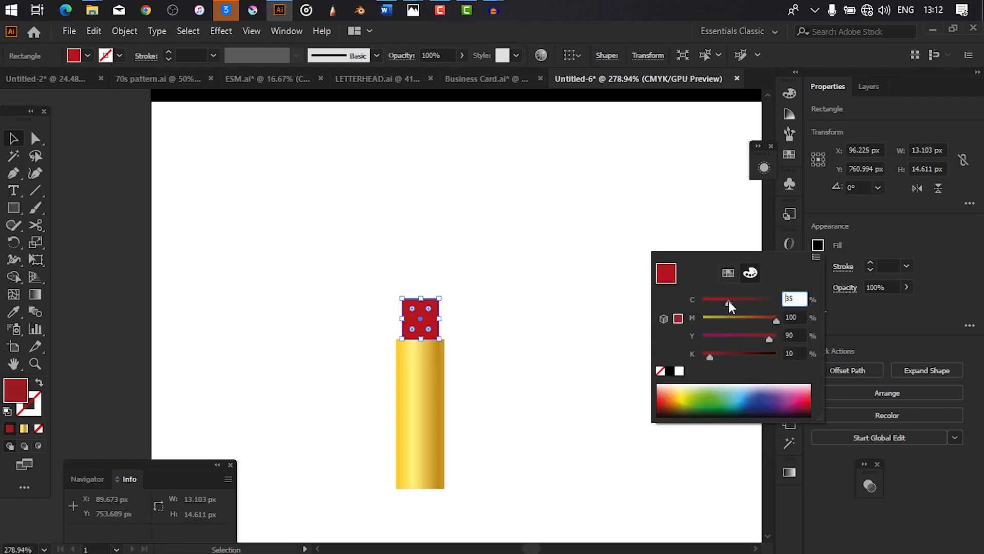
left_click(473, 364)
- Lower the red rectangle's top-left anchor point by 8 px to slant its top edge like a lipstick tip
left_click_drag(480, 362, 450, 361)
left_click_drag(396, 322, 563, 471)
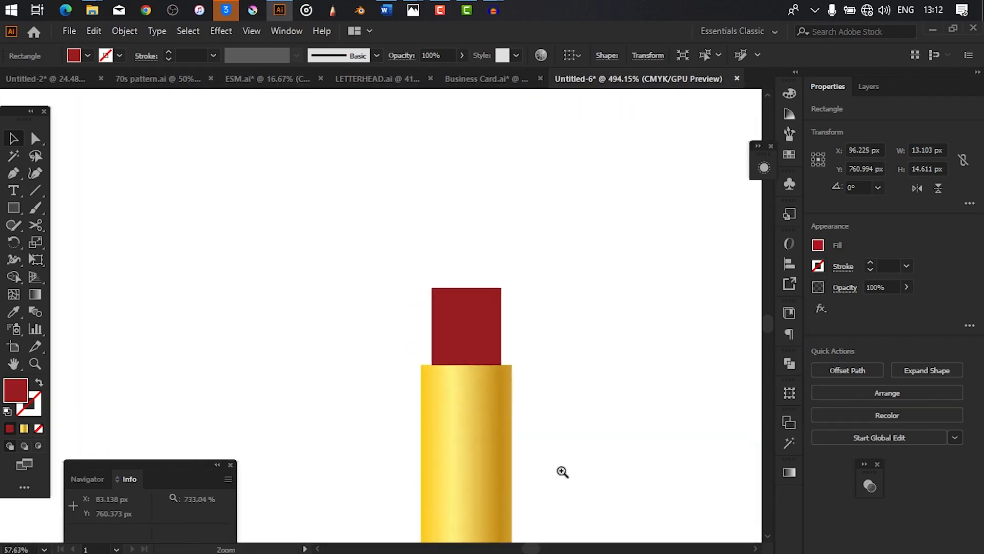
left_click_drag(461, 349, 569, 367)
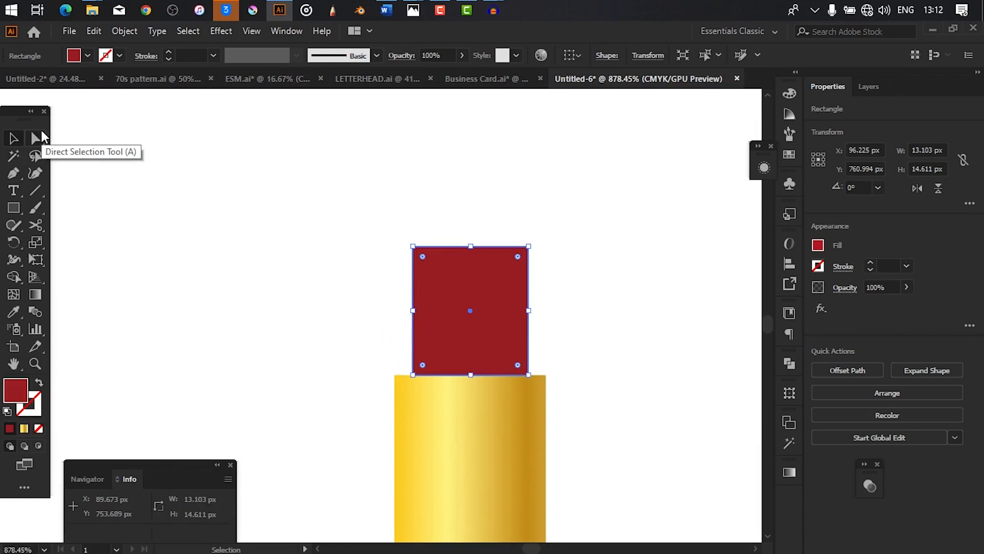
key("a")
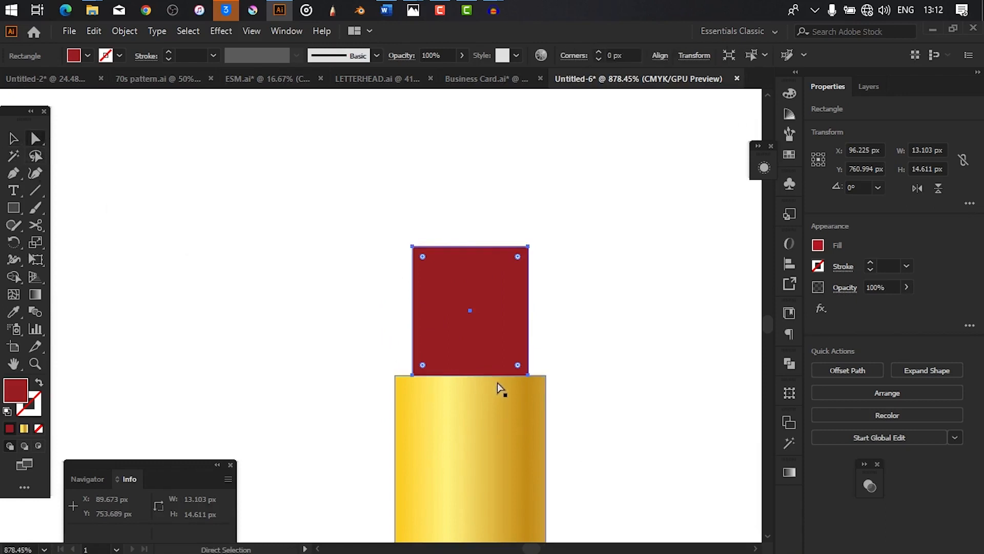
left_click_drag(433, 240, 549, 238)
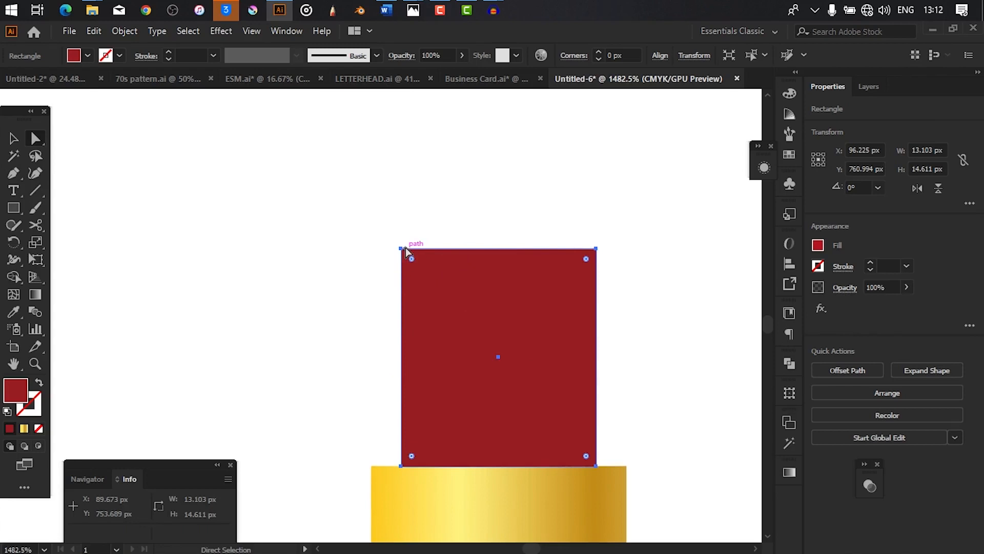
left_click(401, 248)
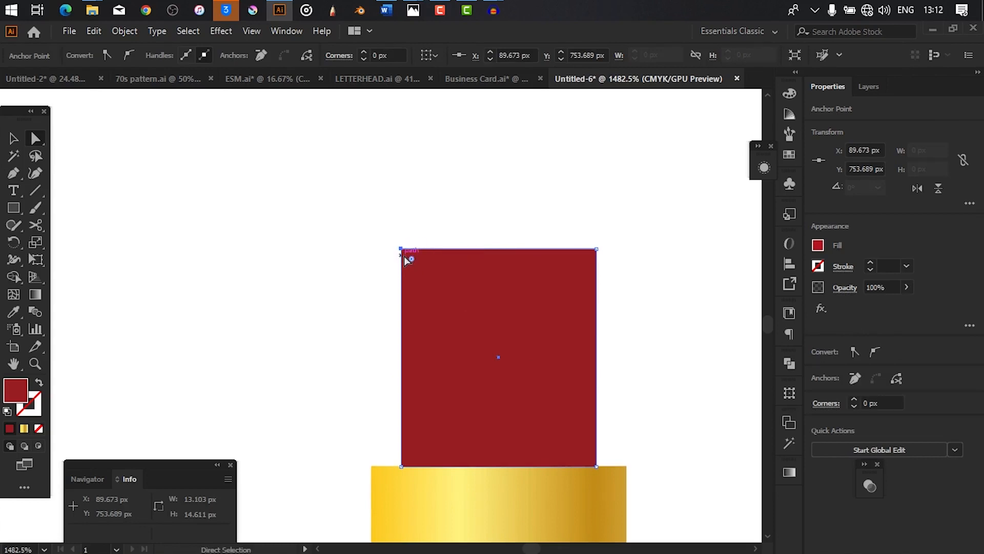
key("Down")
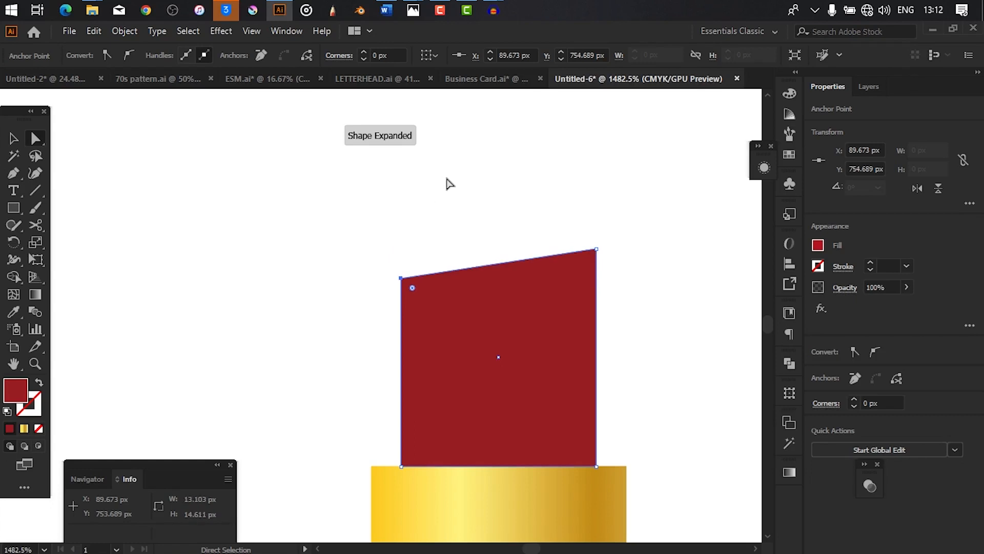
key("Down")
key("Down")
key("Down")
key("Down")
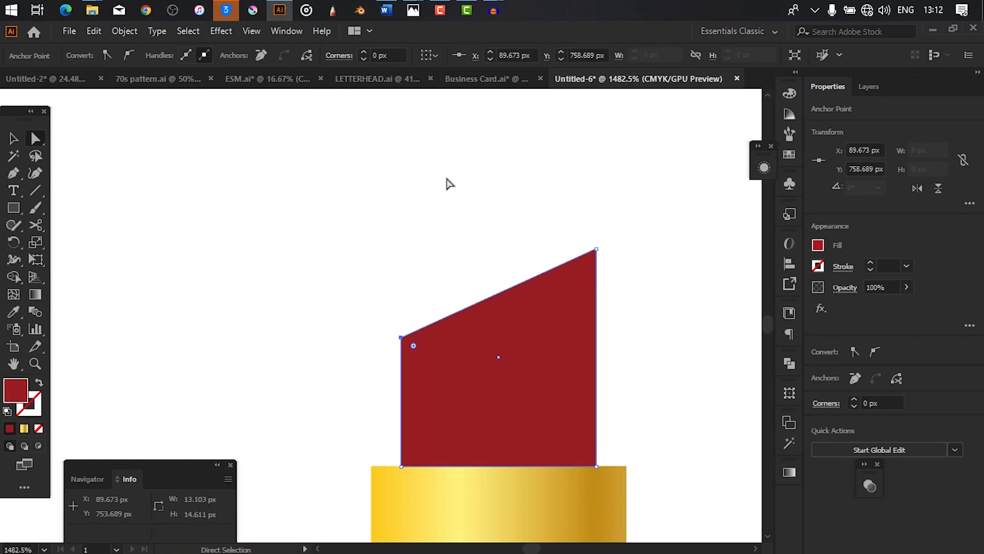
key("Down")
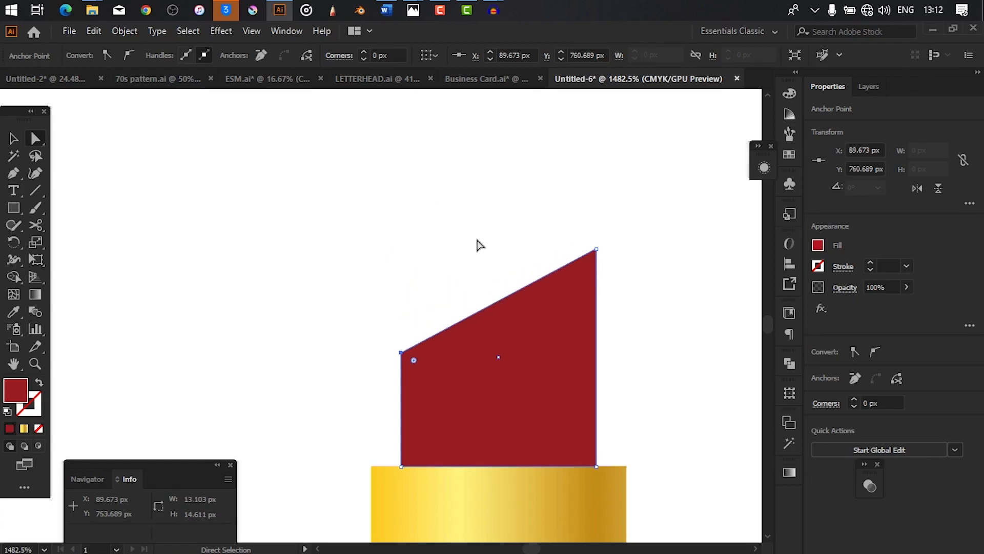
key("Down")
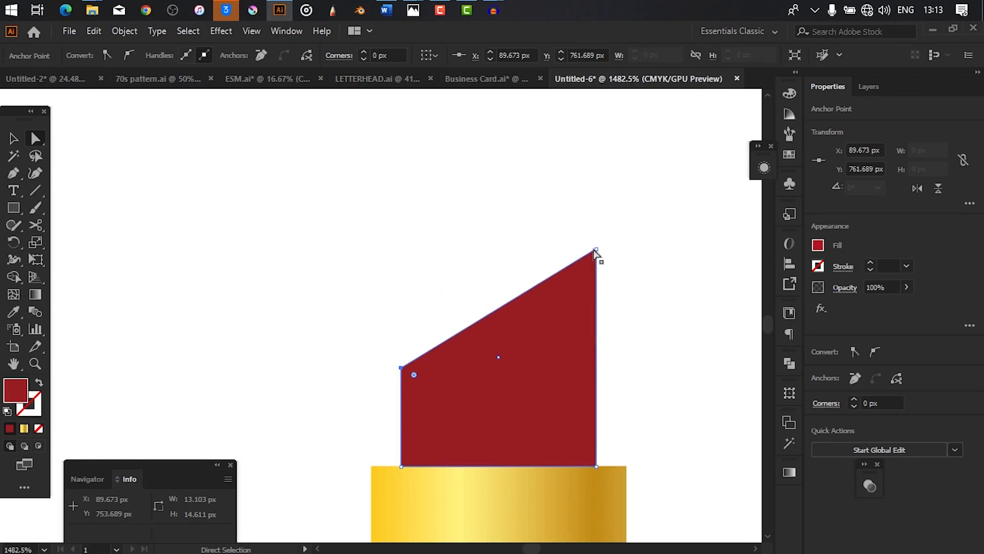
- Round both upper corners of the red shape together, widening the corner radius beyond 0.77 px
left_click_drag(380, 380, 398, 350)
scroll(374, 368, "up", 1)
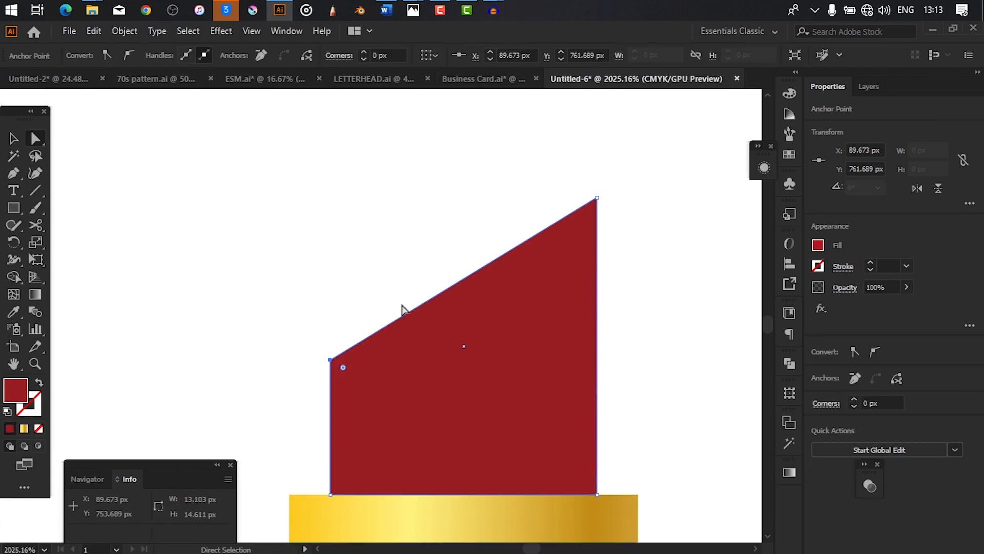
left_click(598, 198, "shift")
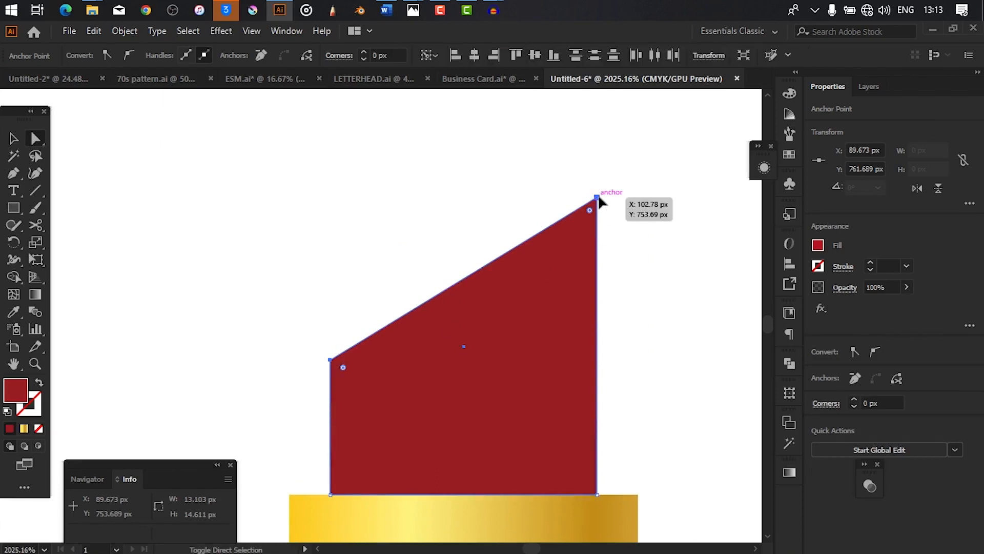
left_click_drag(342, 364, 435, 348)
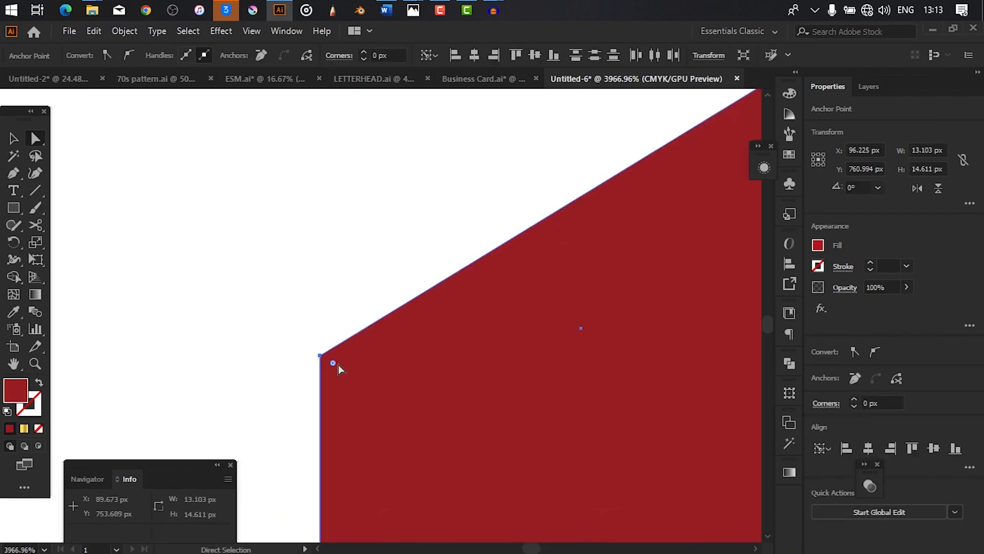
left_click_drag(331, 364, 346, 381)
left_click_drag(445, 295, 198, 332)
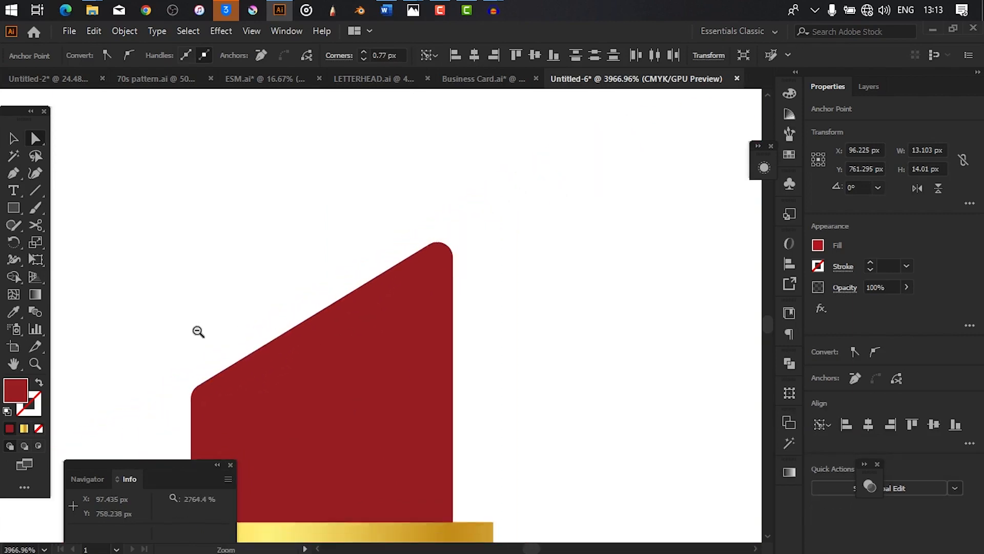
left_click_drag(436, 252, 464, 360)
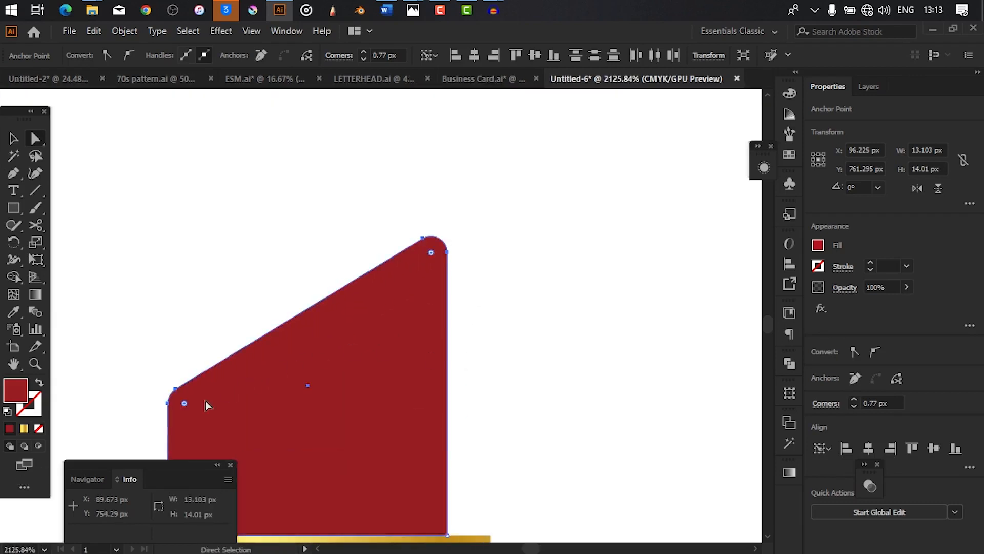
left_click_drag(185, 403, 199, 417)
left_click_drag(379, 350, 138, 368)
left_click_drag(486, 344, 520, 197)
left_click_drag(544, 249, 416, 290)
left_click_drag(503, 264, 586, 260)
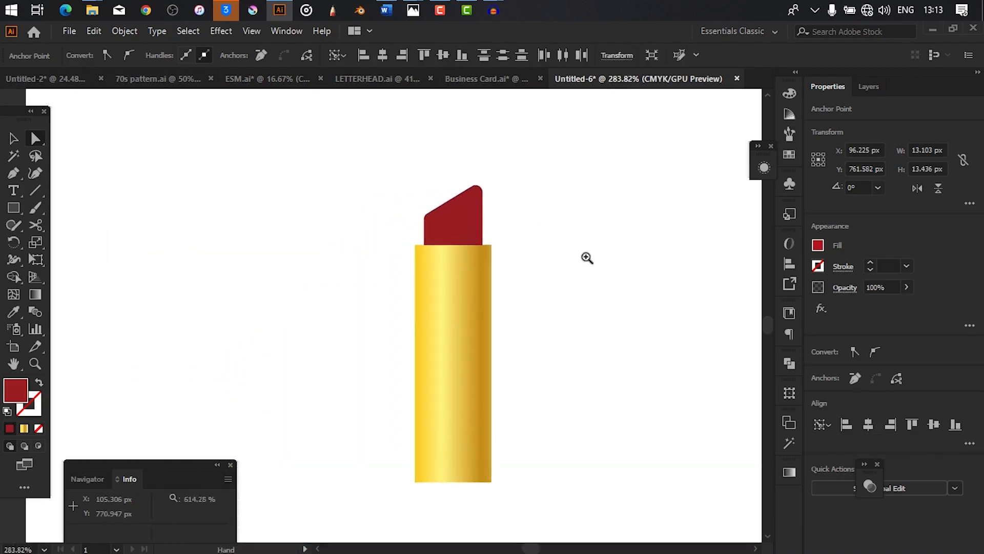
- Move the red lipstick tip up about 0.5 px to separate it from the gold body
left_click(467, 303)
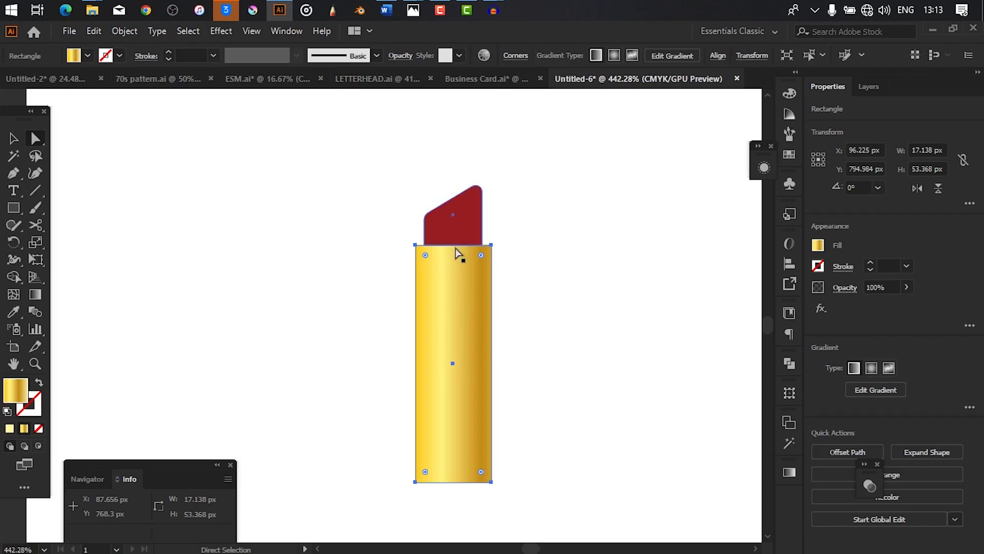
left_click_drag(485, 247, 725, 266)
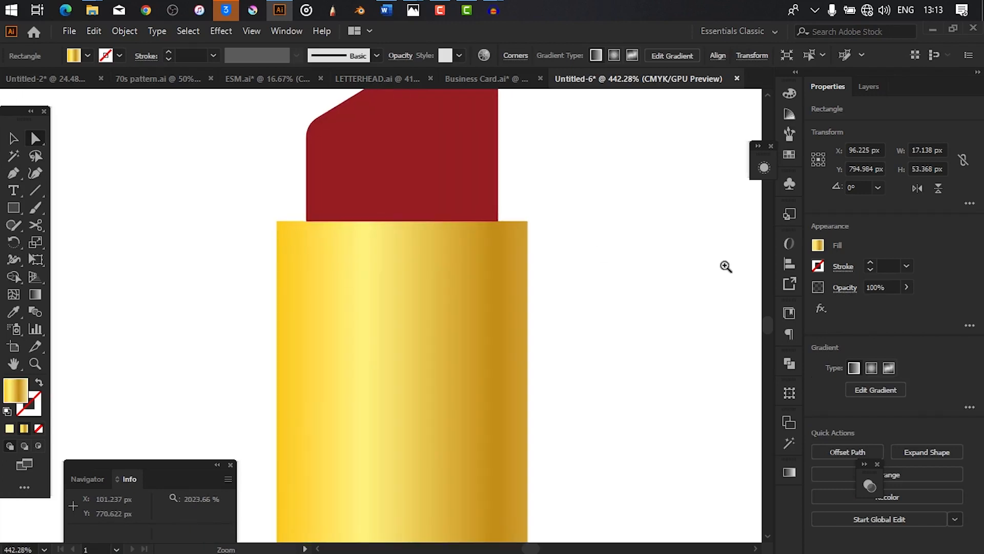
left_click_drag(513, 223, 601, 223)
left_click_drag(372, 190, 372, 178)
- Shorten the gold body by lowering its top edge, widening the gap beneath the red tip
left_click(351, 226)
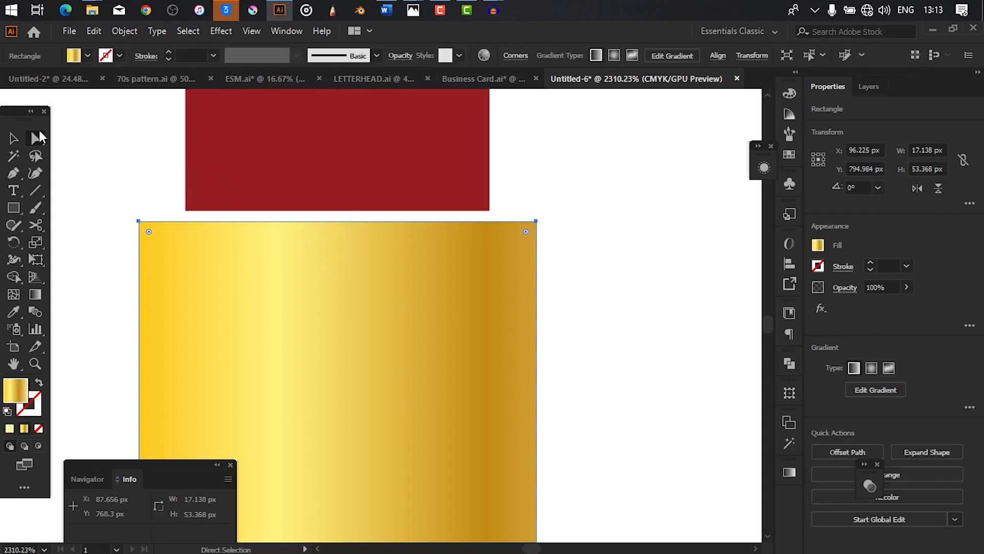
left_click(14, 138)
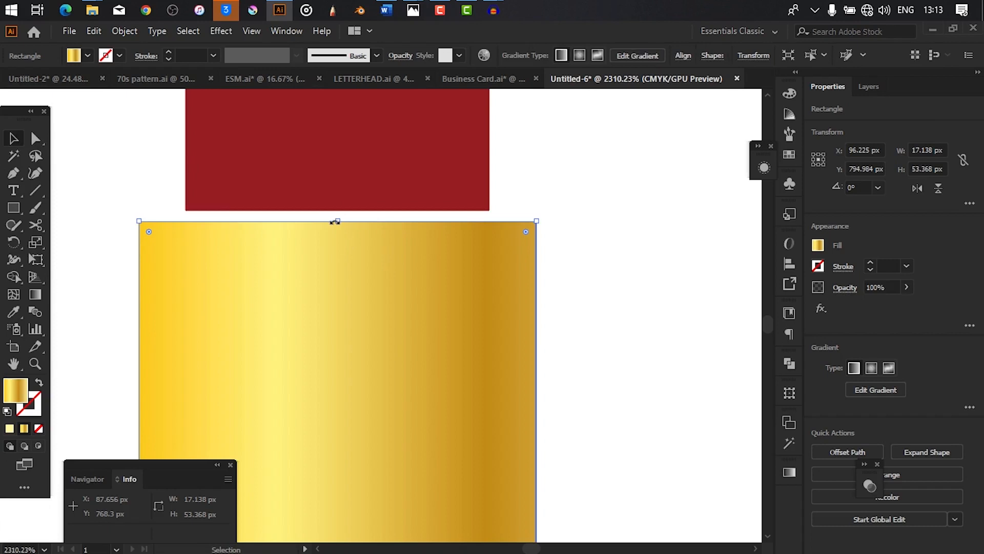
left_click_drag(336, 222, 337, 378)
- Lower the red tip's two bottom anchor points together by 7 px, just short of the gold body's top edge
left_click(359, 203)
left_click_drag(409, 196, 429, 236)
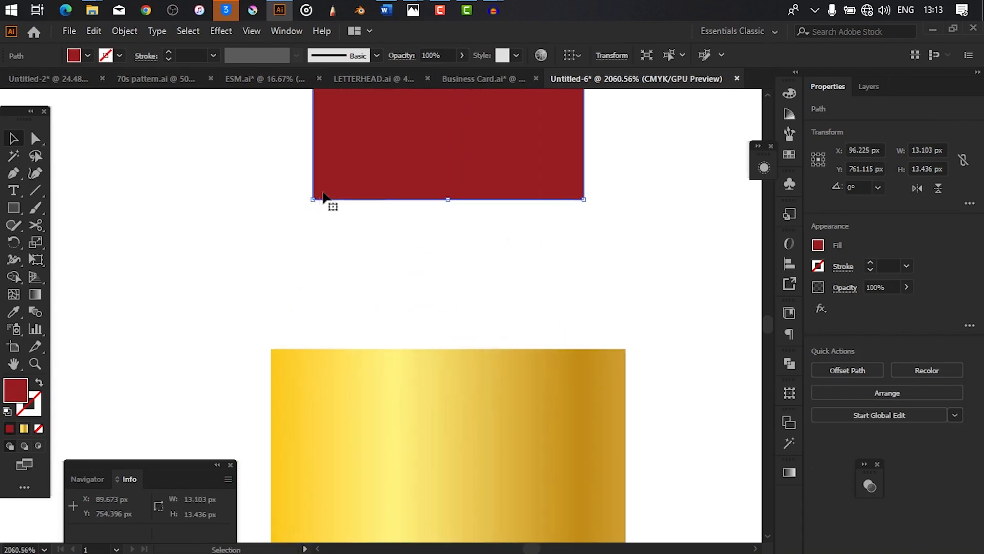
key("a")
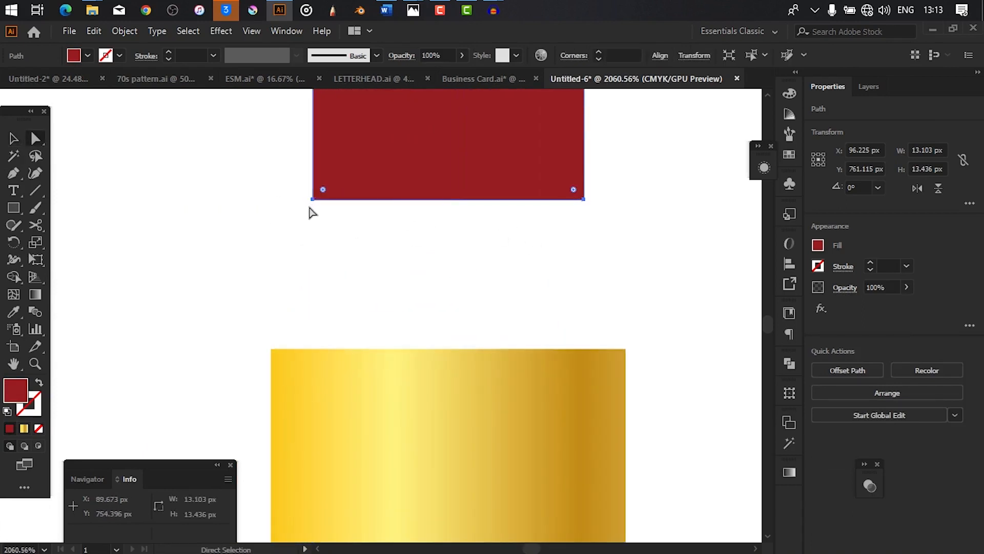
left_click(312, 199)
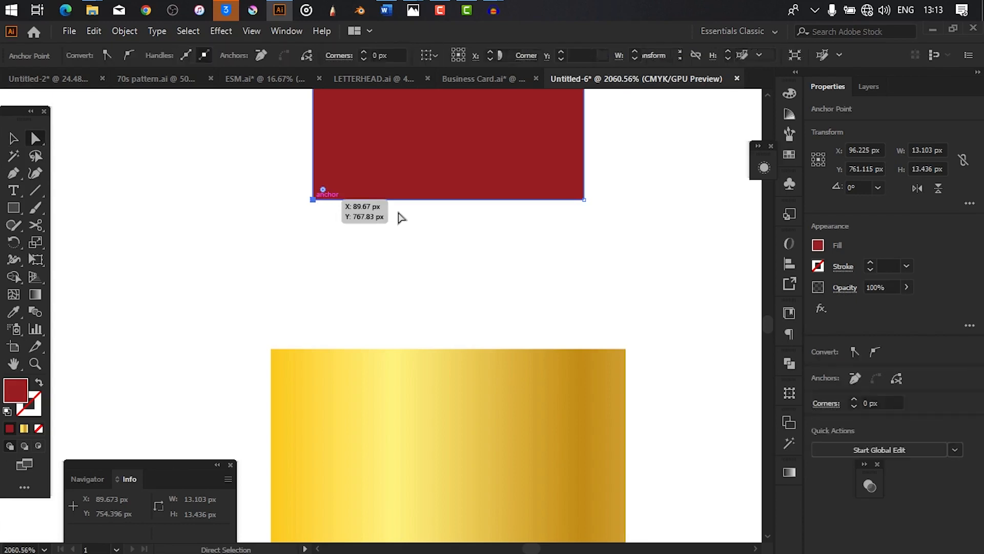
left_click(584, 199, "shift")
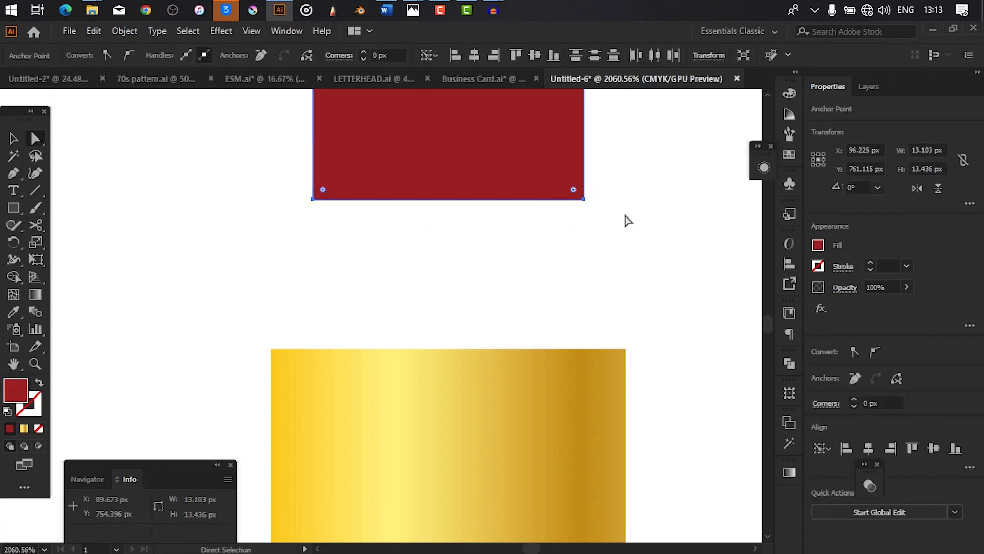
key("Down")
key("Down")
key("Down")
key("Down")
key("Down")
key("Down")
key("Down")
key("Down")
key("Down")
key("Down")
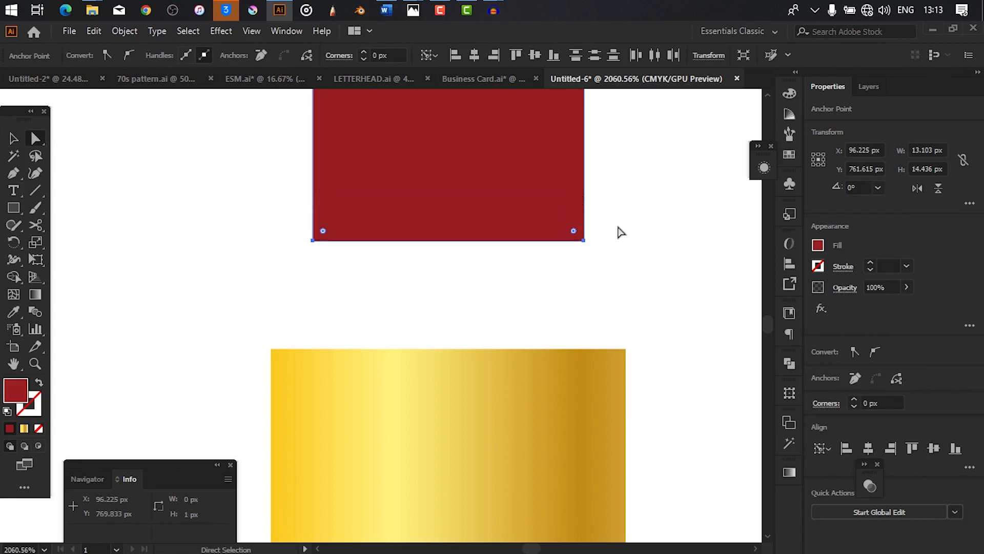
key("Down")
key("Down")
key("Down")
key("Down")
key("Down")
key("Down")
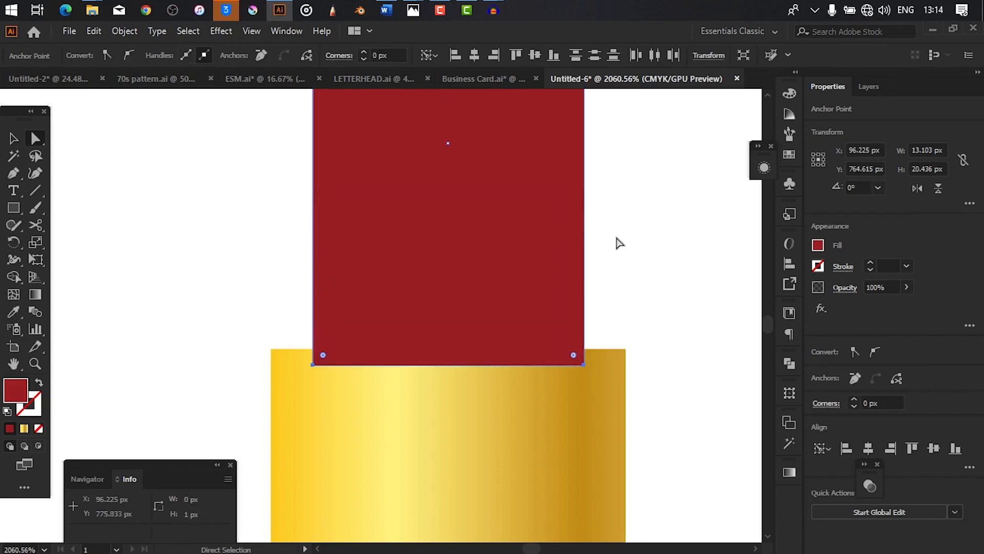
key("Up")
- Stretch the red tip's bottom edge down to meet the gold body, making the tip about 20.66 px high
scroll(508, 378, "up", 2)
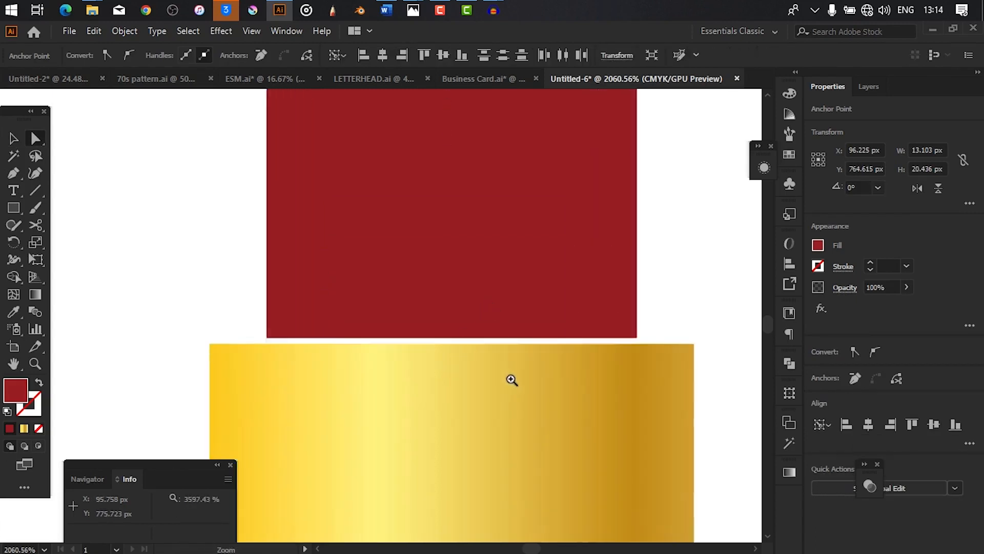
left_click(14, 139)
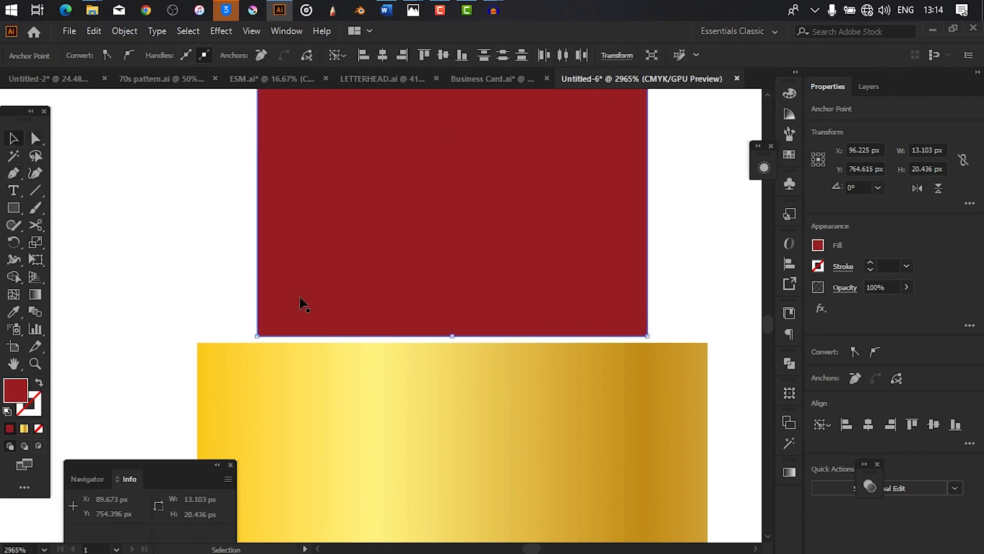
left_click_drag(455, 336, 455, 342)
scroll(585, 268, "down", 10)
left_click_drag(400, 402, 257, 404)
left_click_drag(285, 392, 139, 413)
left_click_drag(372, 372, 458, 335)
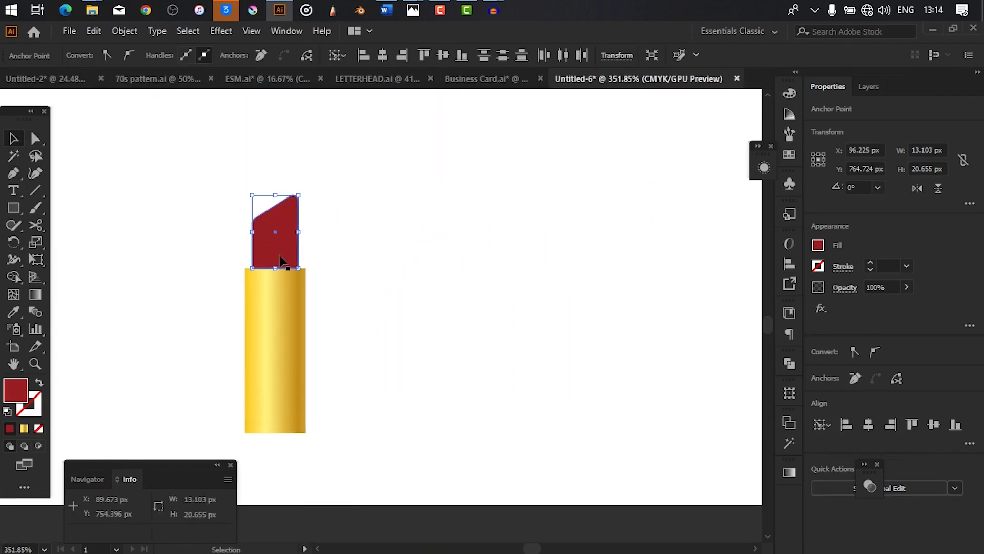
left_click_drag(456, 295, 429, 323)
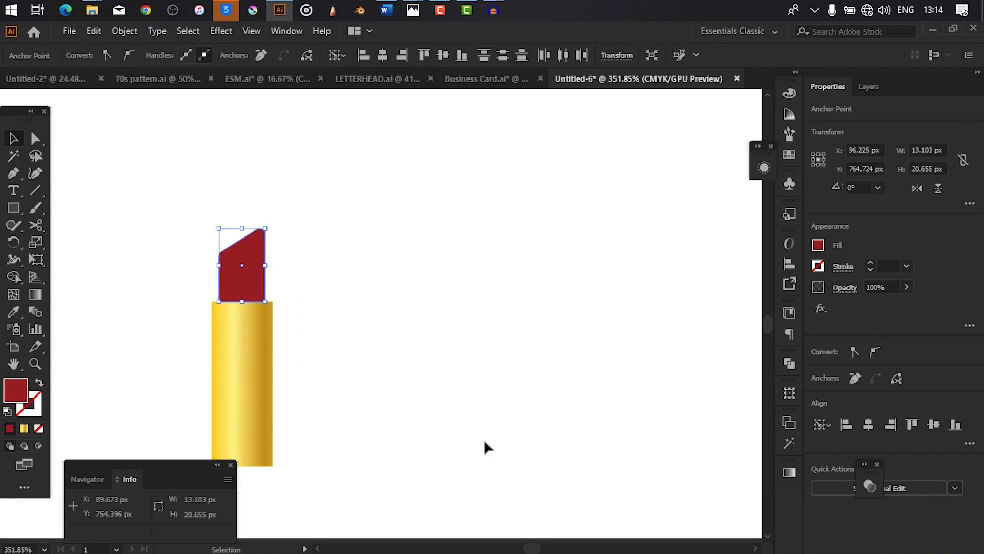
left_click_drag(388, 416, 422, 442)
left_click_drag(629, 400, 601, 367)
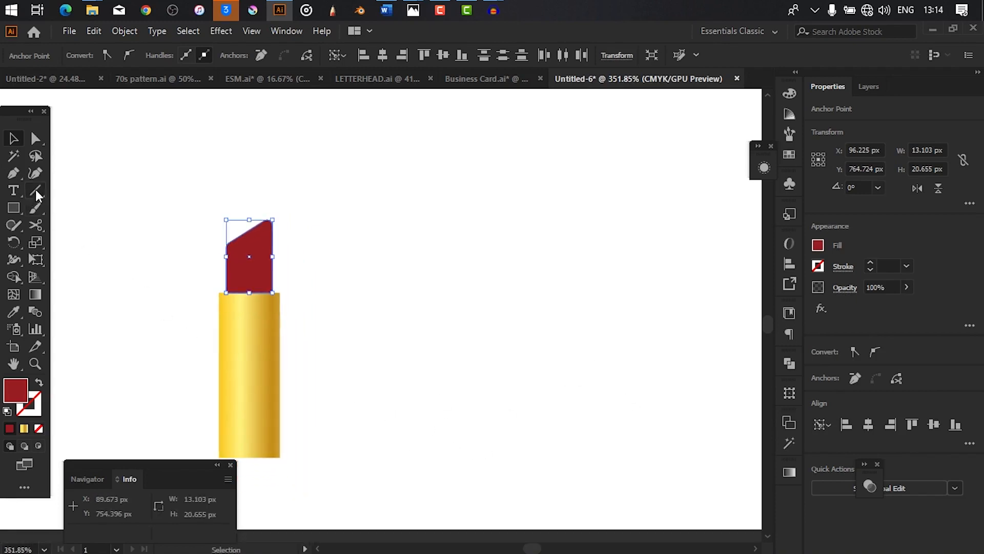
- Change the red lipstick tip's fill to the dark brown swatch C=50 M=70 Y=80 K=70
left_click(13, 208)
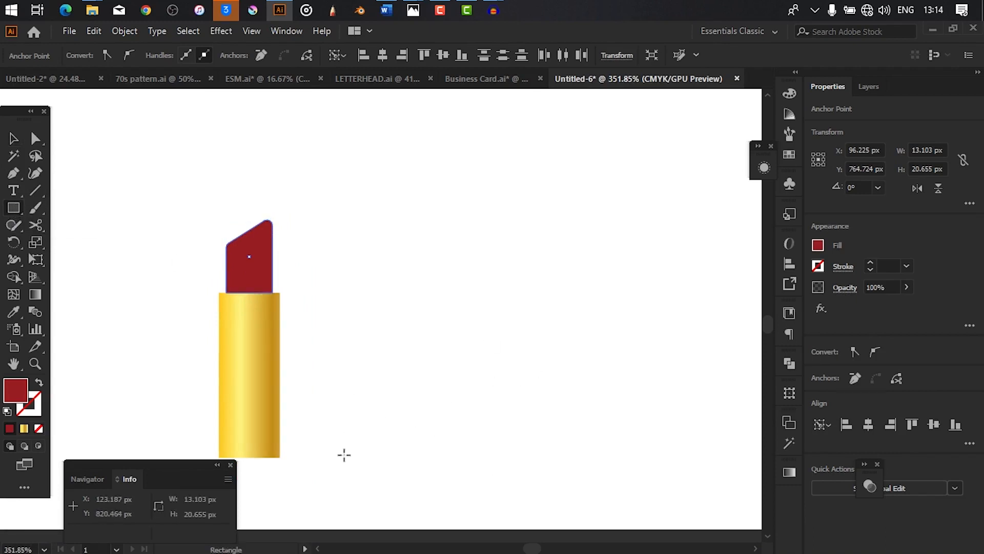
left_click(817, 247)
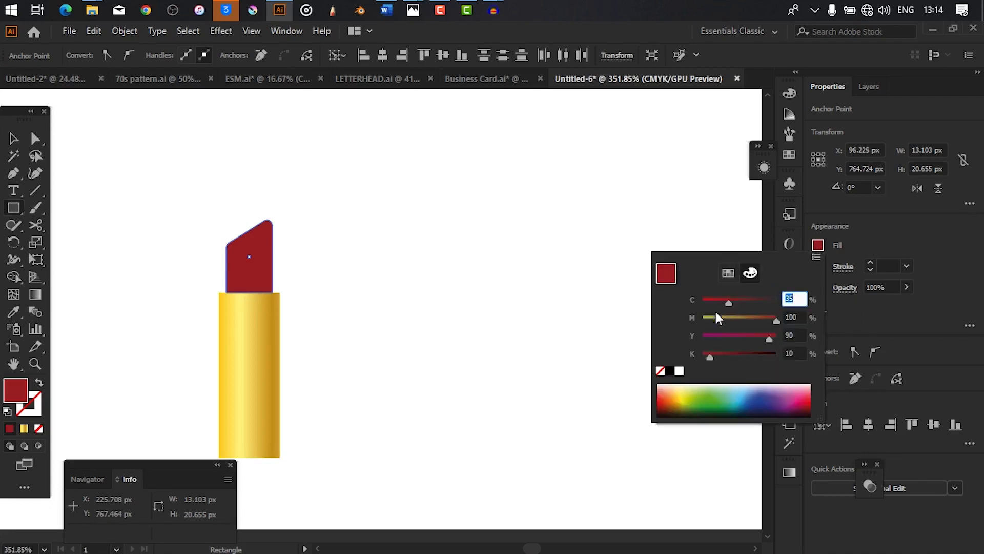
left_click(730, 274)
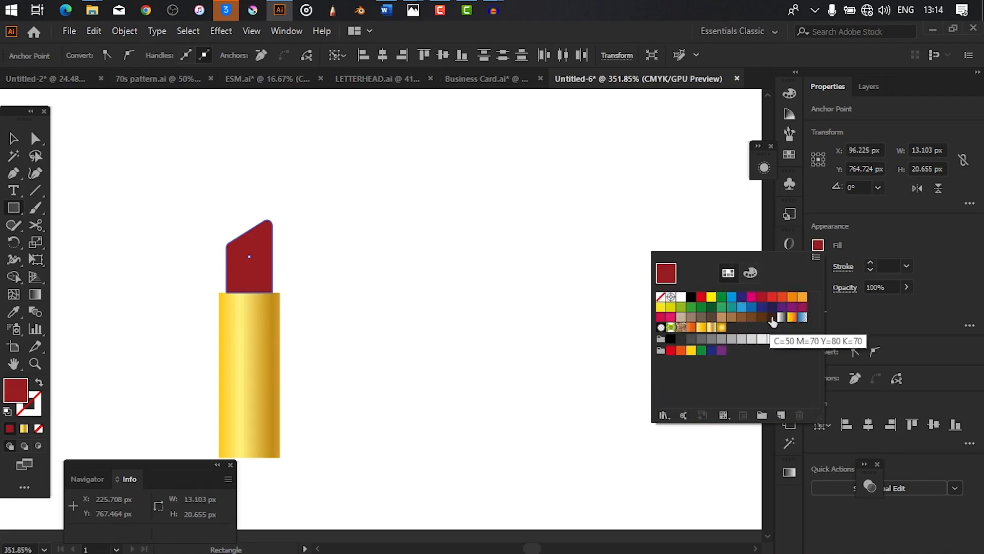
left_click(772, 318)
left_click(521, 321)
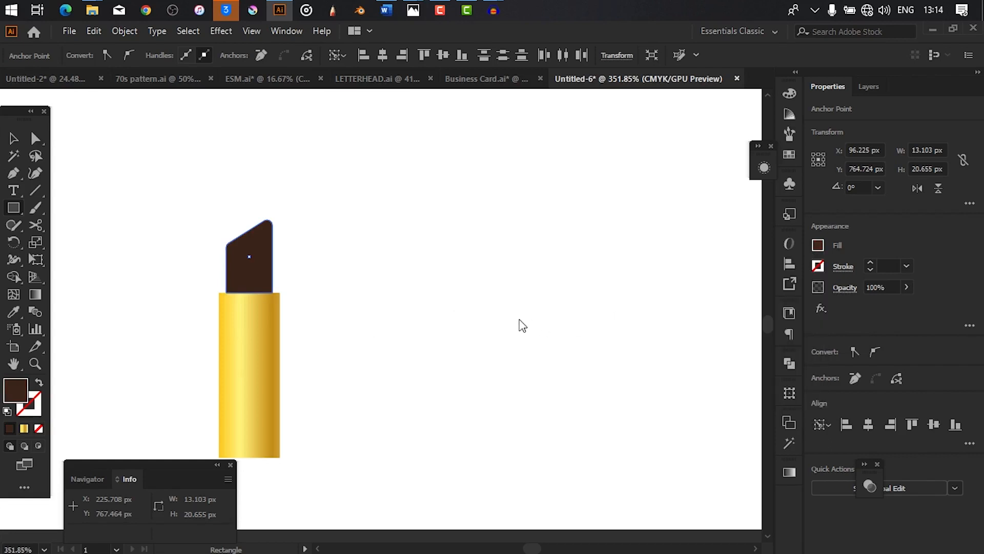
- Undo the last fill change on the lipstick tip and deselect the tip
key("ctrl+z")
key("v")
left_click(620, 305)
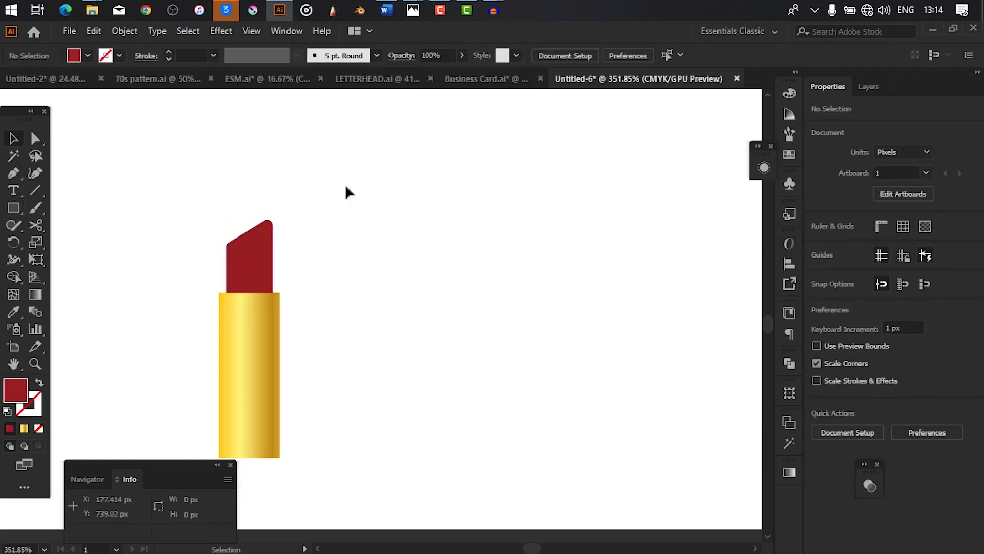
- Draw a dark brown rectangle about 18.4 by 46.6 px beside the lipstick case, aligned with the case's base and top edge
key("m")
left_click(818, 245)
left_click(771, 318)
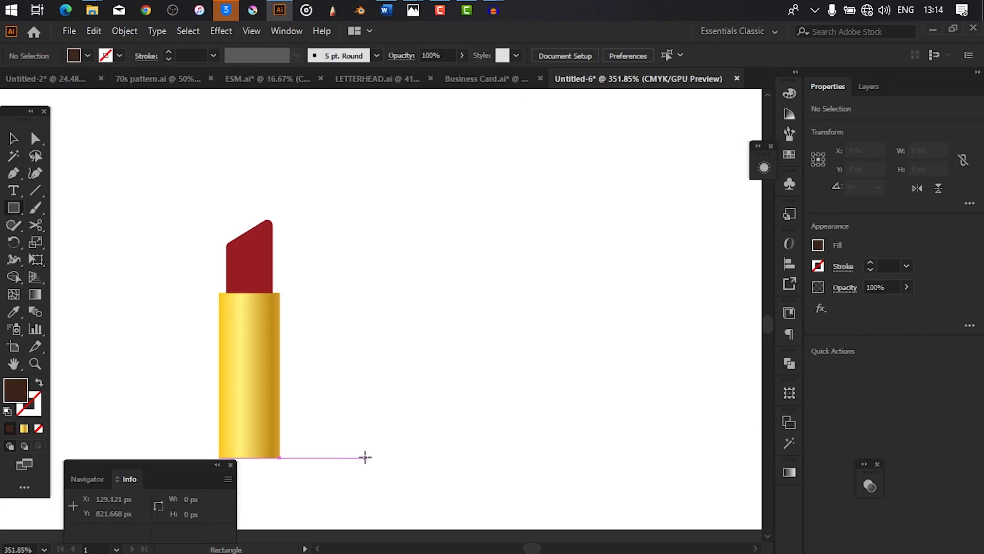
left_click_drag(369, 458, 434, 294)
left_click_drag(539, 273, 552, 297)
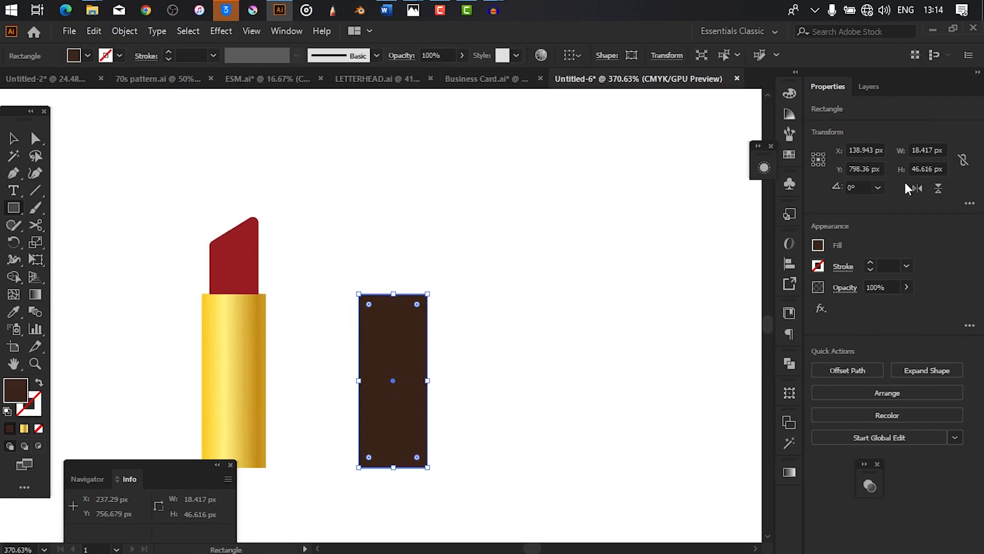
- Change the new rectangle's fill to the medium brown swatch
left_click(818, 246)
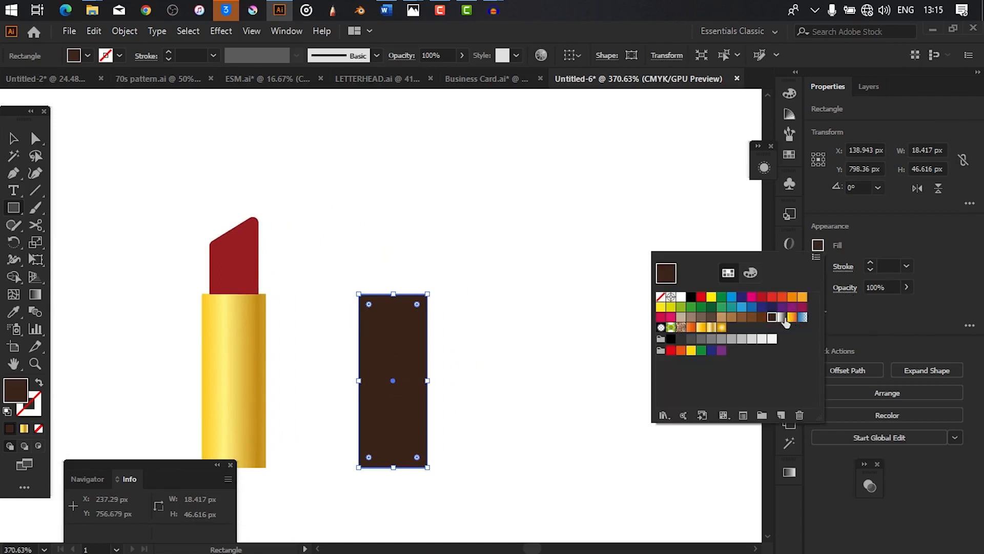
left_click(752, 318)
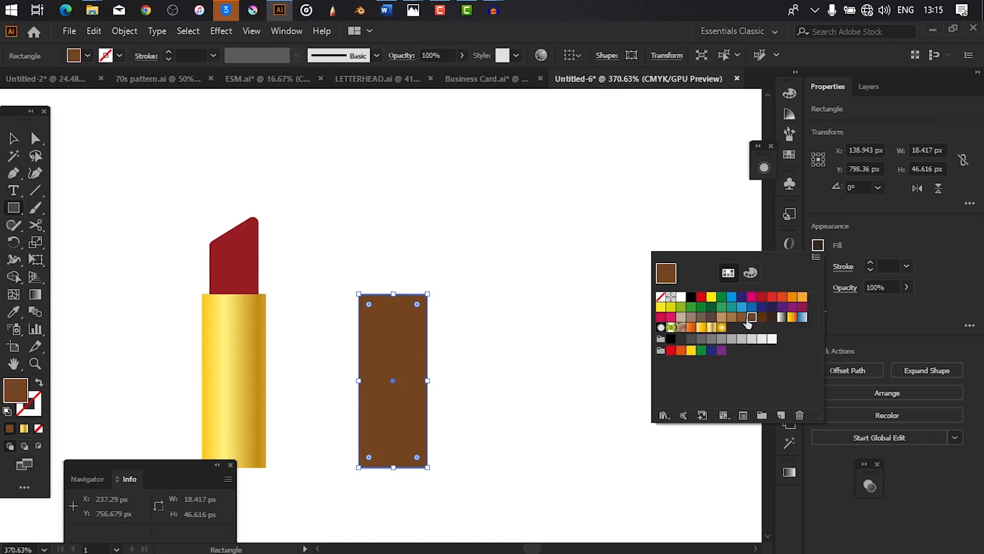
left_click(474, 343)
left_click_drag(496, 325, 520, 349)
- Try solid red, orange and yellow-green swatch fills on the lipstick case in place of its gold gradient
key("v")
left_click(253, 299)
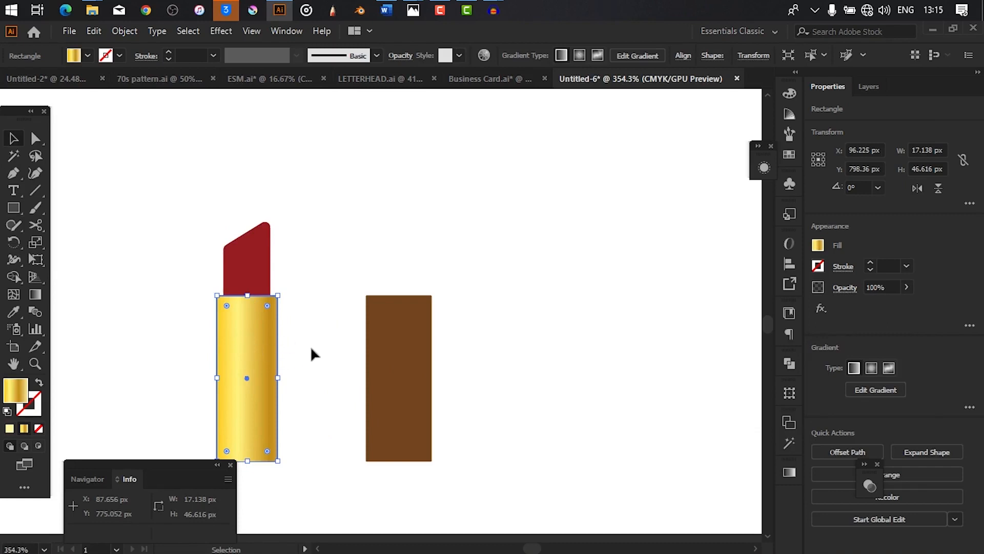
left_click(818, 245)
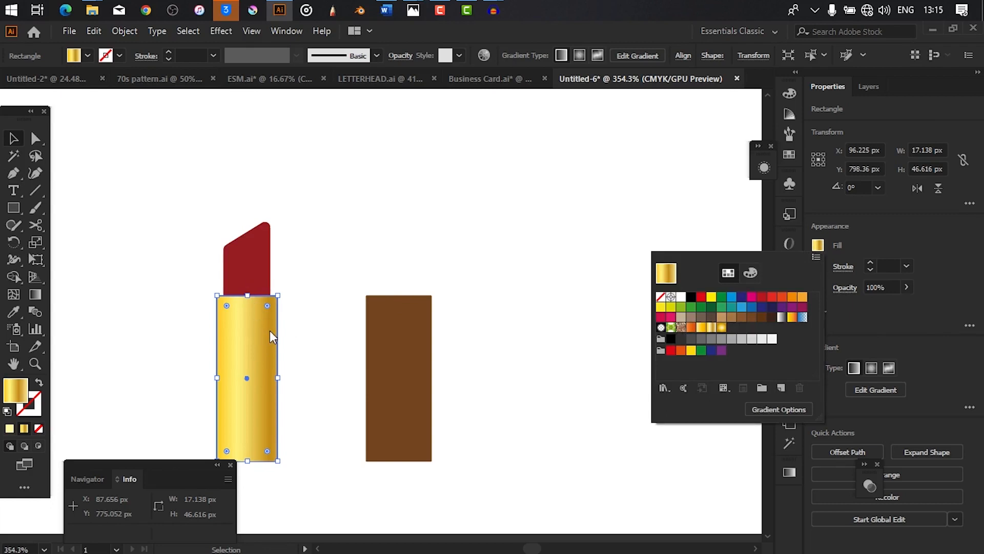
left_click(792, 297)
left_click(771, 299)
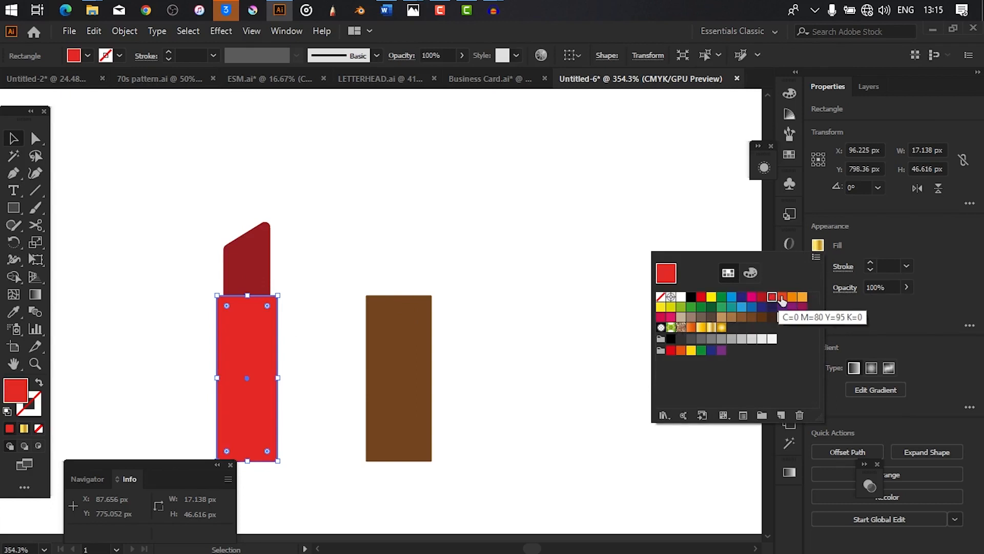
left_click(783, 298)
left_click(802, 298)
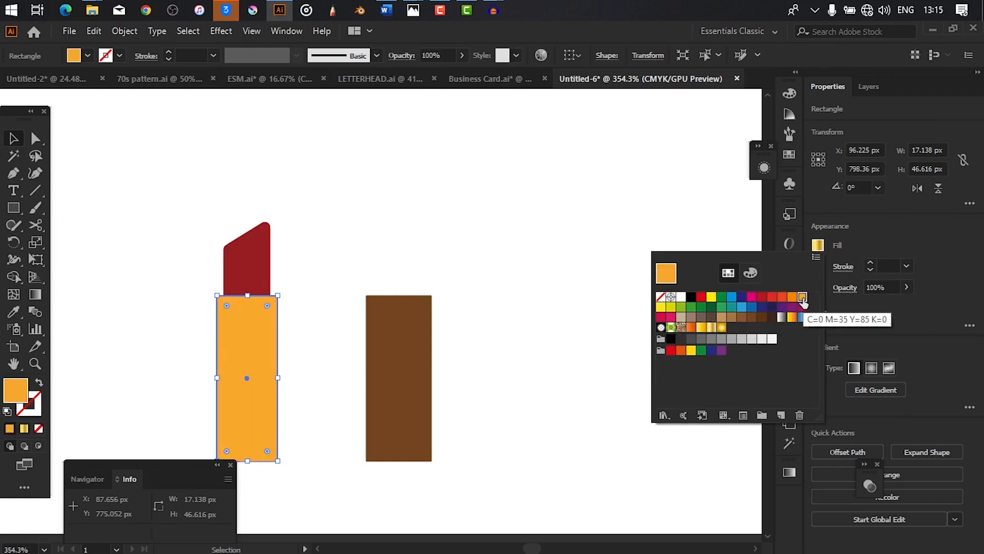
left_click(682, 307)
left_click(671, 307)
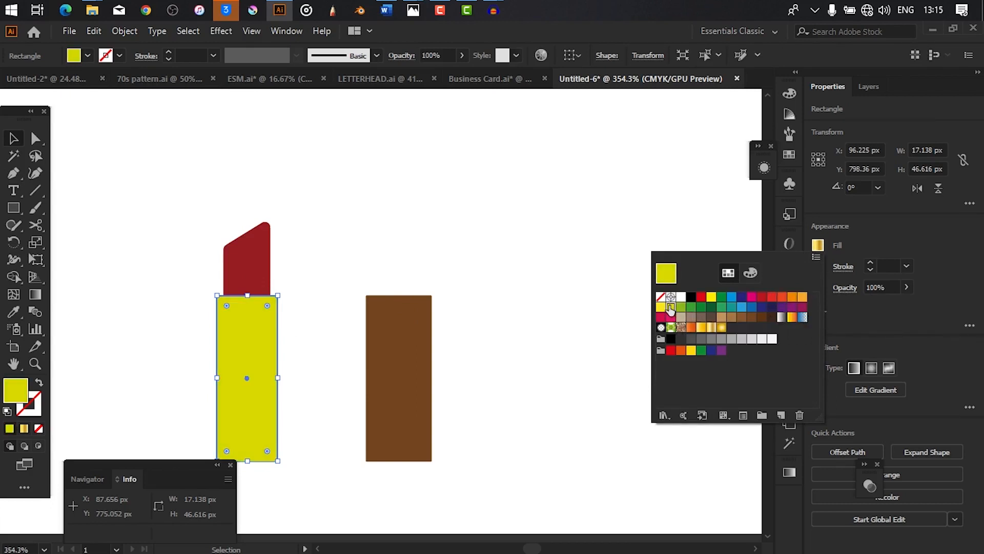
left_click(651, 310)
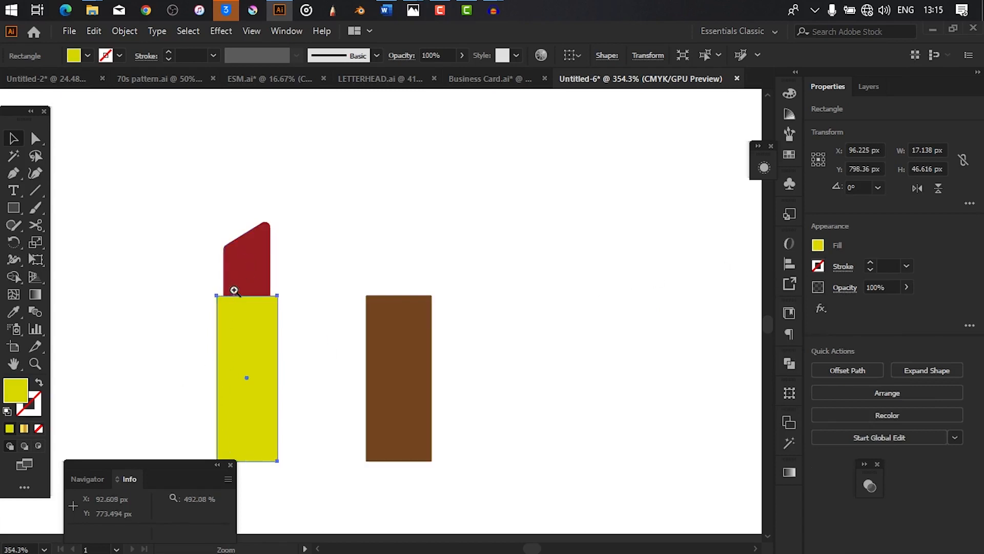
scroll(251, 279, "up", 3)
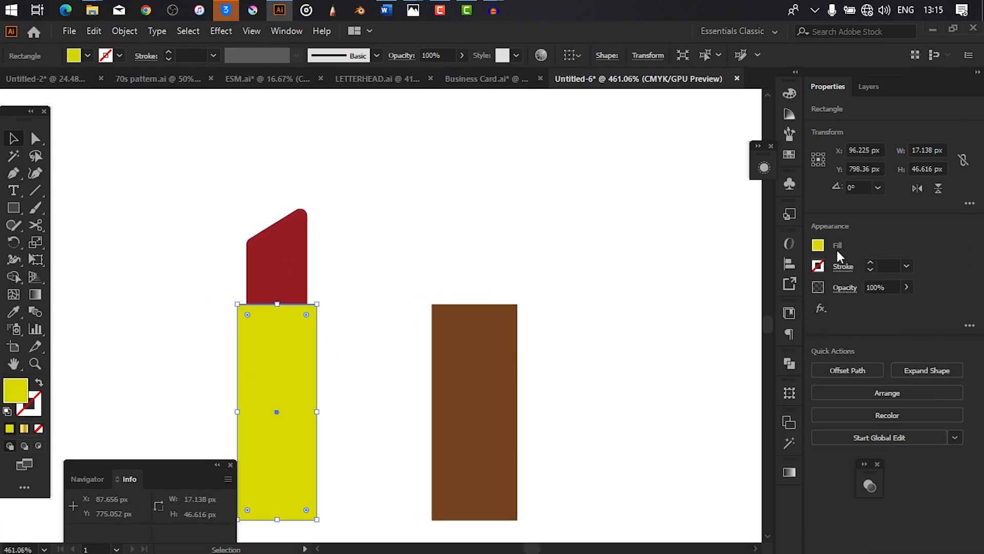
- Fill the lipstick case with the dark gray swatch C=0 M=0 Y=0 K=80
left_click(818, 247)
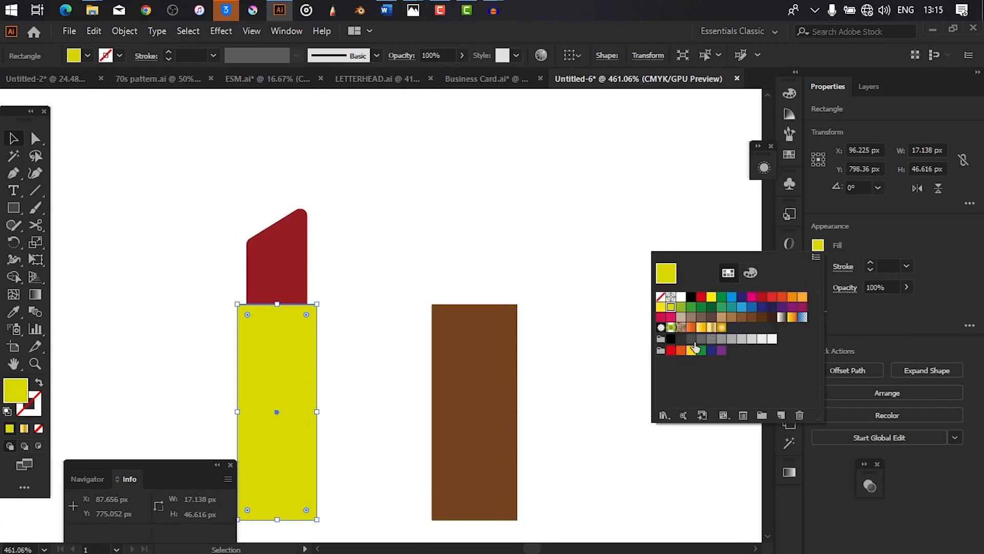
left_click(681, 339)
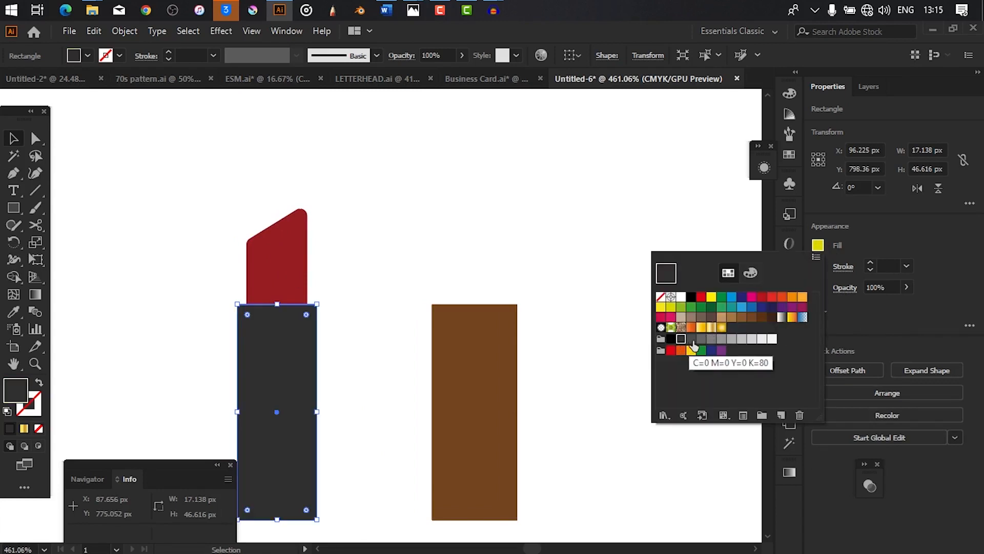
left_click(691, 340)
key("ctrl+space")
left_click_drag(505, 390, 447, 408)
- Tint the lipstick case's gray fill to a muted purple by raising magenta to 46% and lowering the black value
left_click(820, 243)
left_click(820, 244)
left_click(819, 245)
left_click(751, 274)
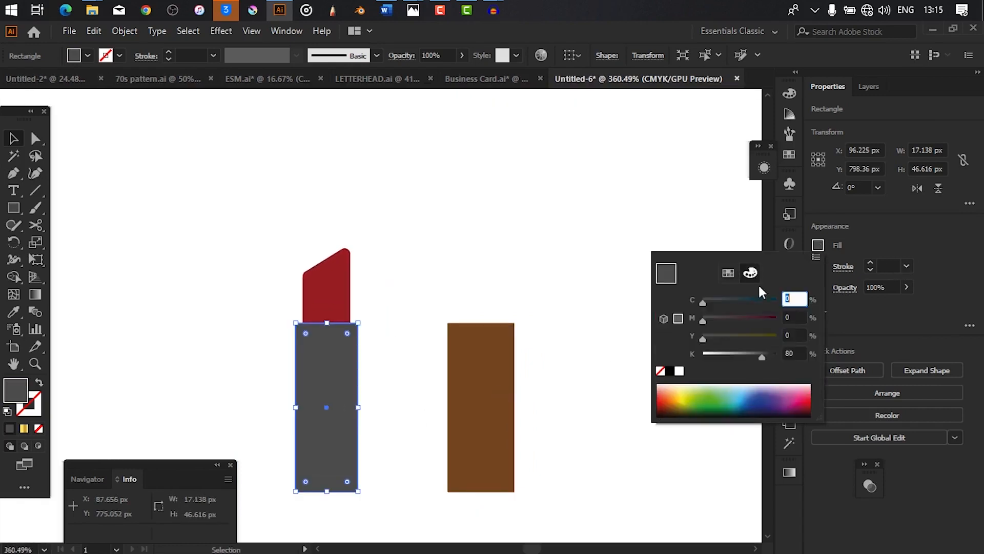
left_click_drag(718, 318, 736, 322)
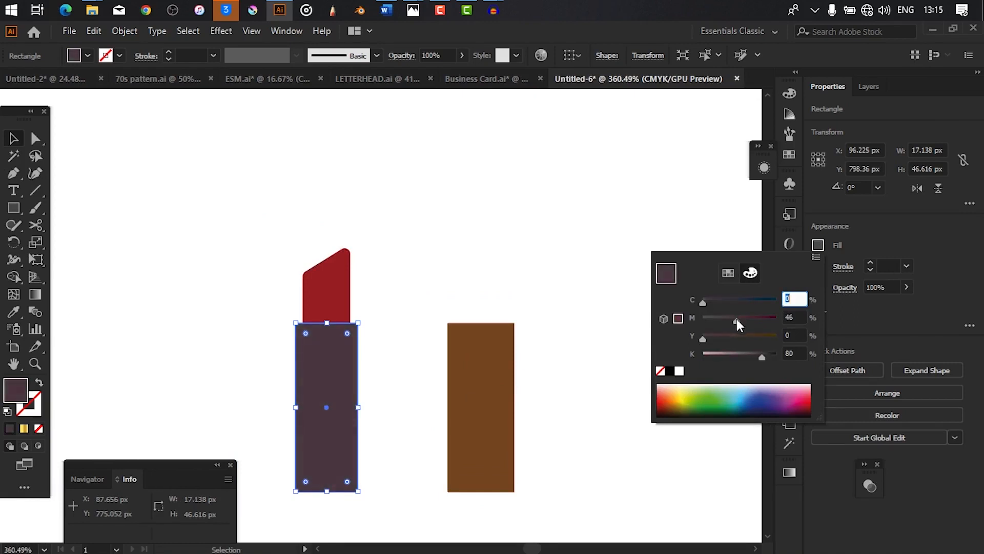
key("ctrl+space")
left_click_drag(386, 393, 355, 352)
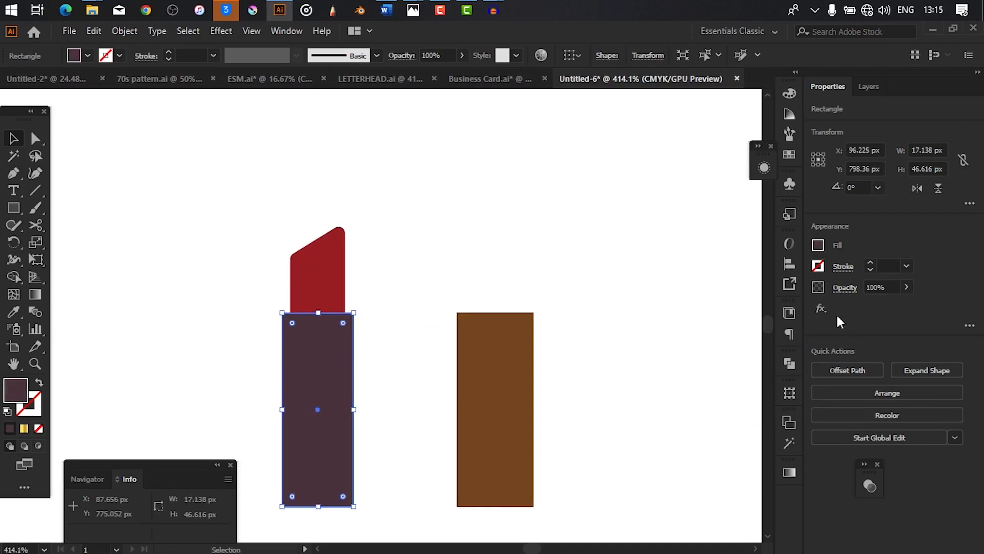
left_click(820, 246)
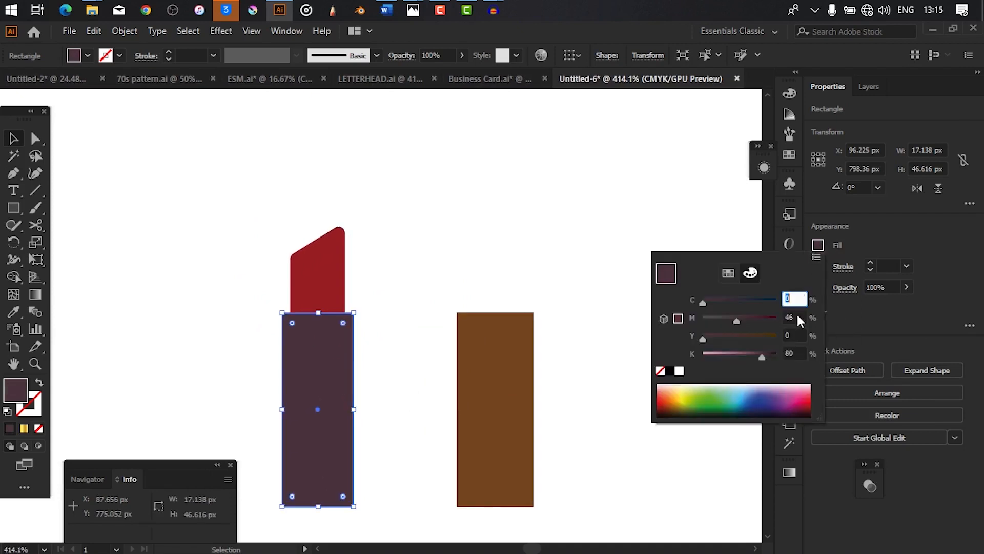
left_click(748, 356)
- Narrow the brown rectangle beside the lipstick to about 16.4 px wide, keeping its left edge in place
key("ctrl+space")
left_click_drag(482, 376, 365, 391)
key("ctrl+space")
left_click_drag(506, 390, 488, 347)
key("space")
key("ctrl+space")
left_click(417, 347)
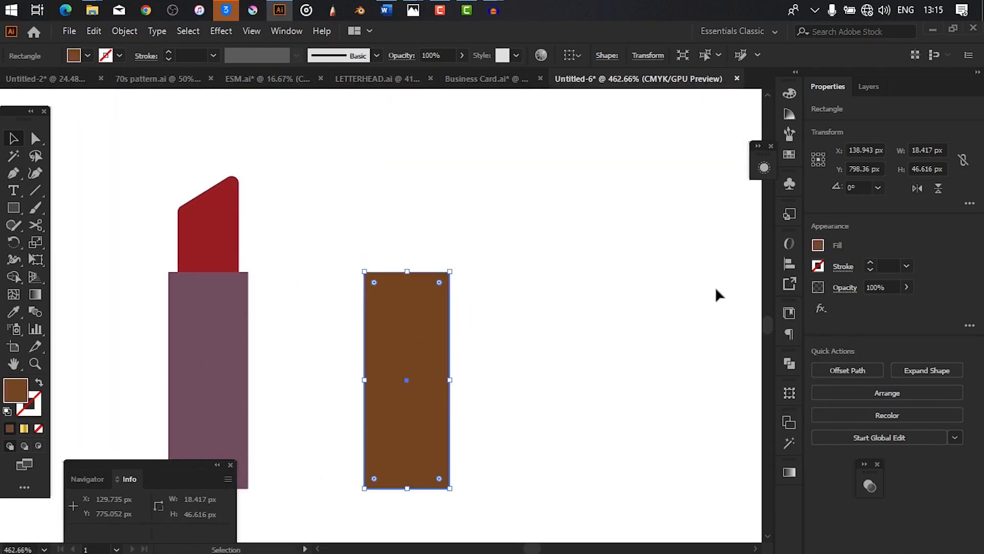
left_click_drag(451, 378, 440, 379)
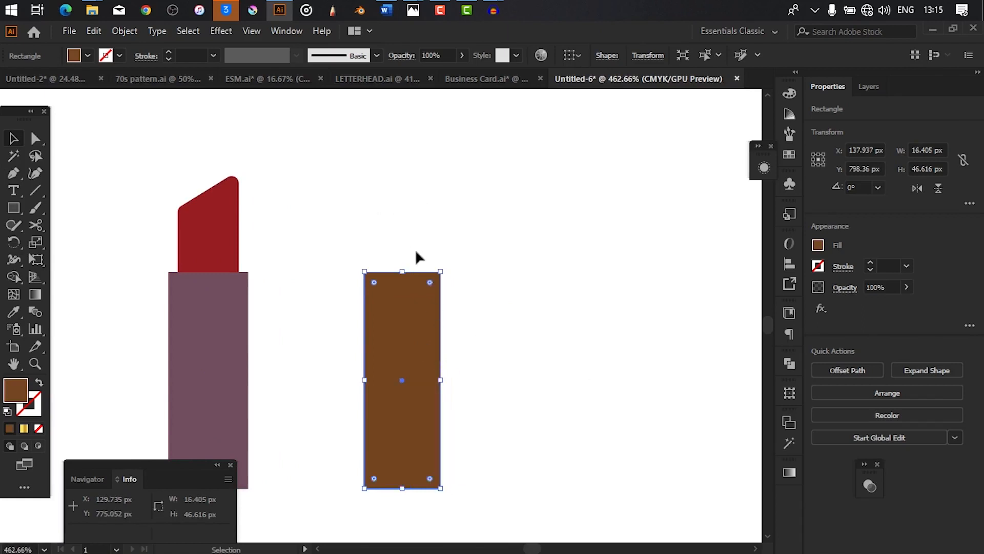
- Draw a second rectangle directly on top of the brown one, matching its width, about 16.4 by 19 px
key("m")
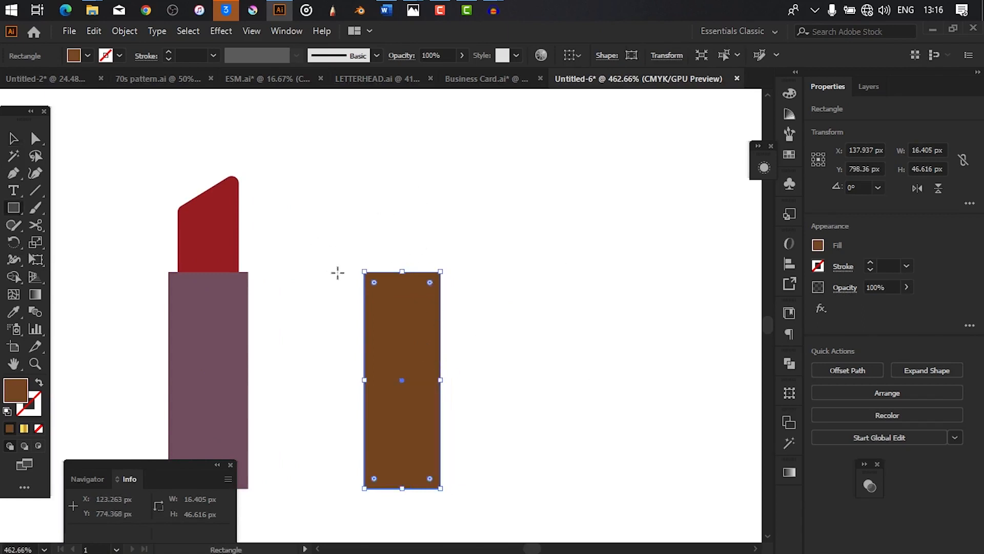
left_click_drag(365, 184, 440, 273)
left_click_drag(390, 198, 512, 196)
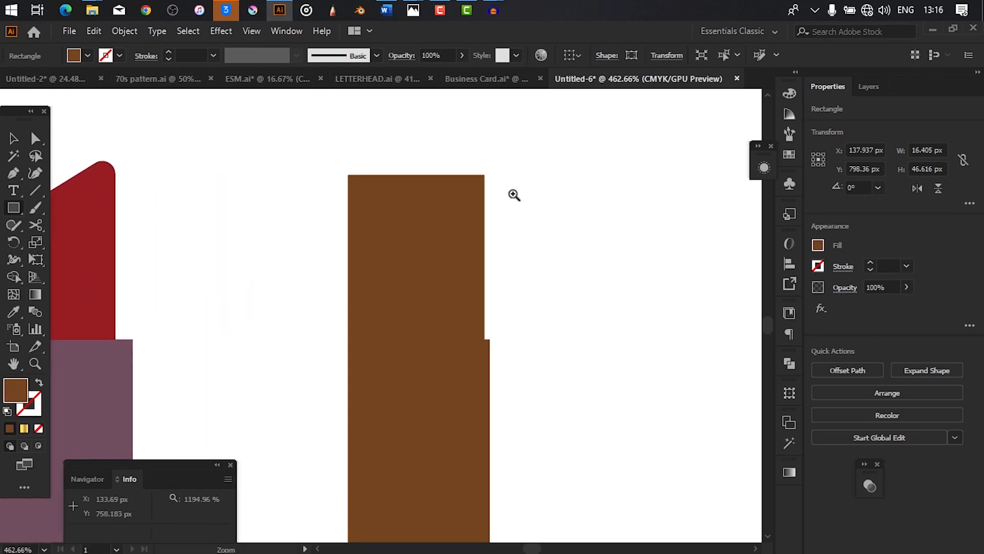
key("v")
left_click_drag(485, 256, 348, 283)
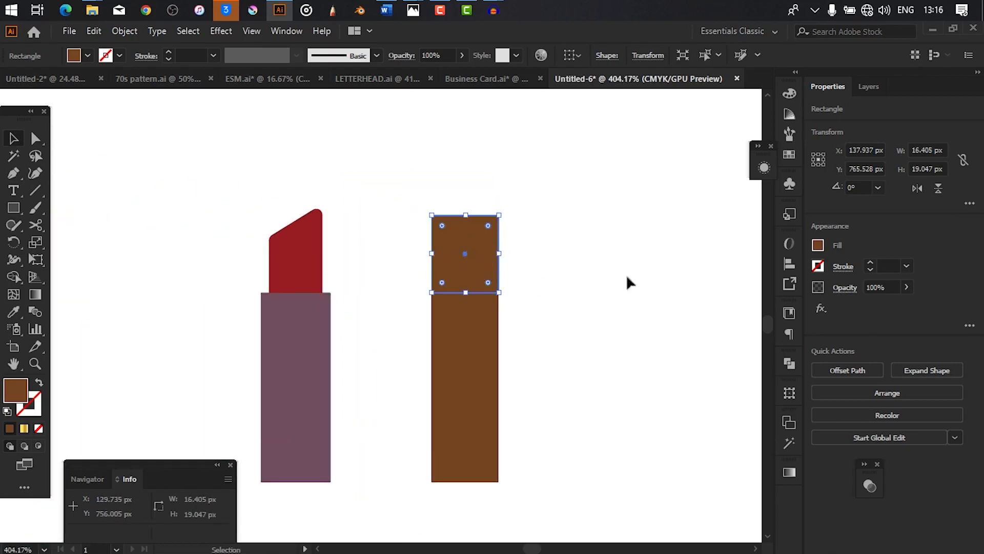
- Fill the small upper rectangle with the black swatch
left_click(818, 246)
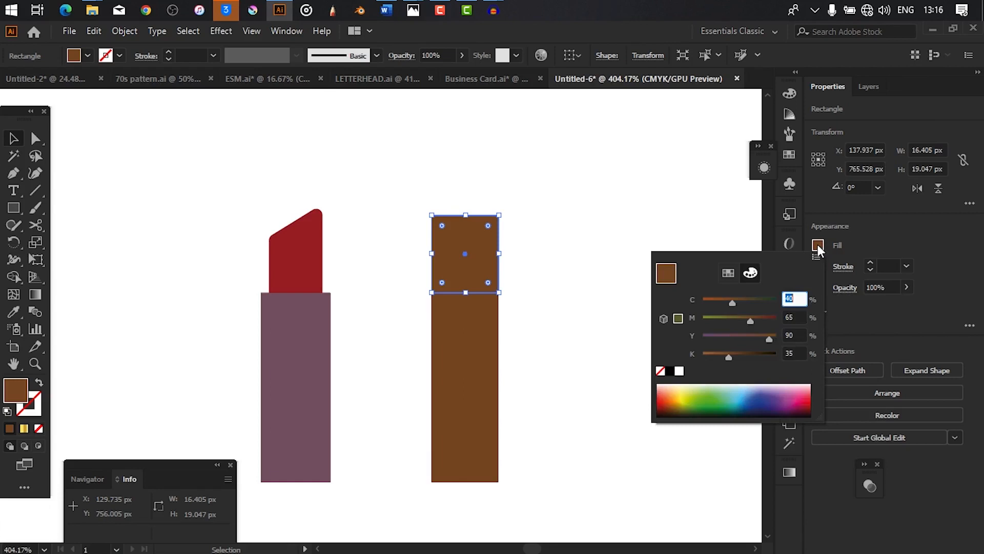
left_click(729, 273)
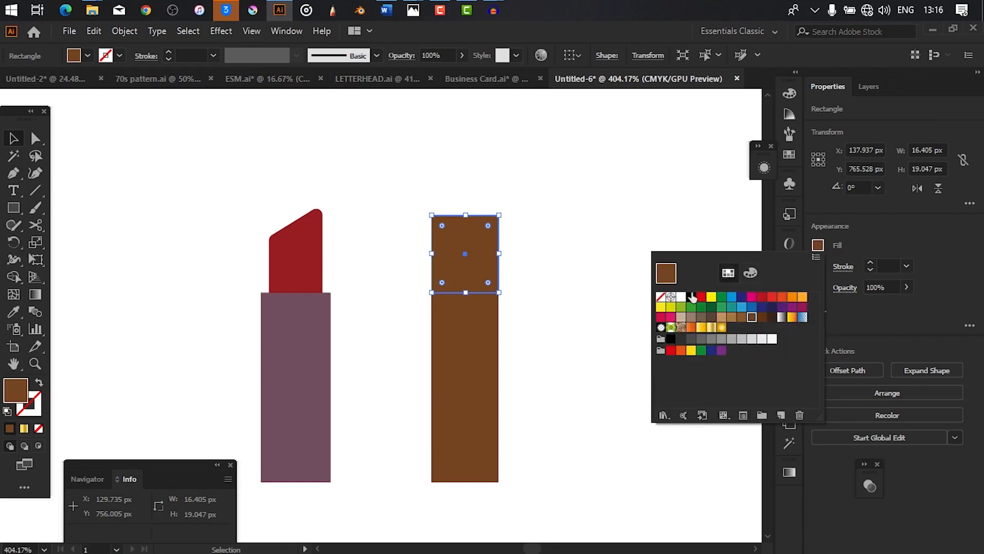
left_click(691, 297)
key("Escape")
left_click(581, 275, "ctrl+alt")
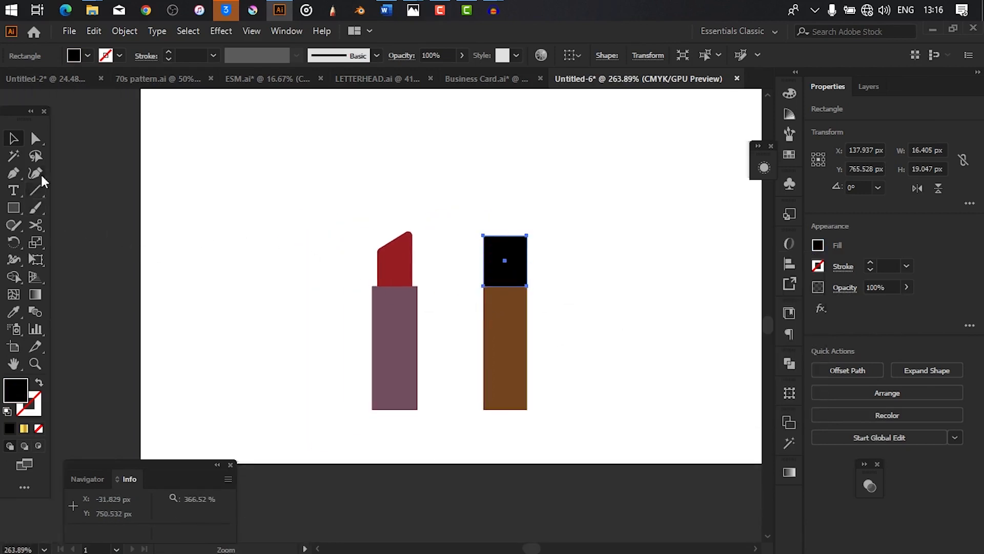
- Move the black rectangle's two top corner points outward by equal amounts to form a flared brush head
left_click_drag(510, 250, 541, 250)
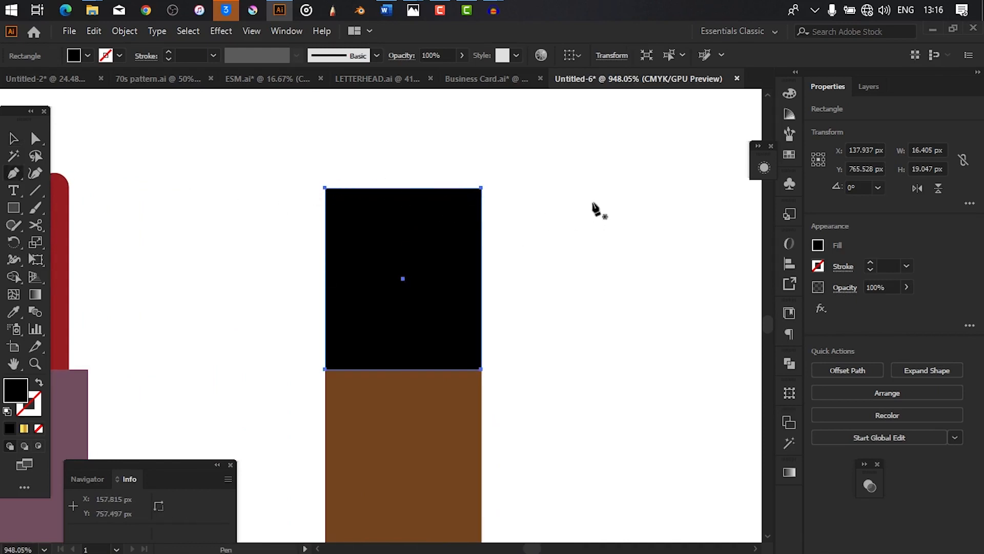
left_click_drag(593, 208, 359, 249)
mouse_move(579, 208)
left_mouse_down()
mouse_move(652, 226)
mouse_move(598, 211)
left_mouse_up()
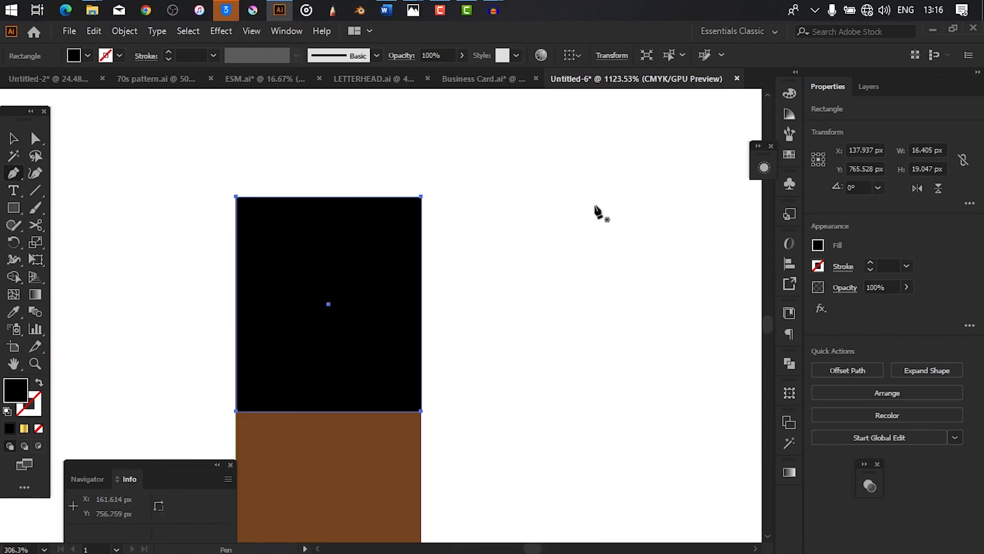
key("a")
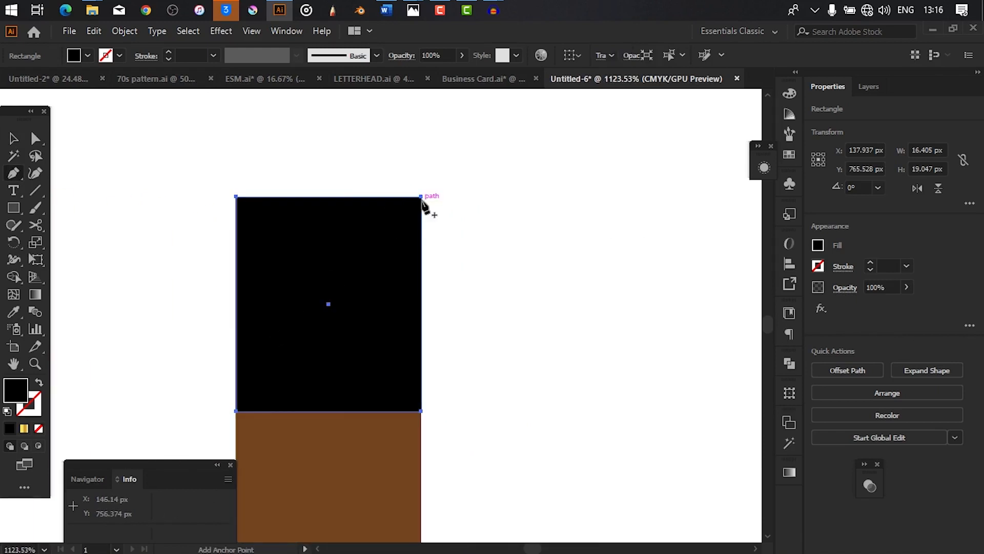
left_click_drag(422, 201, 543, 200)
left_click(237, 198)
left_click_drag(190, 198, 257, 181)
scroll(468, 241, "down", 3)
left_click_drag(508, 420, 293, 385)
scroll(260, 376, "up", 1)
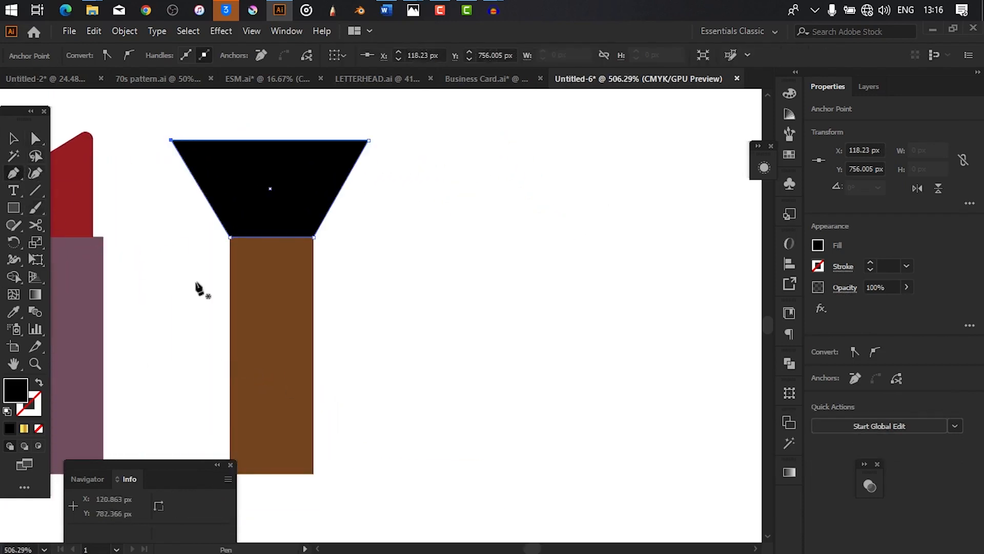
- Curve both long sides of the brown handle slightly outward, making it about 17.3 px wide
scroll(309, 367, "down", 1)
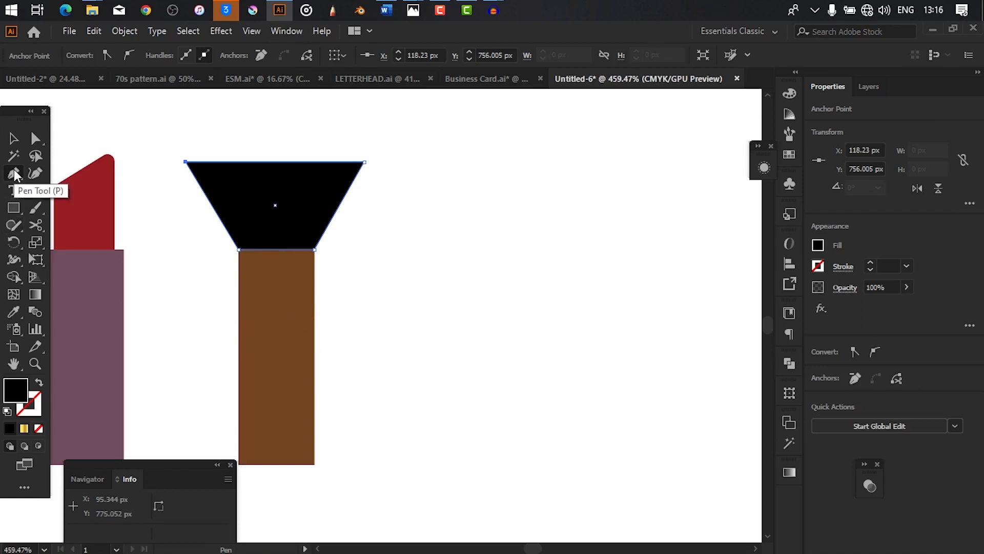
key("ctrl+space")
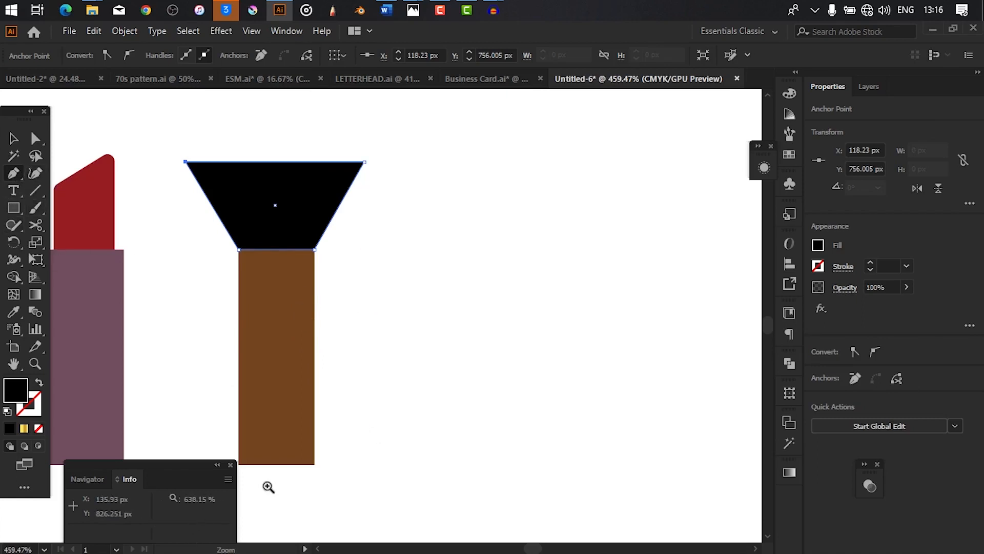
left_click_drag(260, 380, 424, 356)
left_click_drag(354, 311, 346, 291)
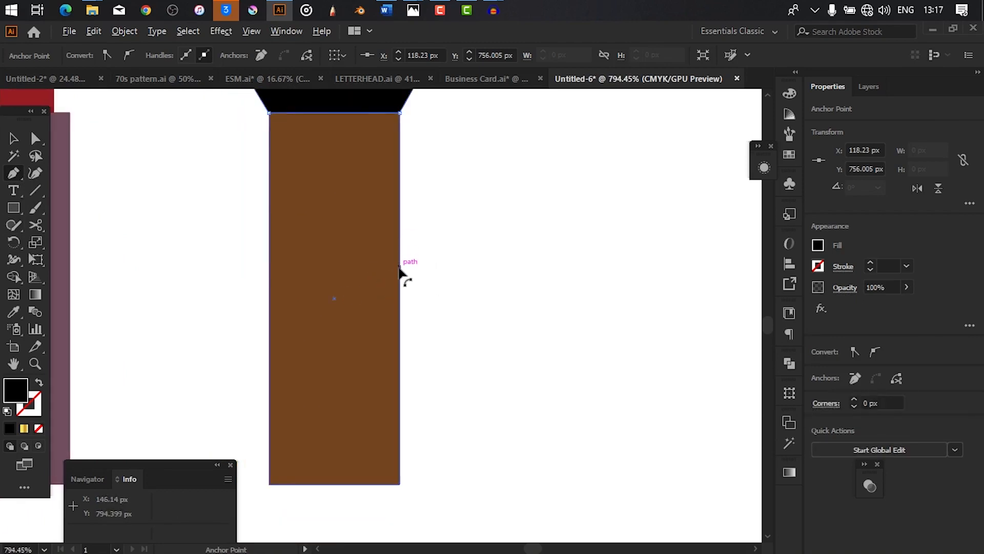
left_click_drag(399, 275, 407, 282)
left_click_drag(269, 290, 258, 290)
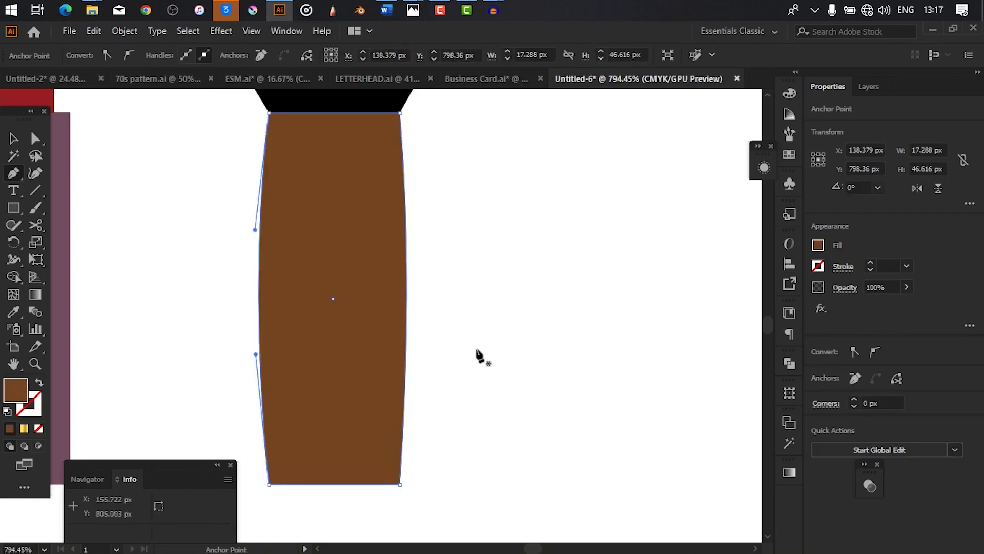
- Lengthen the brown handle downward to about 66.8 px tall, with a width of about 18.6 px
scroll(409, 336, "down", 4)
key("v")
left_click_drag(413, 408, 411, 486)
scroll(499, 295, "down", 1)
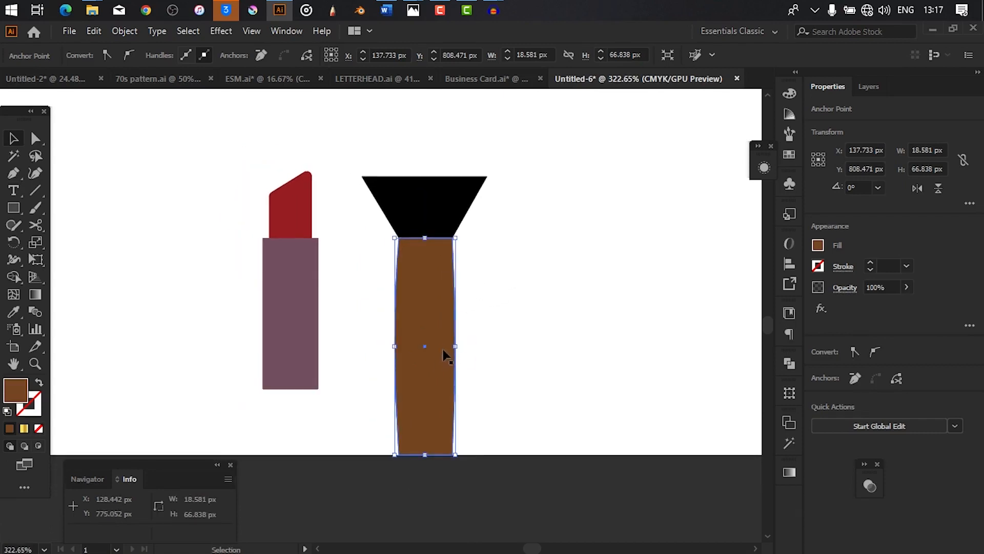
- Narrow the brown handle to about 10.2 px wide and move the black head's two bottom corners inward to meet the handle's top corners
left_click_drag(456, 349, 442, 347)
left_click_drag(476, 318, 474, 291)
left_click(433, 220)
left_click_drag(427, 210, 684, 213)
key("a")
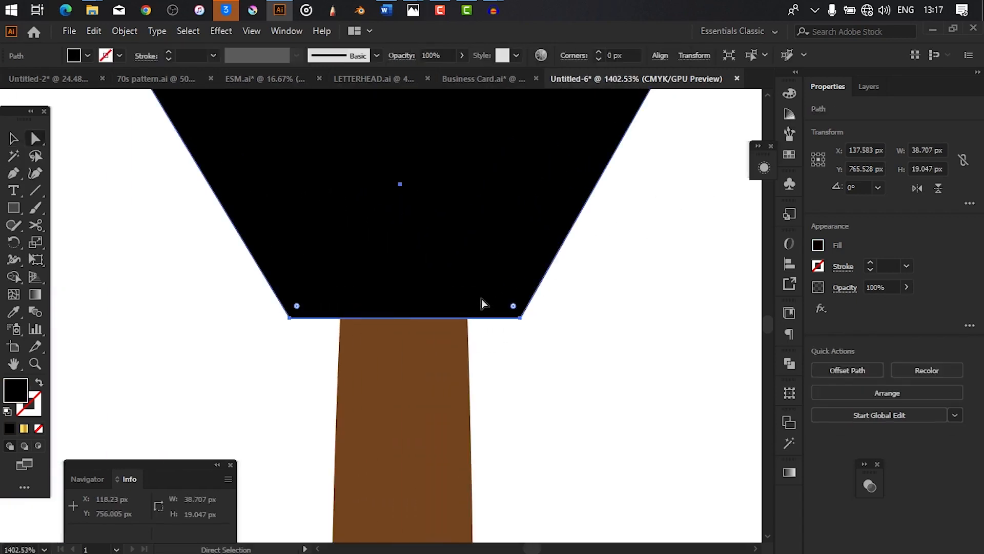
left_click_drag(292, 318, 340, 319)
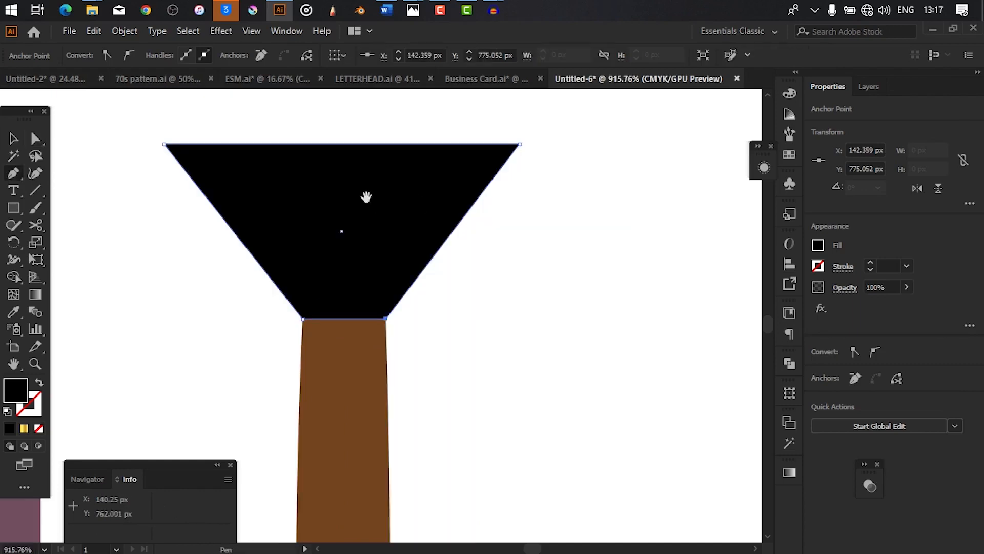
- Curve the black brush head's top edge upward and both slanted sides outward, making it about 21.6 px tall
left_click_drag(360, 208, 385, 251)
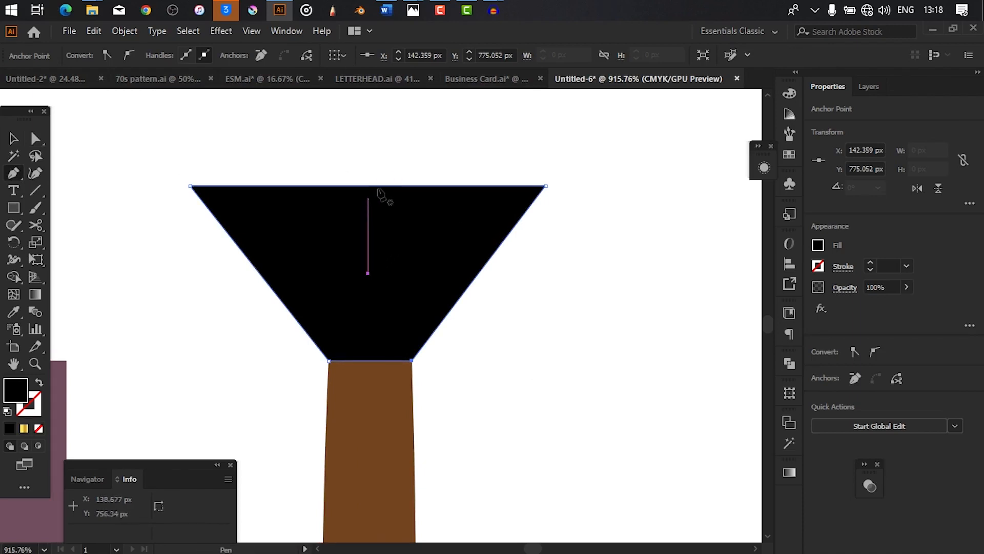
key("alt")
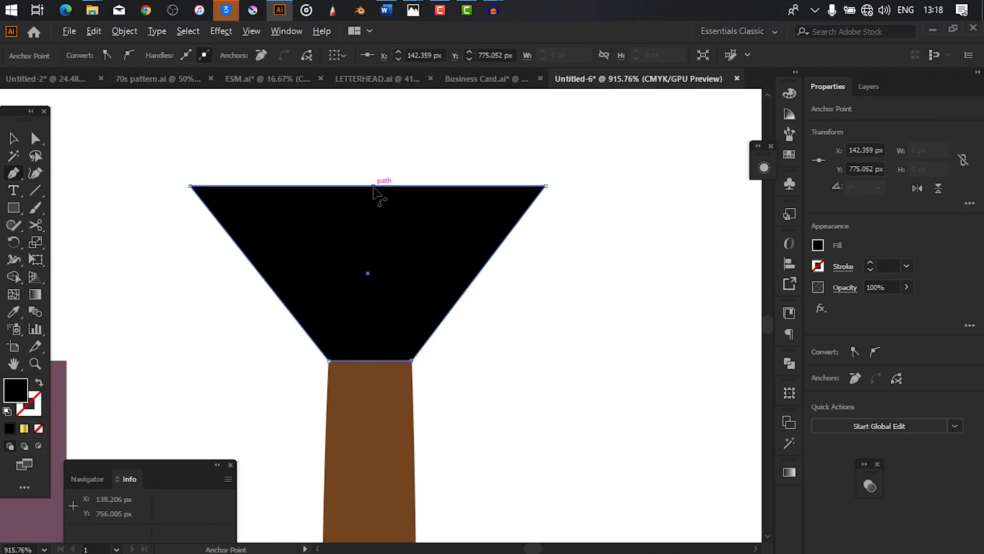
left_click_drag(373, 187, 369, 165)
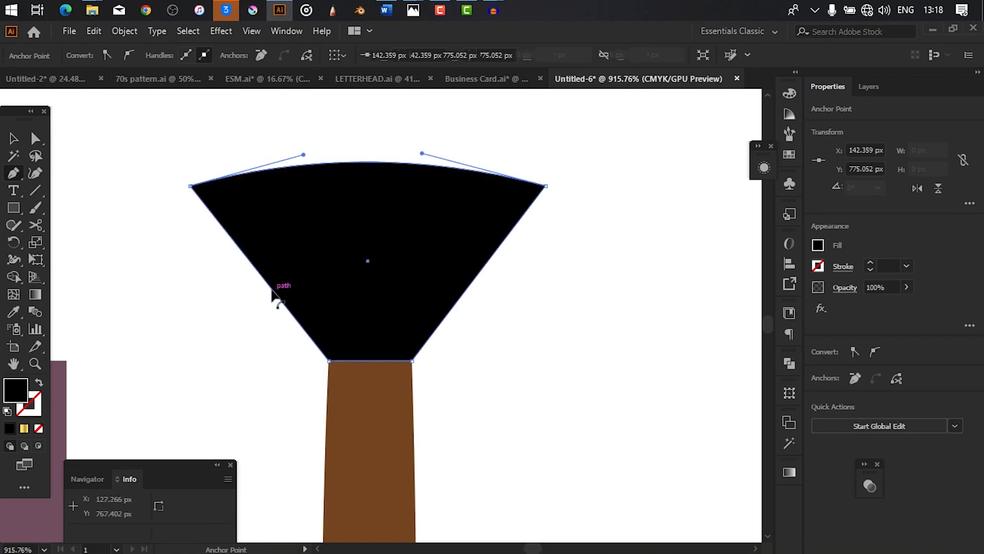
left_click_drag(268, 289, 256, 291)
left_click_drag(475, 279, 482, 287)
- Draw a rectangular band about 12 px wide and 3 px tall across the handle just below the brush head
mouse_move(572, 290)
left_mouse_down()
mouse_move(241, 336)
mouse_move(512, 312)
mouse_move(463, 397)
mouse_move(414, 336)
mouse_move(495, 324)
mouse_move(399, 307)
left_mouse_up()
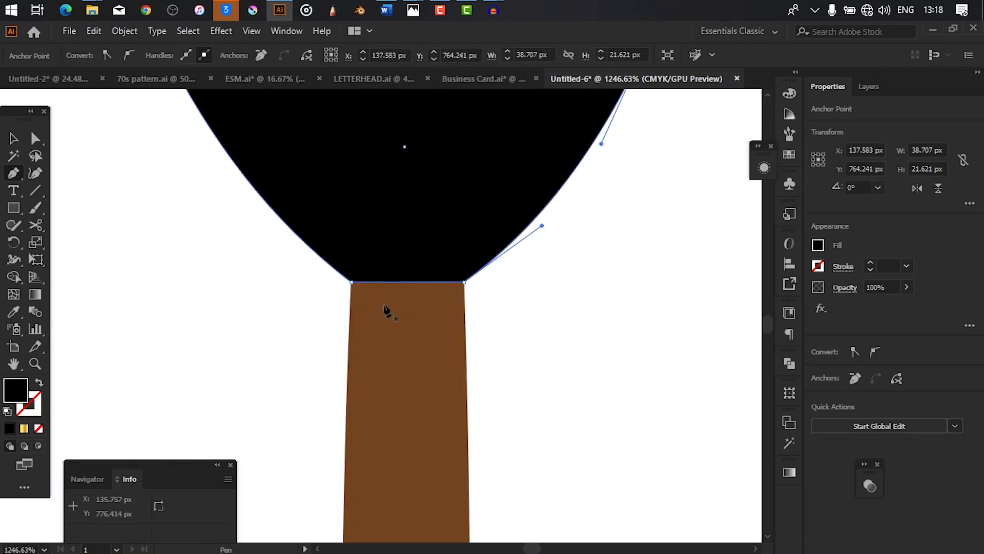
left_click(14, 213)
scroll(352, 325, "up", 3)
left_click_drag(335, 294, 583, 357)
left_click_drag(336, 325, 332, 325)
left_click_drag(646, 307, 457, 345)
left_click_drag(551, 361, 367, 382)
left_click_drag(398, 334, 529, 323)
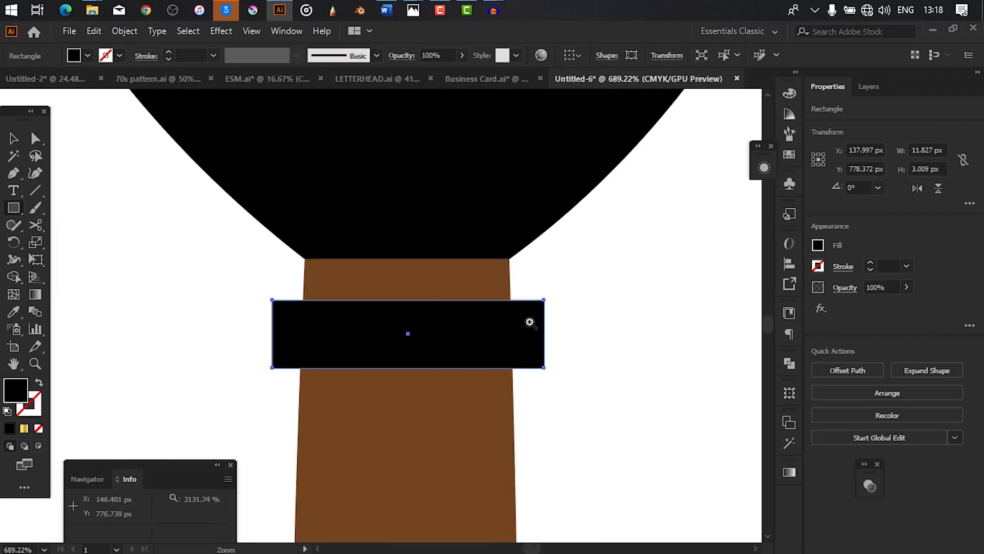
left_click_drag(362, 374, 374, 370)
left_click_drag(668, 229, 528, 272)
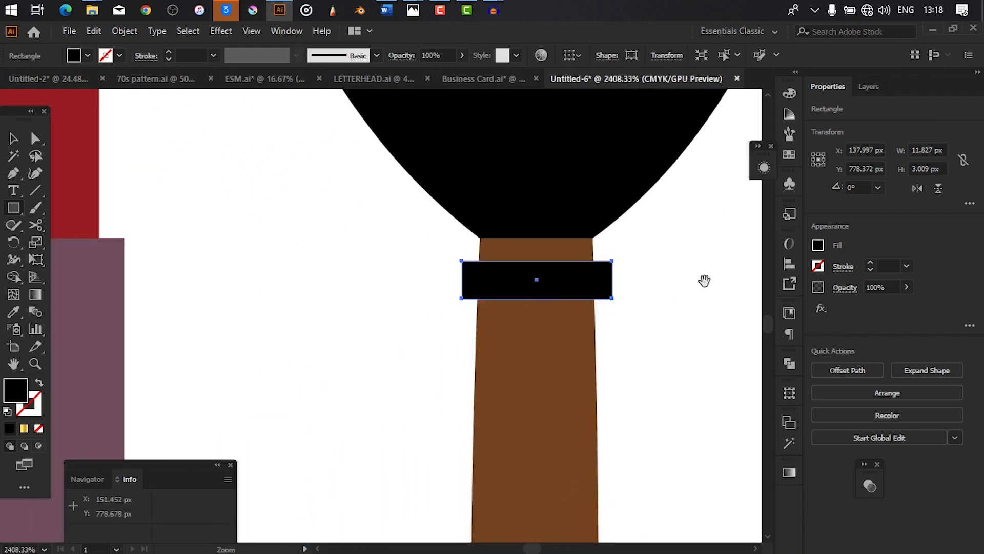
left_click_drag(721, 285, 630, 279)
- Fill the band with a gold gradient matching the script lettering in the white circle
left_click(818, 246)
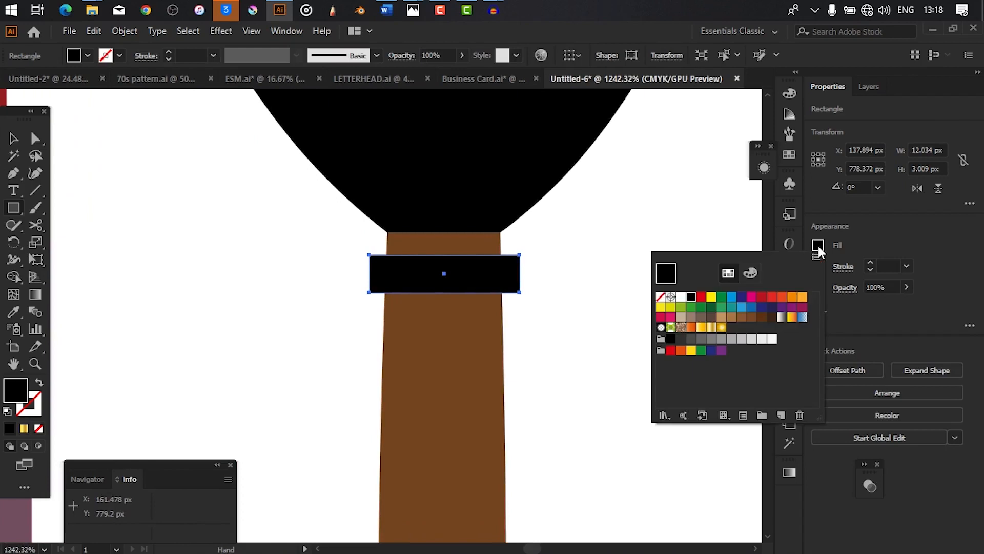
left_click(712, 327)
left_click_drag(666, 267, 524, 342)
left_click_drag(551, 298, 487, 314)
left_click_drag(589, 203, 579, 255)
left_click_drag(619, 226, 528, 256)
left_click_drag(641, 206, 583, 318)
left_click_drag(599, 278, 518, 315)
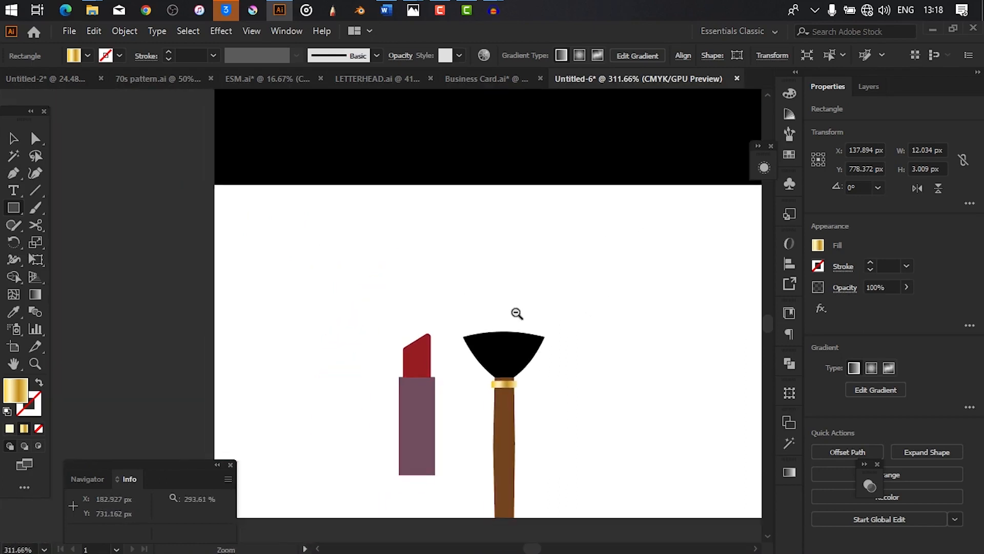
left_click_drag(598, 263, 520, 274)
left_click_drag(578, 250, 461, 392)
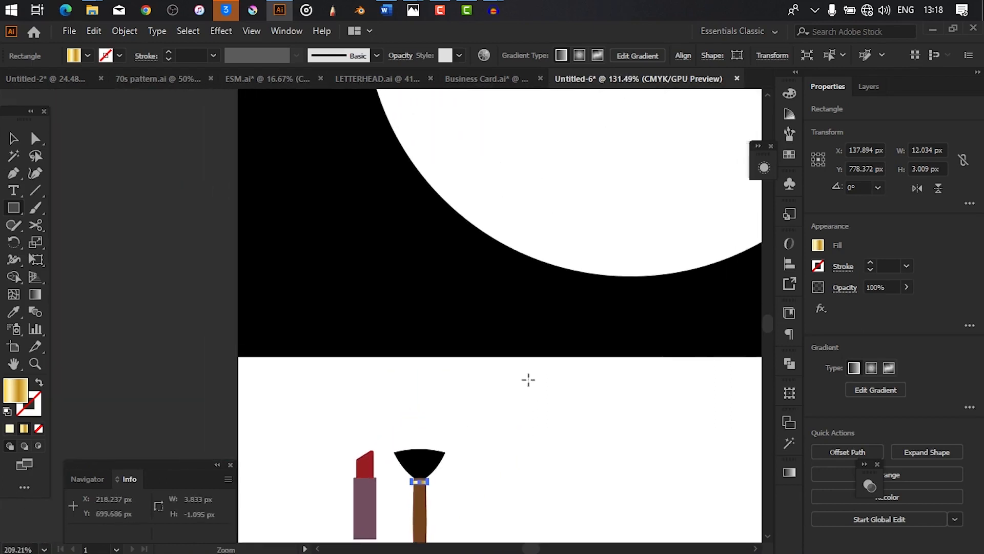
left_click(19, 312)
left_click_drag(688, 267, 554, 313)
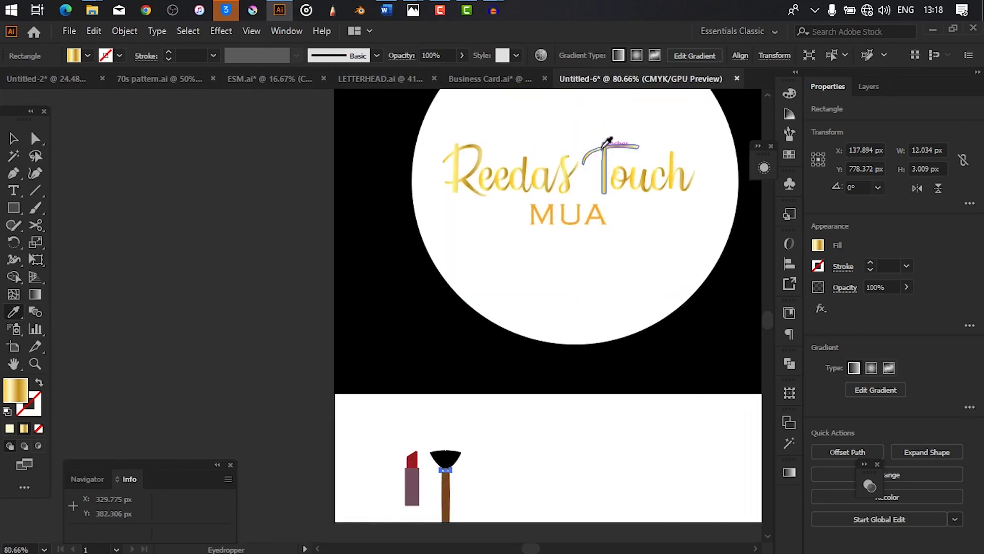
left_click_drag(458, 472, 594, 476)
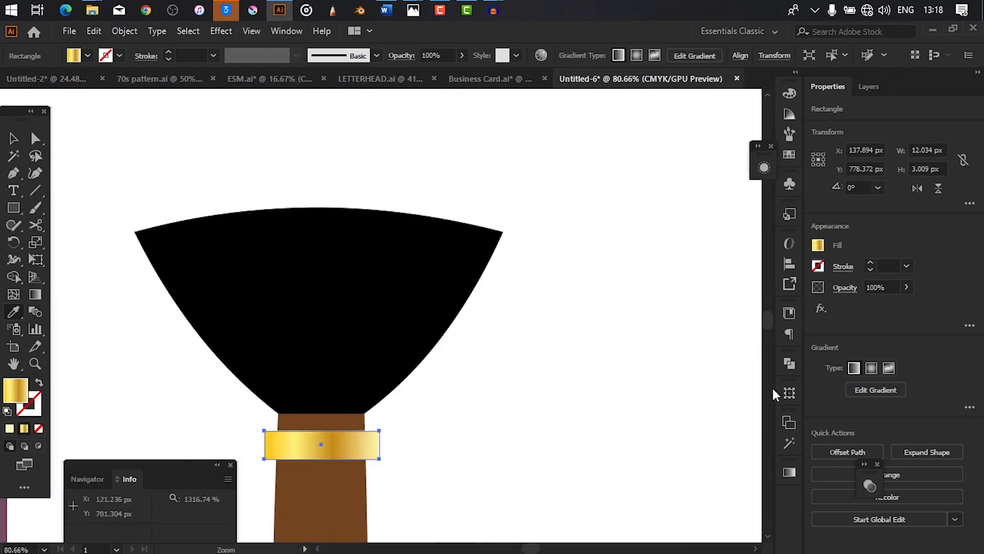
- Trim both overhanging ends of the gold band to the handle's edges with Shape Builder, and deselect the shapes
mouse_move(302, 457)
left_mouse_down()
mouse_move(327, 382)
mouse_move(492, 374)
mouse_move(517, 363)
left_mouse_up()
key("v")
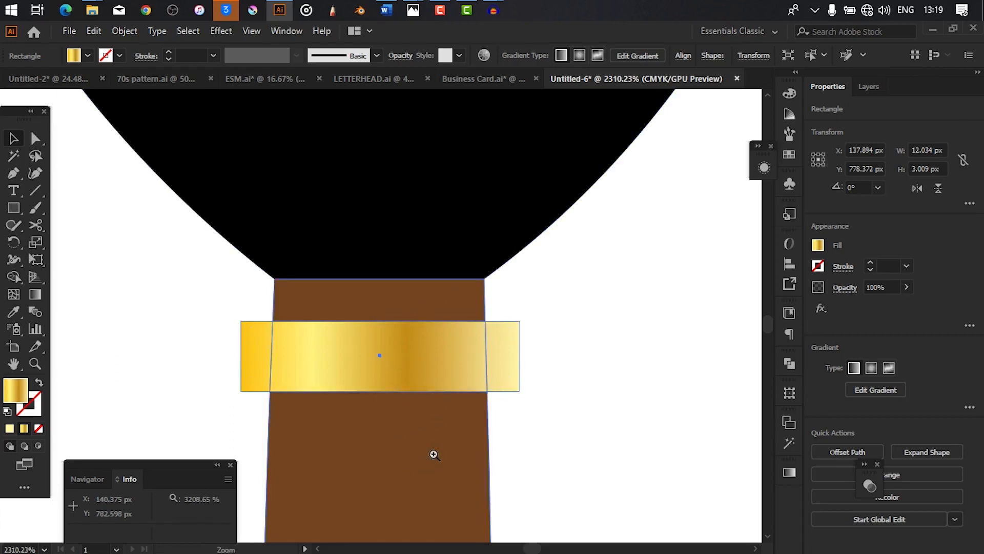
scroll(437, 452, "down", 1, "alt")
scroll(416, 461, "down", 2)
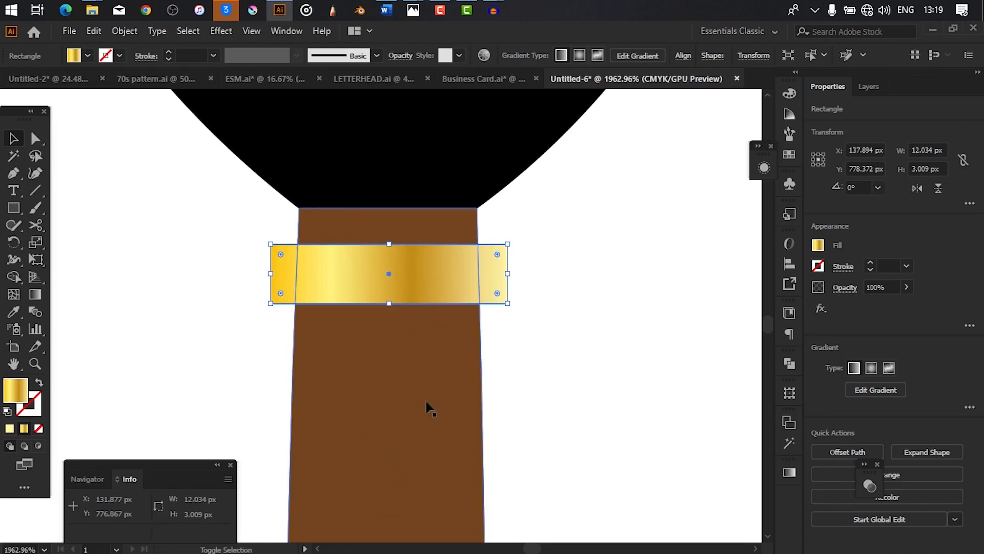
left_click(415, 353, "shift")
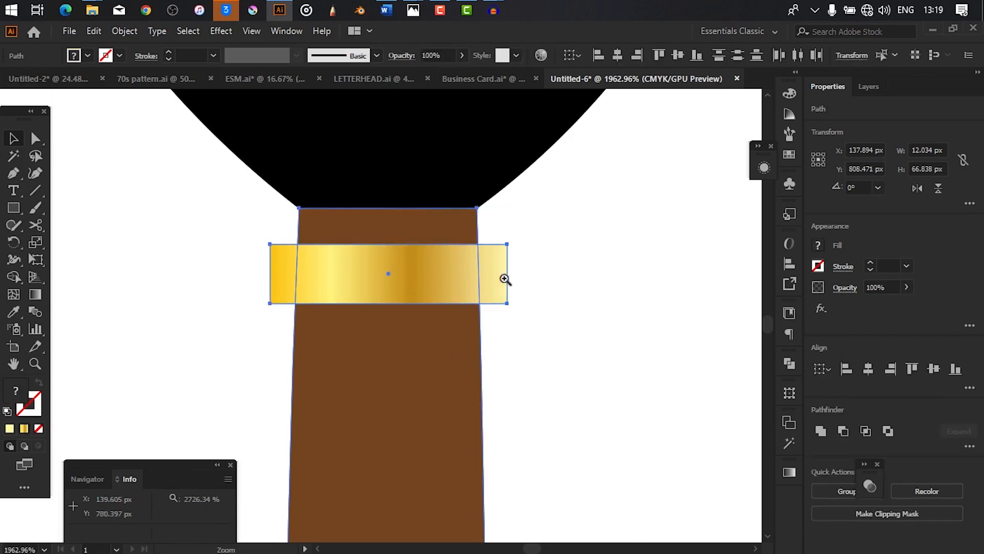
scroll(525, 282, "down", 3)
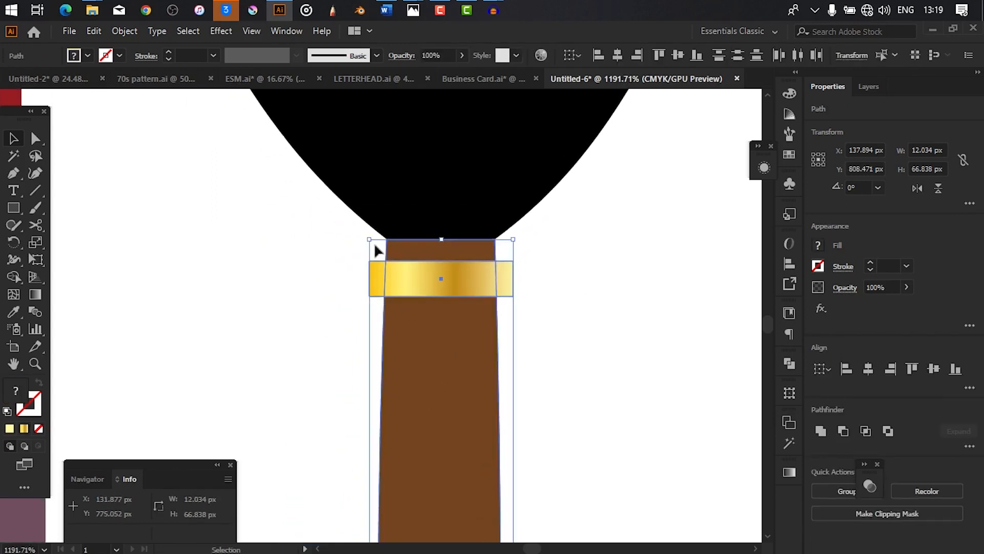
left_click(13, 279)
scroll(456, 266, "up", 3)
left_click_drag(457, 265, 589, 269)
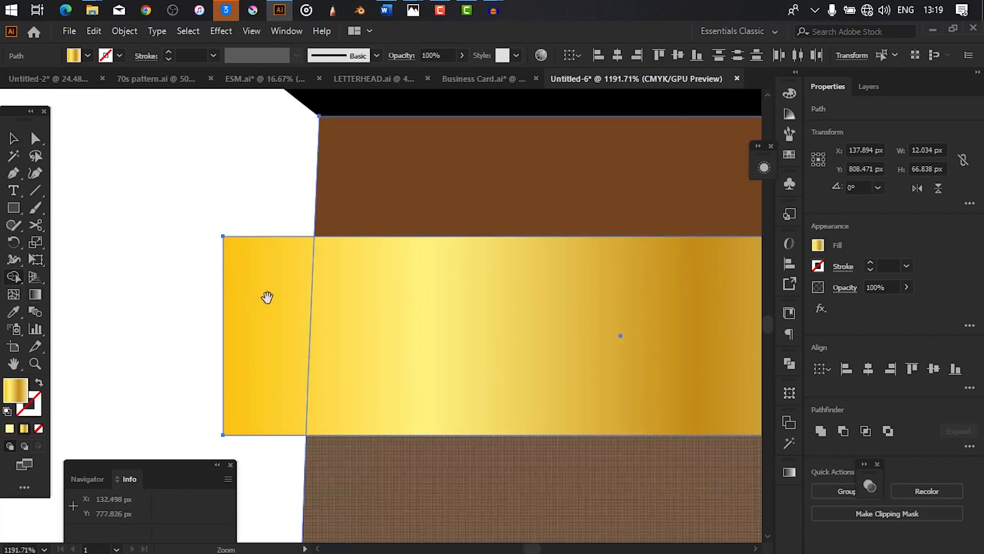
left_click_drag(435, 301, 328, 307)
left_click_drag(493, 317, 337, 279)
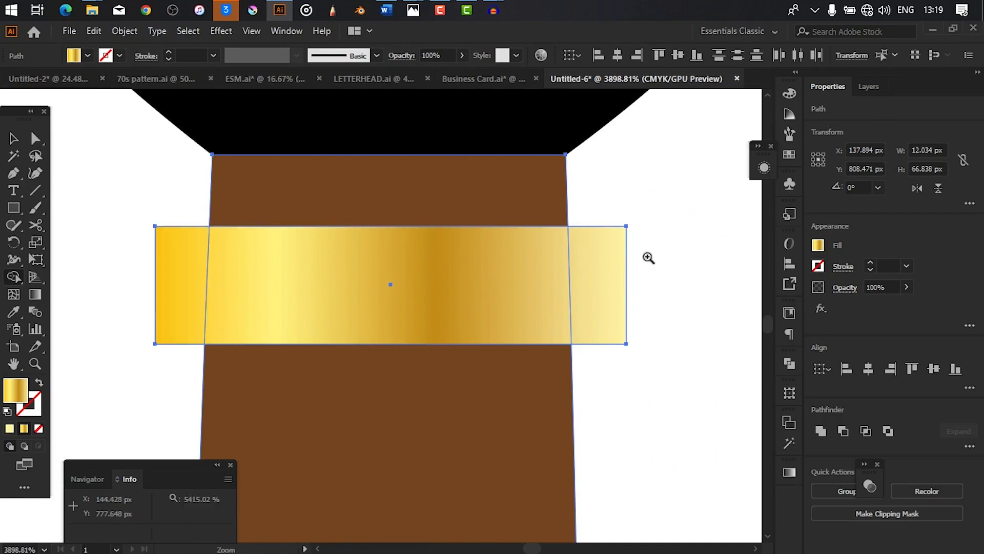
scroll(648, 257, "down", 2)
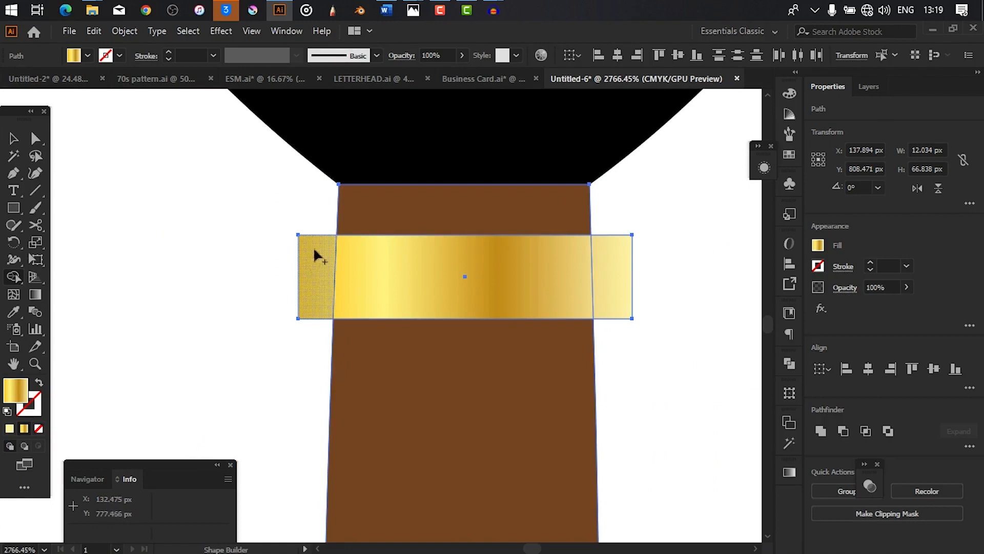
left_click(314, 268, "alt")
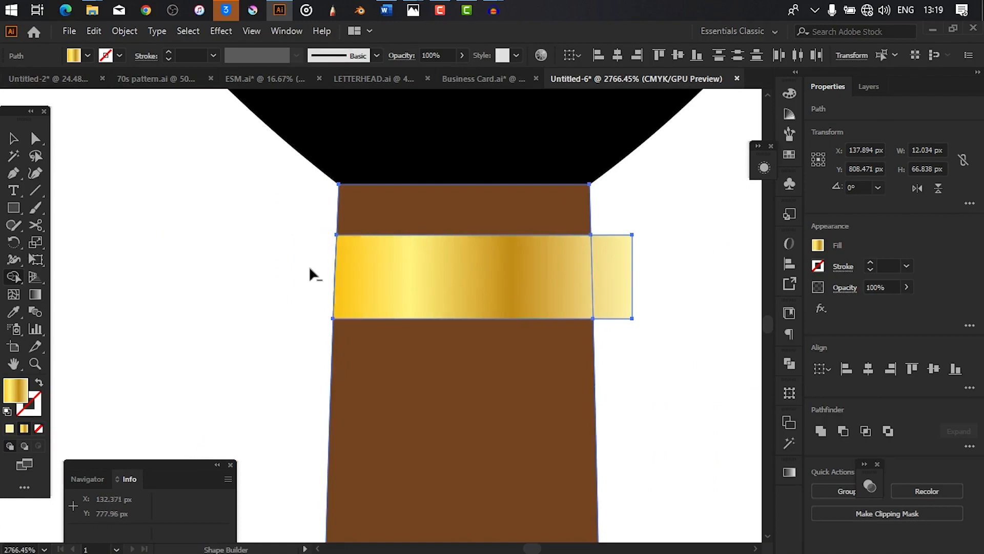
left_click(616, 259, "alt")
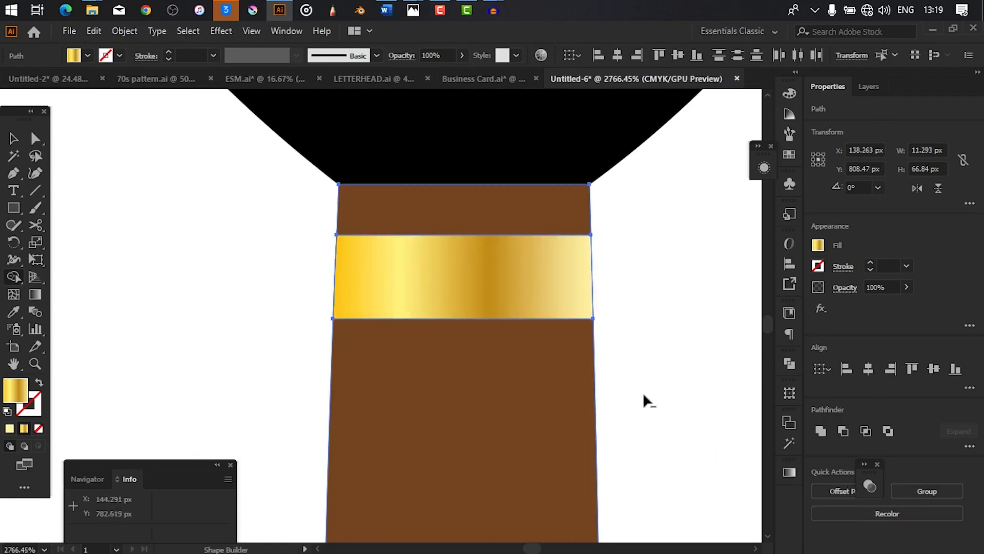
mouse_move(643, 294)
left_mouse_down()
mouse_move(398, 332)
mouse_move(677, 330)
left_mouse_up()
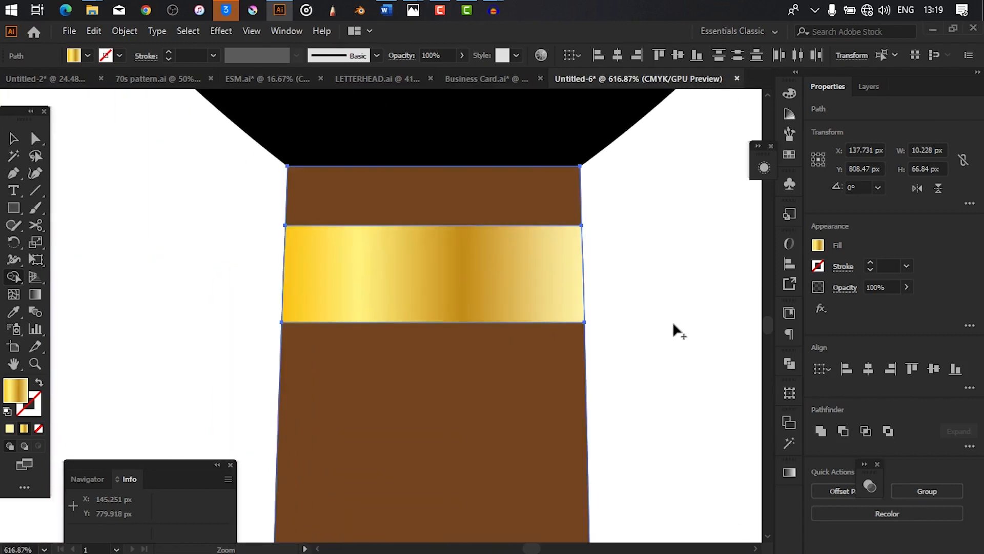
key("v")
left_click(597, 267)
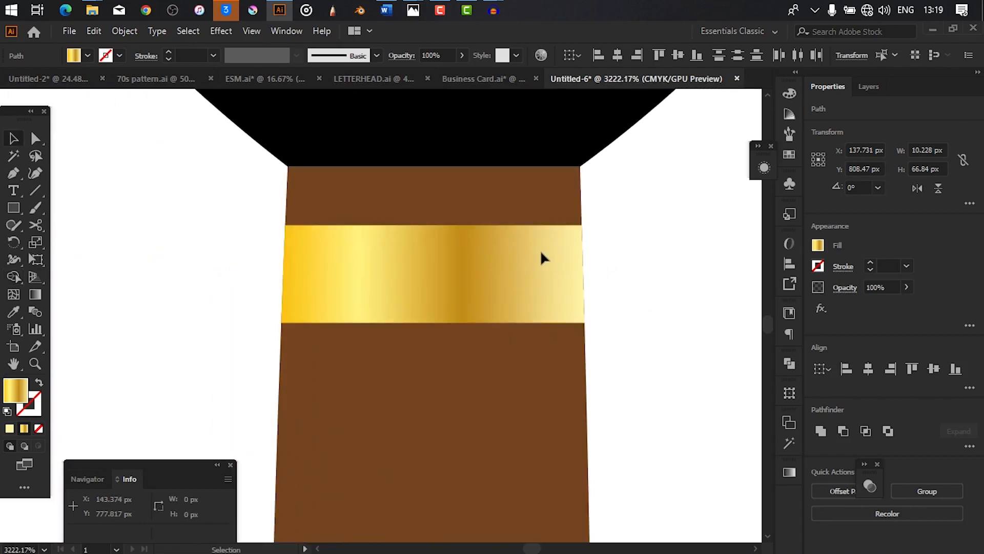
left_click(533, 277)
left_click_drag(537, 284, 525, 320)
key("ctrl+z")
- Recolour the black brush head with the light orange swatch
left_click_drag(661, 274, 518, 271)
left_click_drag(685, 326, 573, 279)
left_click_drag(589, 281, 519, 293)
left_click_drag(630, 263, 513, 278)
left_click_drag(680, 254, 734, 308)
left_click_drag(590, 297, 651, 376)
left_click(540, 316)
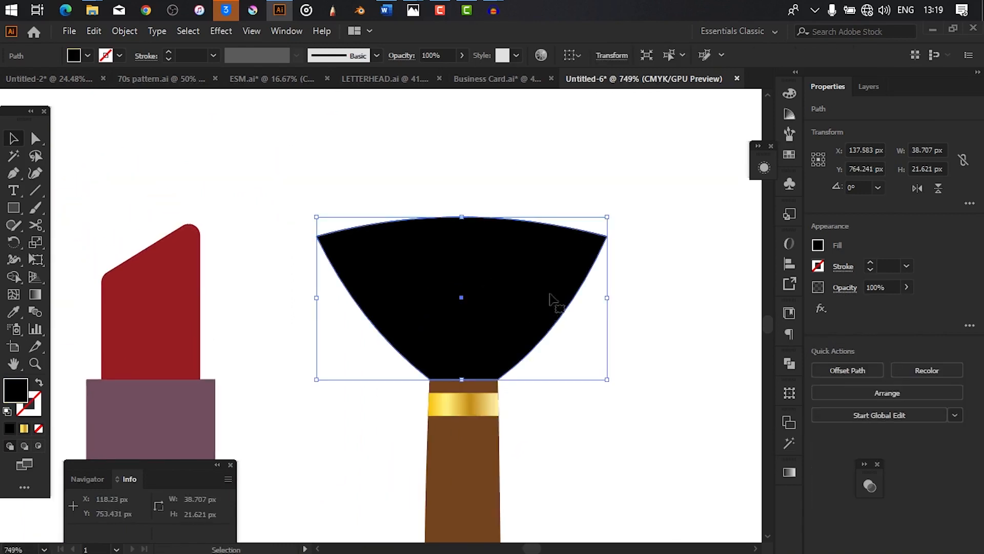
left_click(818, 246)
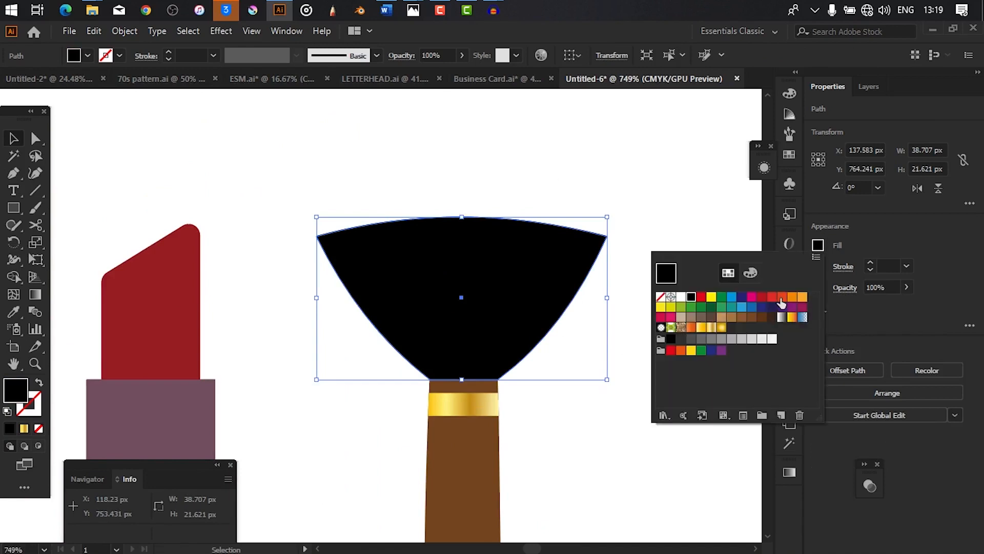
left_click(781, 298)
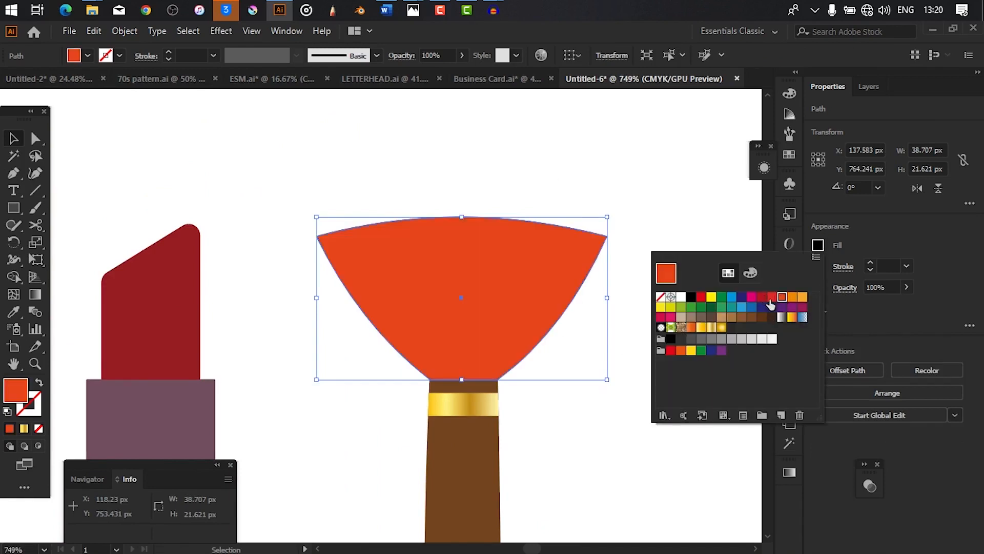
left_click(792, 297)
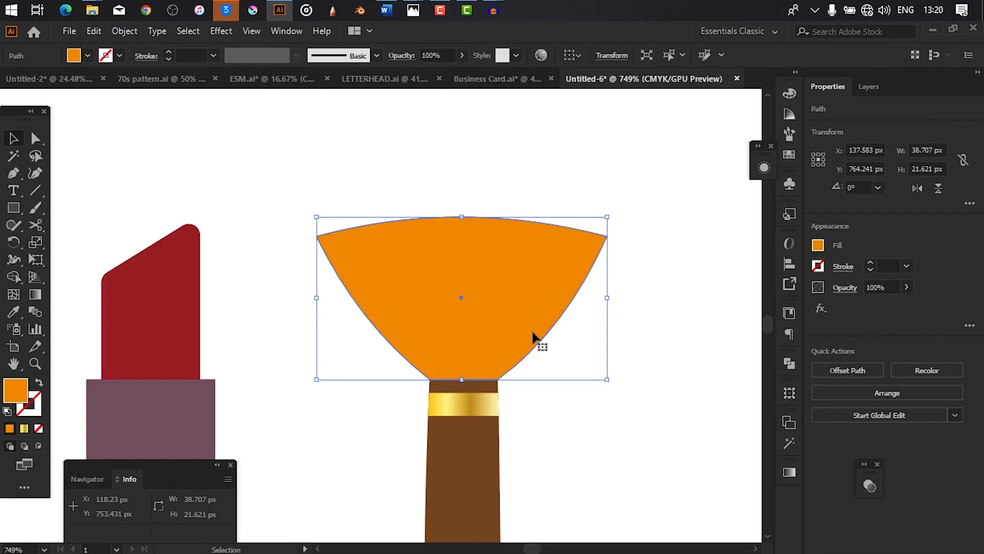
- Round the orange brush head's two top corners equally, reducing its width to about 33.8 px, and deselect it
left_click_drag(584, 325, 529, 319)
left_click_drag(614, 297, 725, 274)
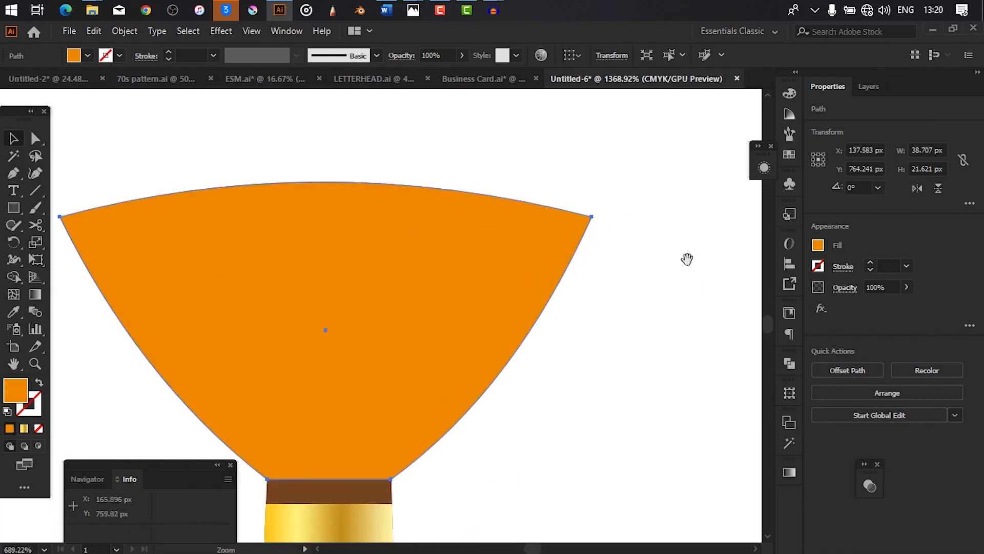
key("a")
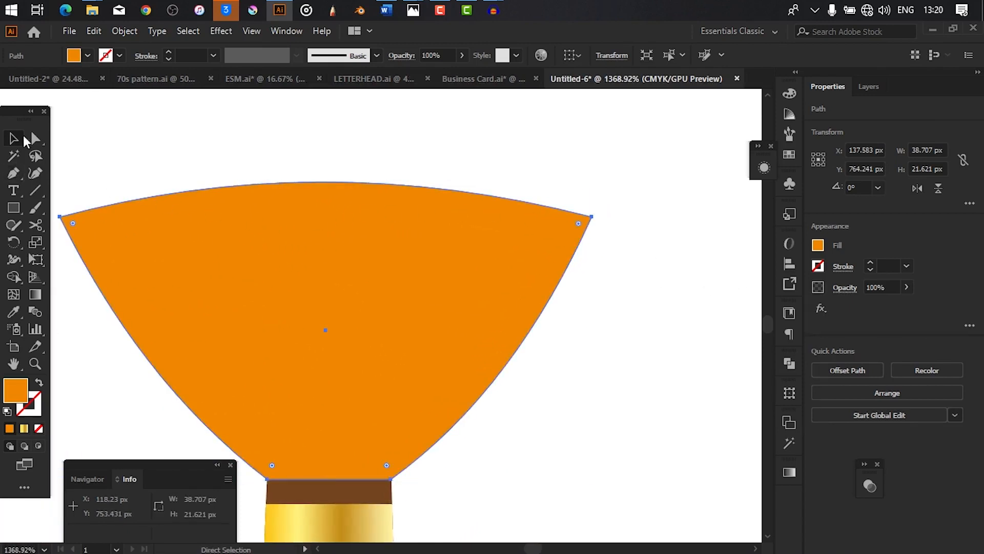
left_click(34, 140)
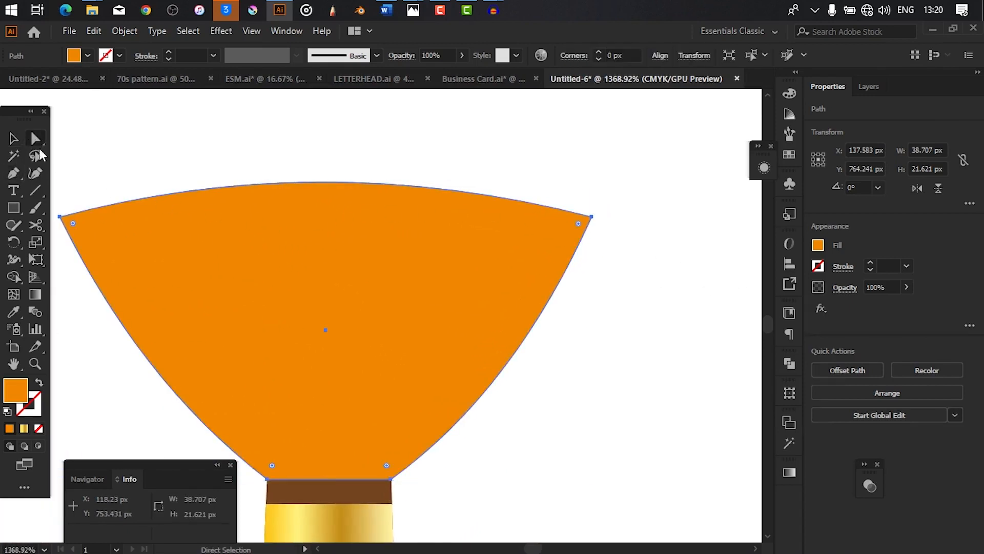
left_click(60, 217)
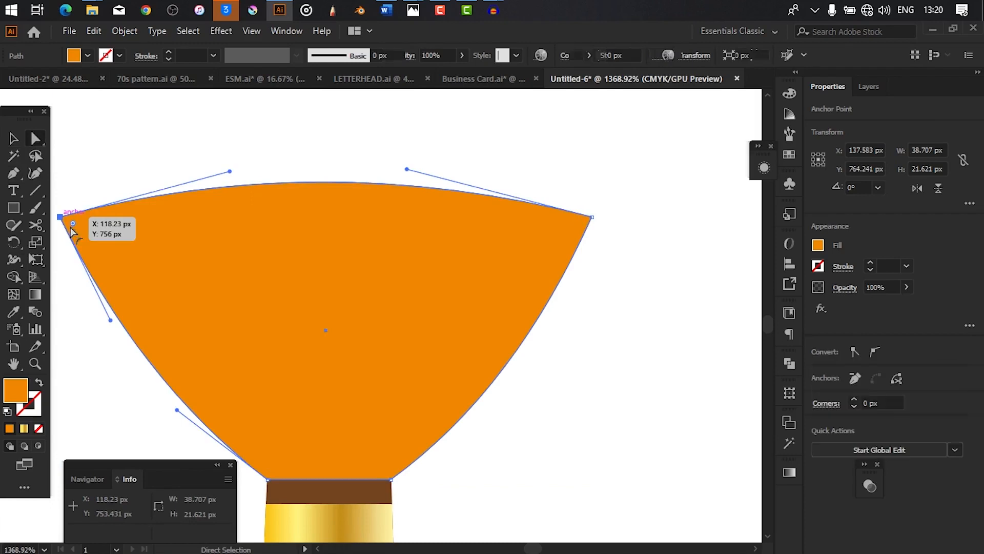
left_click(592, 217, "shift")
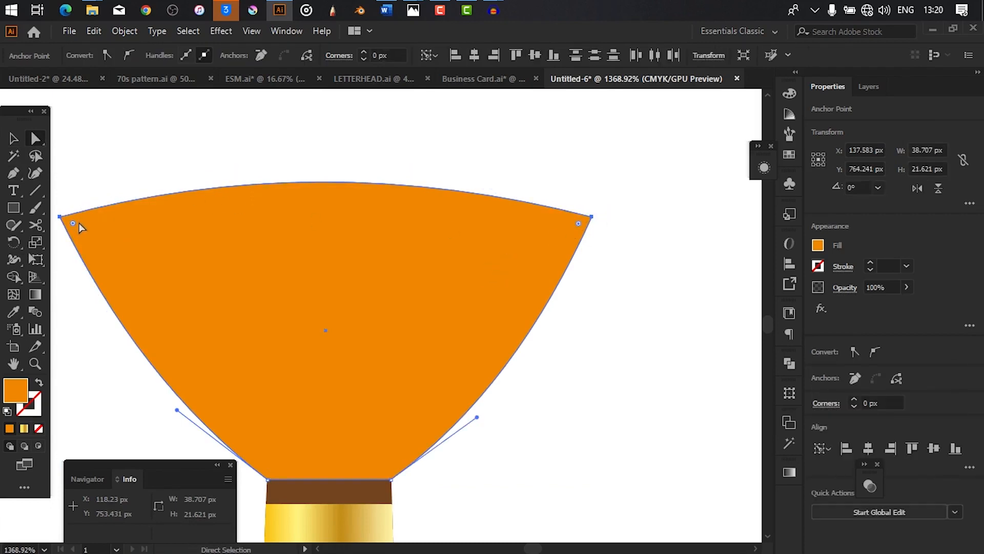
left_click_drag(76, 223, 102, 247)
left_click_drag(510, 364, 392, 350)
left_click_drag(233, 278, 270, 299)
mouse_move(494, 334)
left_mouse_down()
mouse_move(313, 312)
mouse_move(154, 308)
mouse_move(314, 323)
mouse_move(500, 300)
left_mouse_up()
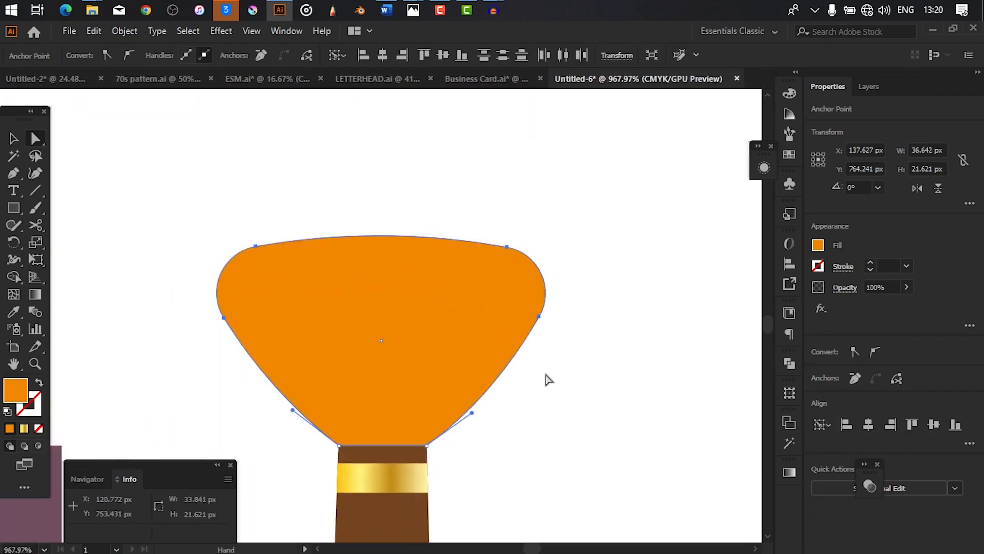
key("v")
left_click(562, 388)
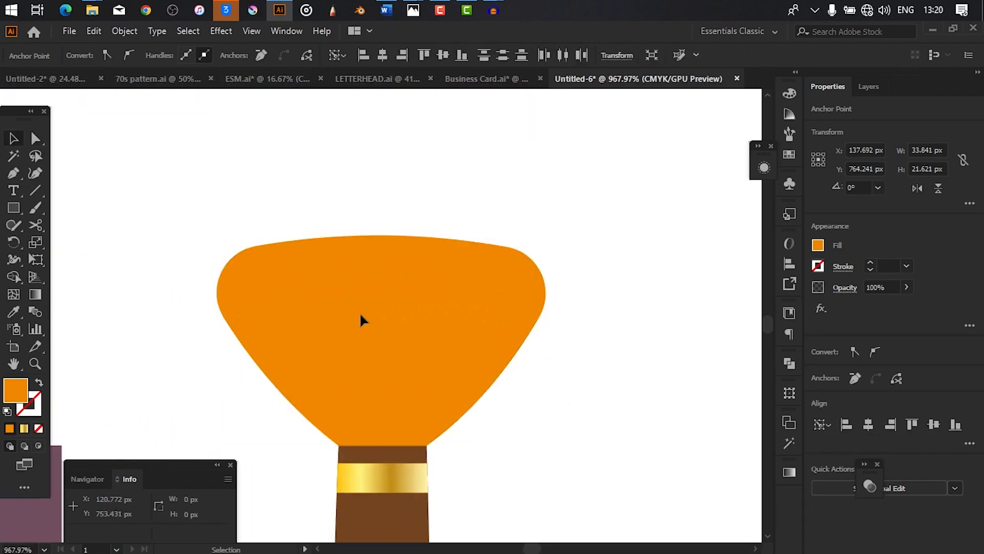
- Fill the orange brush head with the white-to-black linear gradient swatch
left_click(395, 339)
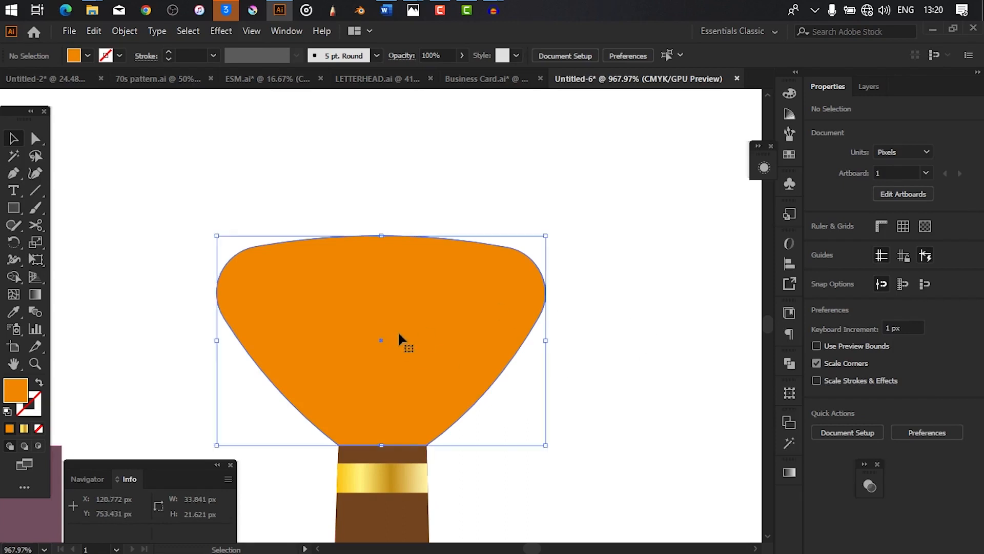
left_click(819, 245)
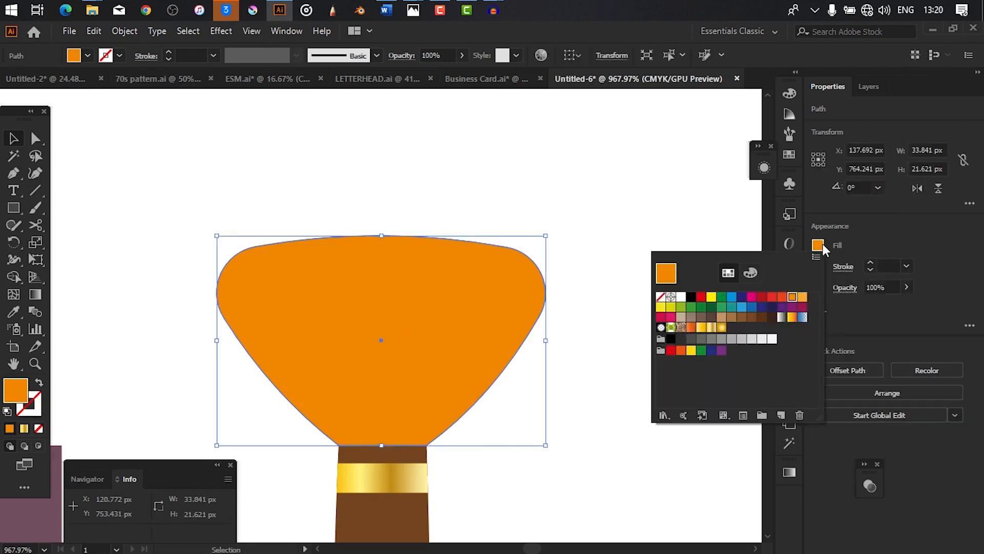
left_click(781, 317)
left_click(544, 389)
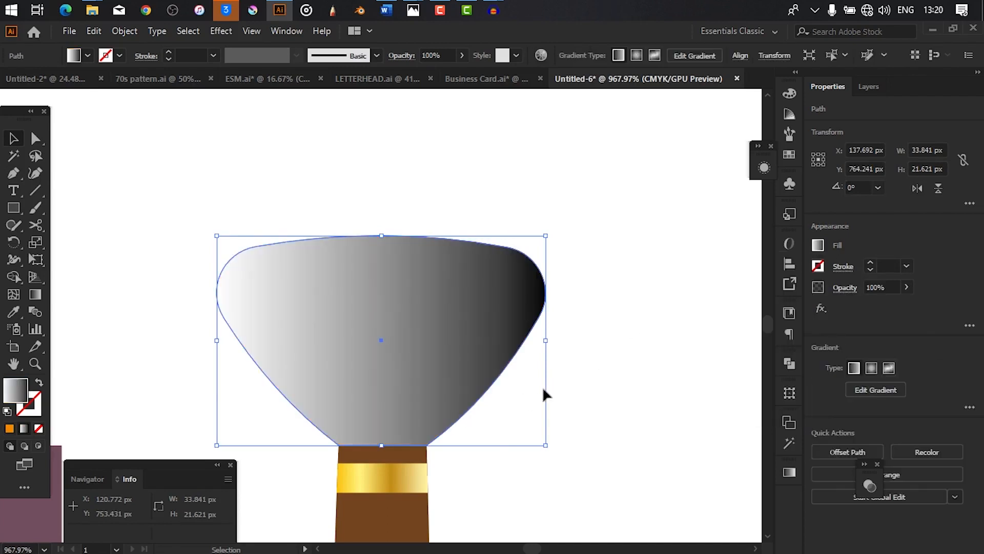
- Recolour the white start stop of the brush head's gradient with the light orange swatch
left_click(791, 472)
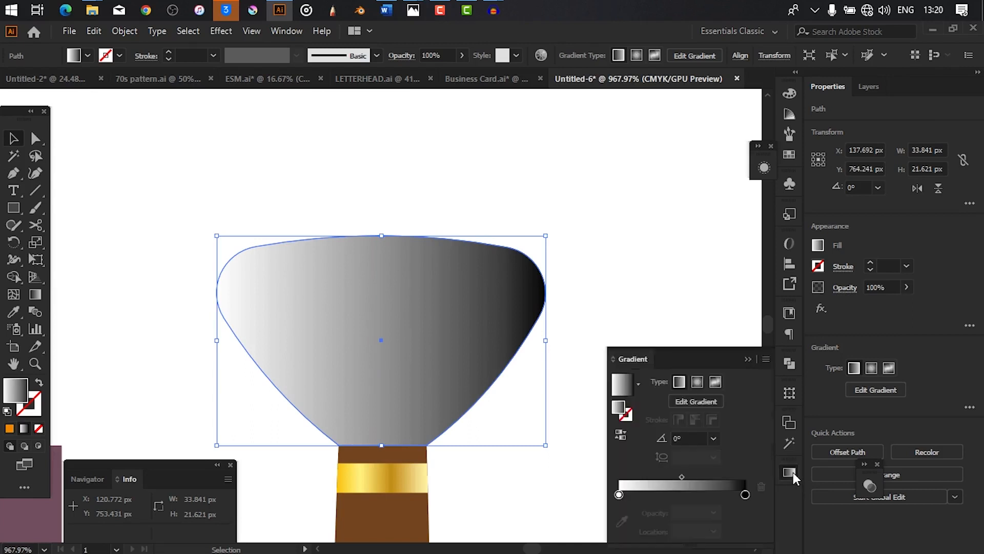
left_click(619, 496)
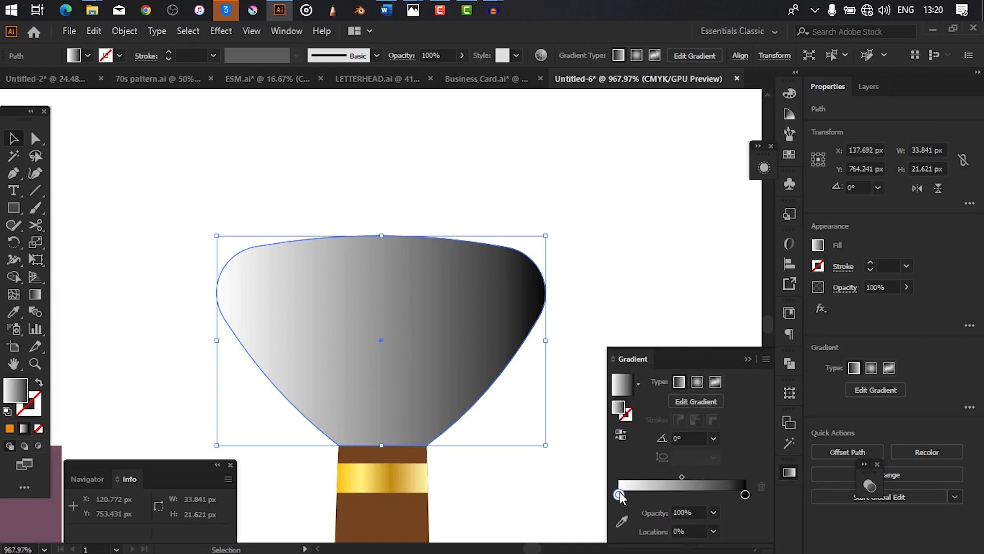
double_click(619, 495)
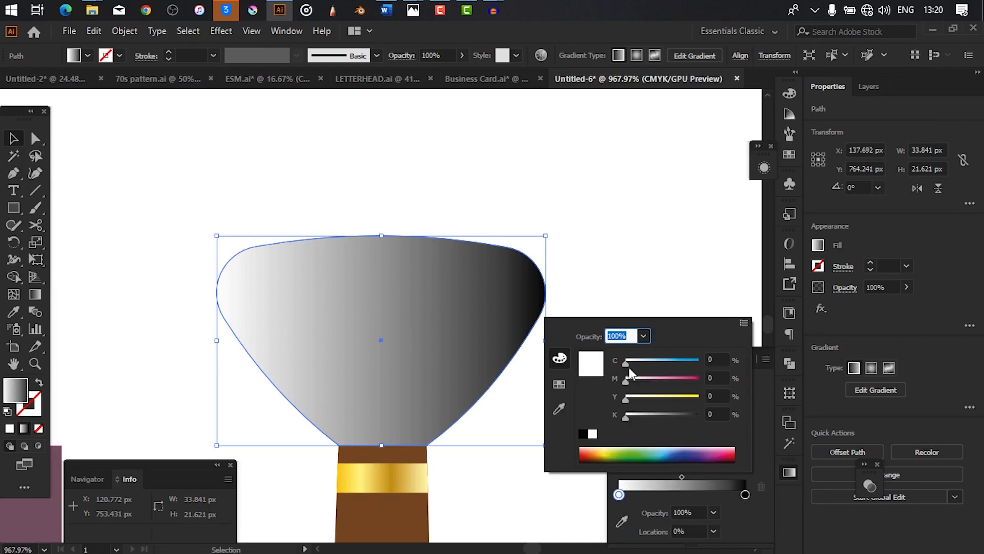
left_click(559, 384)
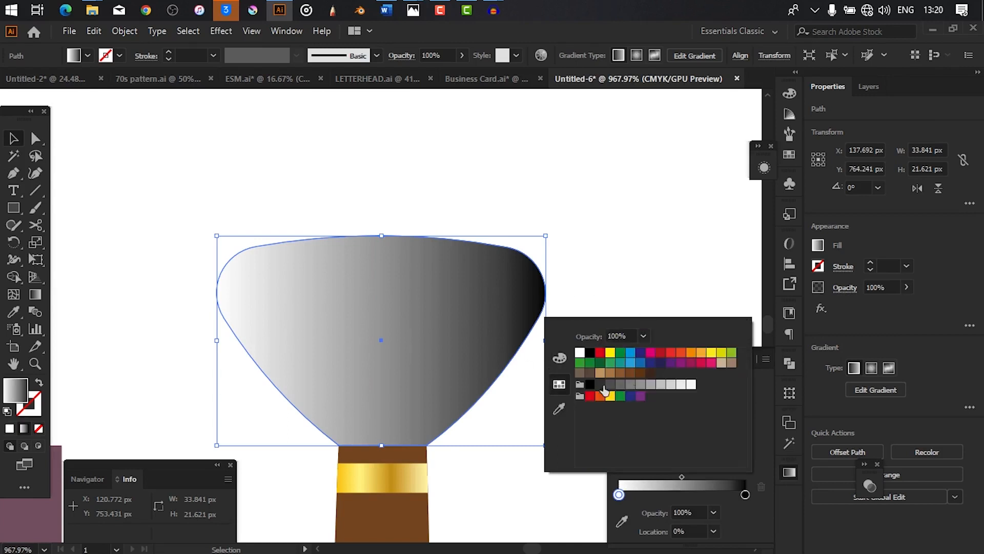
left_click(691, 354)
left_click(759, 515)
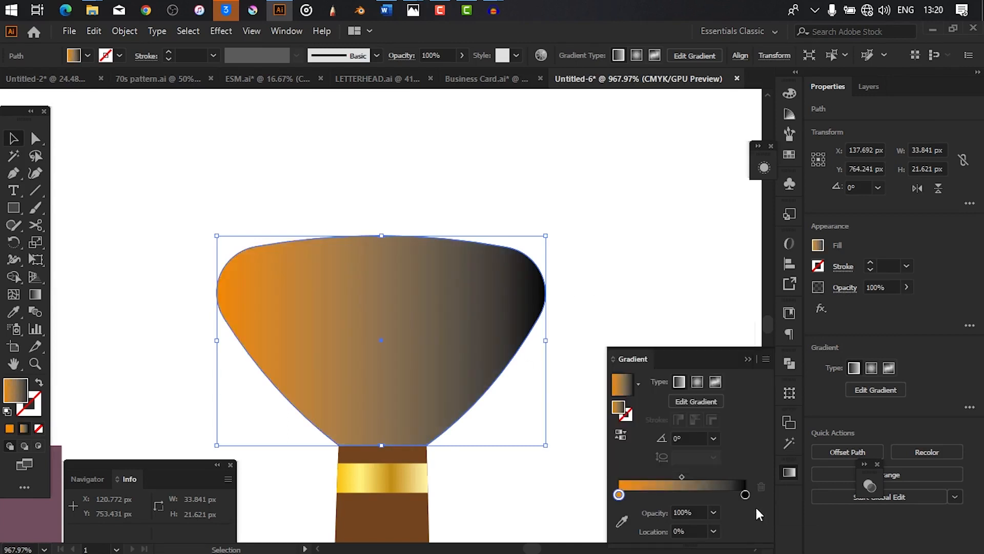
- Recolour the black end stop of the brush head's gradient with the red-orange swatch
left_click(745, 494)
double_click(746, 495)
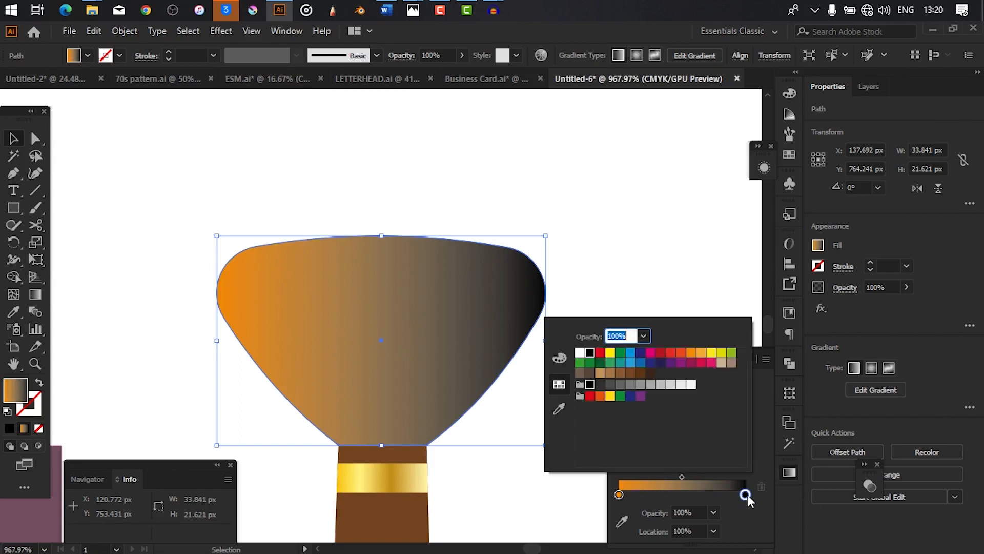
left_click(680, 357)
left_click(458, 420)
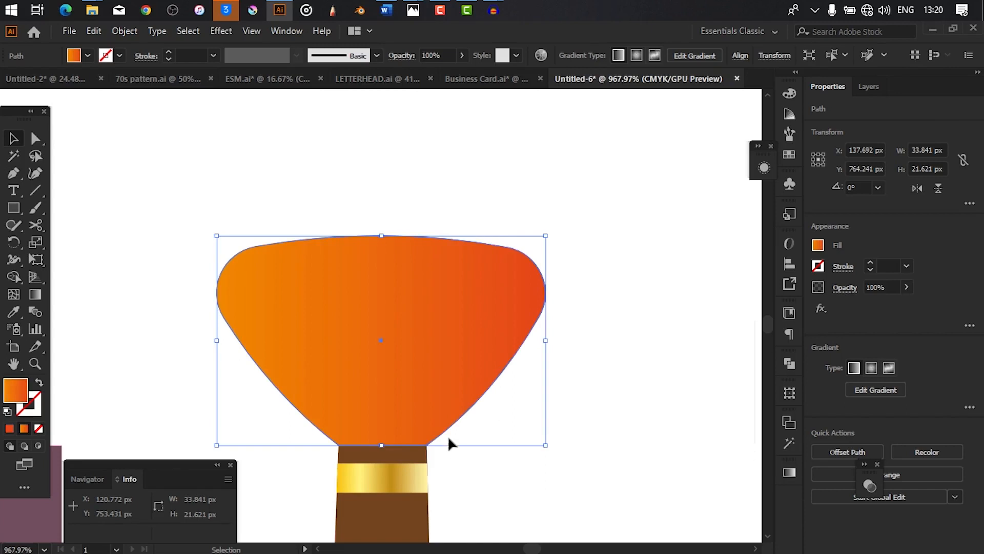
- Redirect the brush head's gradient vertically, running from light orange above its top edge to red-orange below its base
left_click(33, 292)
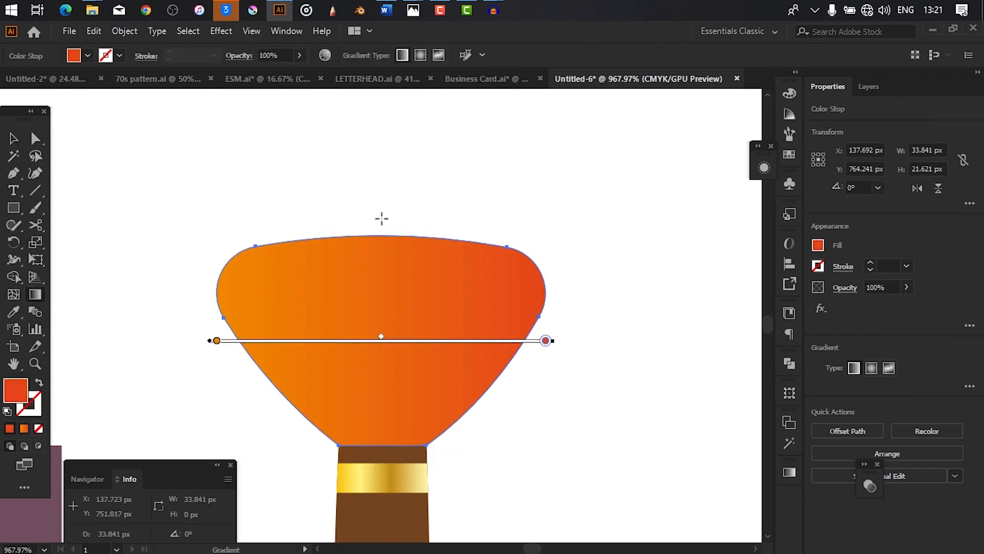
mouse_move(383, 223)
left_mouse_down()
mouse_move(395, 330)
mouse_move(382, 468)
left_mouse_up()
mouse_move(457, 474)
left_mouse_down()
mouse_move(226, 440)
mouse_move(407, 433)
mouse_move(192, 392)
mouse_move(426, 371)
mouse_move(414, 346)
left_mouse_up()
mouse_move(448, 363)
left_mouse_down()
mouse_move(329, 349)
mouse_move(510, 349)
left_mouse_up()
left_click_drag(352, 197, 523, 236)
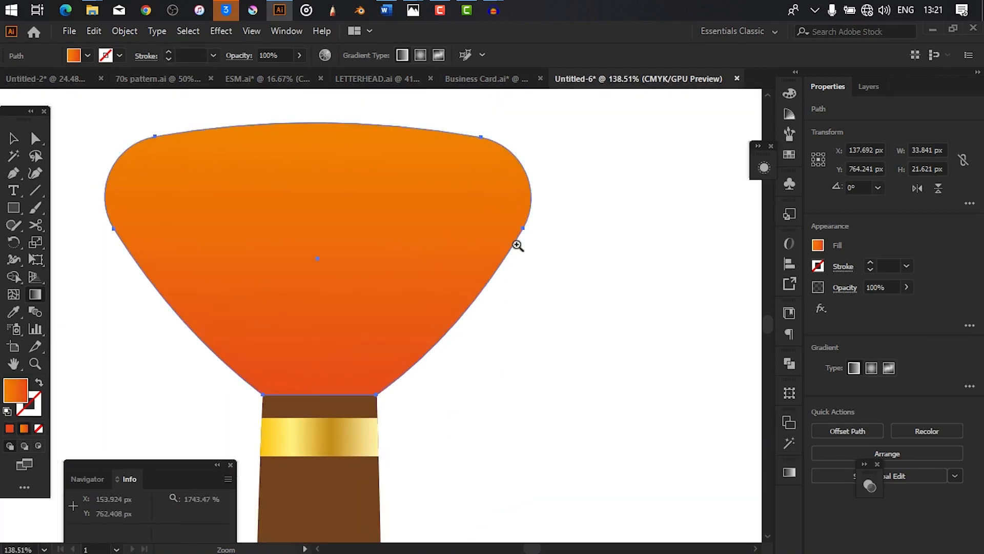
- Shorten the brown brush handle from its lower end to a height of about 63 px, just above the artboard's lower edge
left_click_drag(425, 200, 90, 253)
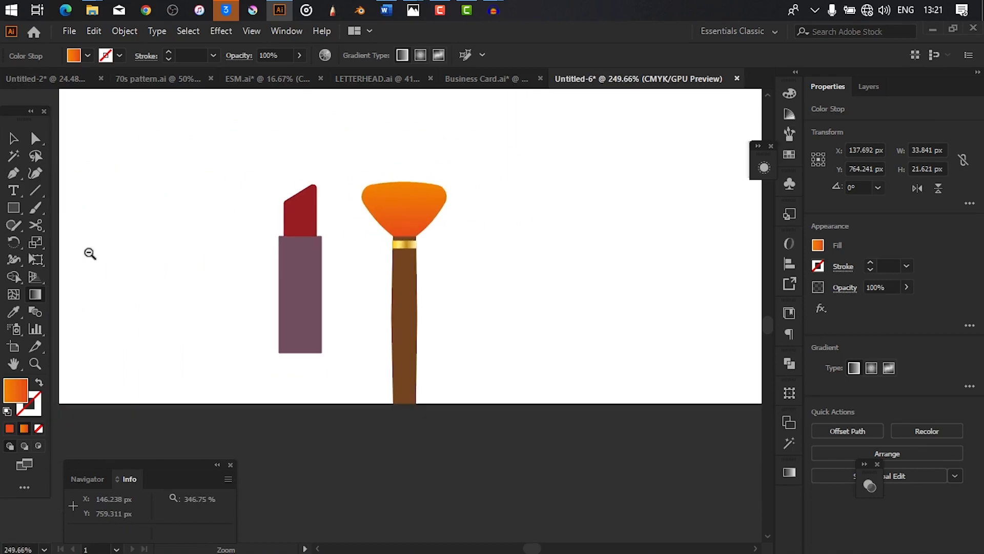
left_click_drag(405, 302, 311, 307)
key("v")
left_click(312, 395)
left_click_drag(311, 408, 312, 398)
left_click_drag(367, 318, 263, 313)
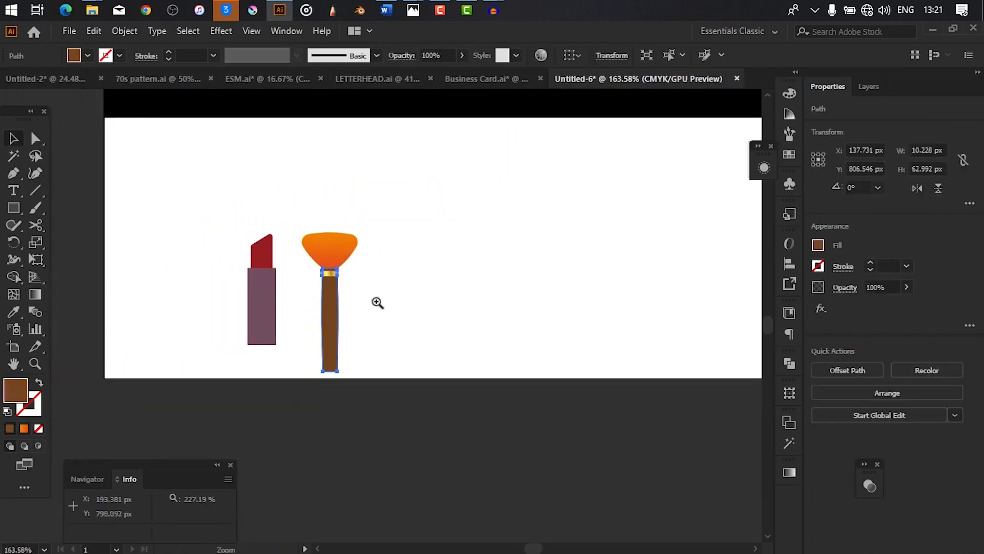
- Draw an upright rectangle about 17 by 40.5 px to the right of the makeup brush
left_click_drag(378, 304, 458, 320)
left_click_drag(438, 233, 370, 246)
left_click_drag(441, 267, 382, 299)
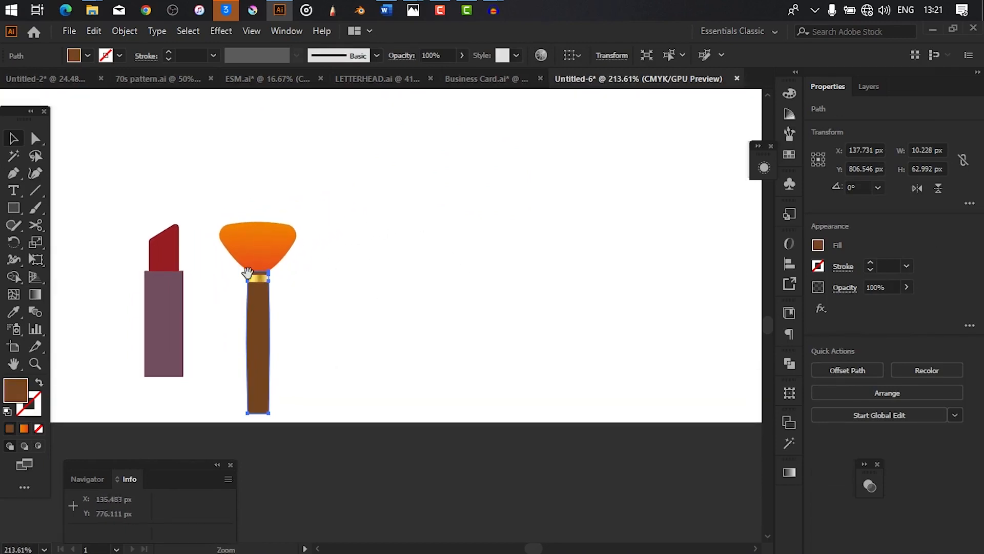
left_click_drag(236, 284, 266, 301)
left_click(14, 208)
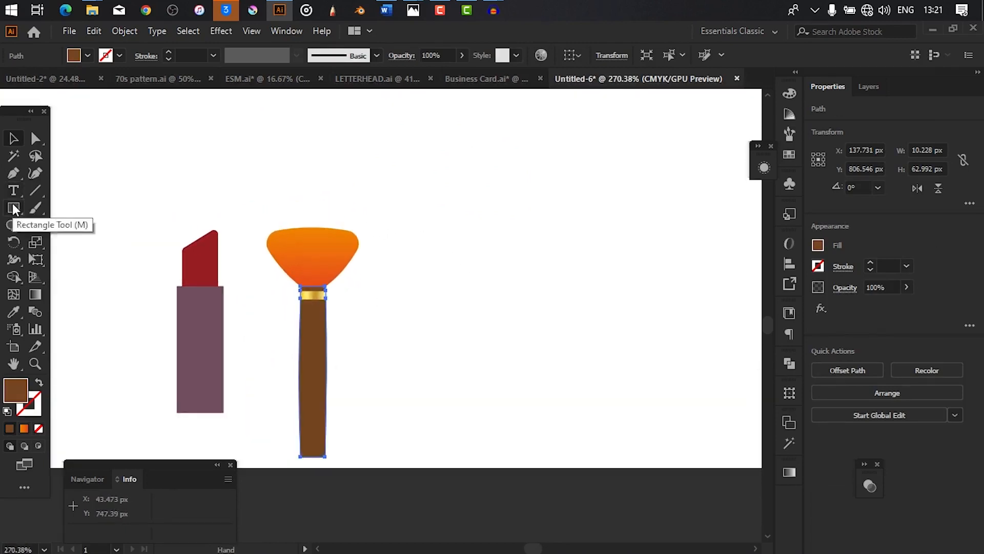
left_click_drag(496, 332, 420, 306)
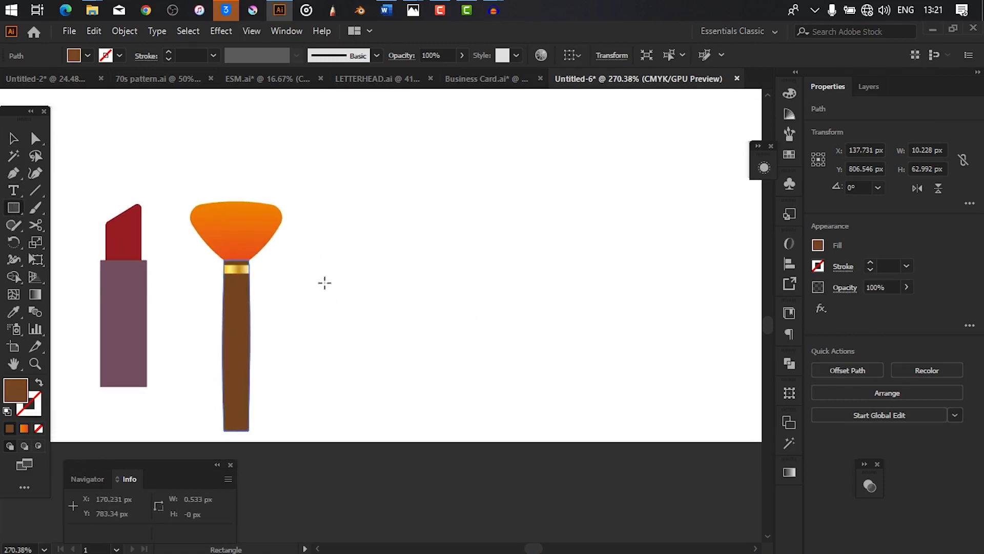
left_click_drag(318, 277, 365, 386)
scroll(365, 264, "up", 2)
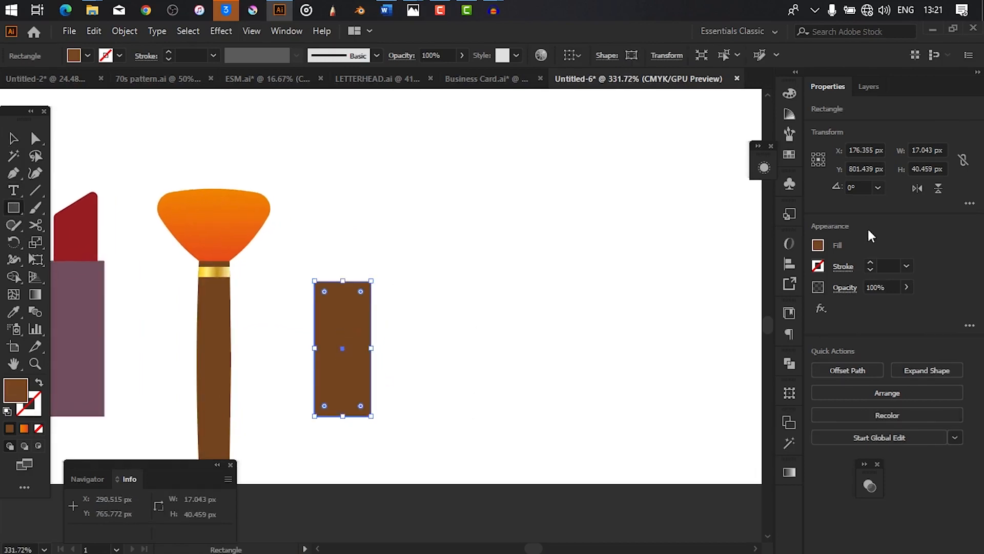
- Try swatches on the new rectangle and fill it with the red C=15 M=100 Y=90 K=10
left_click(818, 246)
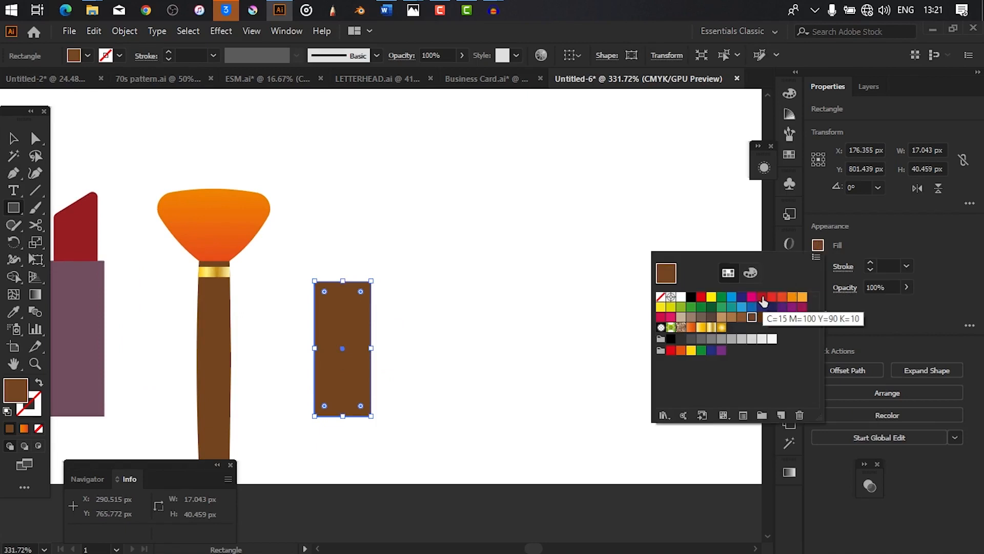
left_click(762, 298)
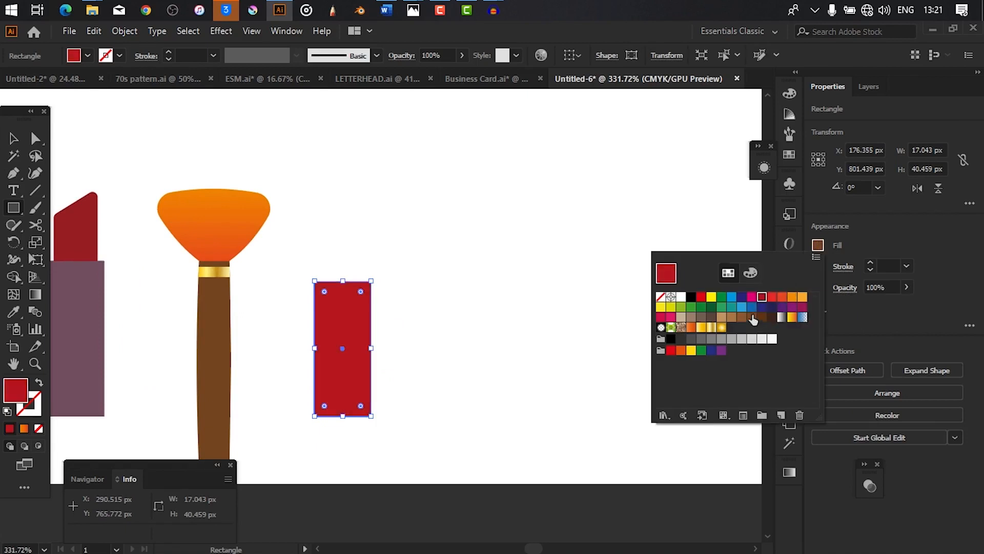
left_click(732, 319)
left_click(752, 298)
left_click(762, 298)
left_click_drag(648, 308, 590, 336)
- Darken the rectangle's red fill by raising its black (K) value to 37%
left_click(818, 246)
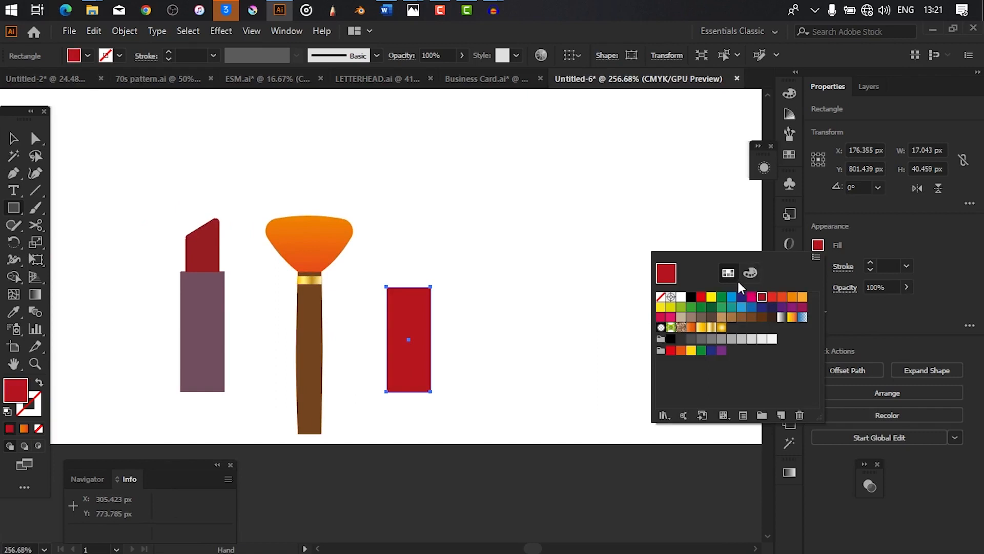
left_click(750, 275)
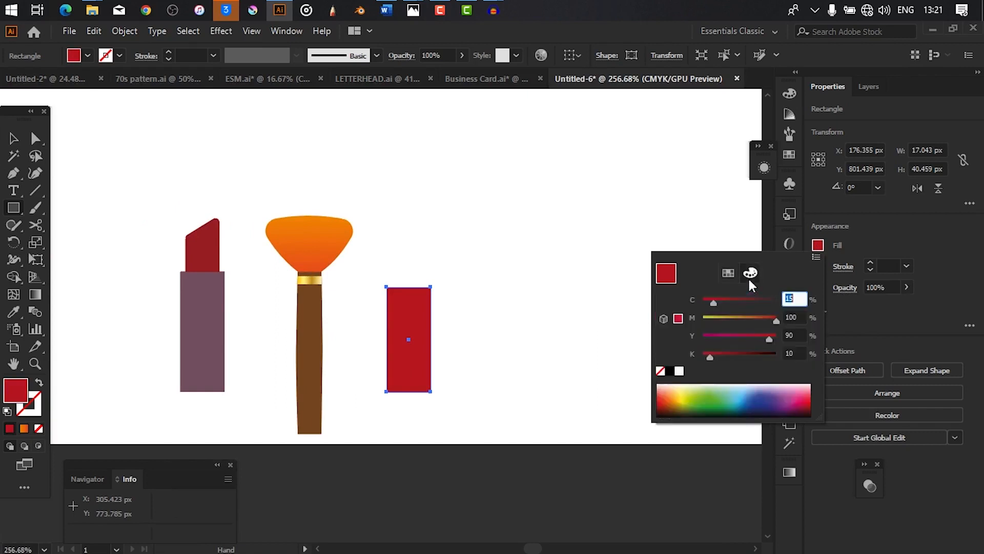
left_click(730, 356)
left_click(461, 351)
- Widen the dark red rectangle symmetrically about its centre to about 26.5 px
left_click_drag(410, 297, 534, 325)
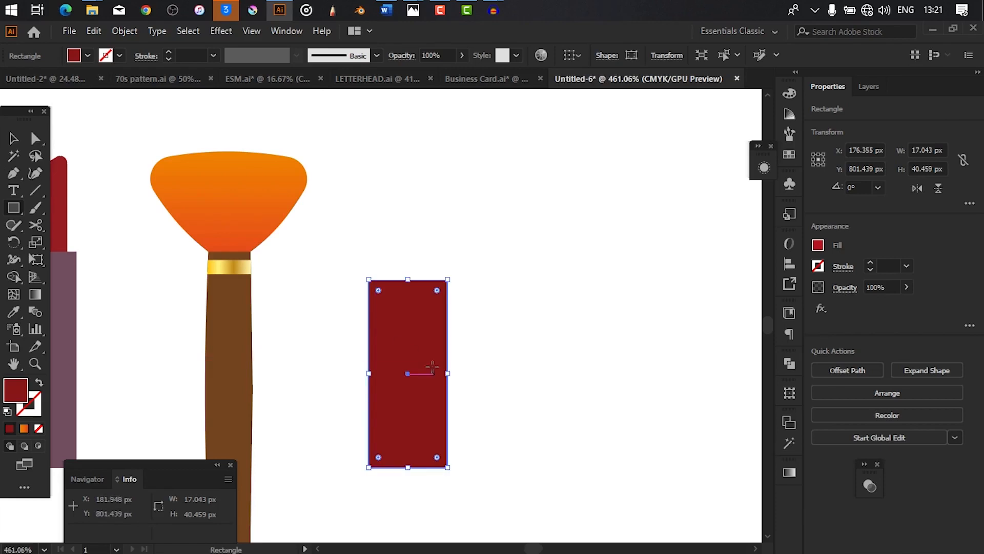
left_click_drag(448, 373, 469, 378)
key("v")
left_click_drag(556, 352, 431, 269)
left_click_drag(432, 269, 604, 342)
left_click_drag(631, 530, 588, 404)
left_click_drag(547, 332, 543, 349)
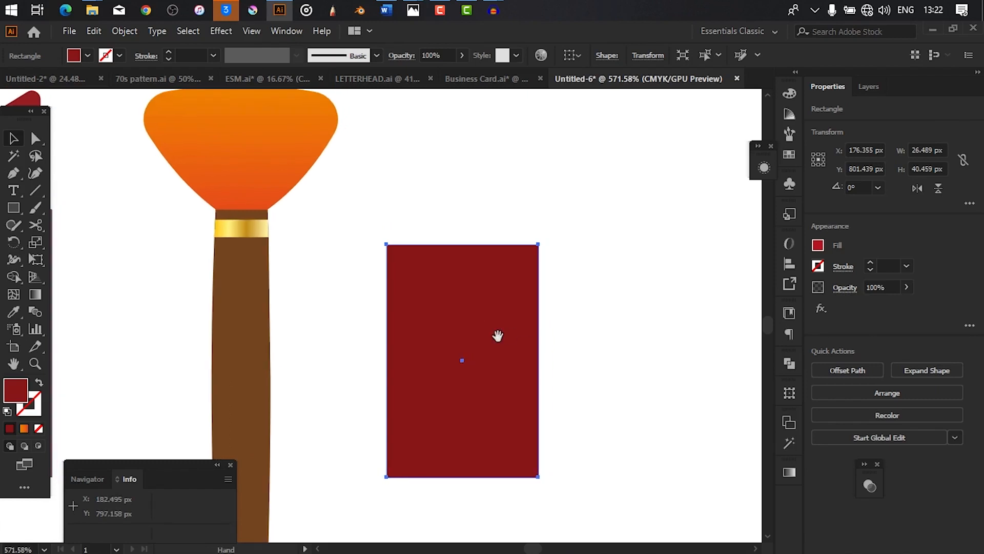
left_click_drag(602, 332, 570, 336)
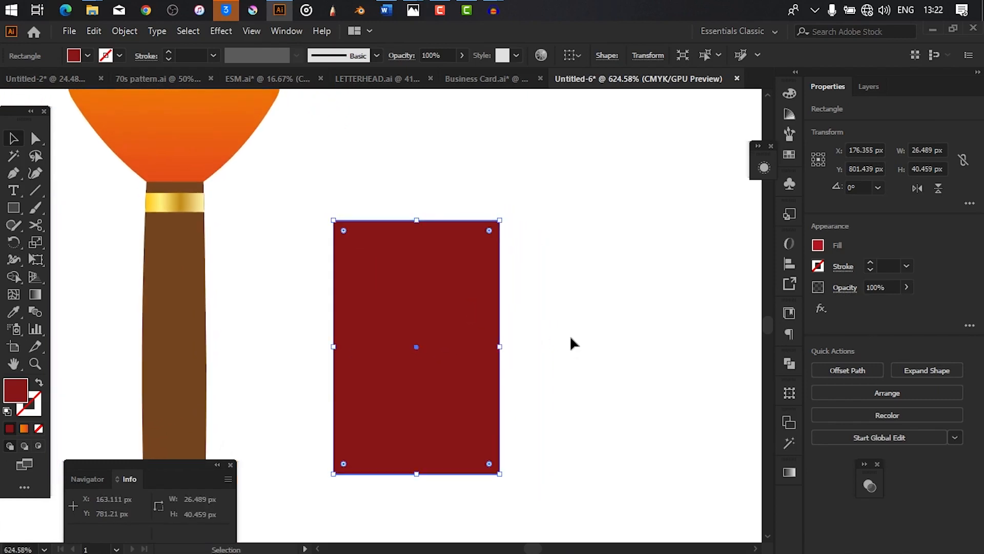
- Duplicate the dark red rectangle straight up so the copy sits directly on top of the original
key("z")
left_click_drag(600, 321, 496, 317)
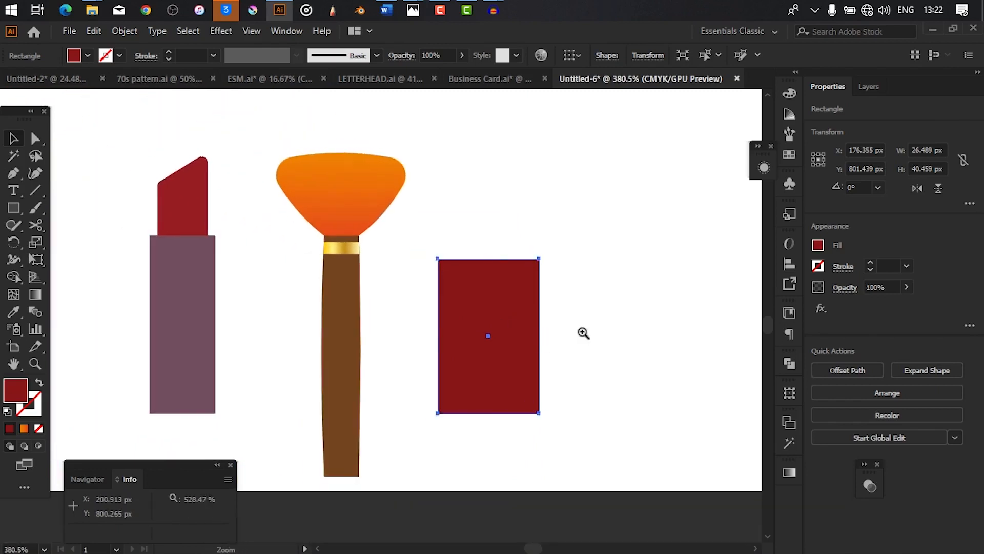
left_click_drag(582, 333, 530, 332)
left_click_drag(614, 329, 600, 351)
left_click_drag(496, 358, 496, 240)
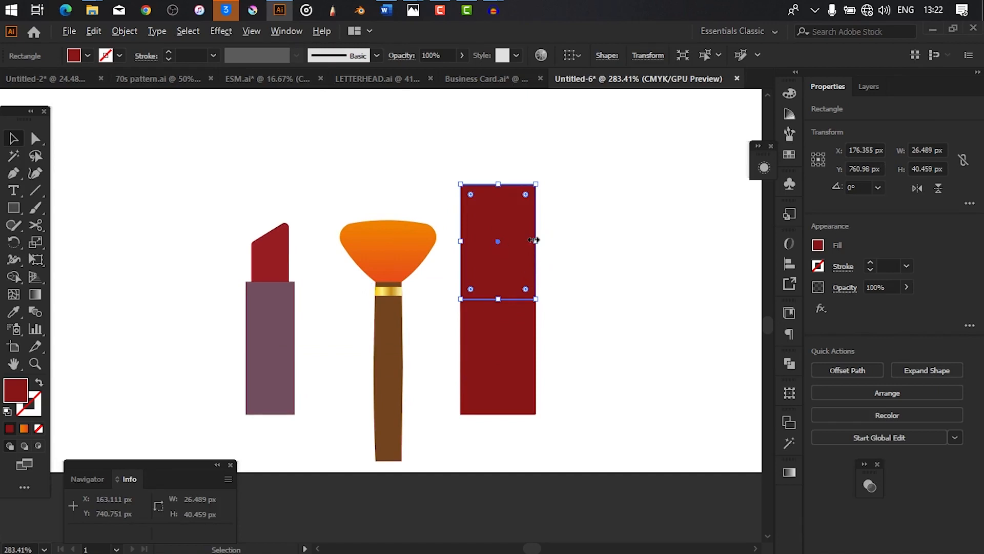
- Narrow the upper rectangle symmetrically to about 5.7 px and lower its top edge to a height of about 32.4 px
left_click_drag(537, 242, 501, 241)
scroll(497, 189, "up", 1)
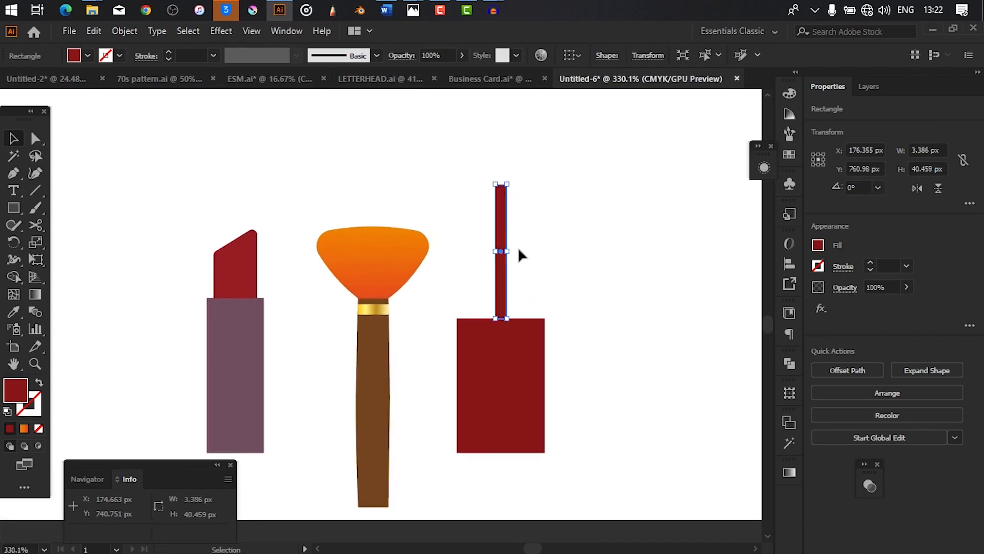
scroll(505, 251, "up", 3)
left_click_drag(505, 254, 517, 254)
left_click_drag(494, 143, 503, 189)
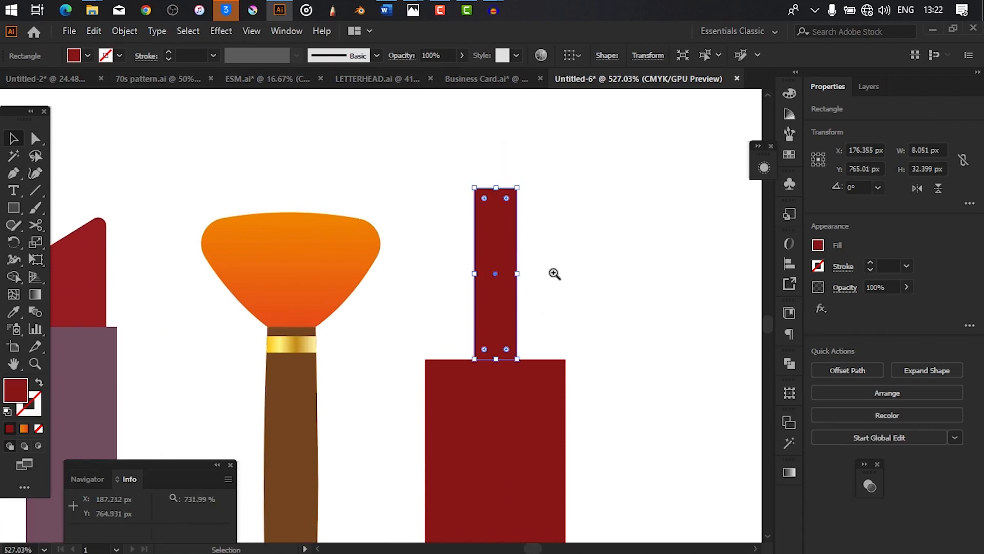
scroll(553, 272, "down", 3)
scroll(525, 270, "up", 1)
left_click_drag(536, 274, 526, 275)
key("ctrl+space")
left_click(515, 270)
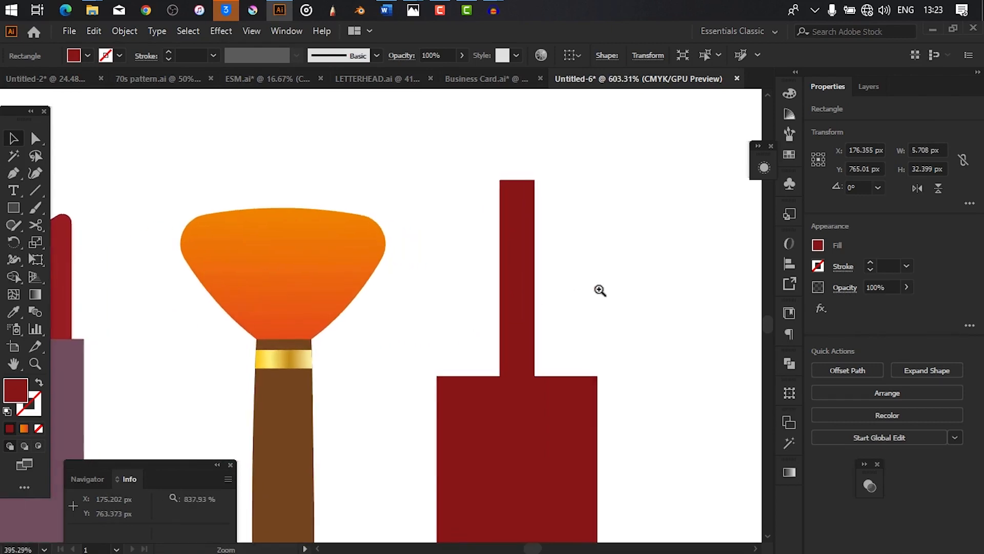
- Recolour the narrow upper rectangle with the dark grey K=90 swatch
scroll(460, 274, "down", 2)
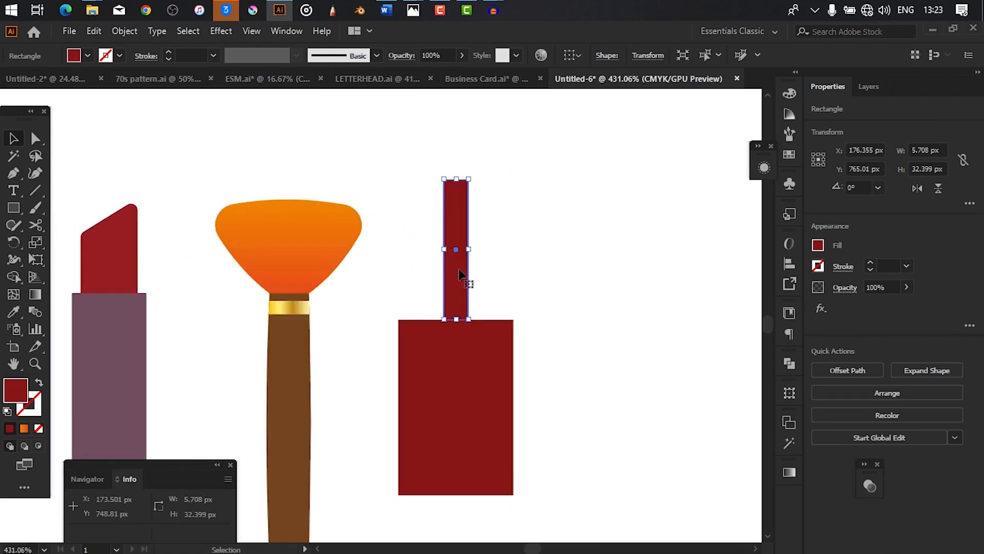
key("ctrl+space")
left_click(471, 248)
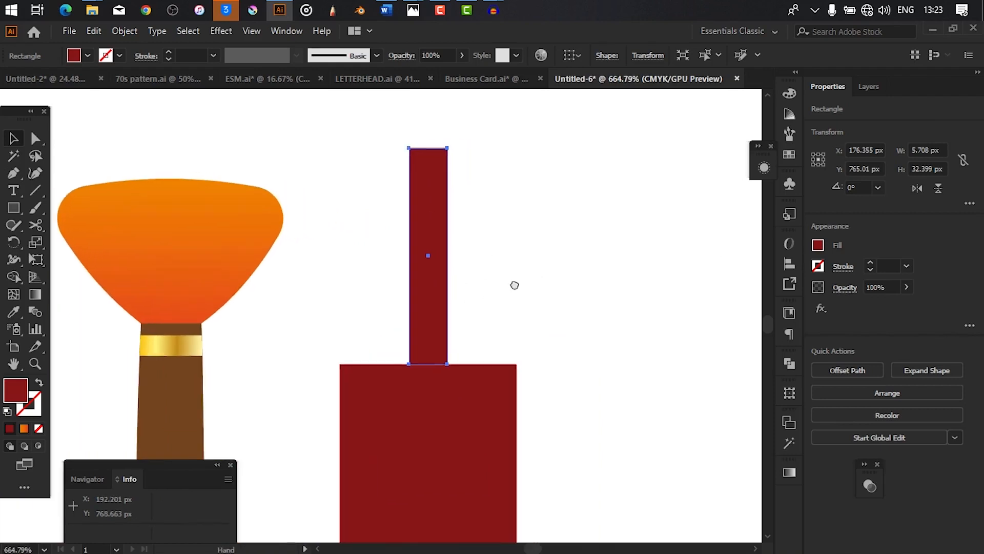
left_click(817, 244)
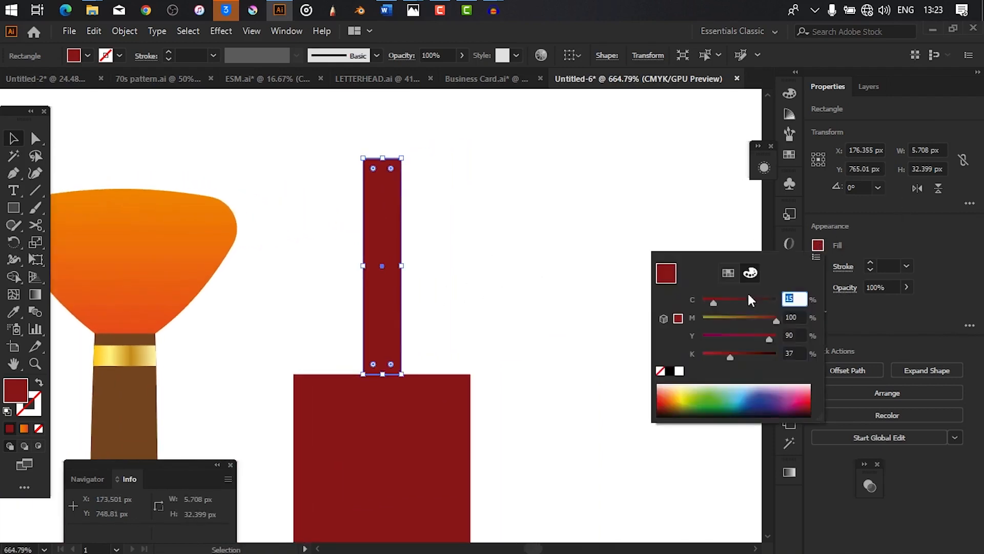
left_click(732, 274)
left_click(681, 341)
key("ctrl+space")
left_click_drag(570, 321, 490, 340)
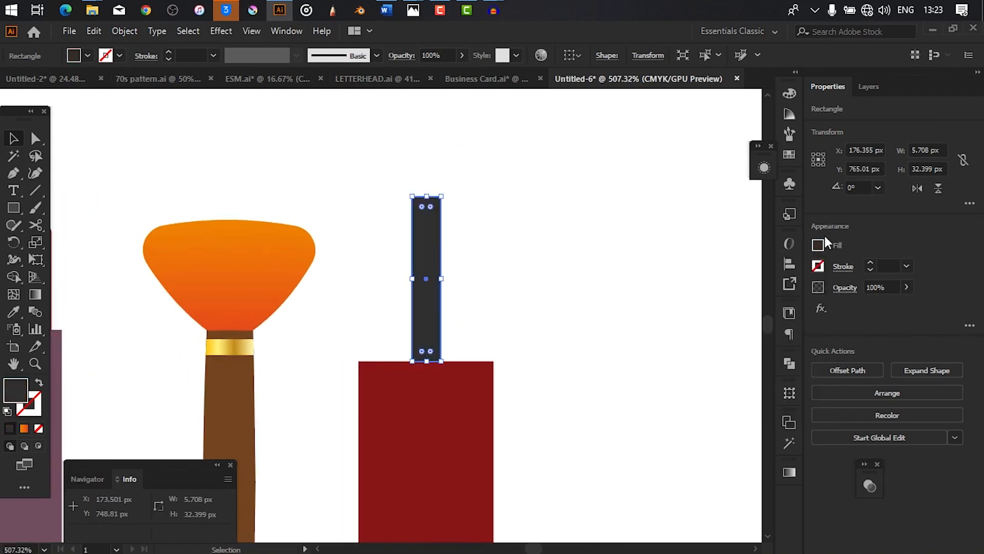
- Darken the narrow upper rectangle's fill to K=94 percent
left_click(818, 244)
left_click(750, 272)
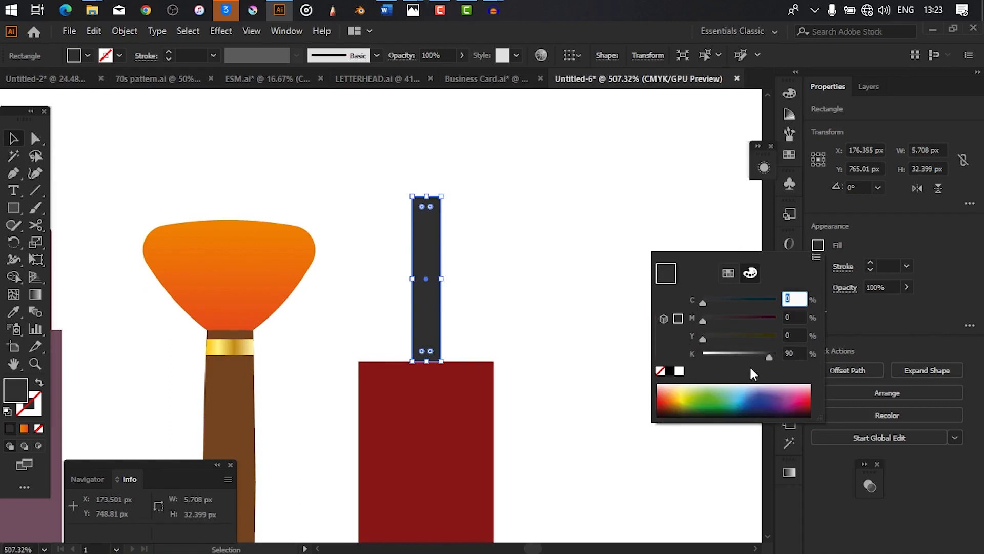
left_click(772, 360)
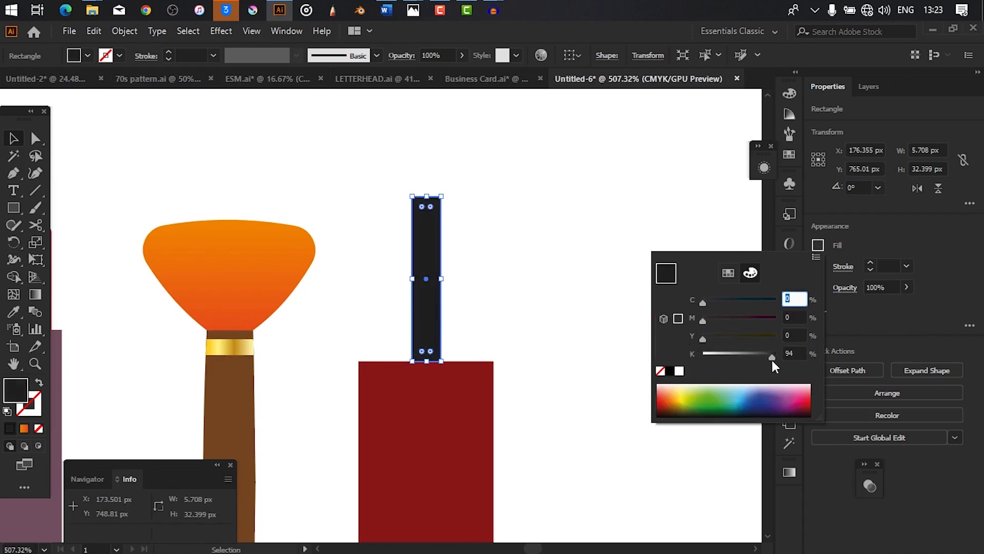
- Draw a tall ellipse about 7.3 px wide and 21.3 px high, centred over the upper end of the dark stem
key("ctrl+space")
left_click_drag(540, 290, 500, 355)
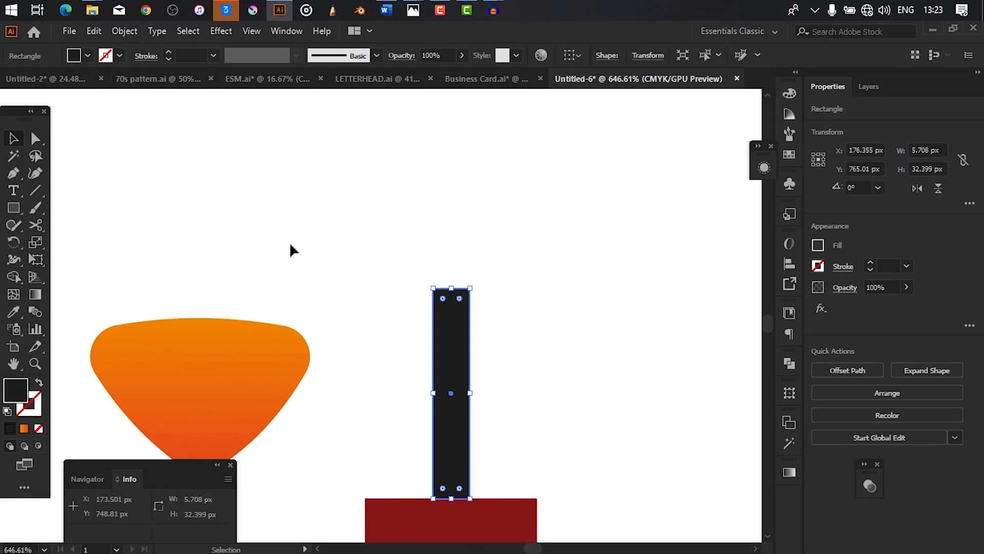
key("l")
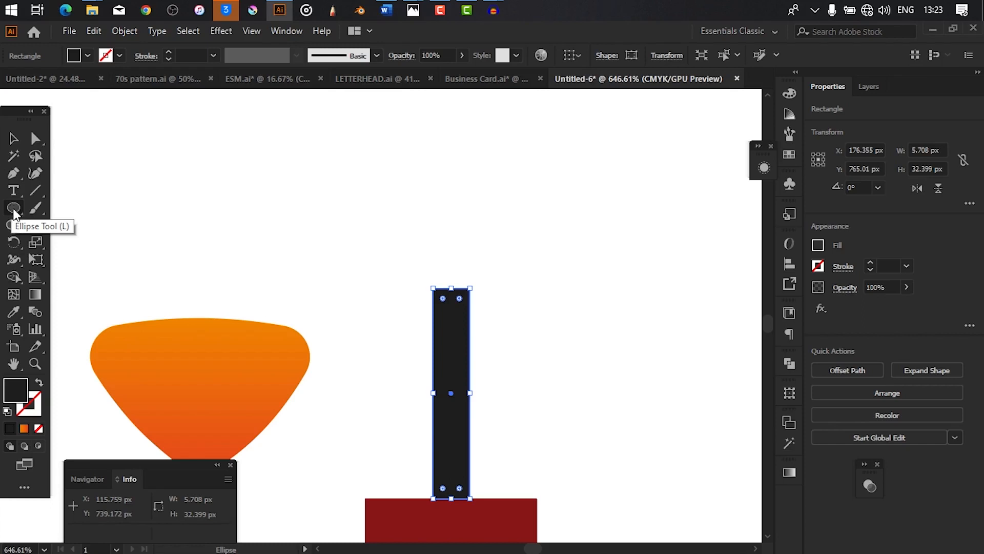
left_click(14, 209)
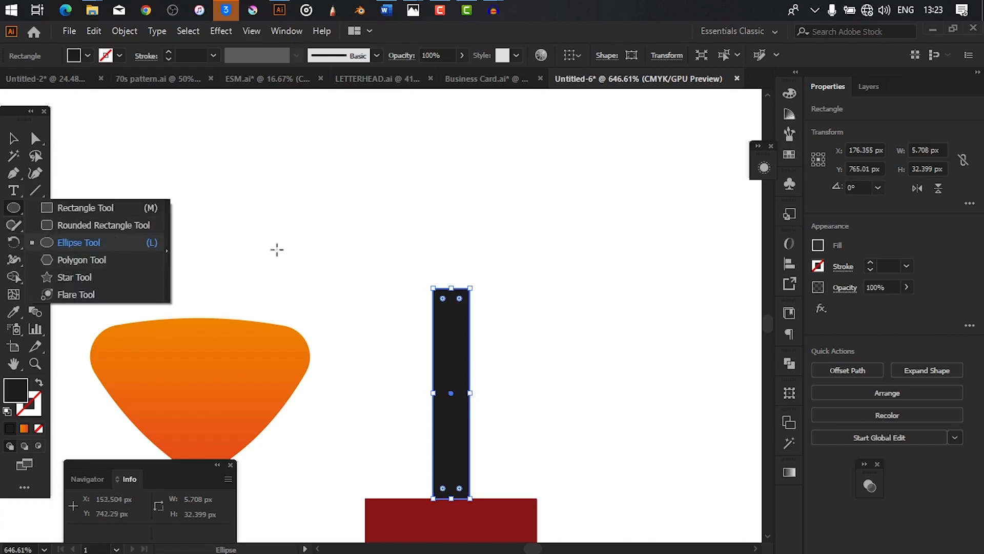
left_click(96, 245)
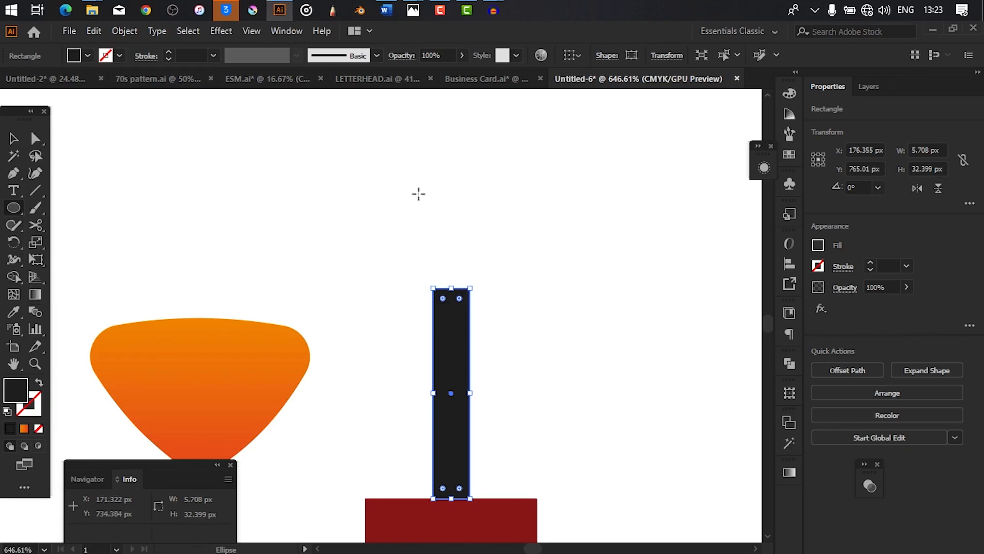
left_click_drag(427, 188, 476, 325)
left_click_drag(456, 286, 589, 302)
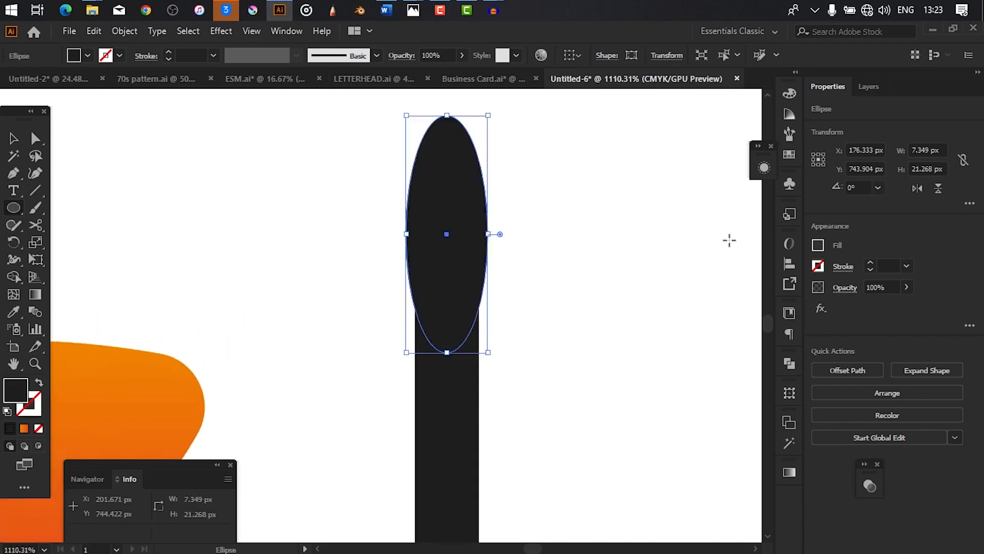
- Recolour the ellipse by sampling the lipstick's red with the Eyedropper
mouse_move(700, 255)
left_mouse_down()
mouse_move(656, 275)
mouse_move(390, 314)
left_mouse_up()
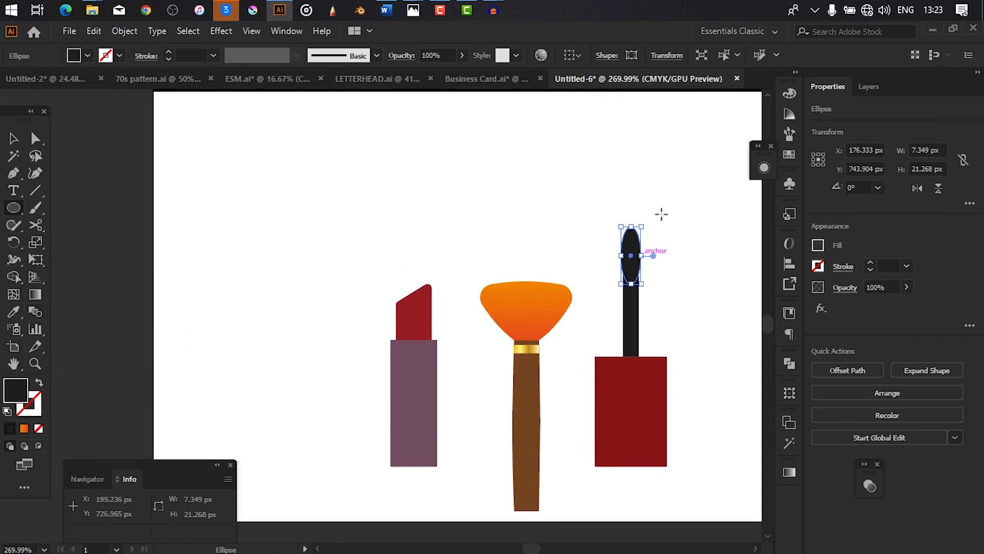
left_click_drag(379, 316, 402, 334)
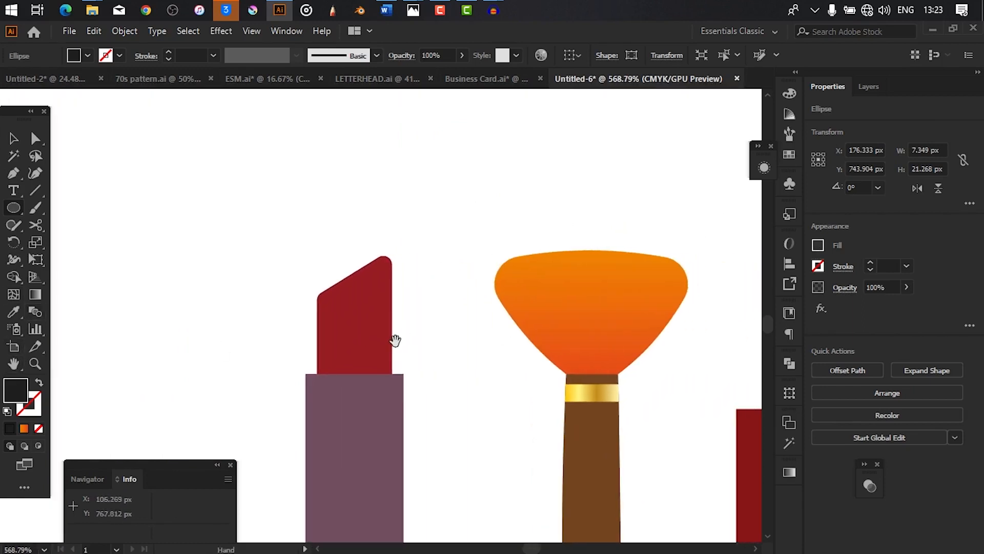
key("i")
left_click(370, 308)
- Move the red ellipse straight up so that only its lower end overlaps the top of the dark stem
left_click_drag(386, 309, 333, 316)
left_click_drag(461, 322, 319, 312)
left_click_drag(442, 296, 576, 266)
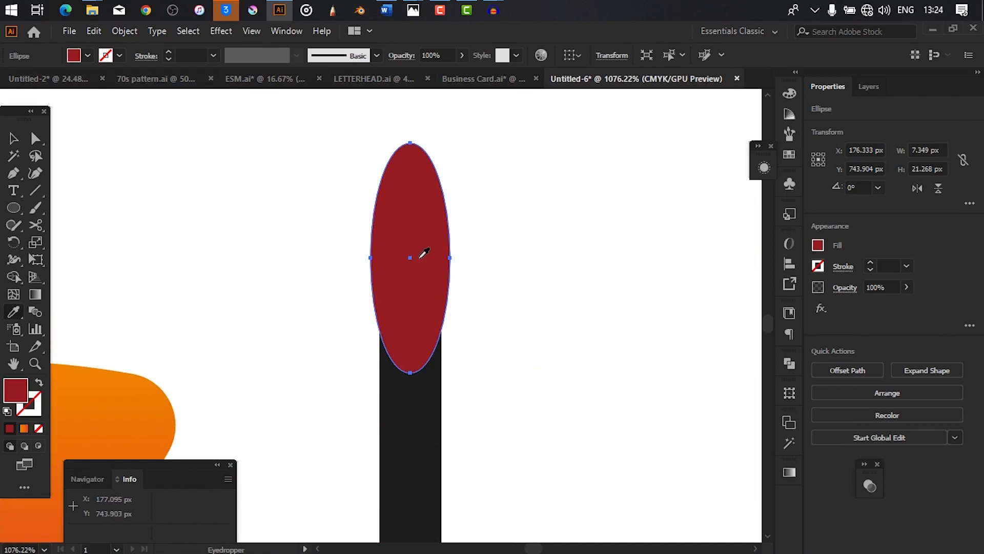
key("v")
left_click_drag(414, 261, 414, 213)
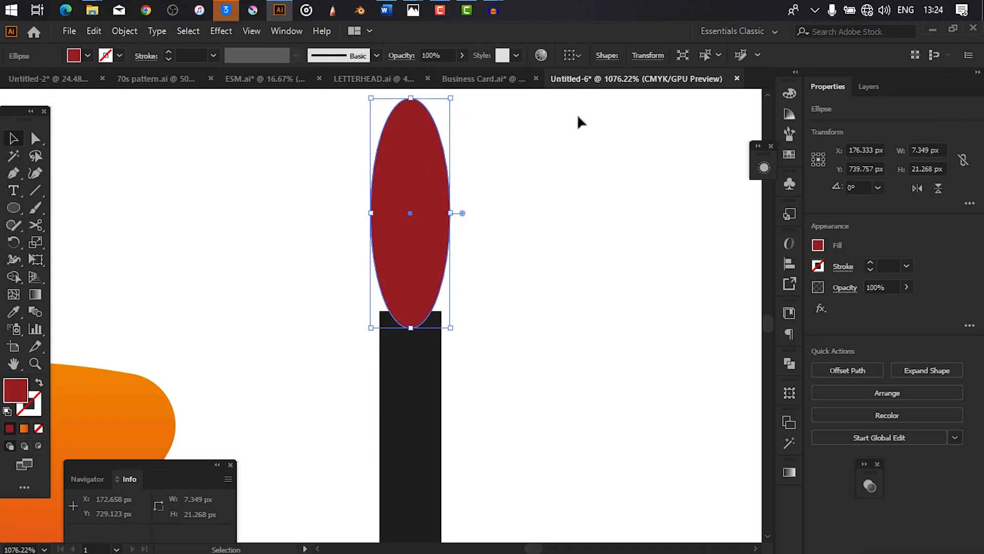
- Shift the red ellipse's two side anchor points down together to about three quarters of its height, forming a tapered applicator tip
left_click(42, 143)
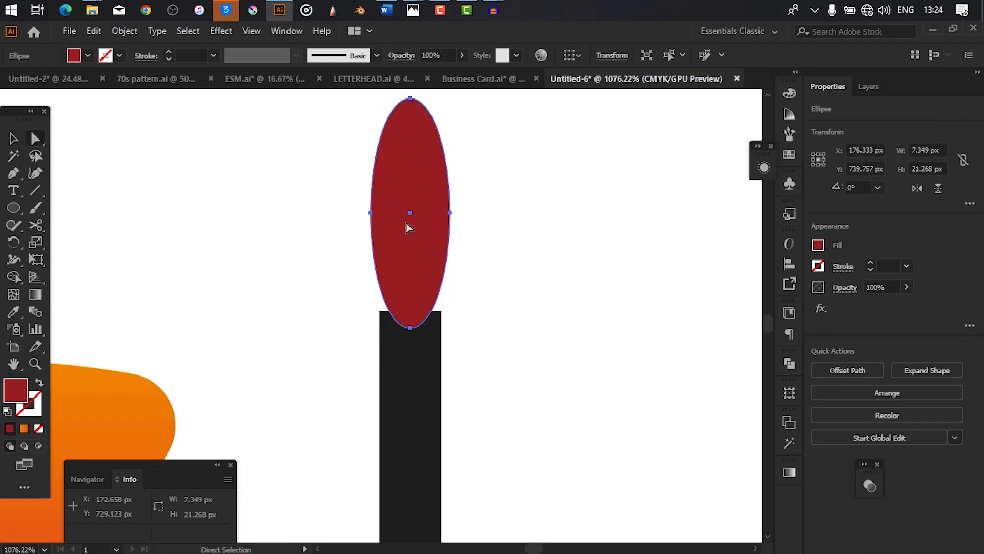
left_click(370, 213)
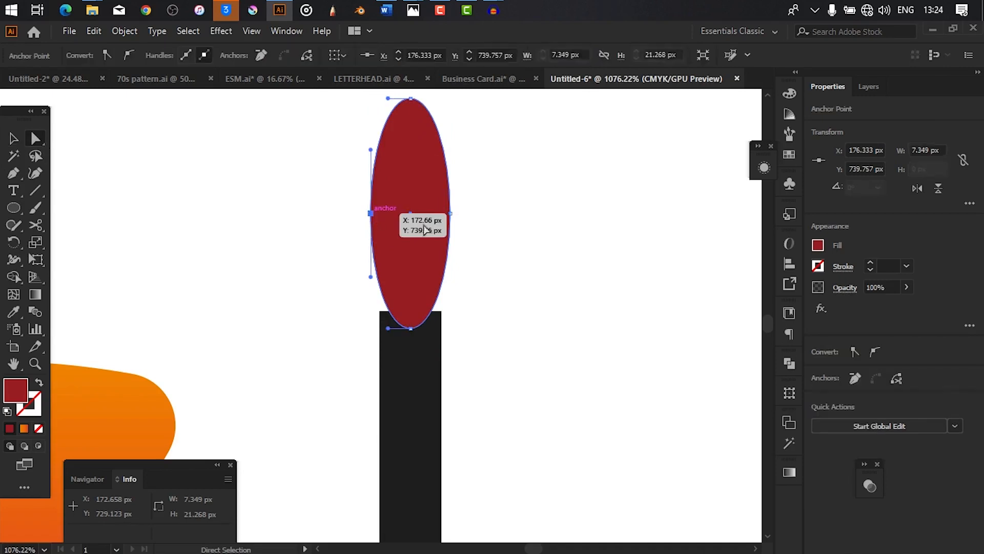
left_click(450, 213, "shift")
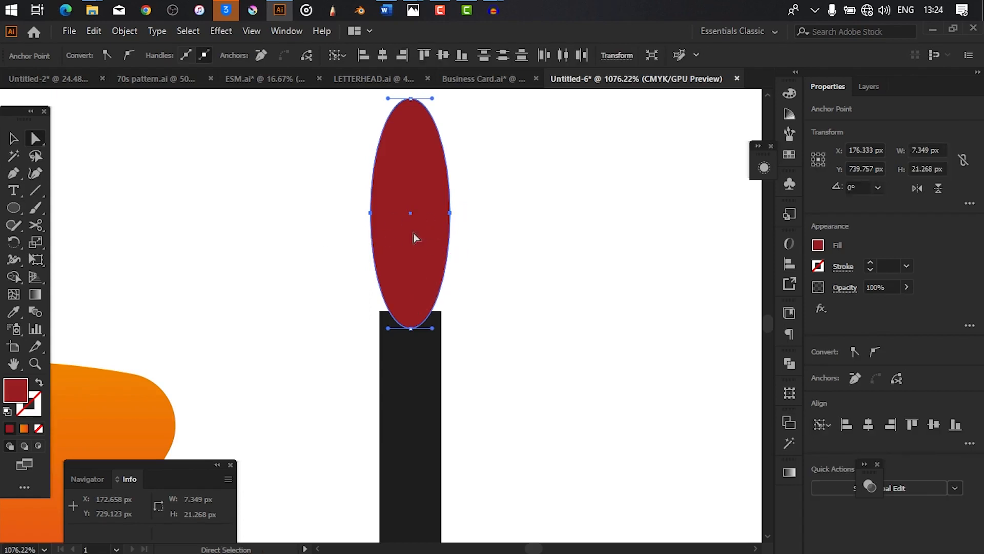
key("Down")
key("Down")
key("Down")
key("Down")
key("Down")
key("Down")
key("Down")
key("Down")
key("Down")
key("Down")
left_click_drag(533, 270, 645, 304)
left_click_drag(363, 289, 475, 303)
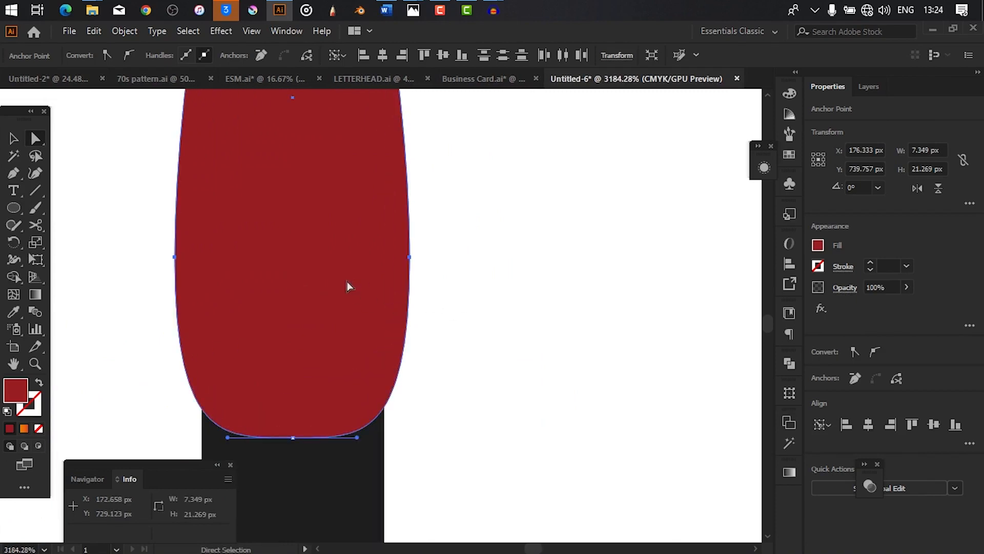
key("v")
- Try to sharpen the red applicator's point by shortening the curve handle of its top anchor
left_click_drag(464, 273, 185, 264)
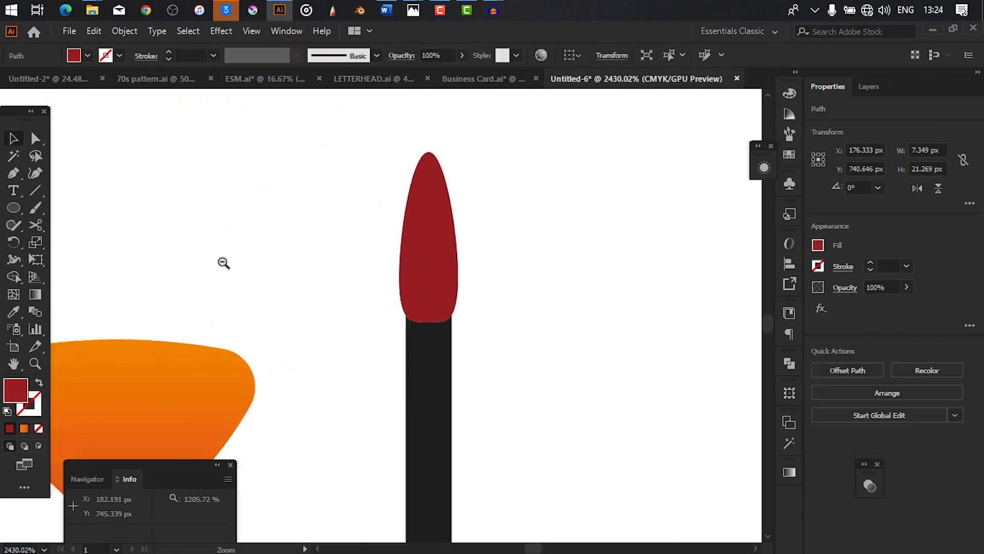
left_click_drag(431, 331, 641, 272)
left_click_drag(473, 202, 423, 310)
left_click_drag(374, 239, 407, 254)
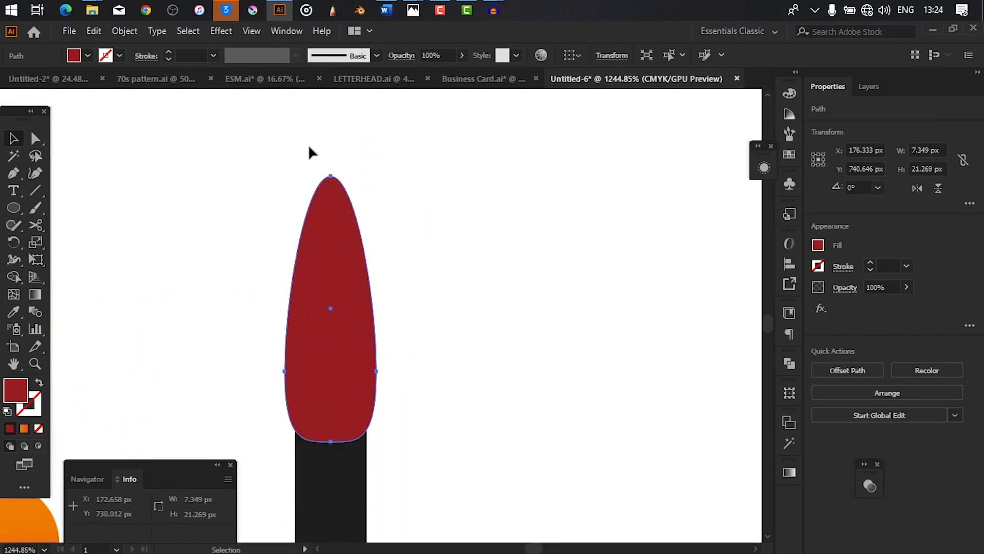
key("p")
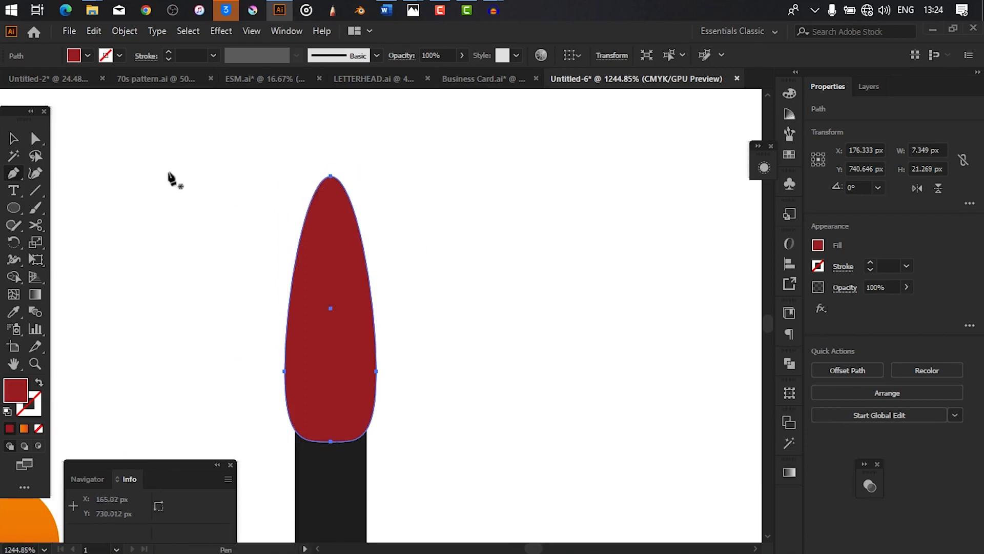
left_click(35, 138)
left_click(331, 177)
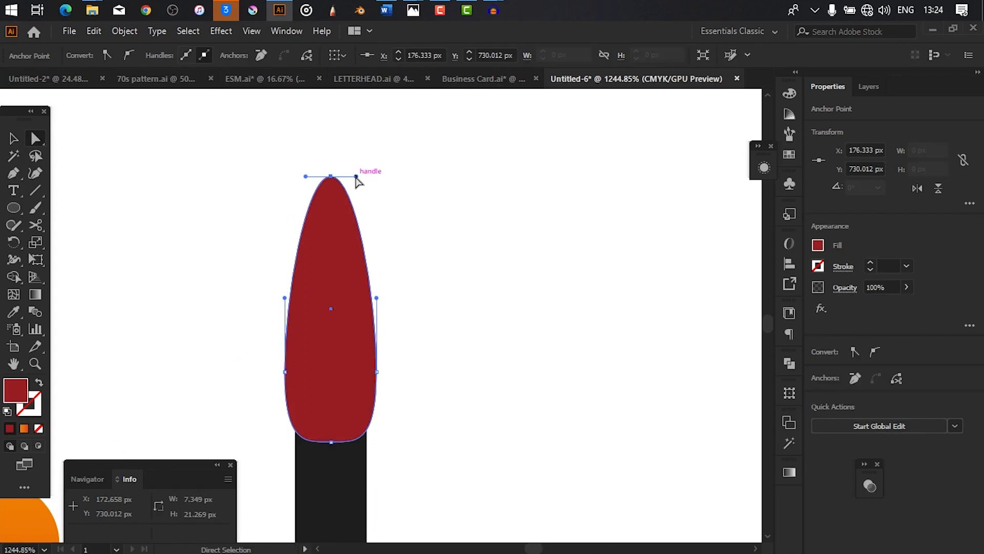
left_click_drag(356, 179, 344, 176)
key("ctrl+z")
key("ctrl+z")
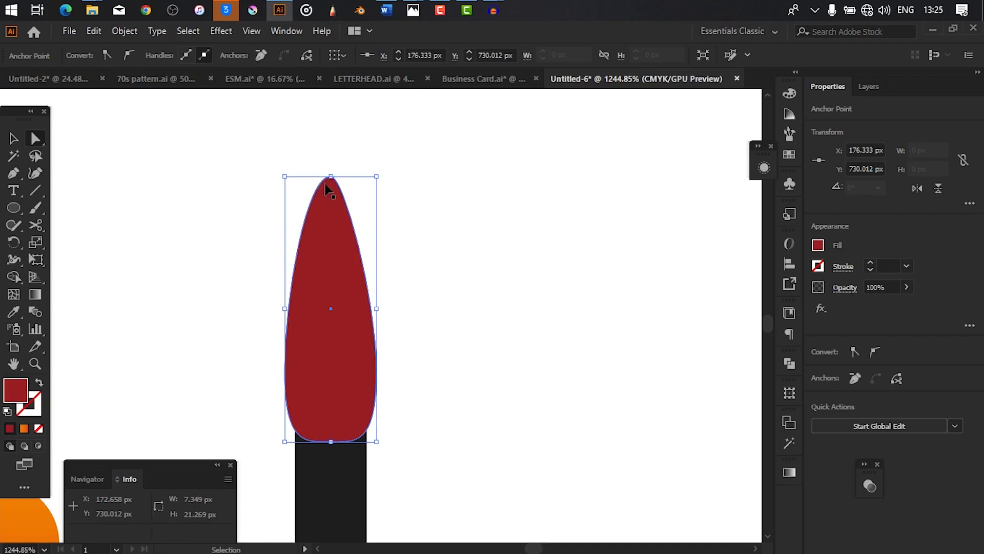
- Narrow the dark stem symmetrically about its centre to about 4.5 px
key("ctrl+space")
left_click_drag(346, 186, 326, 233)
left_click_drag(527, 254, 212, 247)
left_click_drag(505, 306, 646, 307)
key("v")
left_click_drag(351, 187, 366, 220)
left_click_drag(506, 343, 445, 319)
left_click(385, 329)
key("ctrl+space")
key("ctrl+space")
left_click_drag(414, 378, 367, 355)
key("space")
left_click_drag(413, 379, 369, 231)
left_click_drag(405, 359, 380, 375)
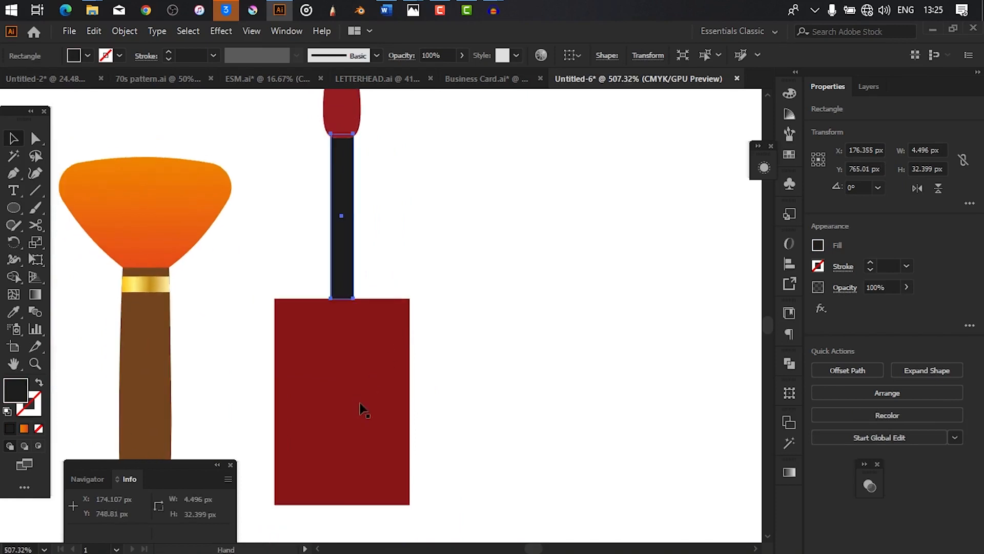
- Recolour the dark red container with a light greyish-brown swatch
left_click(329, 365)
key("ctrl+space")
left_click_drag(461, 340, 410, 325)
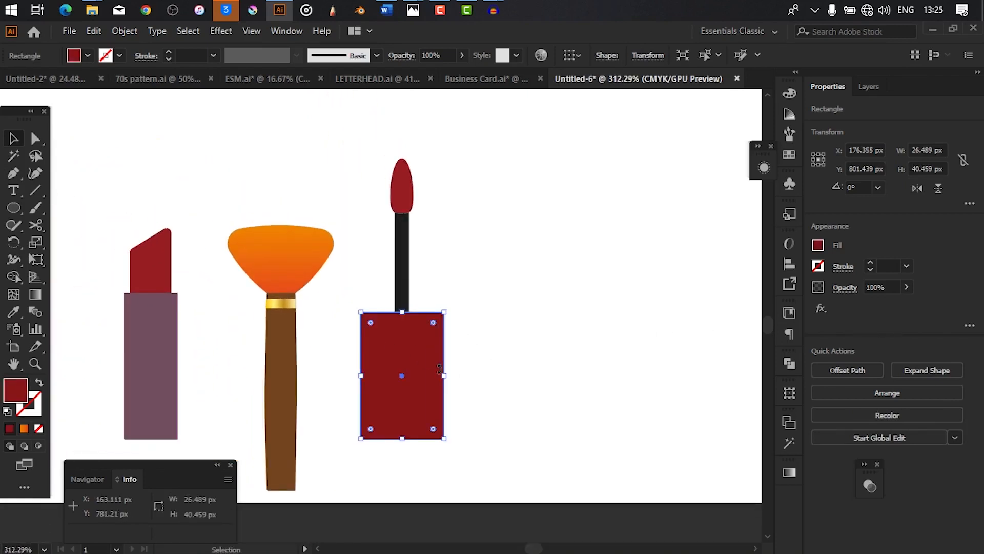
left_click(818, 246)
left_click(730, 274)
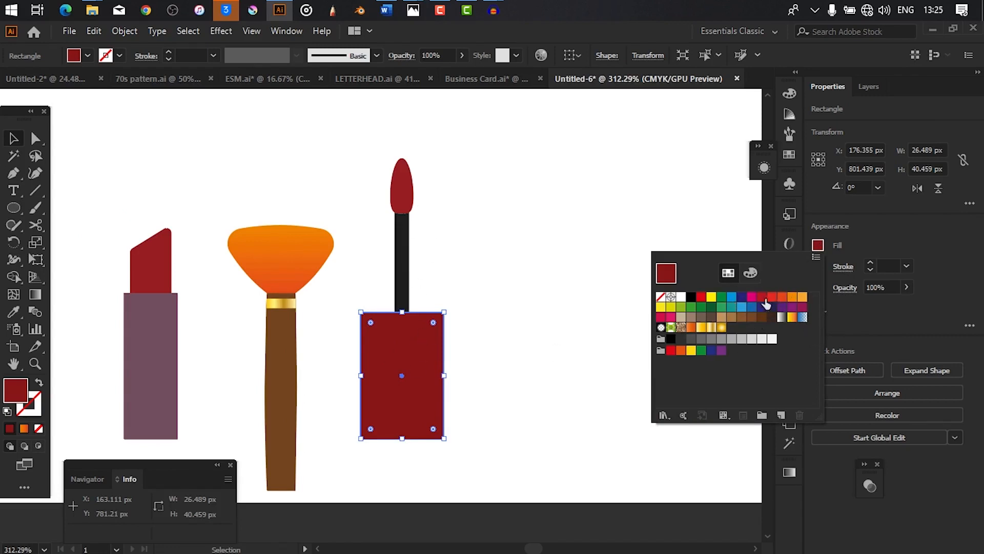
left_click(711, 318)
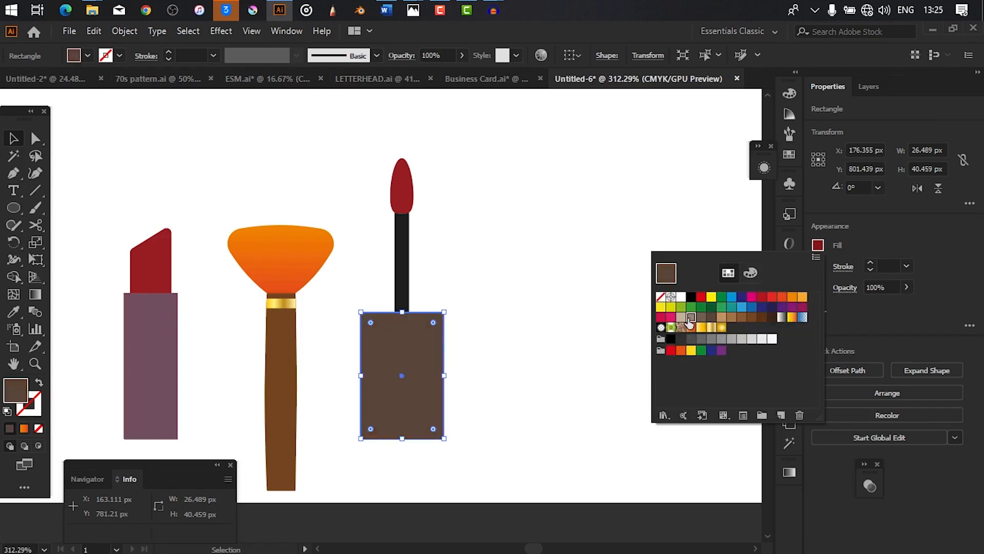
left_click(691, 318)
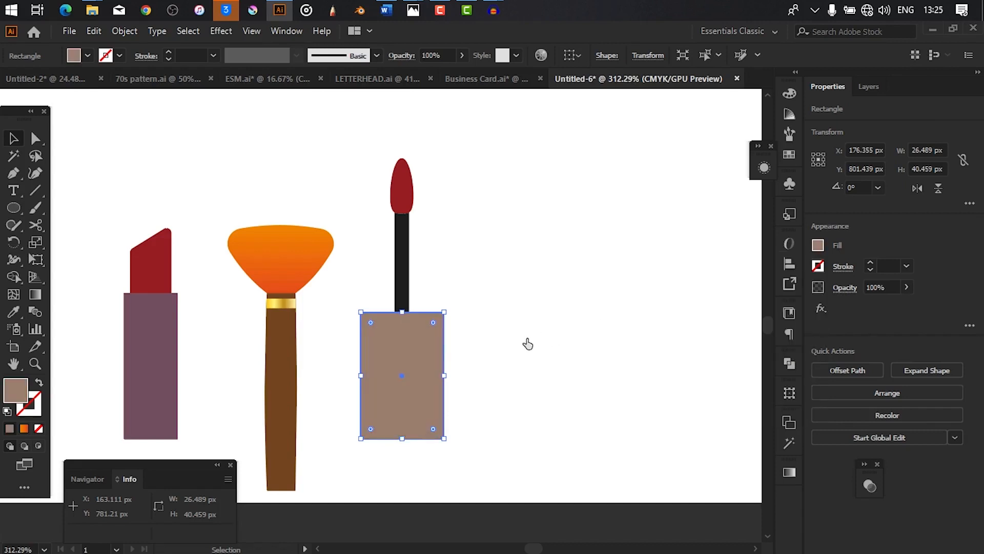
- Recolour the container by sampling the purple of the lipstick's base with the Eyedropper
left_click_drag(430, 346, 595, 343)
left_click_drag(536, 308, 600, 309)
left_click_drag(600, 308, 500, 350)
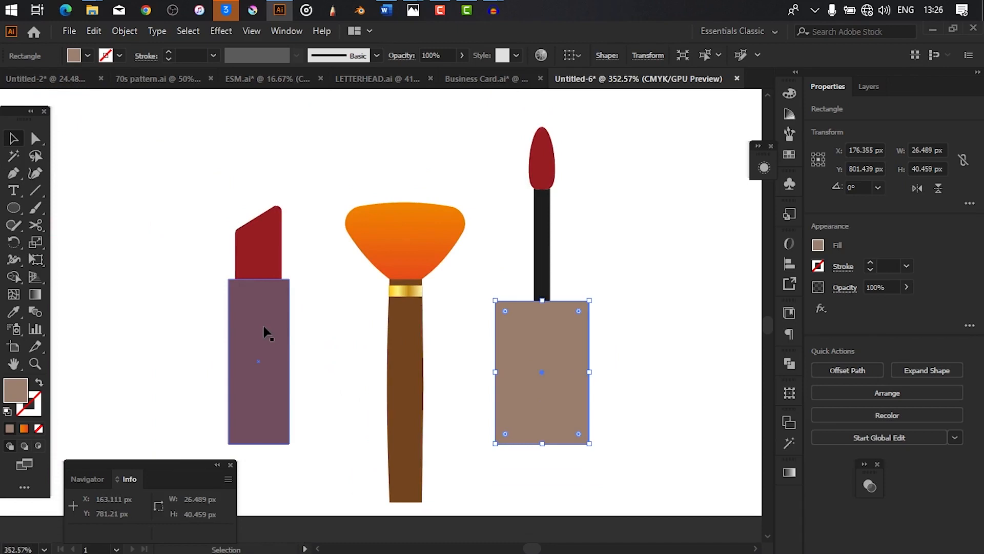
left_click_drag(272, 336, 296, 340)
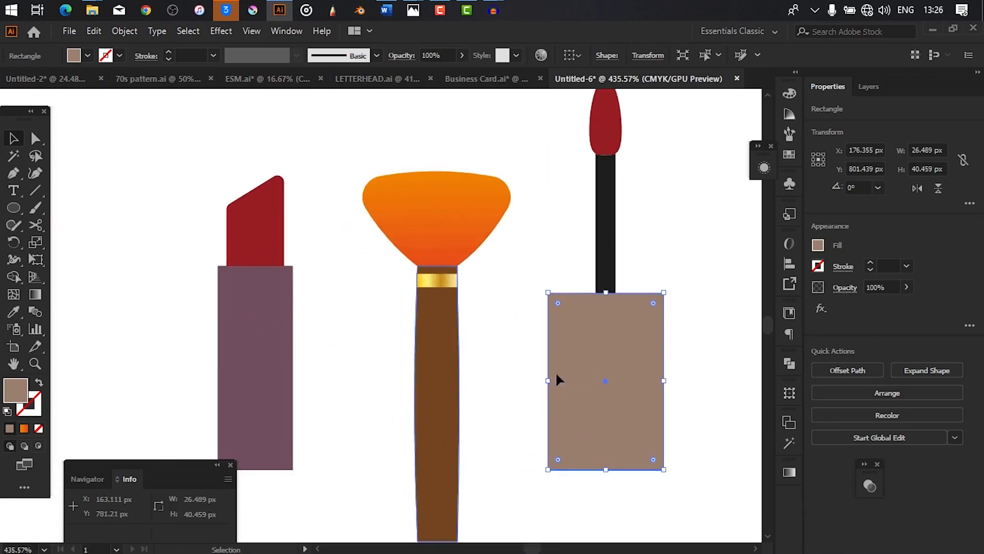
key("i")
left_click(268, 342)
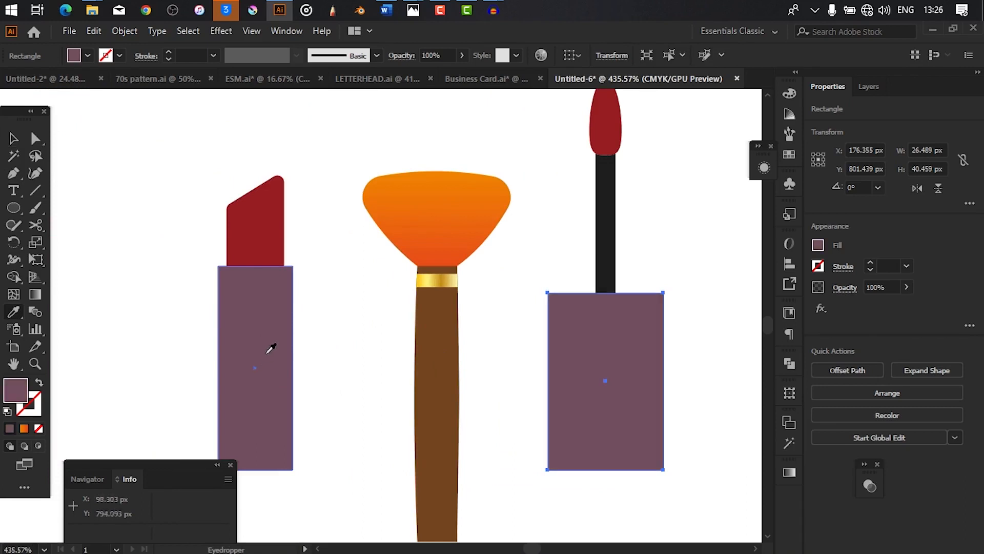
- Round the two upper corners of the purple container to a radius of about 2.39 px
left_click_drag(560, 382, 477, 356)
left_click_drag(613, 373, 516, 369)
left_click_drag(565, 329, 603, 349)
left_click_drag(501, 385, 601, 399)
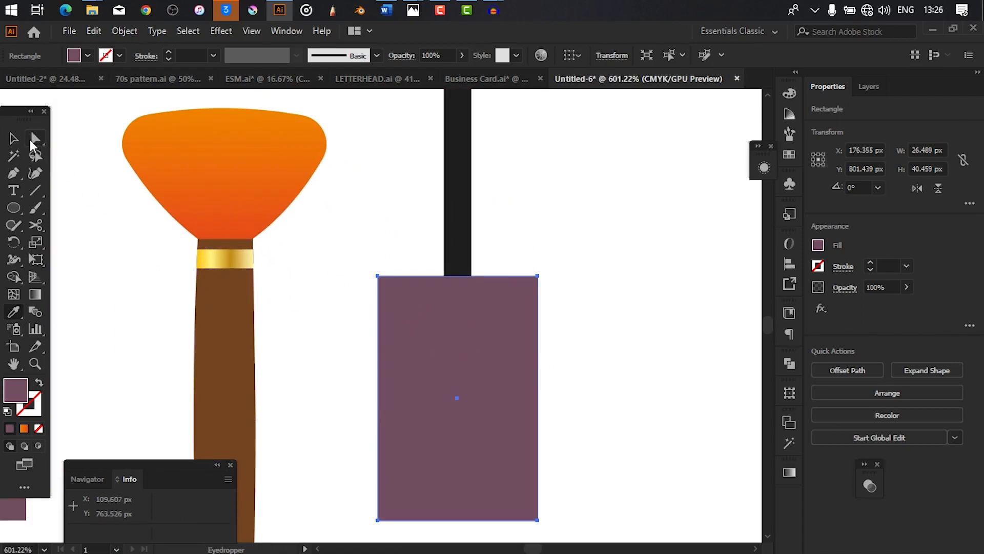
left_click(32, 141)
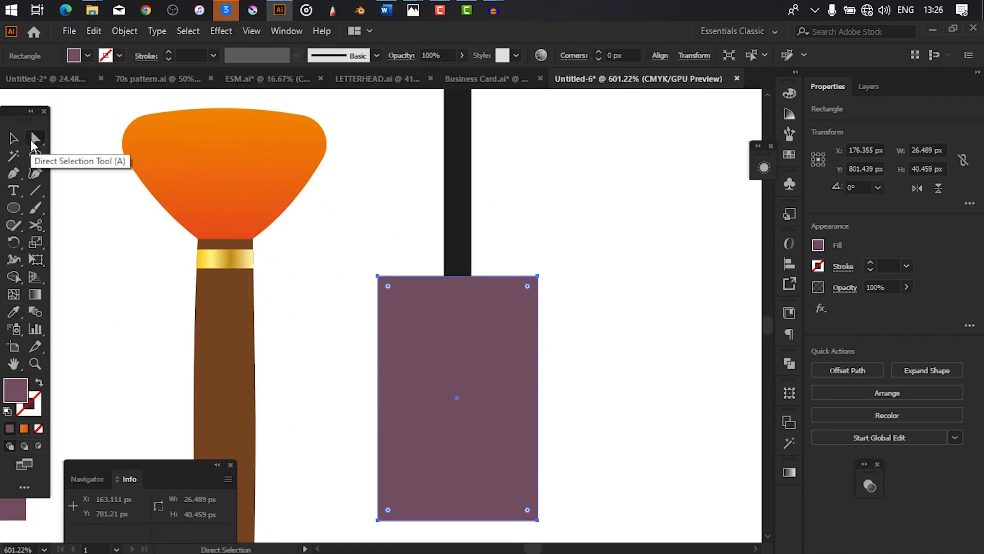
left_click(379, 277)
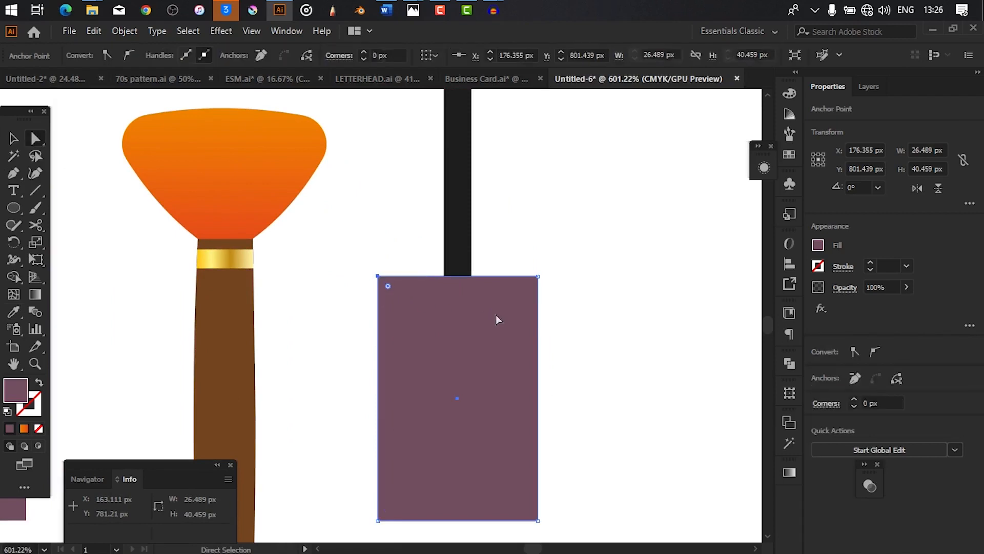
left_click(538, 277, "shift")
left_click_drag(530, 287, 534, 310)
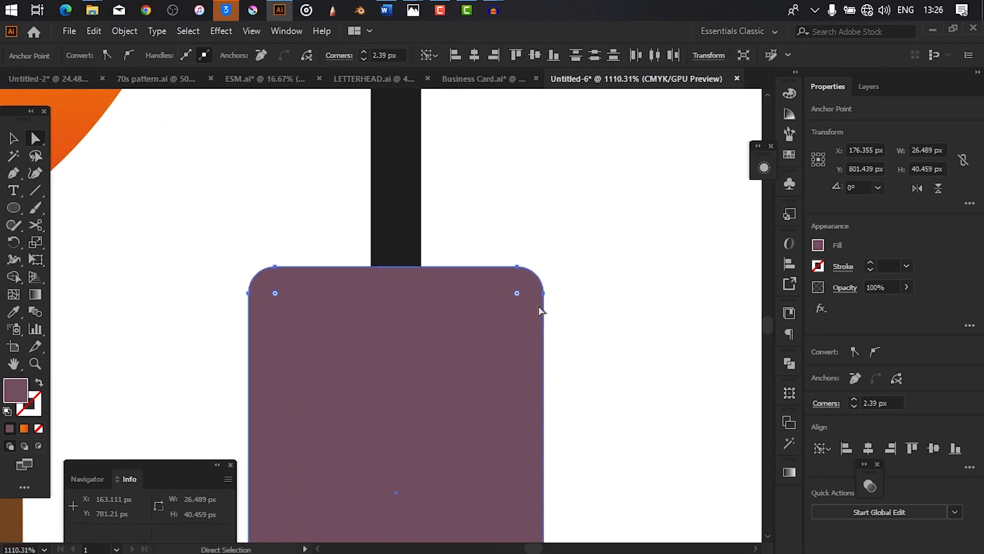
- Round the two upper corners of the lipstick's purple base slightly
key("ctrl+space")
mouse_move(584, 286)
left_mouse_down()
mouse_move(490, 325)
mouse_move(435, 334)
mouse_move(341, 318)
mouse_move(479, 356)
mouse_move(379, 363)
left_mouse_up()
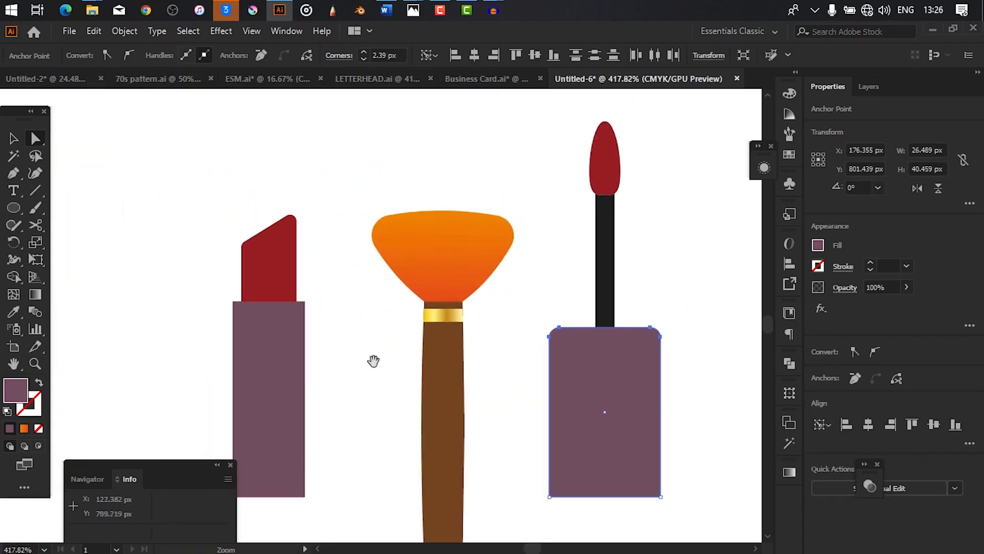
left_click(258, 354)
key("ctrl+space")
left_click_drag(279, 336, 551, 418)
left_click(345, 324)
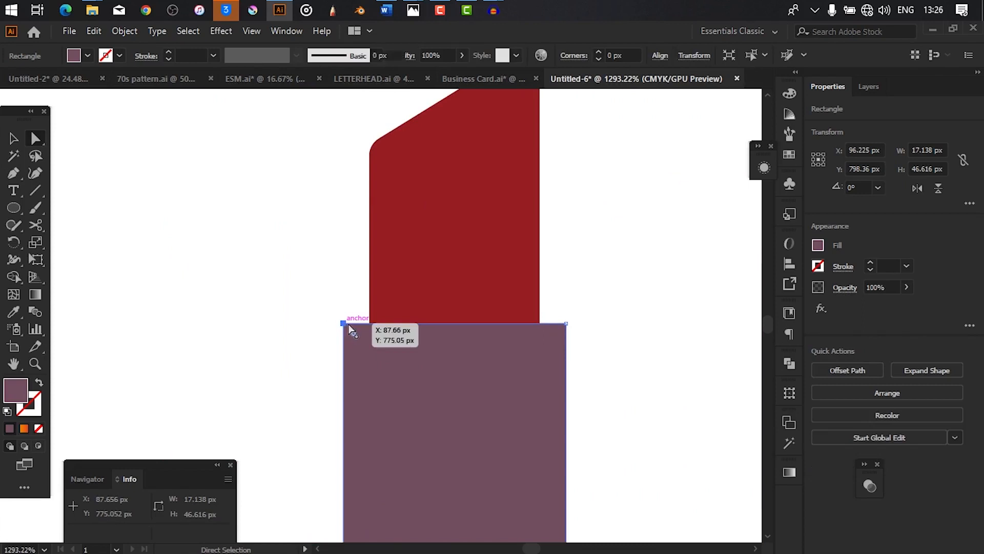
left_click(566, 324, "shift")
left_click_drag(555, 333, 558, 351)
- Narrow the lip gloss applicator's purple container symmetrically about its centre to about 22.4 px wide
mouse_move(592, 297)
left_mouse_down("ctrl")
mouse_move(429, 303)
mouse_move(316, 326)
left_mouse_up("ctrl")
mouse_move(594, 370)
left_mouse_down()
mouse_move(464, 365)
mouse_move(396, 346)
left_mouse_up()
left_click_drag(516, 340, 496, 404)
mouse_move(601, 380)
left_mouse_down("ctrl")
mouse_move(530, 370)
mouse_move(437, 377)
mouse_move(491, 412)
mouse_move(479, 420)
left_mouse_up("ctrl")
left_click_drag(501, 475, 620, 458, "ctrl")
left_click(479, 434)
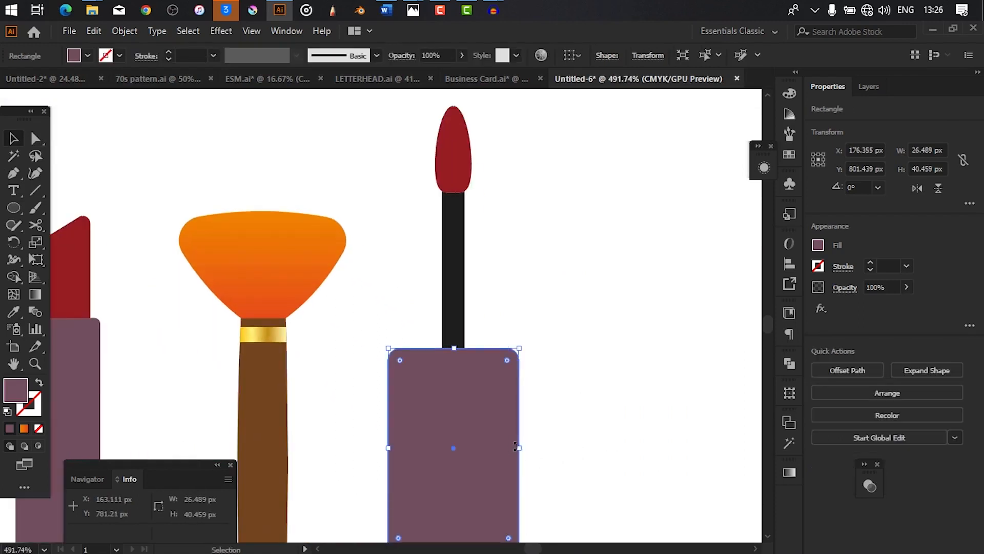
left_click_drag(521, 448, 511, 447, "alt")
- Group the parts of the lipstick, the brush and the lip gloss applicator as three separate groups
left_click_drag(589, 414, 332, 379, "ctrl")
left_click_drag(635, 343, 453, 321, "ctrl")
left_click_drag(566, 337, 512, 319)
left_click_drag(491, 351, 593, 365, "ctrl")
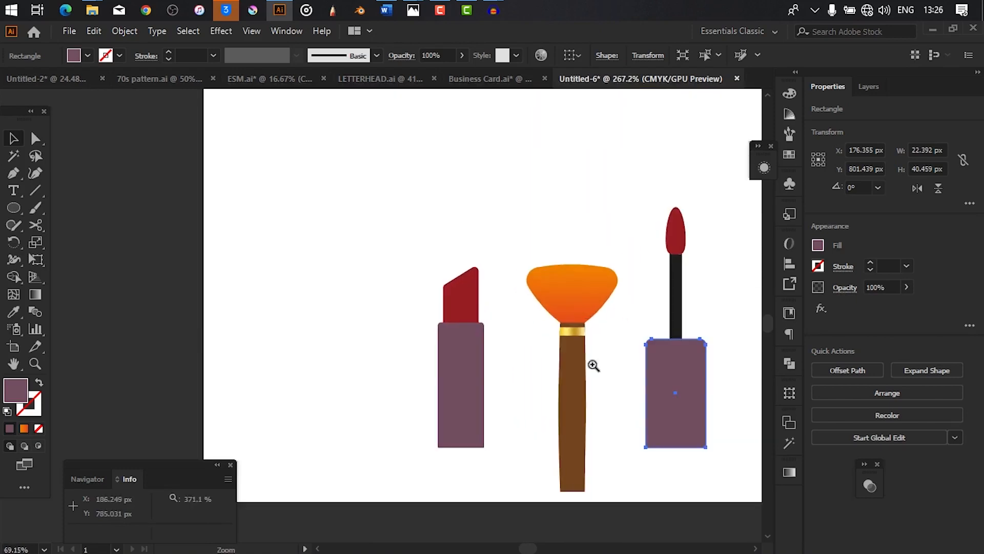
left_click_drag(597, 429, 623, 439, "ctrl")
left_click_drag(610, 429, 511, 408)
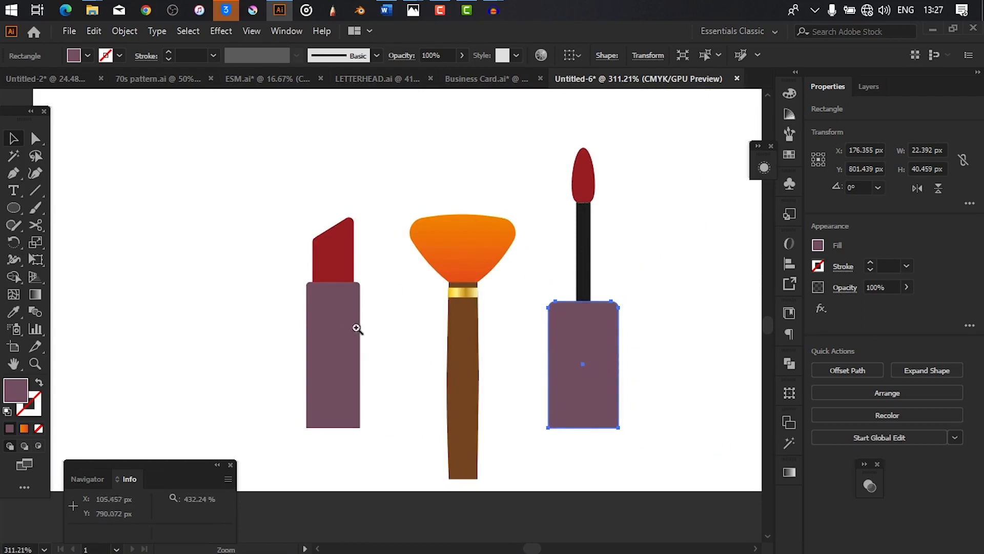
left_click_drag(356, 329, 376, 332, "ctrl")
left_click(354, 398)
key("a")
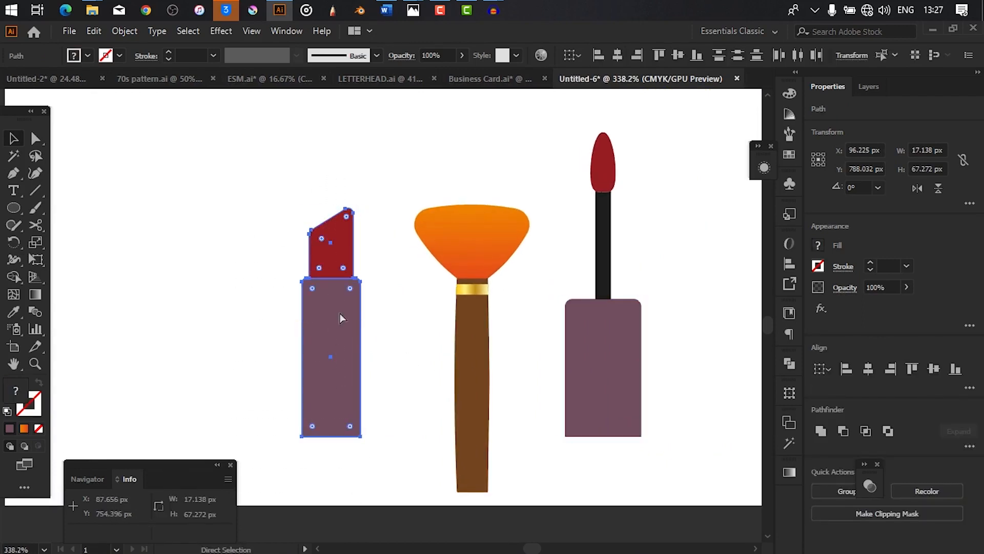
key("v")
mouse_move(427, 149)
left_mouse_down()
mouse_move(490, 343)
mouse_move(507, 463)
left_mouse_up()
left_click_drag(668, 128, 619, 293)
left_click_drag(576, 437, 577, 438)
key("a")
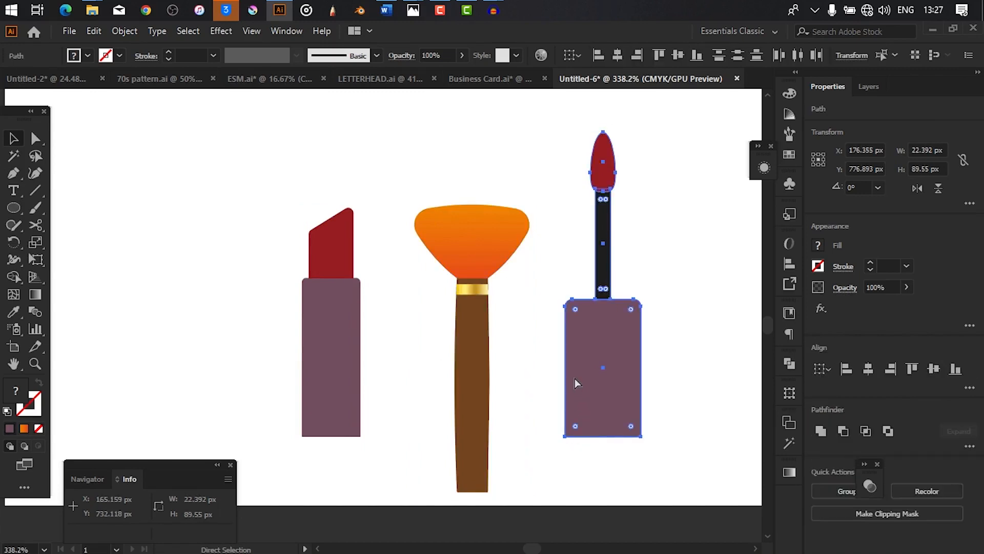
key("ctrl+g")
- Move the lipstick, brush and lip gloss applicator side by side onto the lower edge of the logo's white circle
left_click_drag(647, 206, 471, 291)
left_click_drag(646, 283, 523, 407)
left_click_drag(518, 353, 440, 380)
left_click_drag(589, 282, 510, 393)
left_click_drag(435, 363, 442, 363)
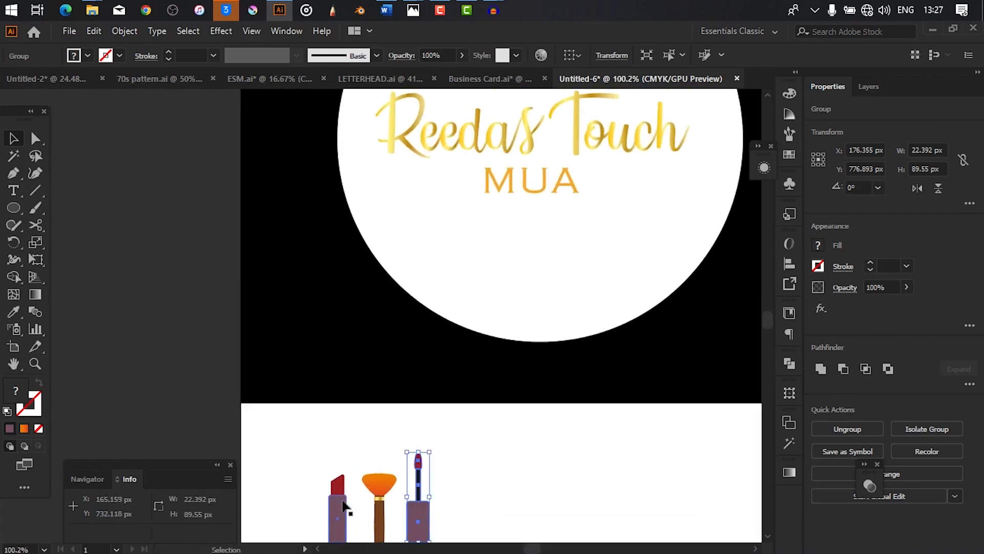
left_click_drag(343, 474, 489, 301)
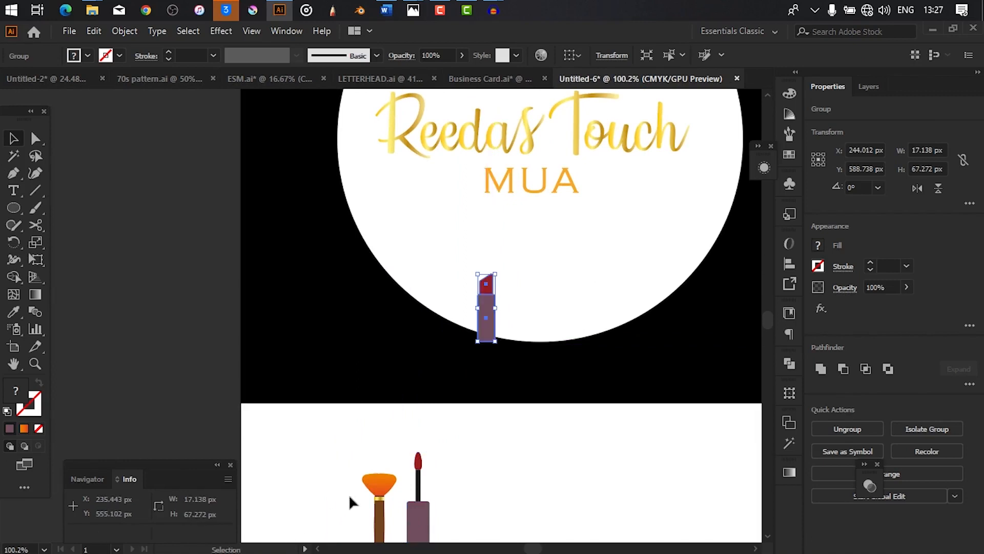
mouse_move(387, 510)
left_mouse_down()
mouse_move(543, 302)
mouse_move(549, 315)
left_mouse_up()
mouse_move(418, 509)
left_mouse_down()
mouse_move(612, 318)
mouse_move(593, 324)
left_mouse_up()
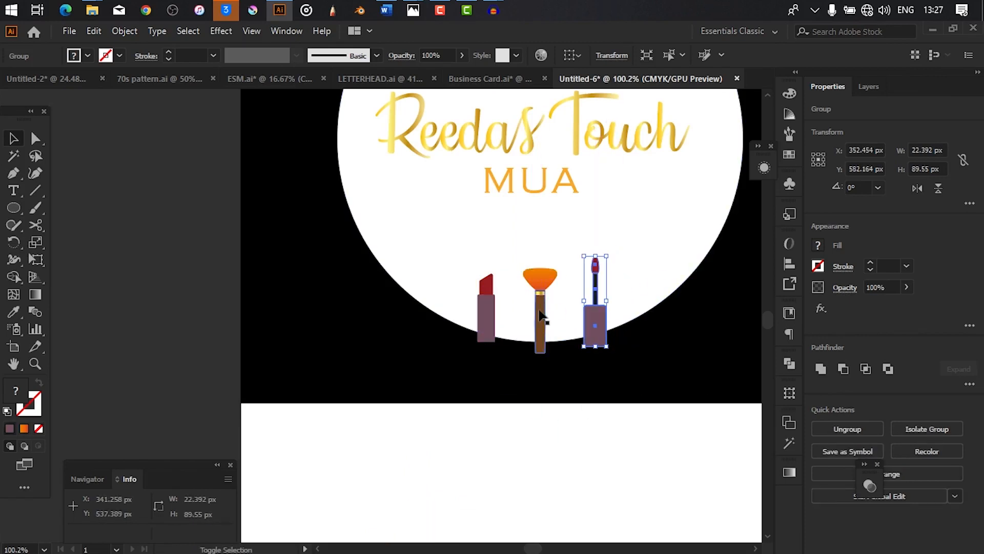
- Enlarge the lipstick, brush and lip gloss applicator together slightly
left_click(484, 309, "shift")
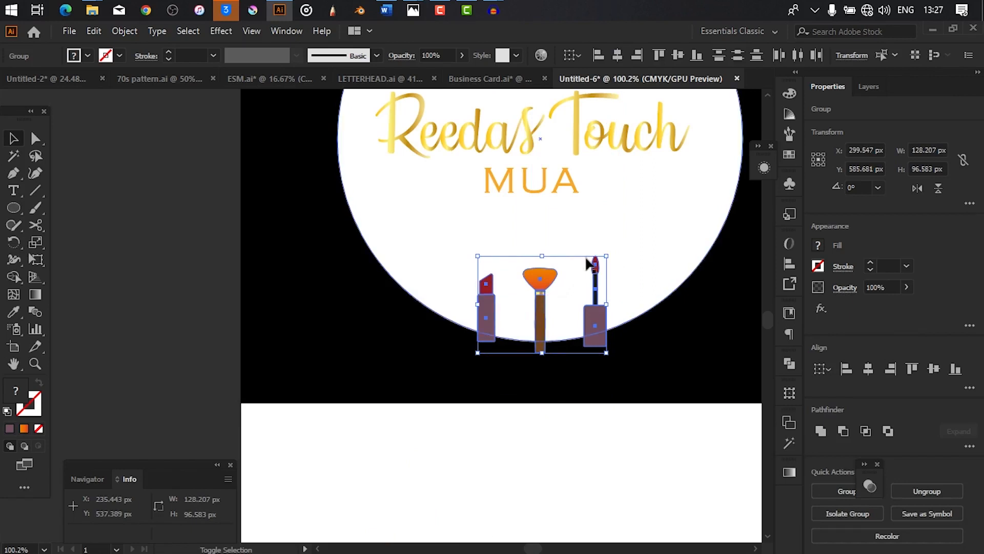
left_click_drag(554, 304, 461, 371)
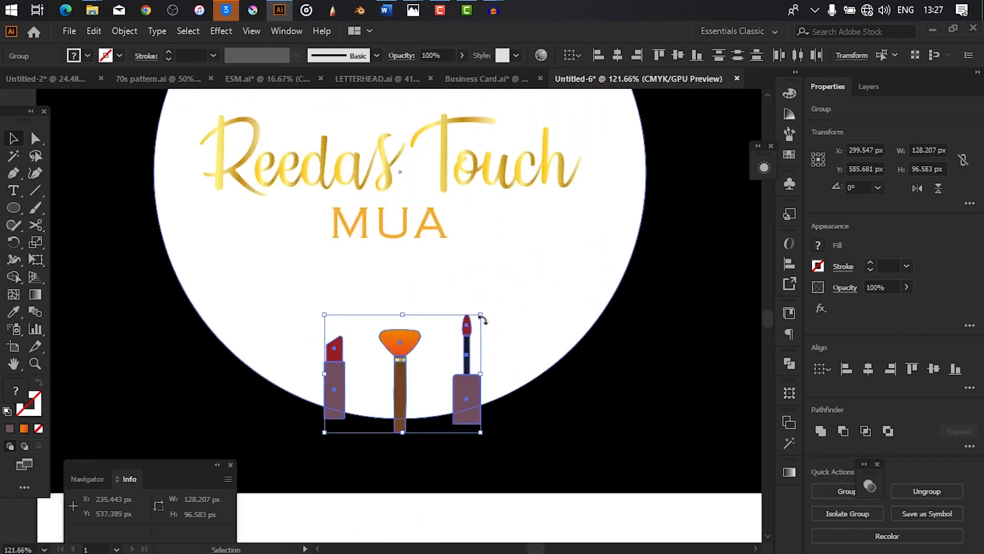
left_click_drag(480, 314, 495, 299)
left_click_drag(594, 313, 526, 395)
left_click(525, 394)
- Move the lipstick and the lip gloss applicator inward, closer to the brush
left_click(362, 372)
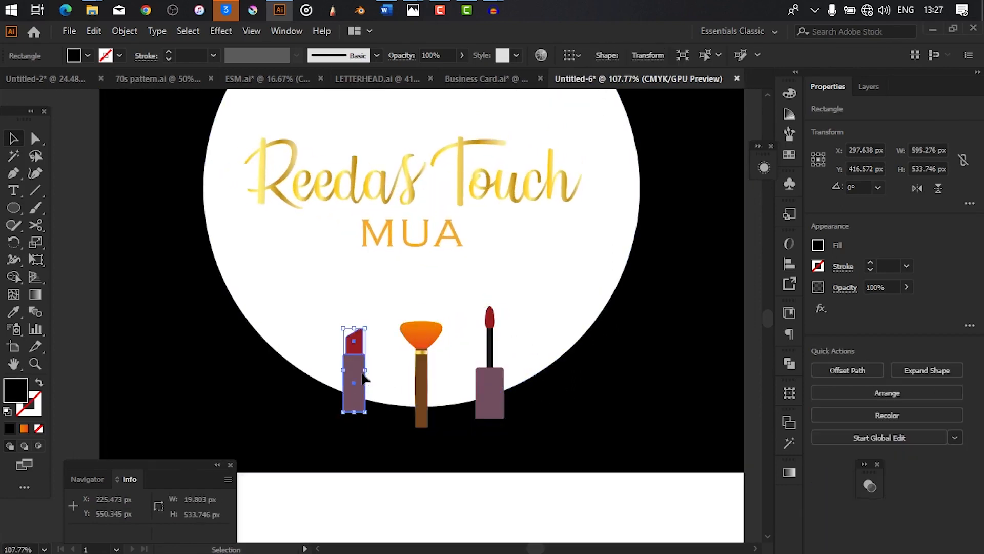
left_click_drag(362, 382, 373, 387)
scroll(386, 382, "up", 2)
left_click(520, 387)
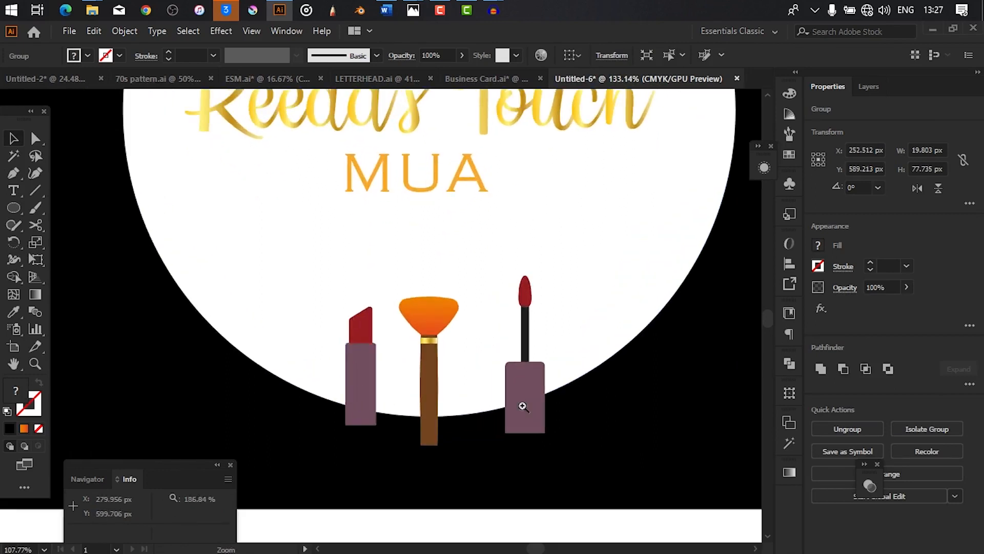
mouse_move(519, 382)
left_mouse_down()
mouse_move(493, 386)
mouse_move(508, 397)
mouse_move(498, 394)
mouse_move(535, 376)
left_mouse_up()
scroll(563, 370, "up", 1)
scroll(256, 339, "down", 3)
left_click_drag(231, 347, 309, 373)
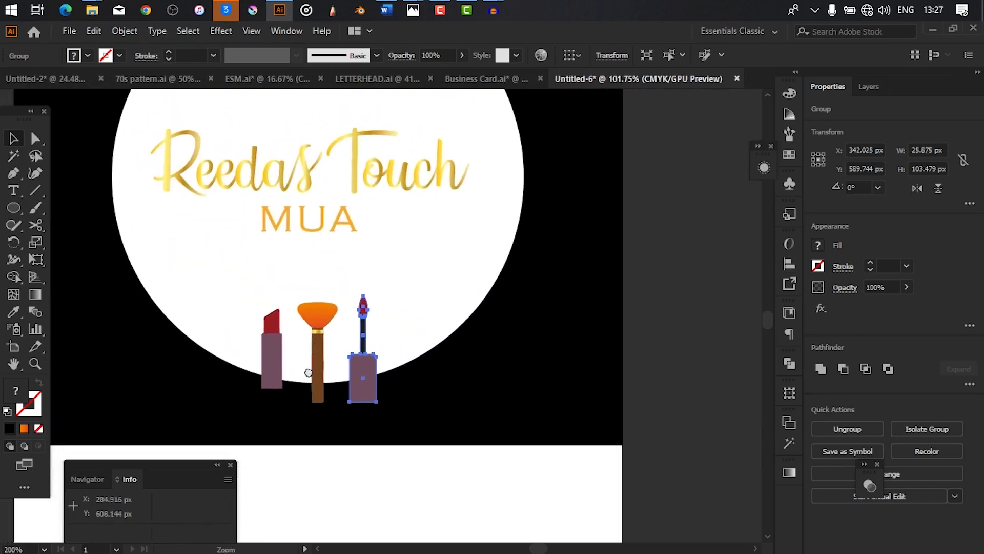
- Scale up the three makeup tools together from their centre until the lip gloss applicator is about 30.7 px wide
scroll(308, 373, "up", 1)
left_click(274, 359)
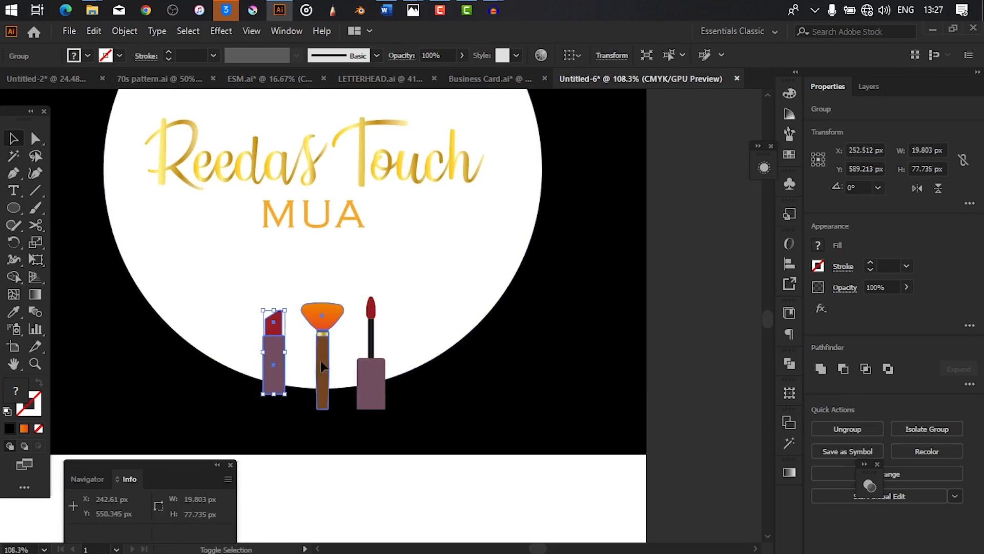
left_click(323, 366, "shift")
left_click(370, 353, "shift")
left_click_drag(386, 298, 436, 324)
mouse_move(394, 291)
left_mouse_down()
mouse_move(382, 289)
mouse_move(398, 286)
left_mouse_up()
- Nudge the lipstick and the lip gloss applicator slightly toward the brush to tighten the spacing on both sides
left_click(299, 410)
left_click(277, 376)
left_click_drag(277, 377, 282, 377)
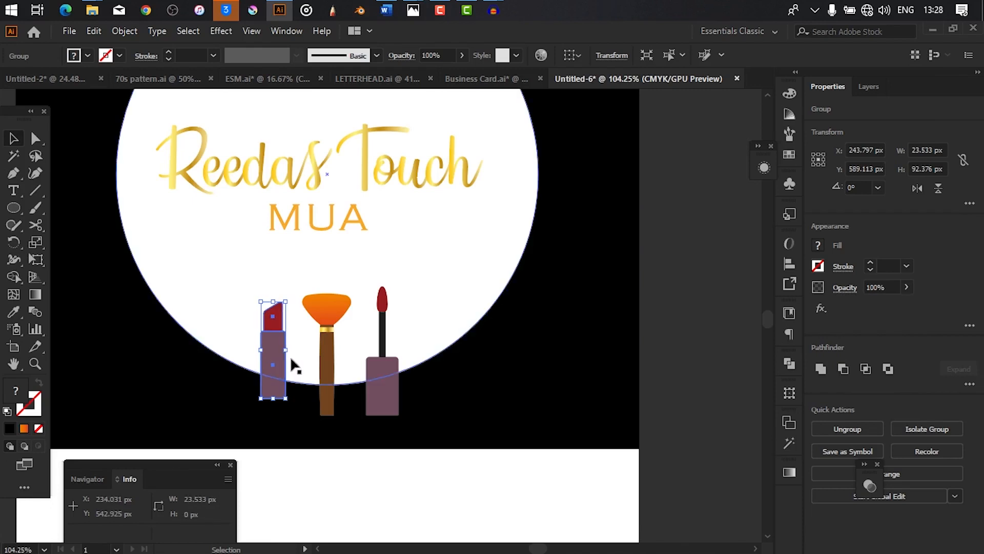
left_click(378, 371)
left_click_drag(379, 374, 379, 373)
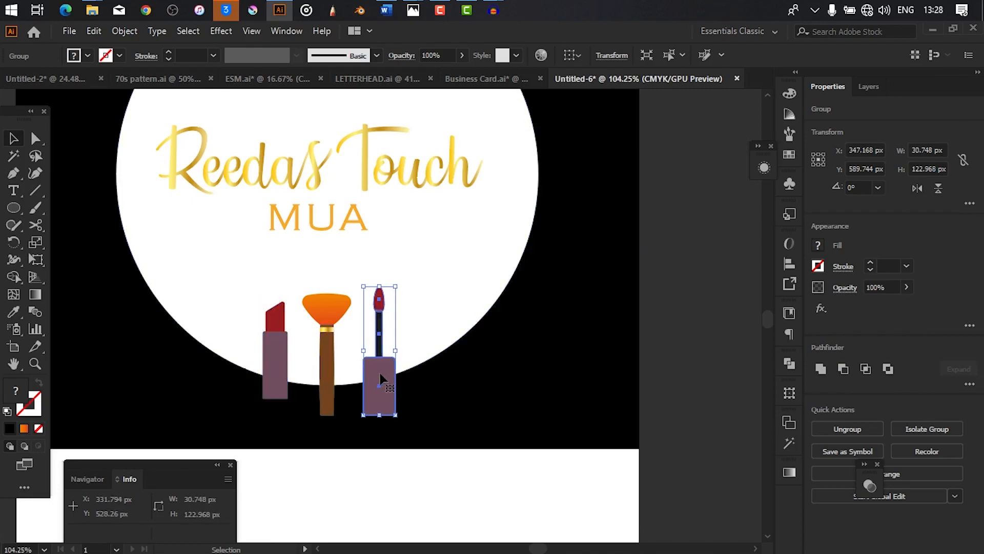
key("ctrl+space")
mouse_move(469, 306)
left_mouse_down()
mouse_move(388, 332)
mouse_move(425, 332)
left_mouse_up()
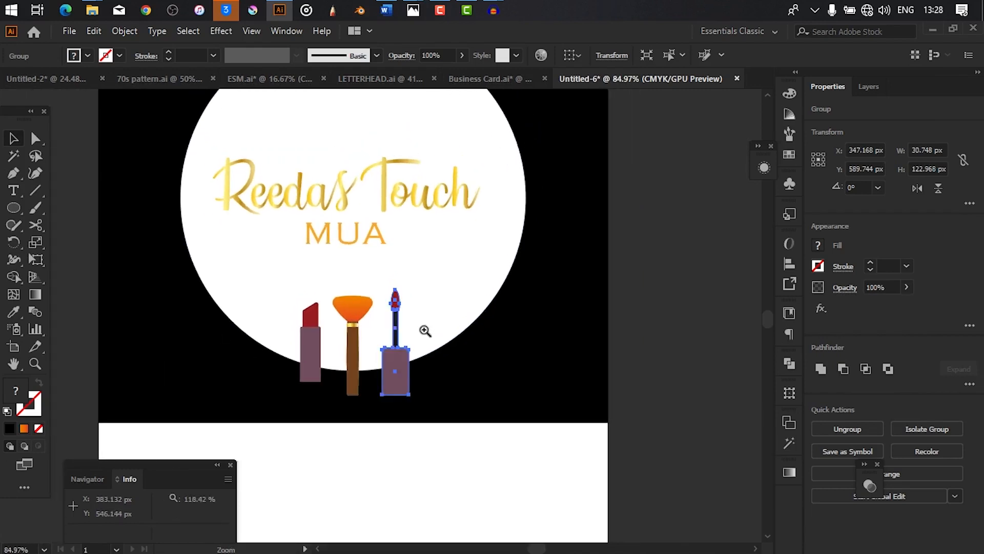
- Enlarge the three makeup tools together to about 138.4 px wide and 134.5 px high
left_click(352, 365)
left_click(400, 365, "shift")
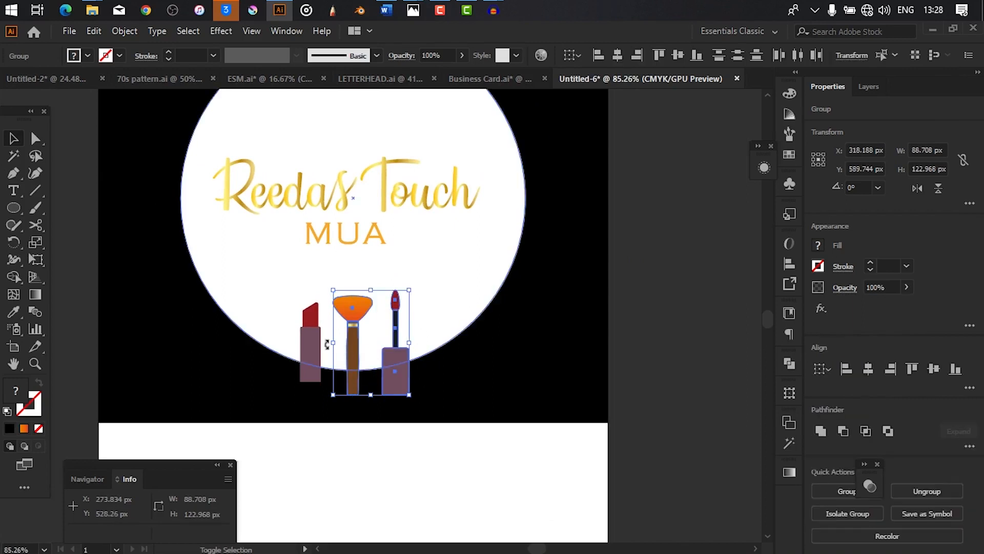
left_click(313, 344, "shift")
left_click_drag(410, 290, 443, 347)
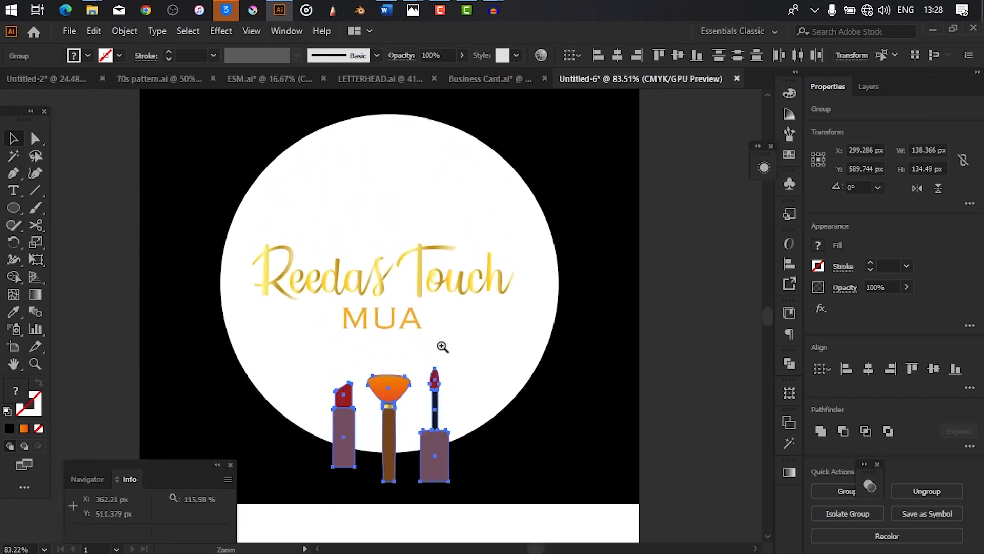
- Lock the white circle and the black background rectangle
left_click(426, 277)
left_click_drag(480, 293, 503, 292)
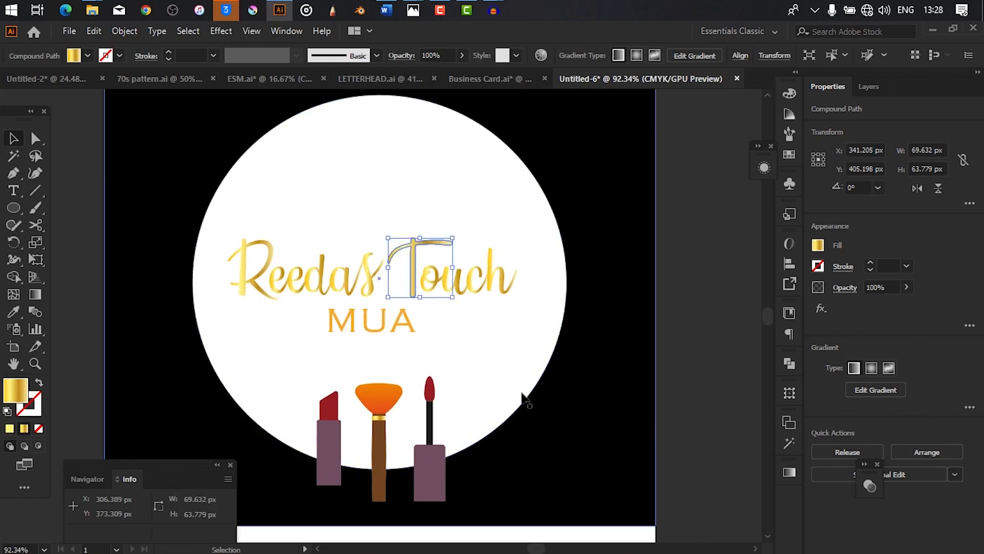
mouse_move(443, 378)
left_mouse_down()
mouse_move(400, 384)
mouse_move(440, 384)
left_mouse_up()
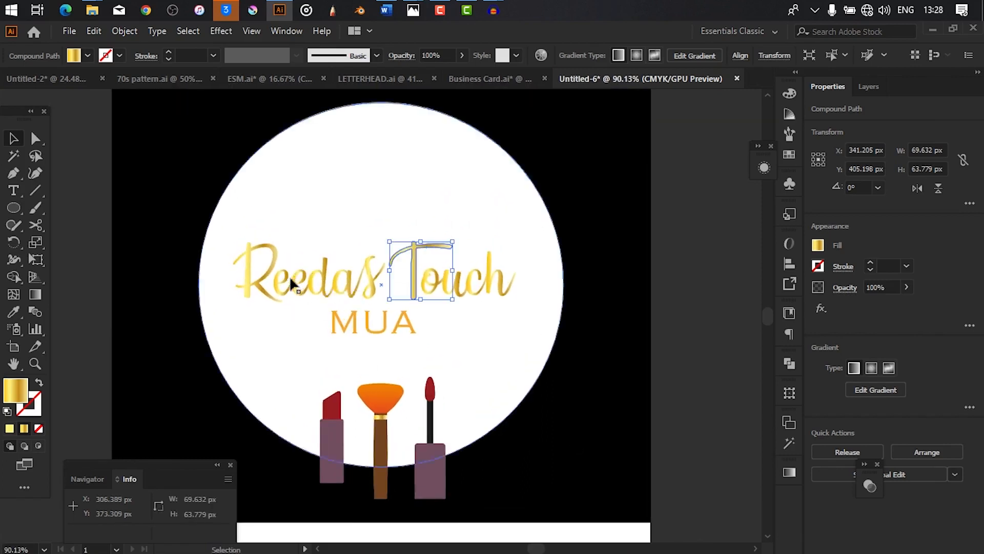
left_click(312, 290)
left_click(251, 226)
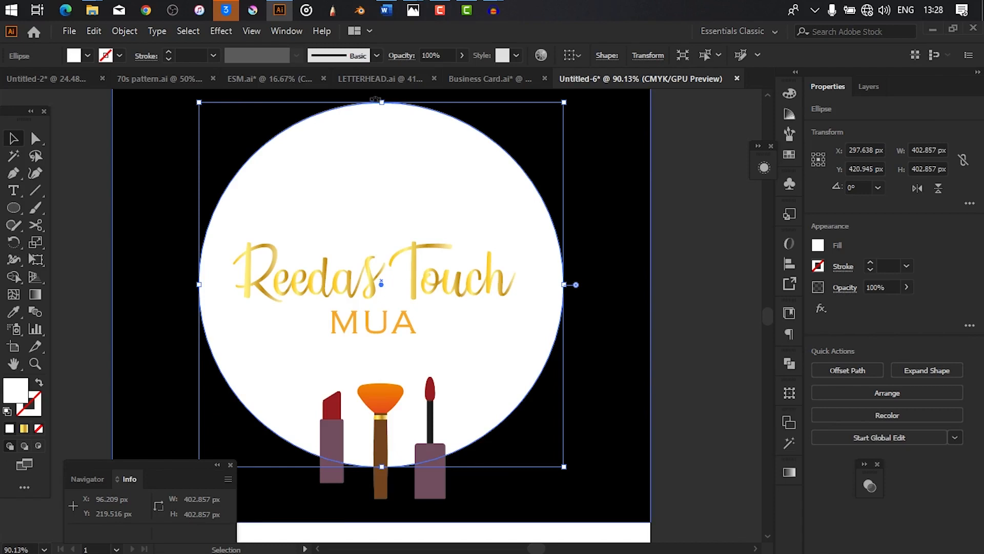
key("ctrl+2")
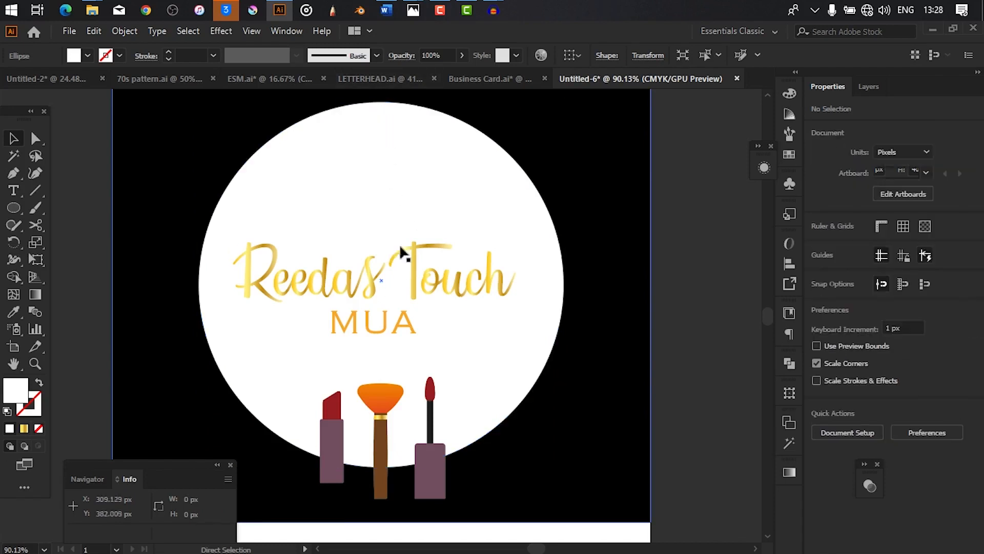
left_click(450, 214)
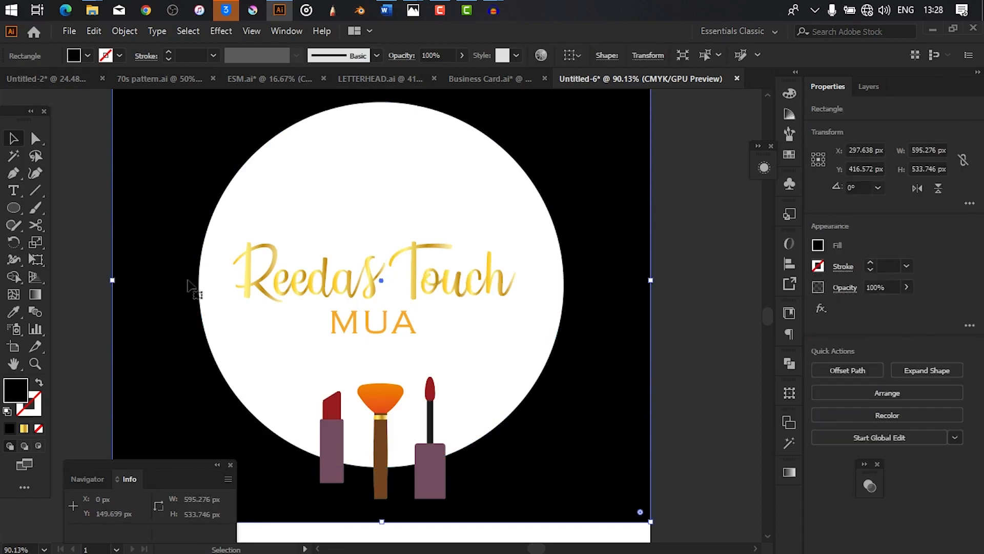
key("ctrl+2")
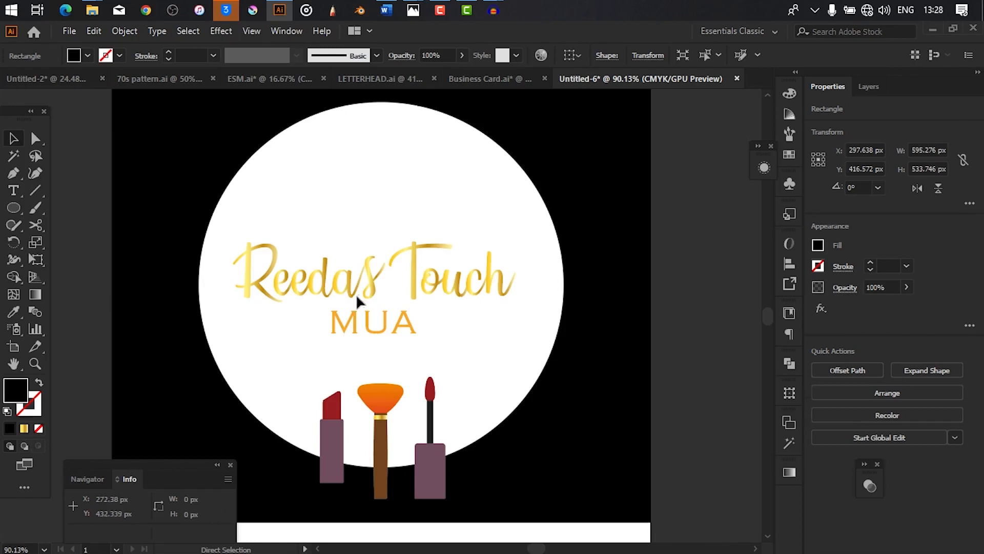
- Examine the gold lettering and the empty upper area of the white circle
scroll(321, 283, "up", 3)
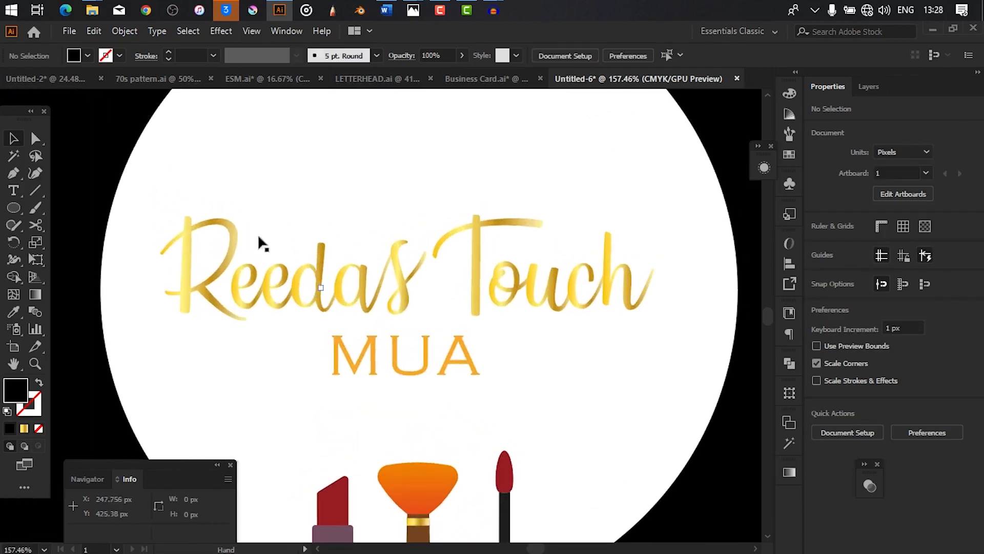
left_click_drag(462, 339, 628, 398)
left_click_drag(627, 364, 583, 346)
left_click_drag(615, 369, 595, 384)
mouse_move(535, 398)
left_mouse_down()
mouse_move(531, 417)
mouse_move(457, 395)
mouse_move(552, 406)
left_mouse_up()
left_click_drag(599, 382, 546, 375)
left_click_drag(572, 374, 433, 330)
left_click(620, 382)
left_click_drag(658, 371, 557, 346)
left_click_drag(501, 281, 476, 356)
left_click_drag(402, 260, 457, 281)
left_click_drag(384, 224, 371, 265)
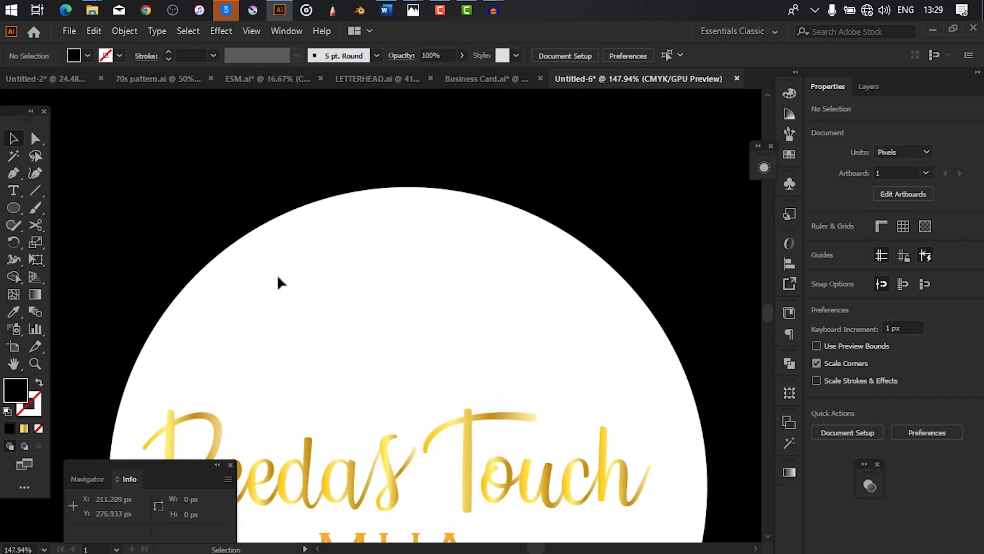
left_click_drag(367, 260, 120, 221)
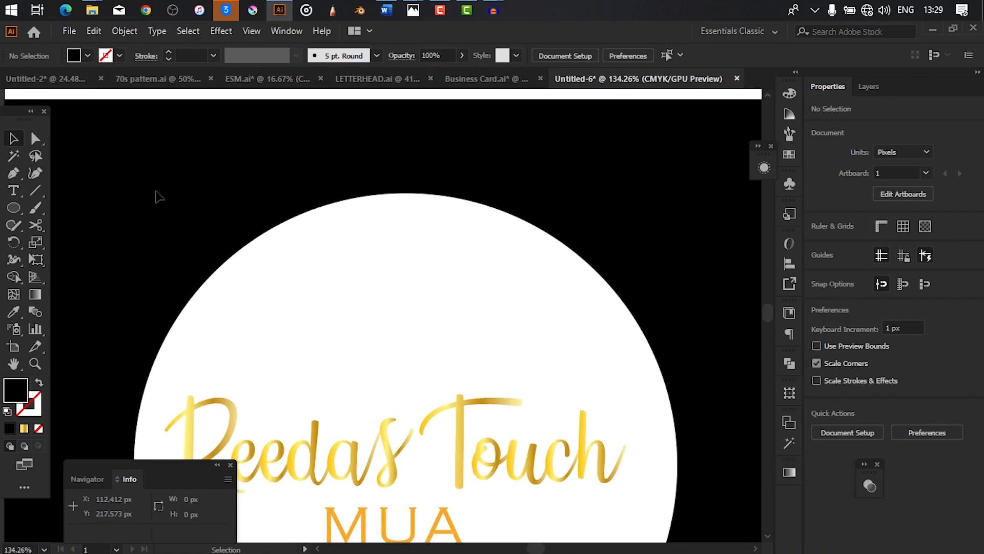
- Draw an ellipse about 115.6 by 111.9 px in the blank area below the black background and turn its fill into an outline
left_click_drag(563, 313, 429, 137)
left_click_drag(451, 333, 430, 335)
mouse_move(562, 378)
left_mouse_down()
mouse_move(494, 352)
mouse_move(557, 374)
left_mouse_up()
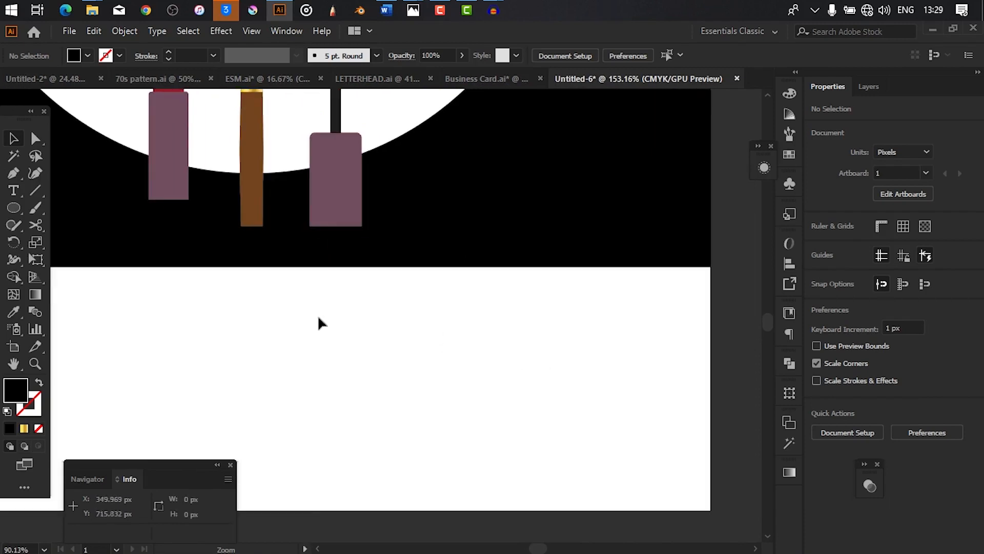
left_click(14, 209)
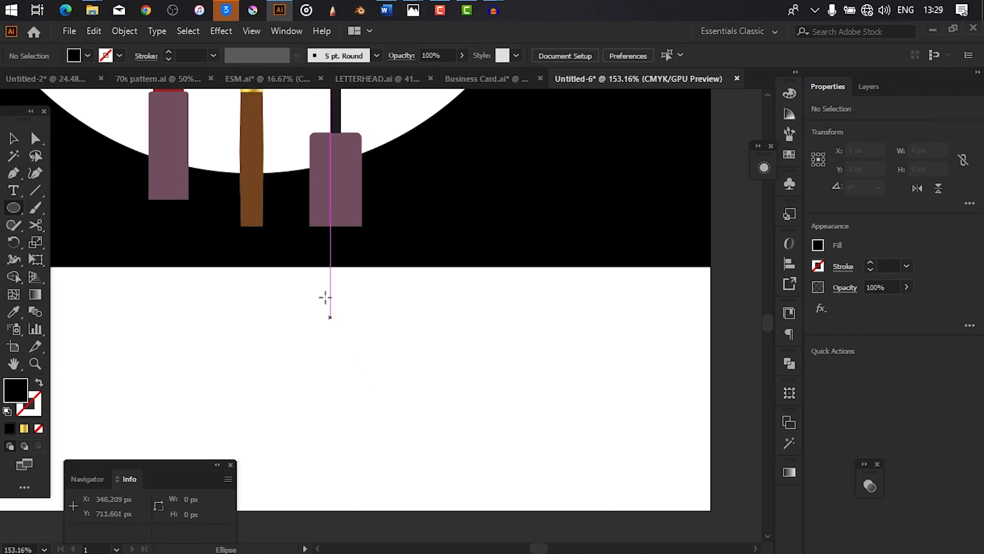
left_click_drag(329, 301, 503, 469)
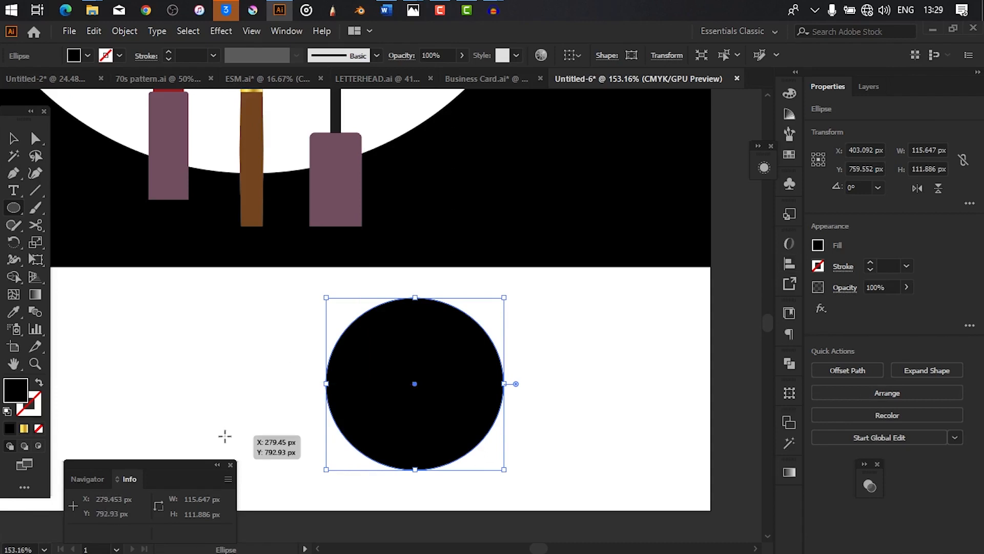
key("shift+x")
- Try to place type along the outlined circle below the black background with the Type on a Path tool
mouse_move(461, 356)
left_mouse_down()
mouse_move(521, 356)
mouse_move(545, 321)
left_mouse_up()
left_click_drag(457, 316, 496, 321)
key("v")
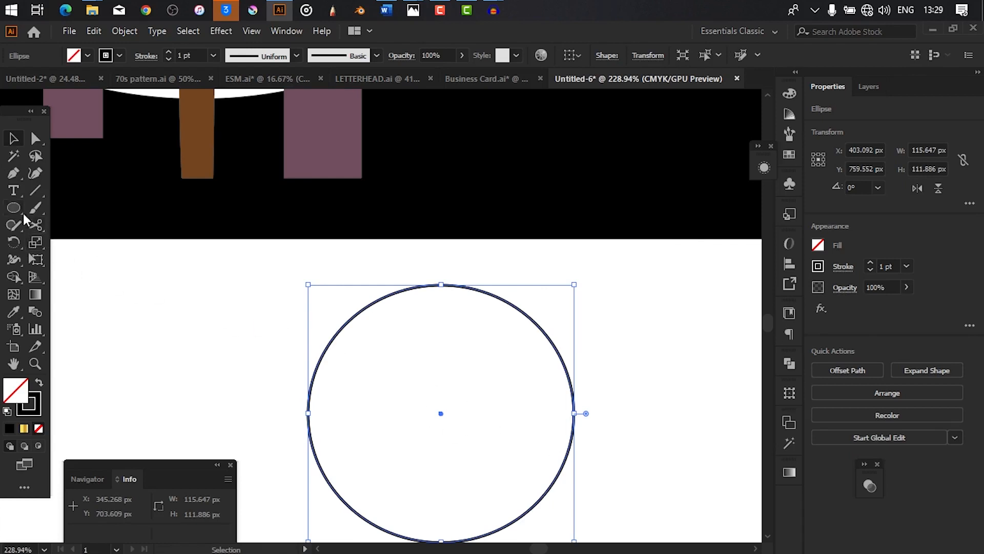
left_click(16, 193)
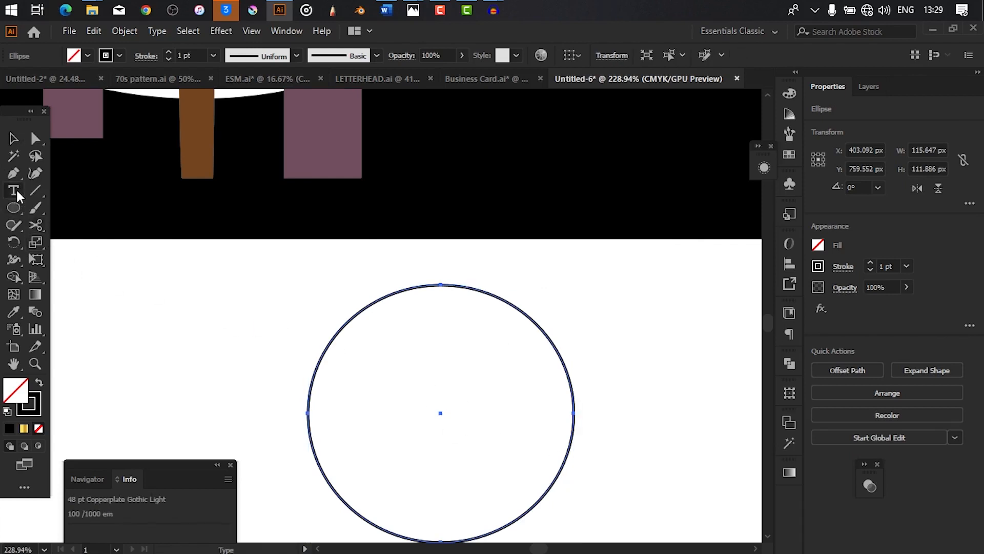
left_click(16, 189)
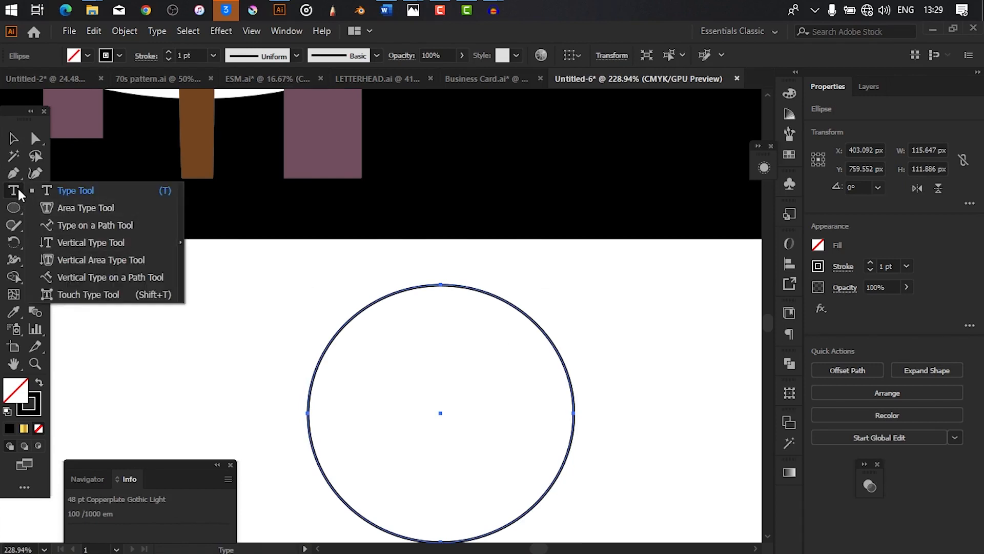
left_click(78, 227)
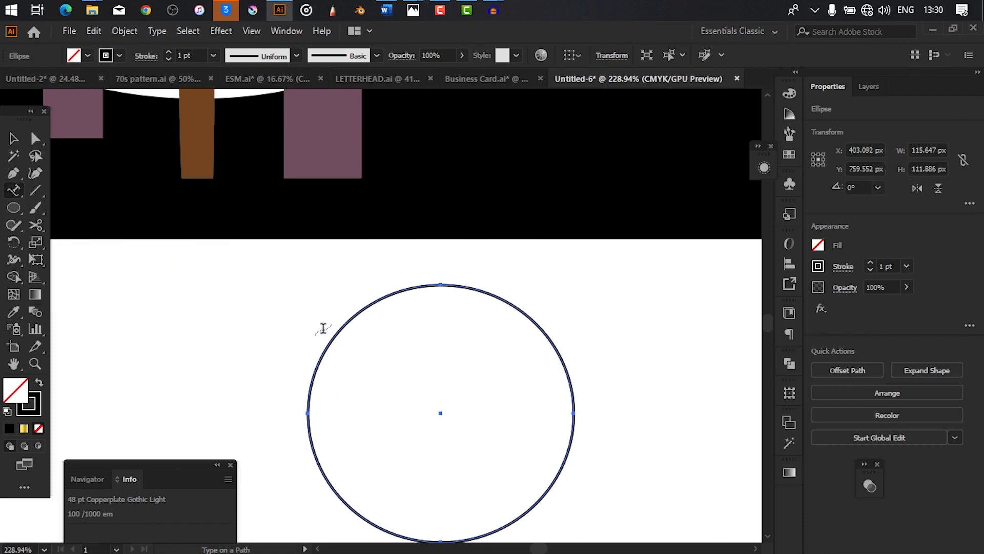
scroll(341, 314, "up", 2)
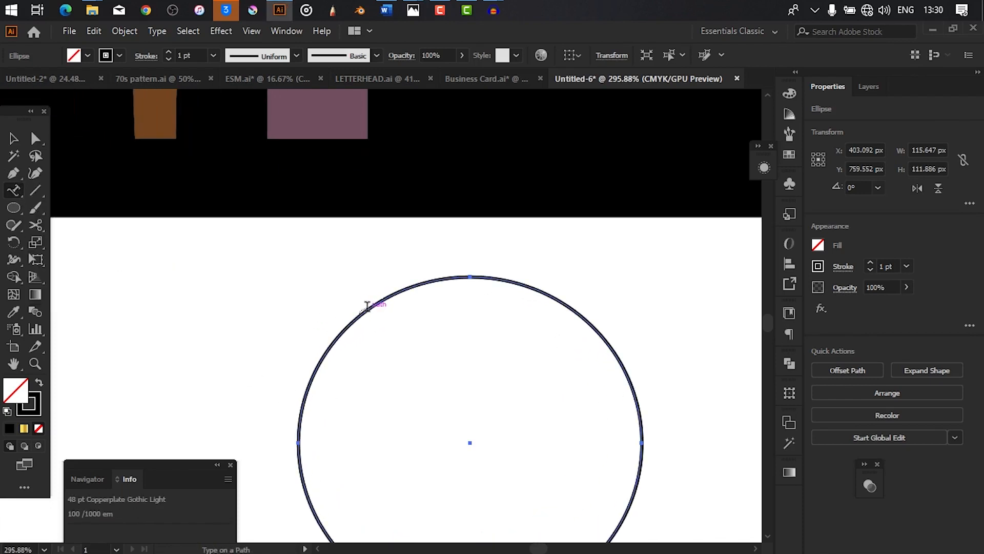
left_click(357, 311)
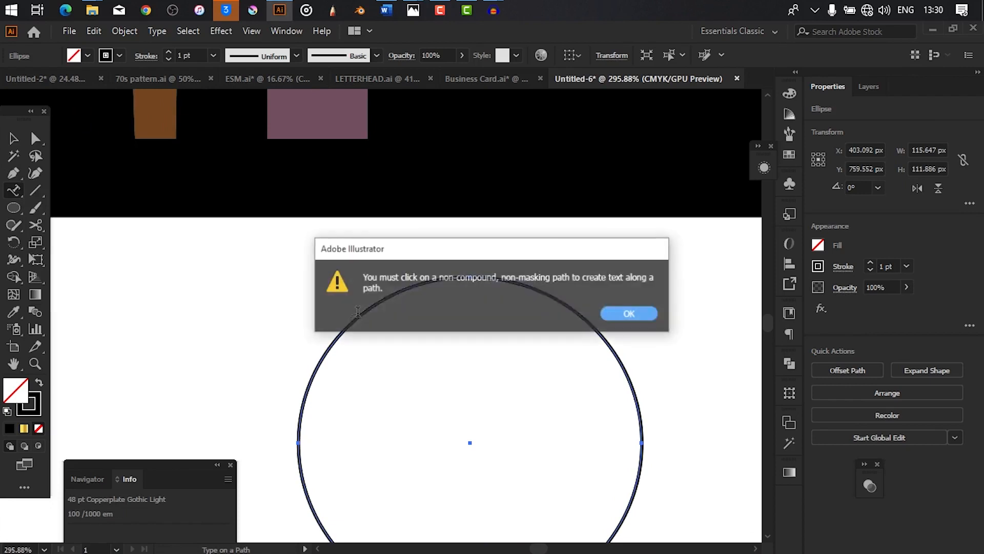
left_click(623, 314)
- Place type on a path along the circle outline and set its placeholder text to 6 pt
key("v")
key("ctrl+0")
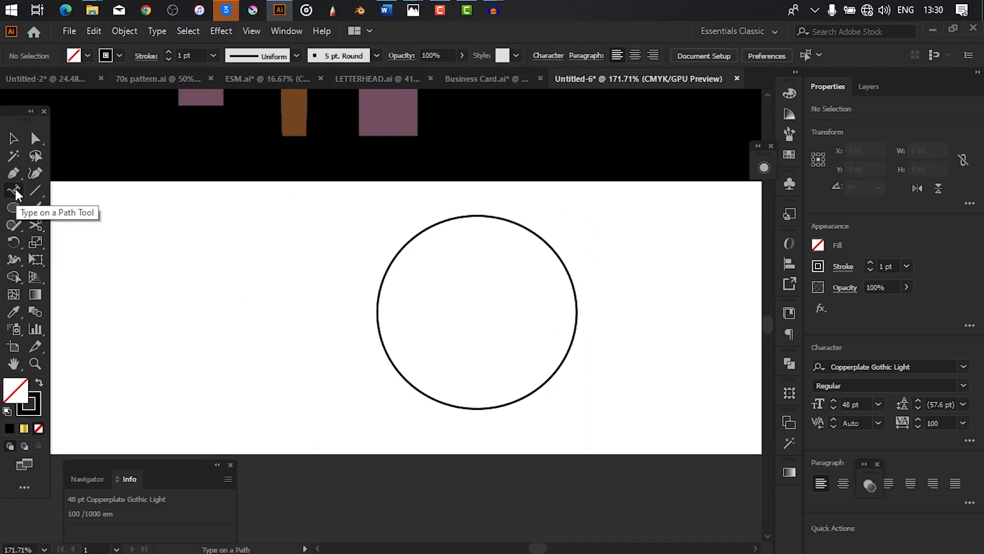
left_click_drag(420, 259, 306, 239)
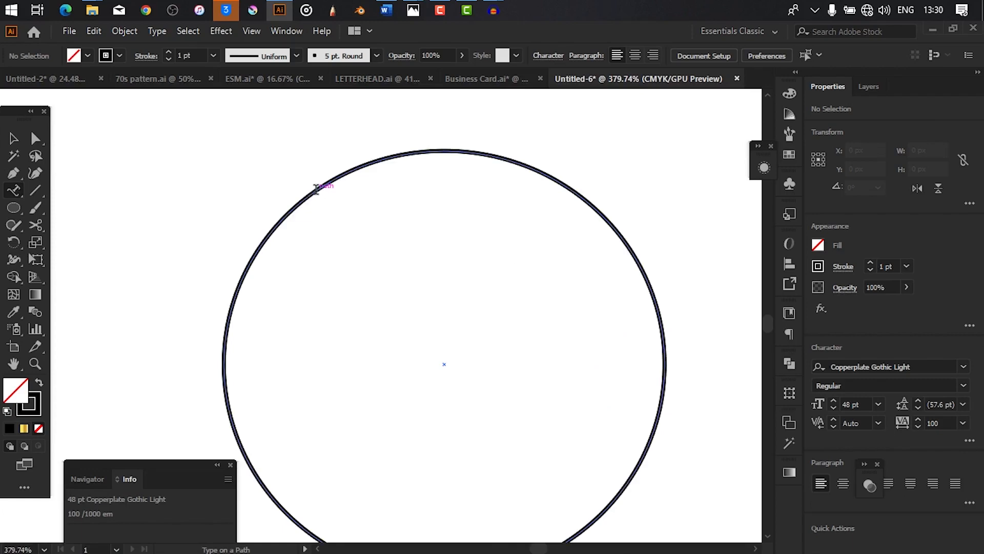
left_click(316, 188)
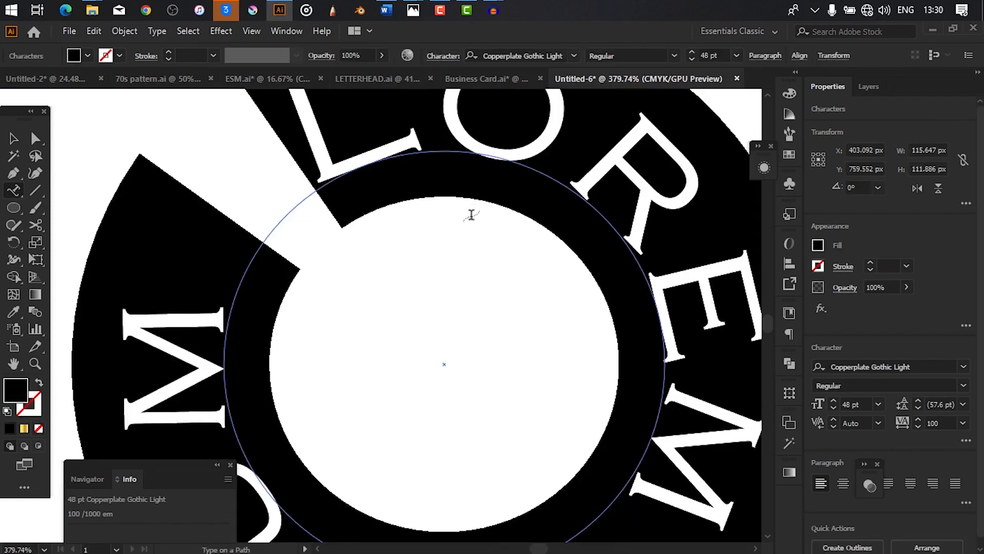
left_click_drag(492, 195, 370, 192)
left_click_drag(435, 195, 376, 239)
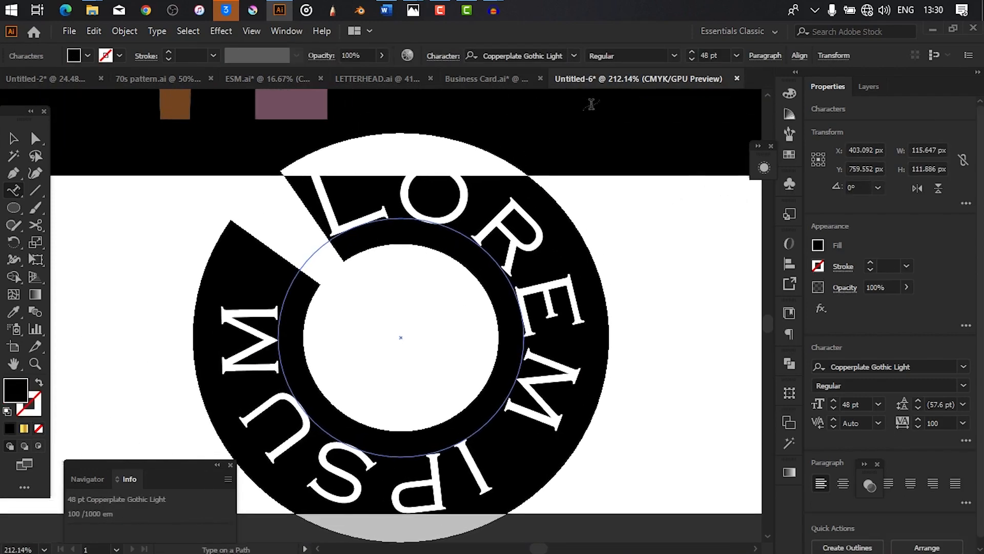
left_click(737, 55)
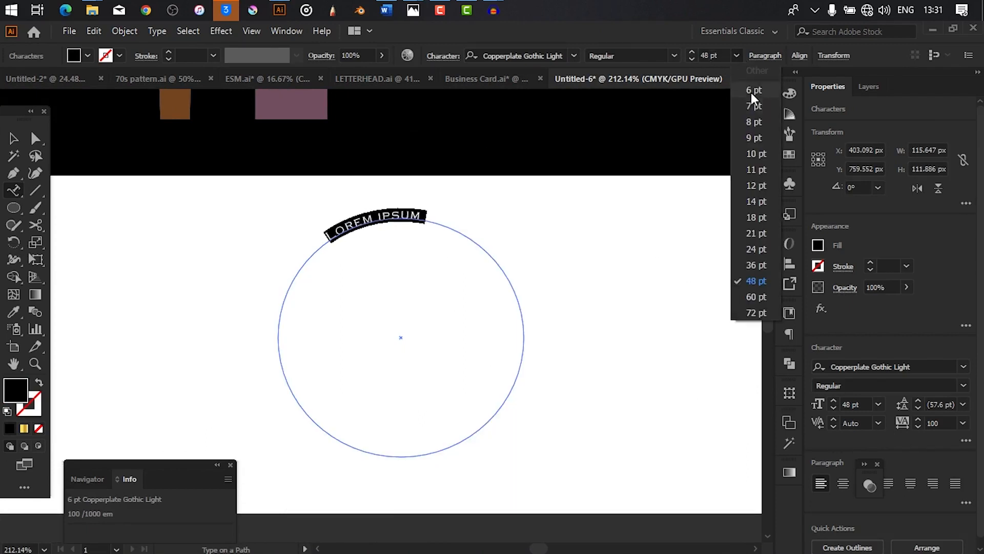
left_click(754, 90)
- Replace the placeholder text on the circular path with "ESt. 2022"
left_click_drag(329, 212, 478, 235)
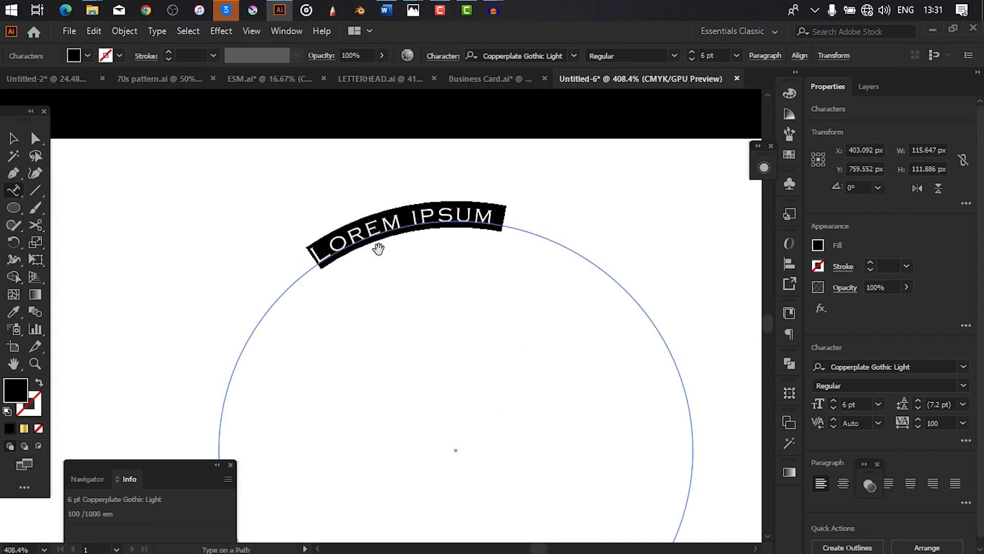
type("EST")
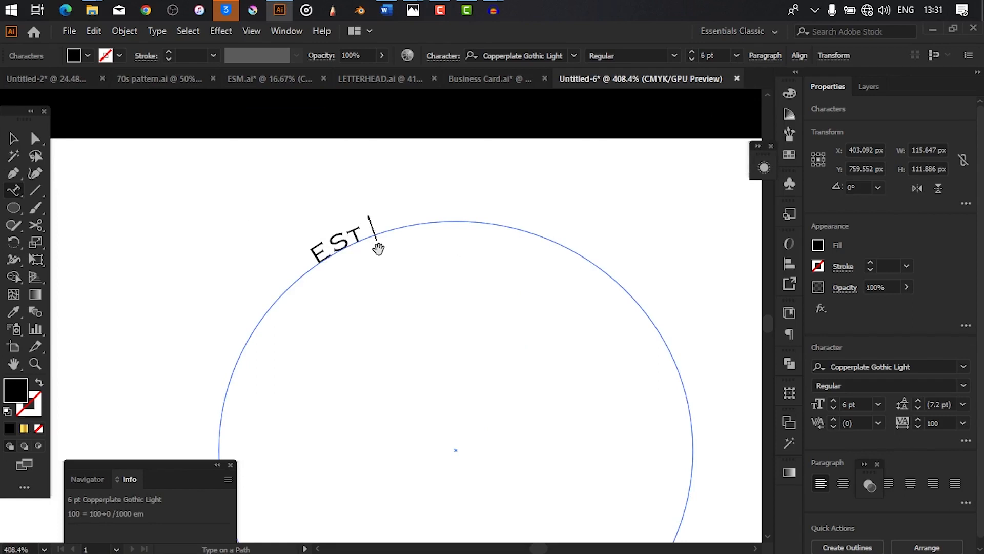
type(" 2022")
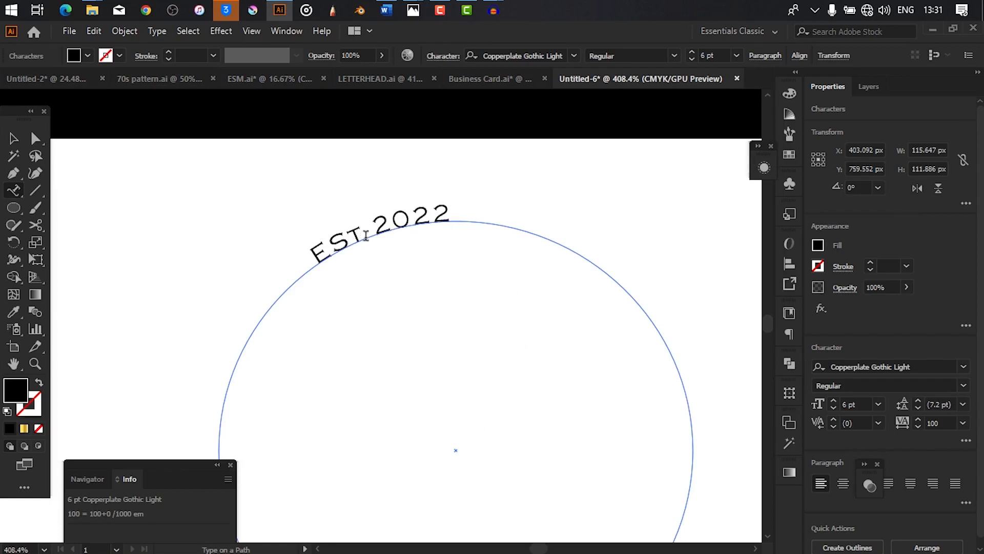
left_click(373, 224)
type(".")
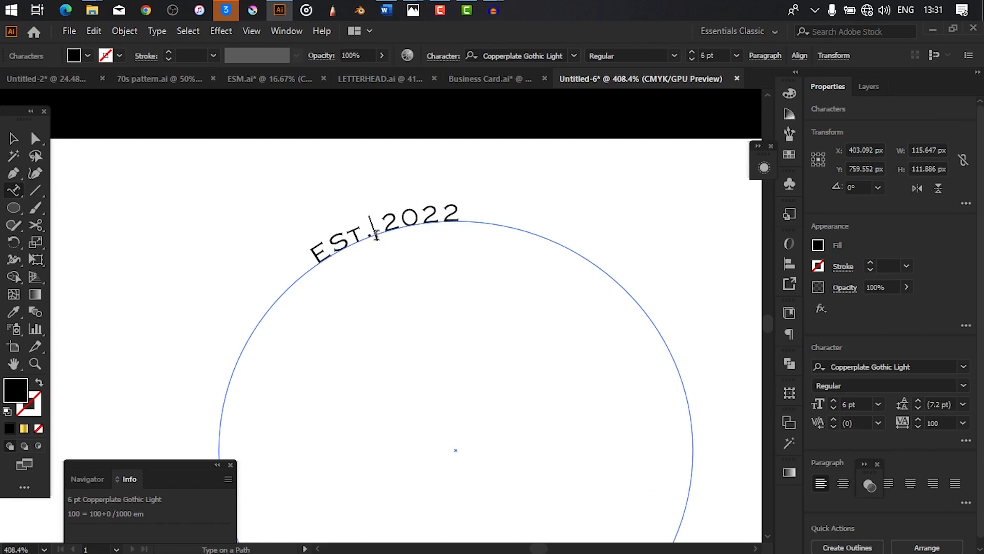
- Change the font of all the text on the circular path to Constantia
left_click_drag(462, 220, 310, 267)
left_click_drag(461, 220, 314, 257)
left_click(355, 234)
left_click_drag(459, 214, 318, 254)
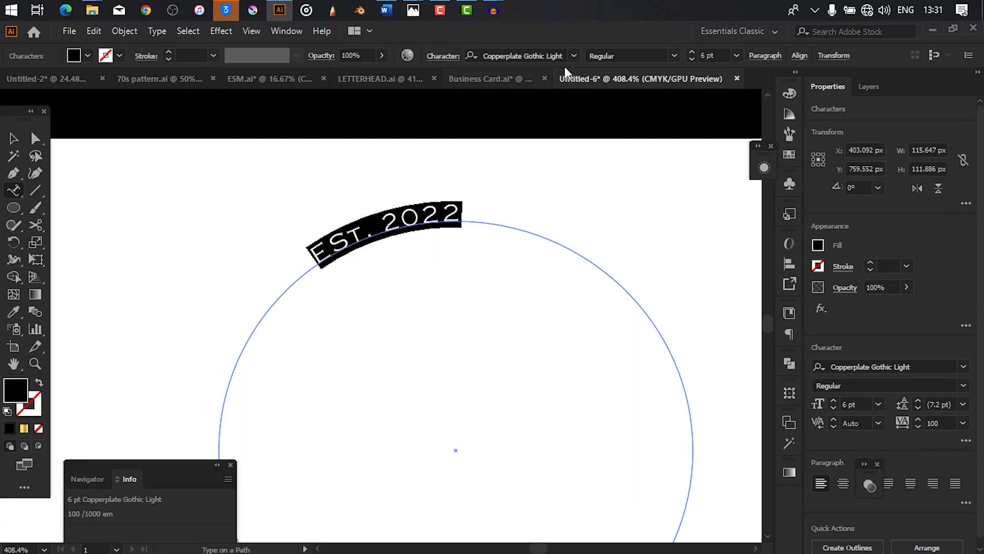
left_click(575, 56)
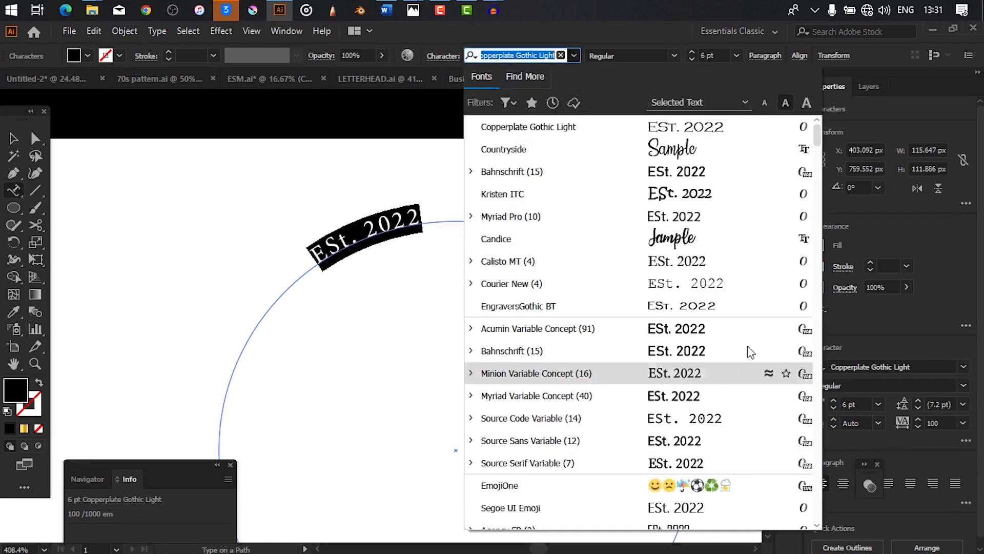
scroll(564, 256, "down", 10)
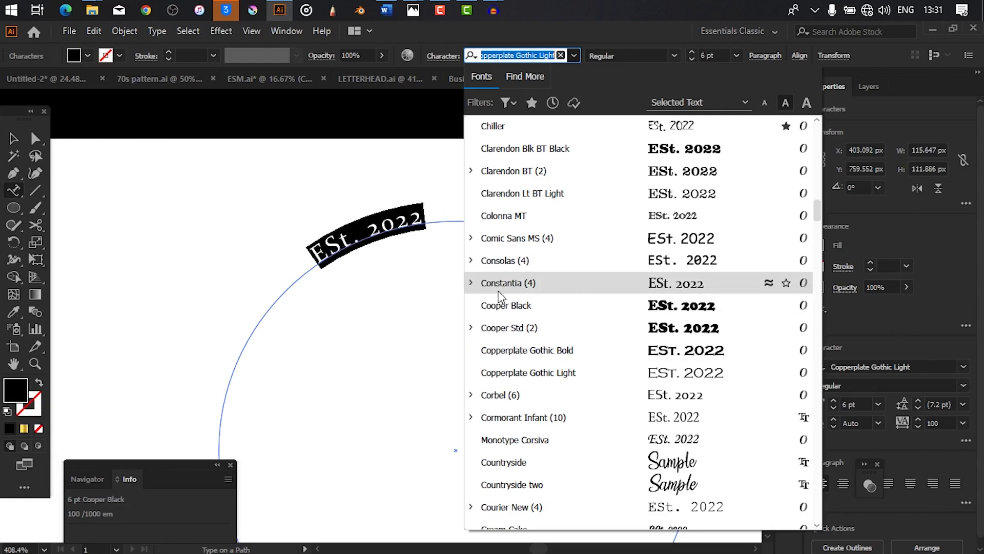
left_click(644, 282)
- Make the second letter of the path text lowercase so that it reads "Est. 2022"
left_click(337, 236)
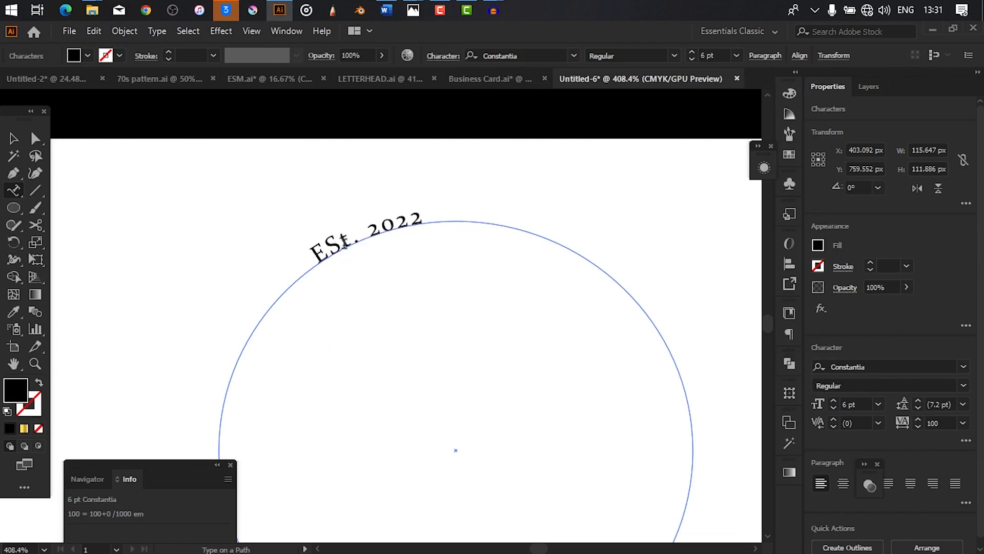
key("BackSpace")
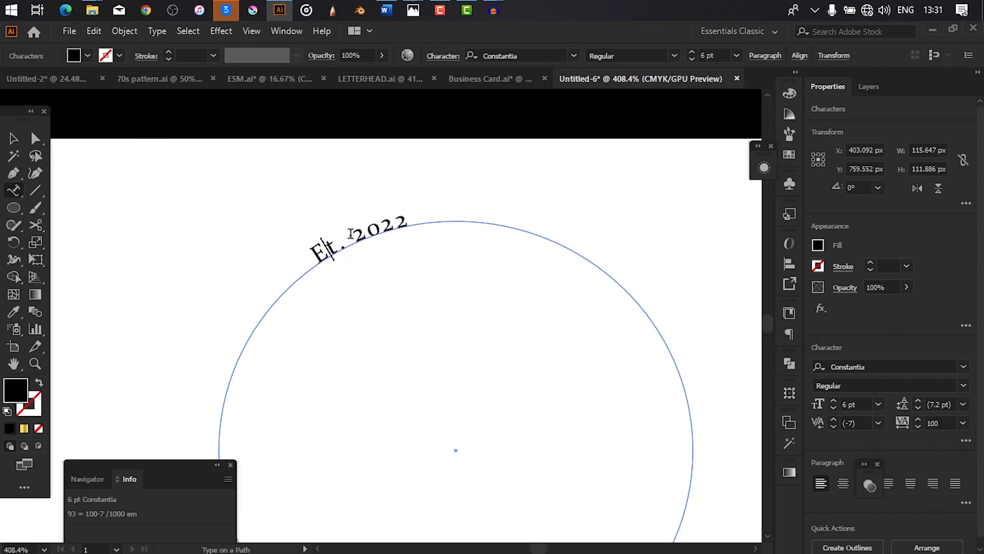
type("s")
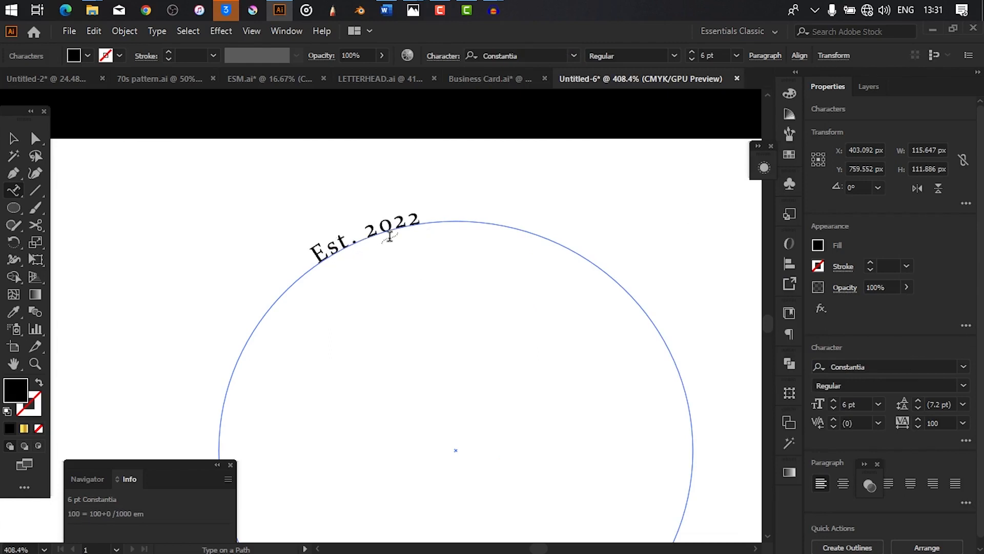
type("v")
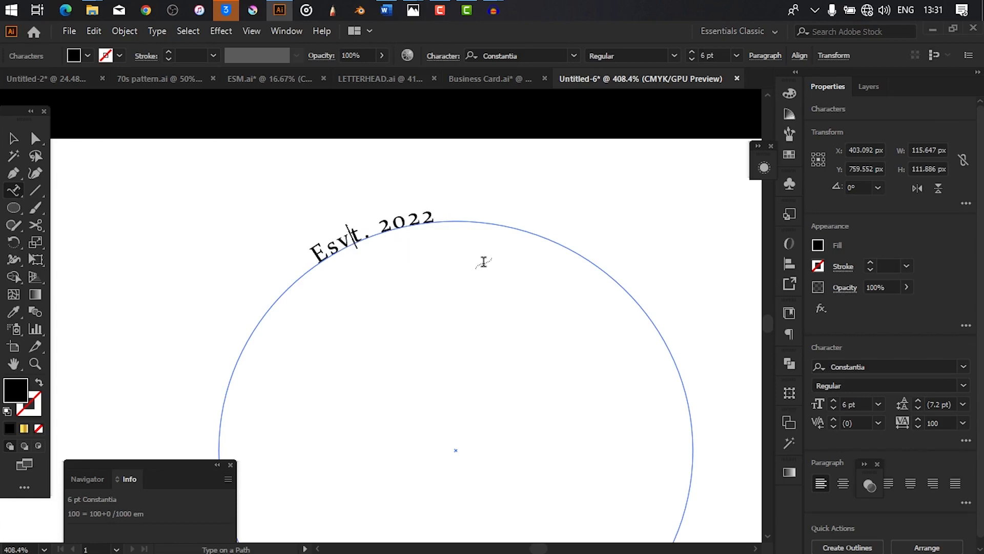
key("BackSpace")
key("Escape")
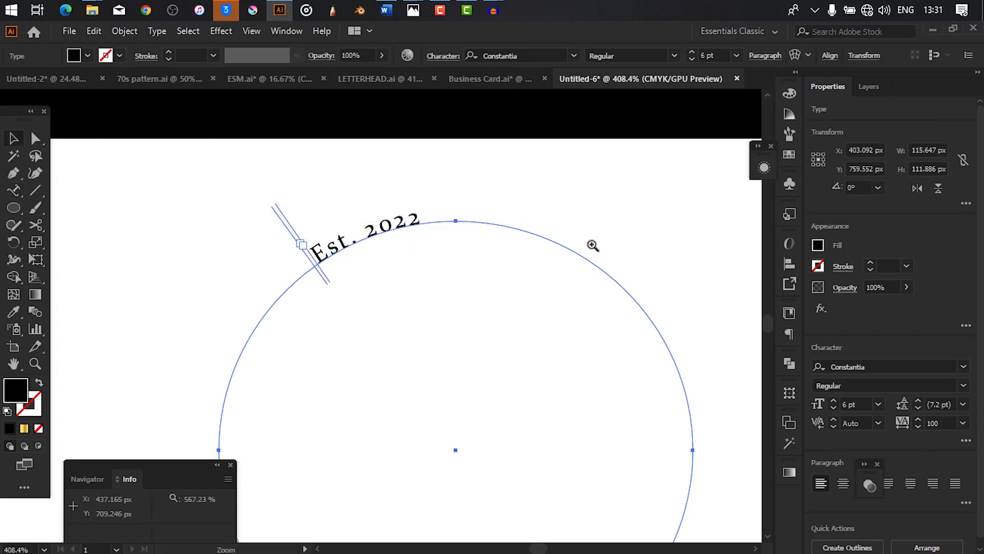
- Slide the "Est. 2022" text clockwise along the circular path to the top of the circle
scroll(594, 246, "down", 1)
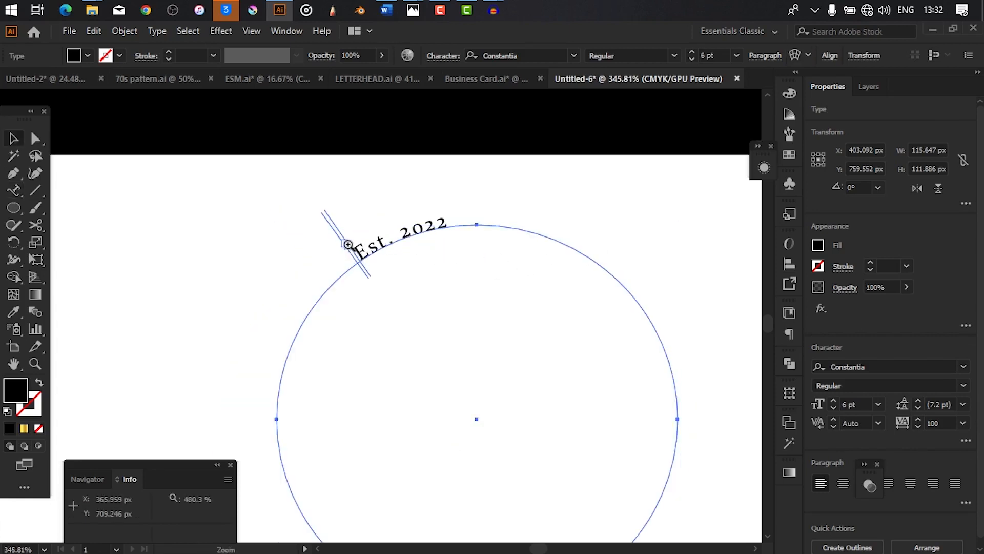
scroll(354, 251, "up", 3)
key("t")
scroll(343, 249, "up", 2)
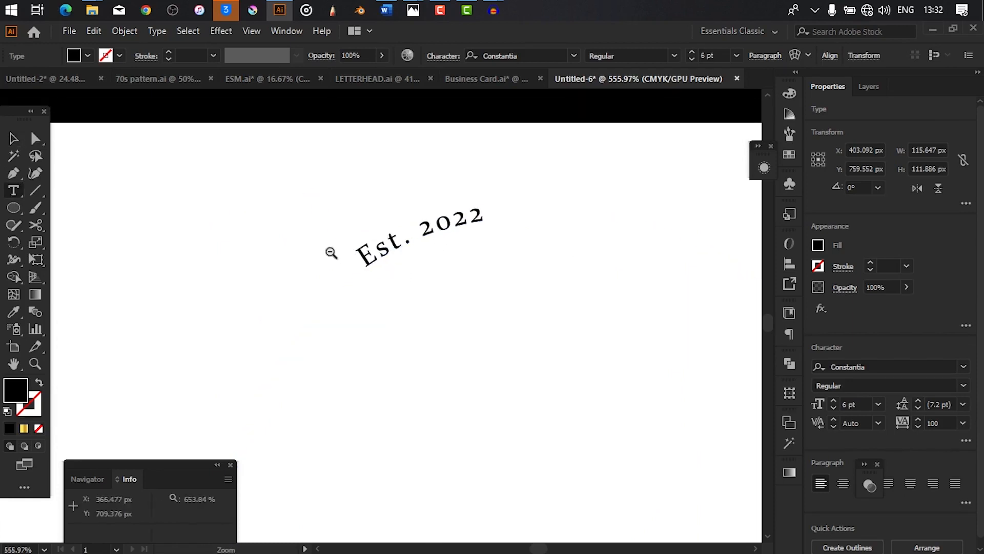
key("v")
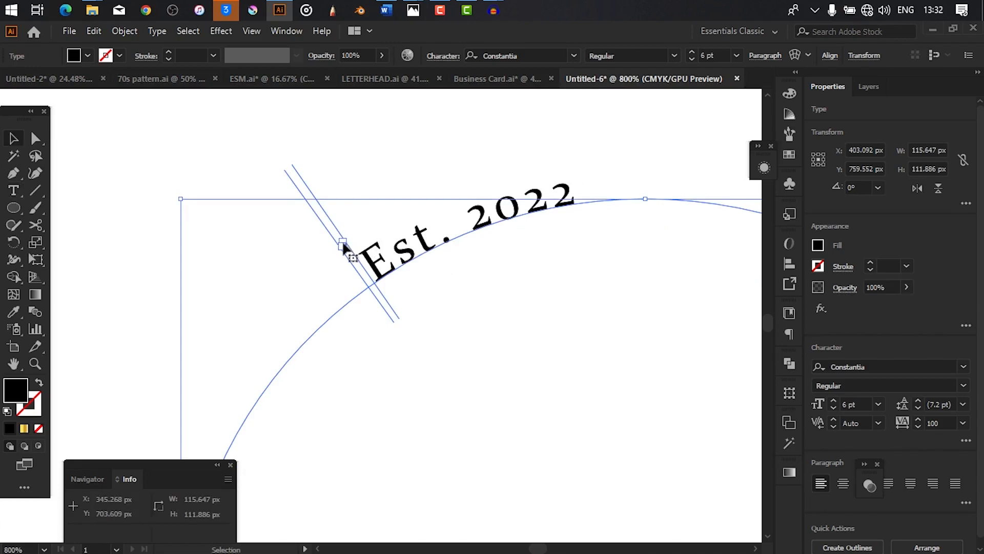
left_click_drag(344, 242, 537, 223)
- Set the font size of the "Est. 2022" path text to 8 pt
key("space")
left_click_drag(604, 266, 298, 193)
key("ctrl+space")
left_click_drag(449, 211, 357, 218)
key("space")
left_click_drag(403, 209, 393, 257)
key("ctrl+space")
key("ctrl+space")
left_click_drag(536, 262, 307, 262)
key("ctrl+space")
left_click_drag(518, 244, 677, 246)
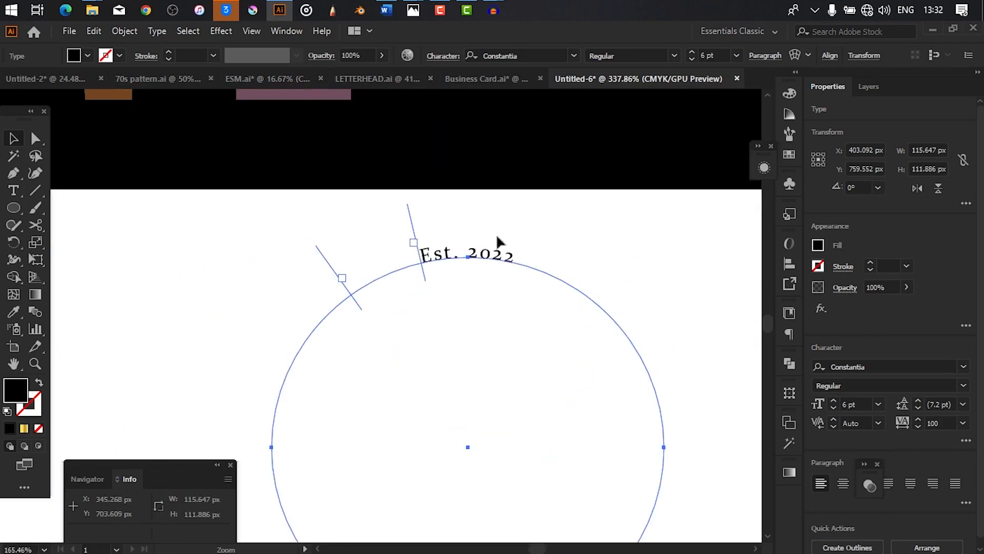
double_click(490, 248)
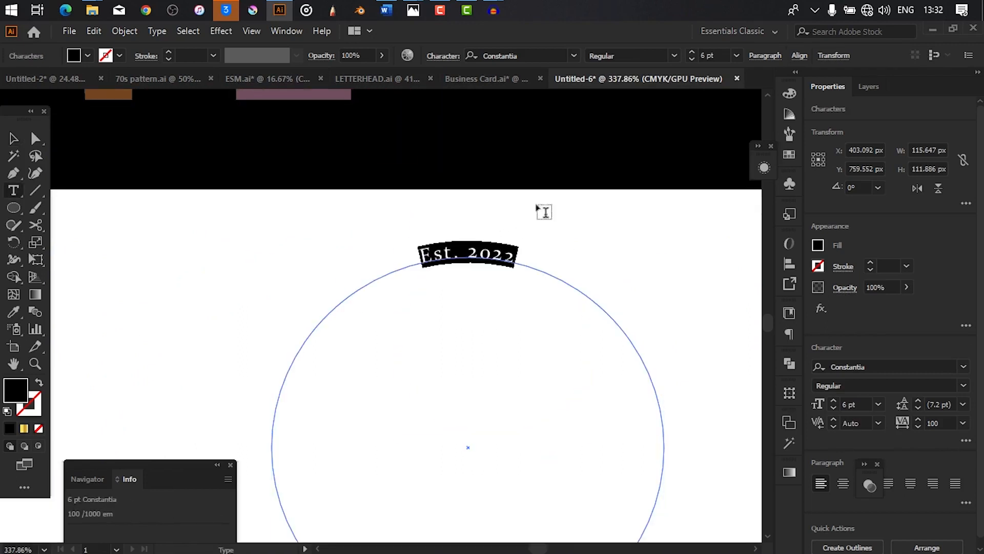
left_click(736, 55)
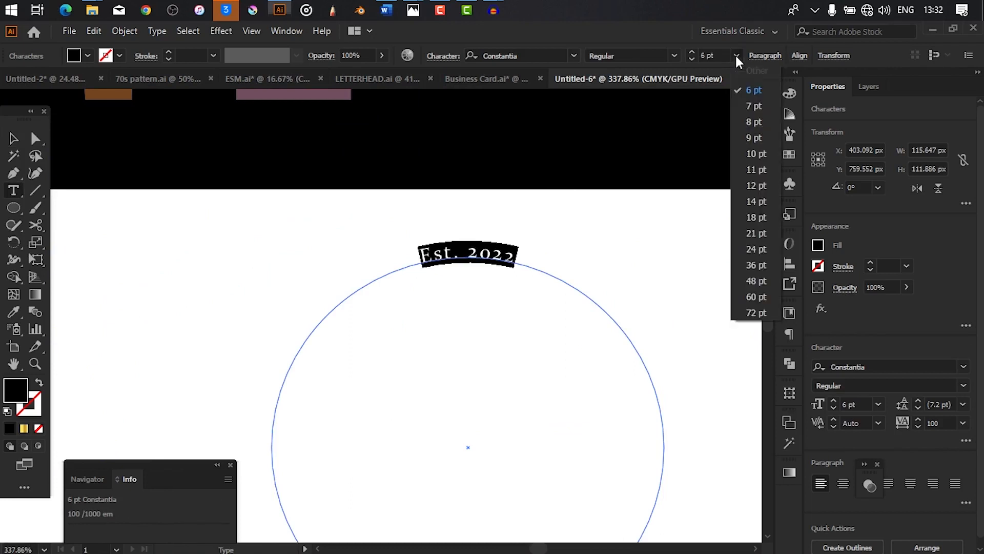
left_click(751, 128)
- Shift the enlarged "Est. 2022" text slightly counterclockwise along the path to center it at the top of the circle
left_click_drag(574, 246, 546, 256)
left_click_drag(446, 247, 625, 238)
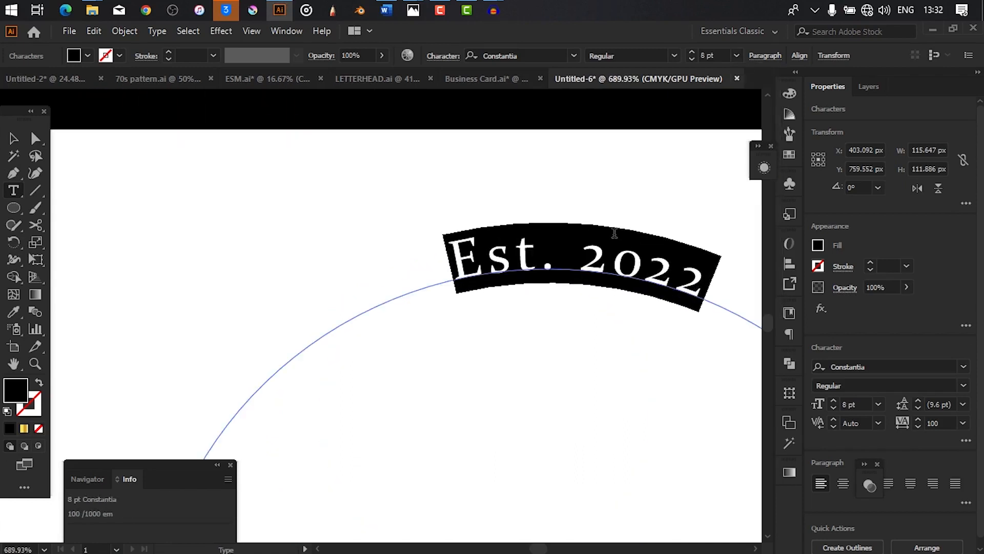
key("Escape")
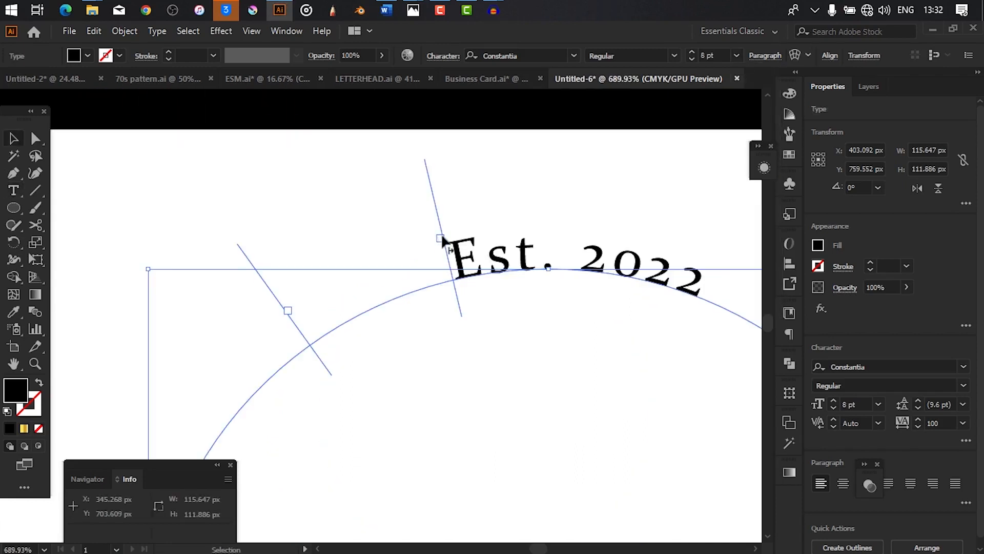
left_click_drag(441, 238, 403, 241)
- Expand the "Est. 2022" path text into shapes with the Object and Fill options enabled
left_click_drag(573, 306, 657, 308)
left_click_drag(558, 307, 674, 336)
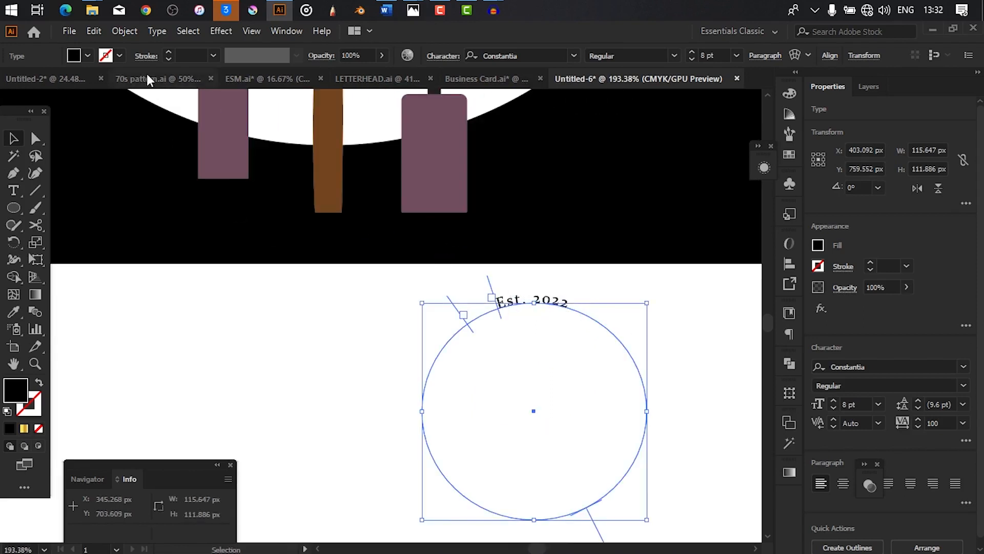
left_click(125, 33)
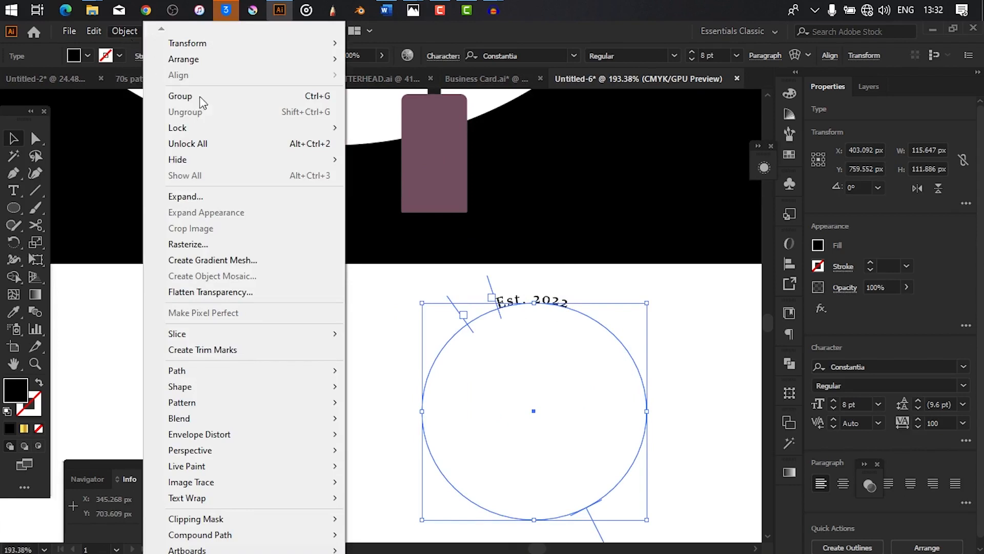
left_click(257, 199)
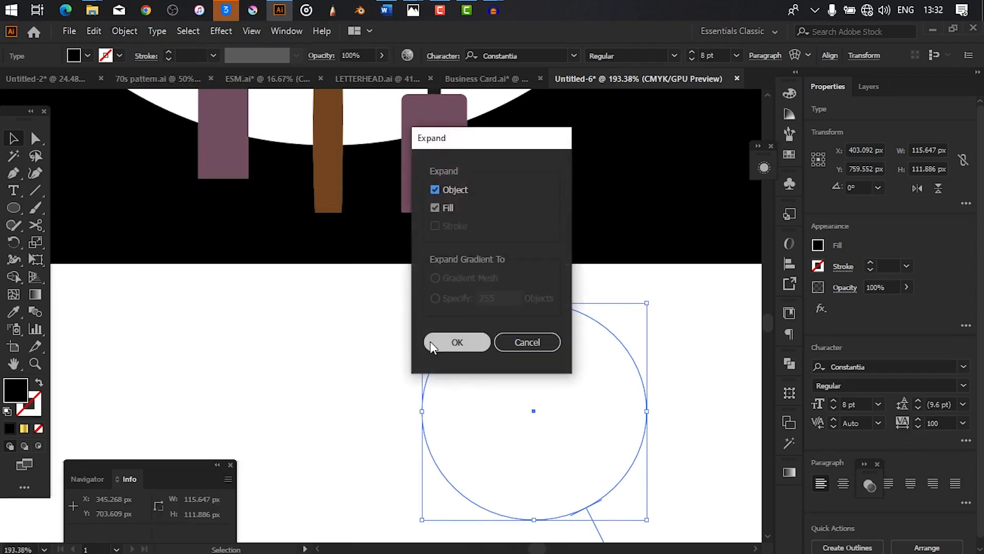
left_click(446, 341)
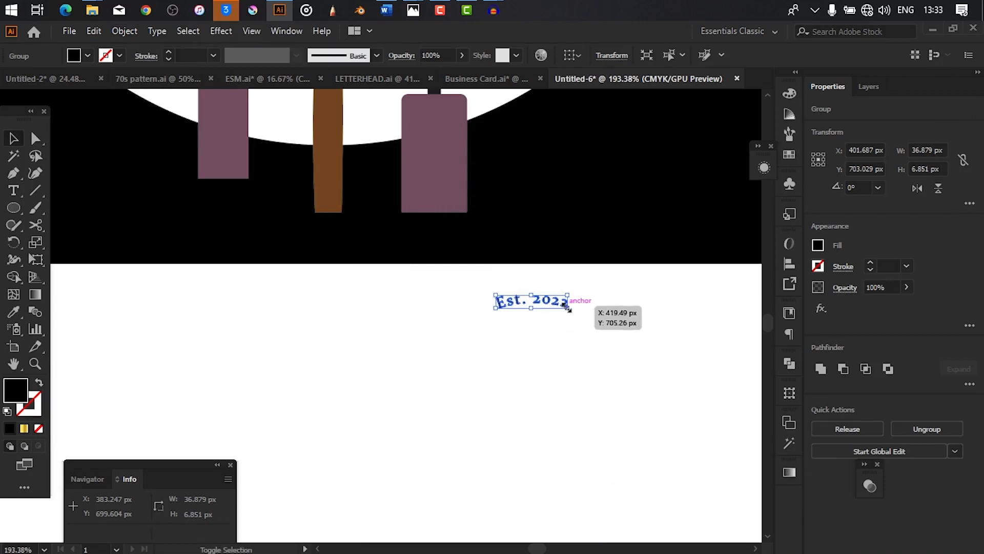
- Enlarge the expanded "Est. 2022" text to about 74 px wide and place it inside the top of the white circle
left_click_drag(567, 306, 605, 339)
left_click_drag(643, 306, 435, 470)
left_click_drag(518, 444, 445, 282)
key("space")
left_click_drag(410, 241, 495, 256)
left_click_drag(474, 293, 477, 201)
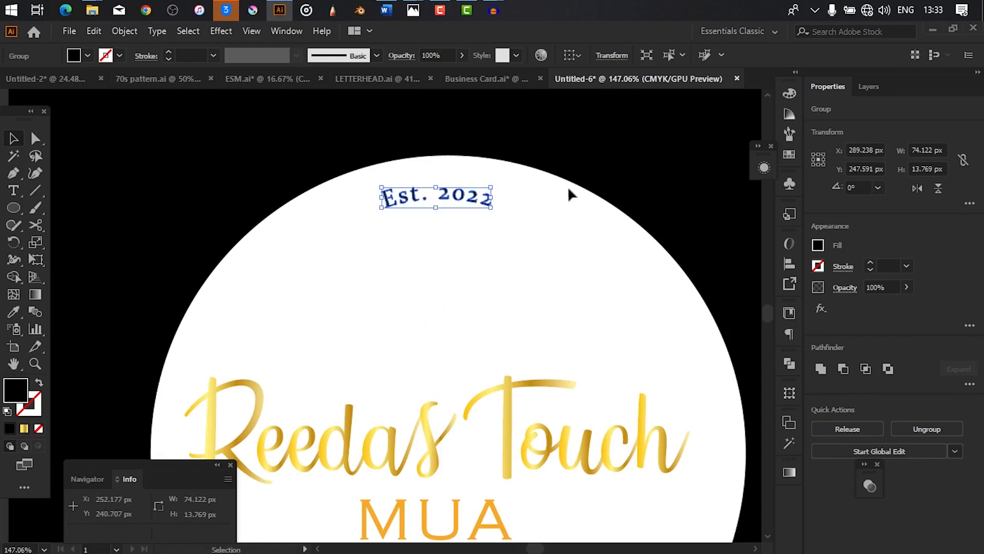
- Recolor the "Est. 2022" text by sampling the orange fill of the "MUA" lettering with the Eyedropper
left_click(819, 245)
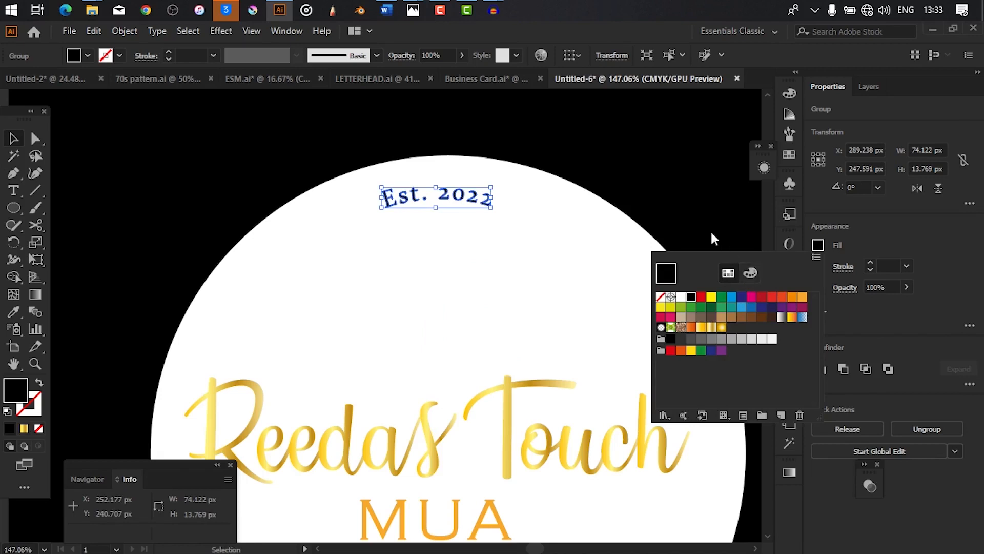
left_click(14, 312)
left_click_drag(306, 450, 290, 266)
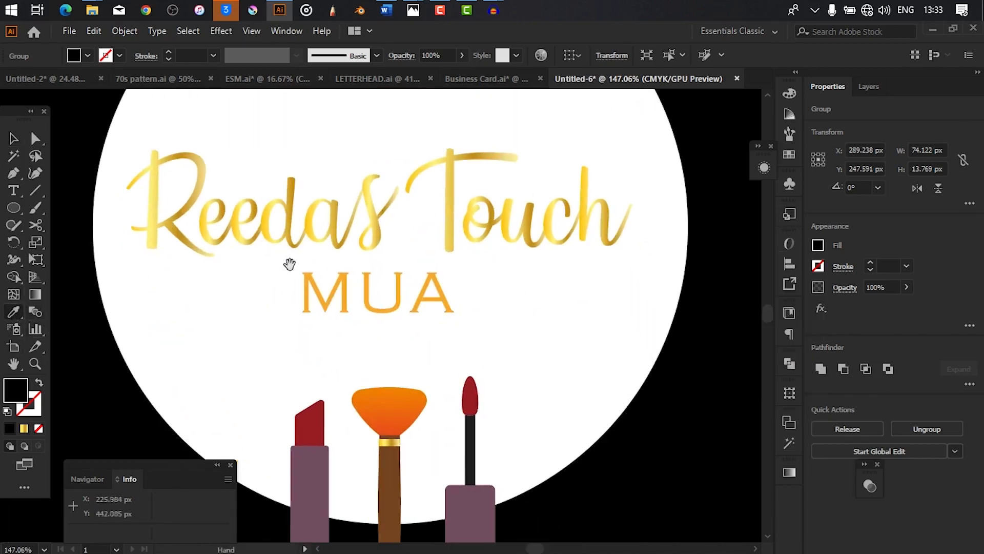
left_click(346, 283)
left_click_drag(560, 249, 405, 297)
left_click_drag(450, 220, 352, 278)
key("v")
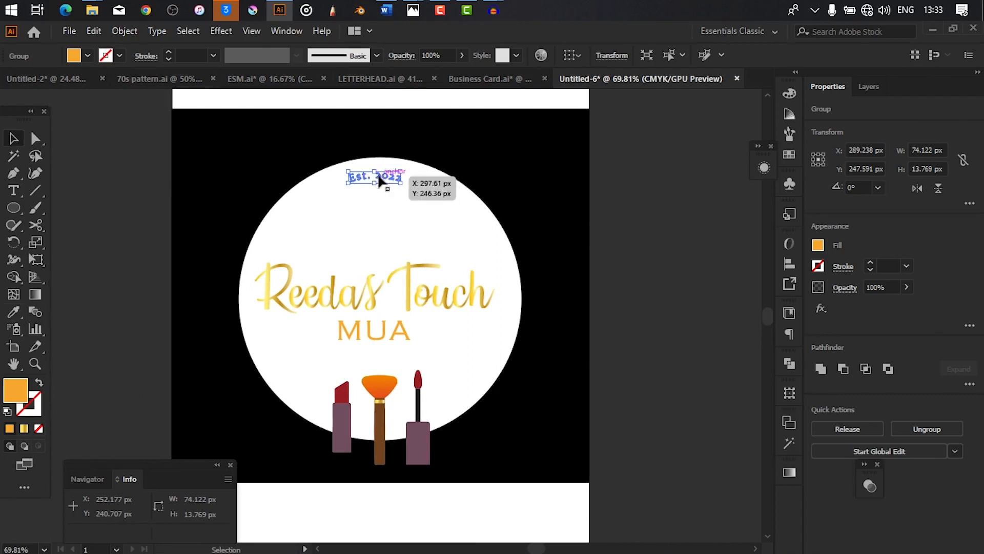
- Center the "Est. 2022" text horizontally on the artboard using Align to Artboard
left_click(578, 54)
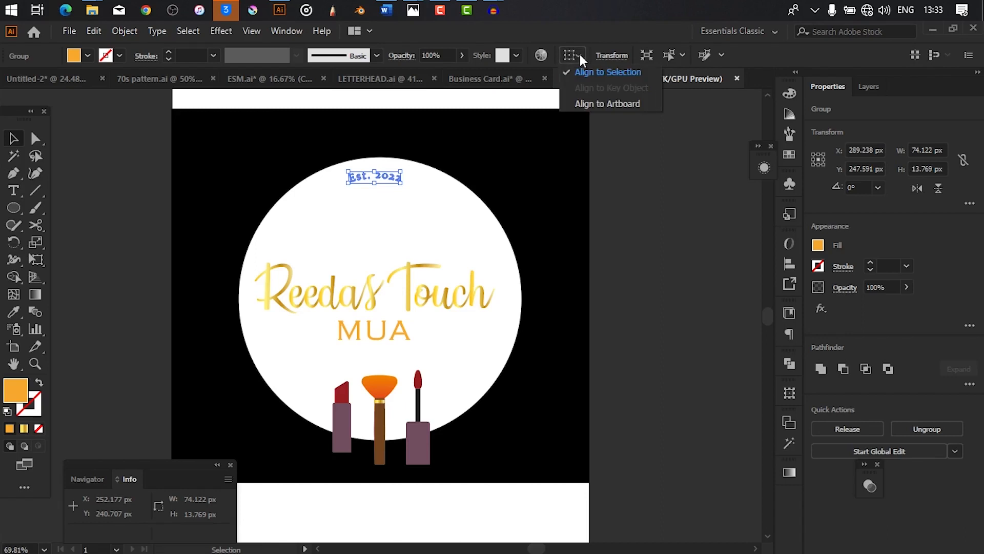
left_click(584, 103)
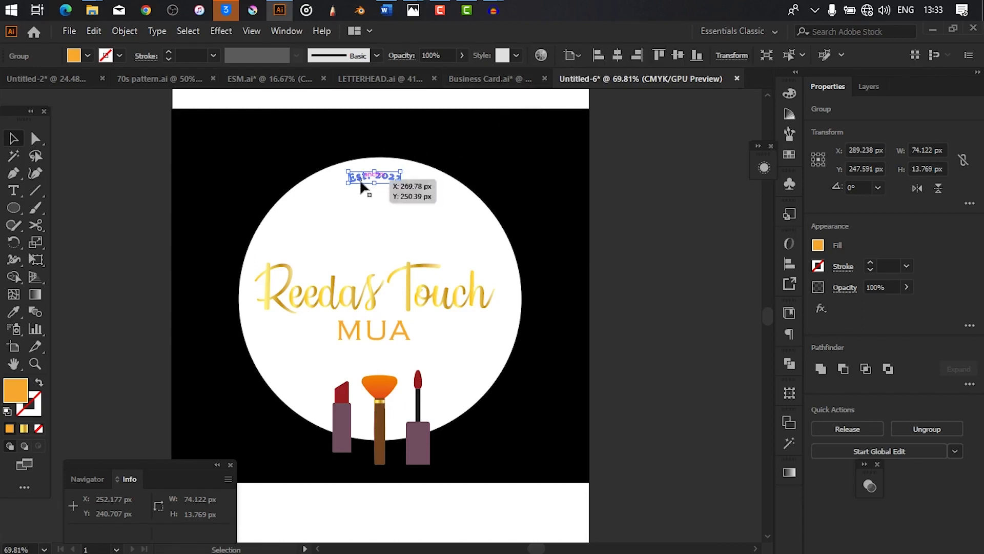
left_click(615, 59)
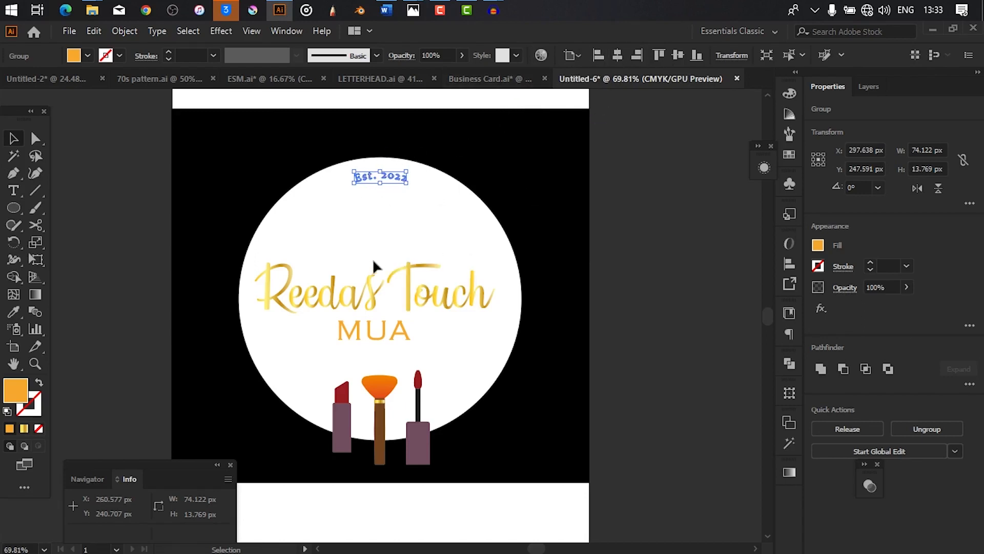
- Scale the "Est. 2022" text proportionally about its center to about 86 px wide
left_click_drag(360, 302, 425, 323)
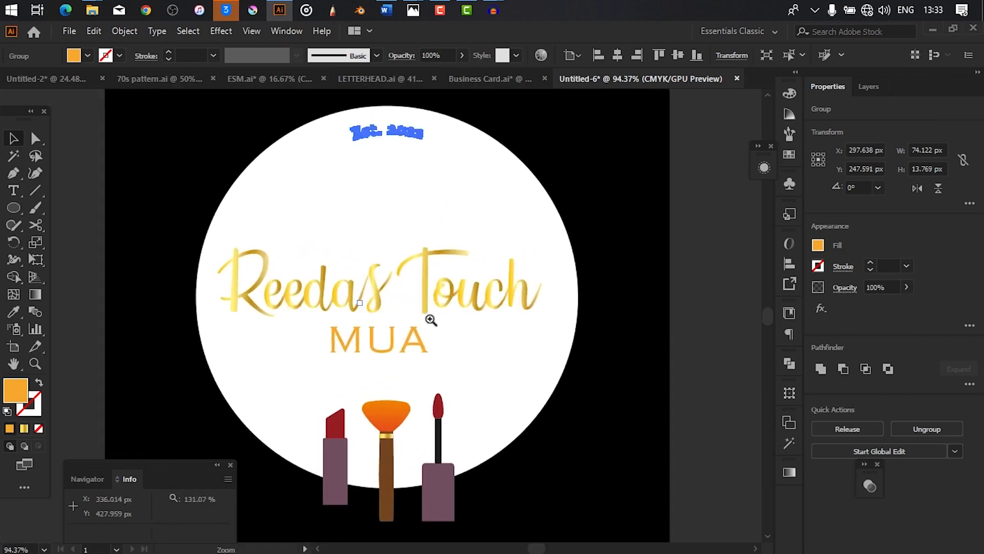
left_click_drag(423, 139, 348, 155)
left_click_drag(327, 266, 375, 280)
left_click_drag(438, 247, 444, 362)
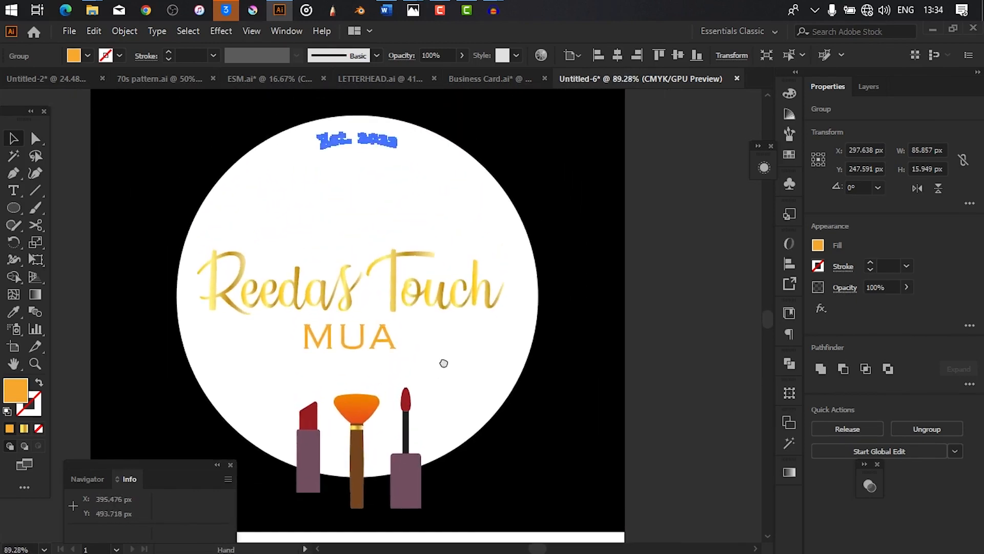
left_click_drag(516, 308, 487, 283)
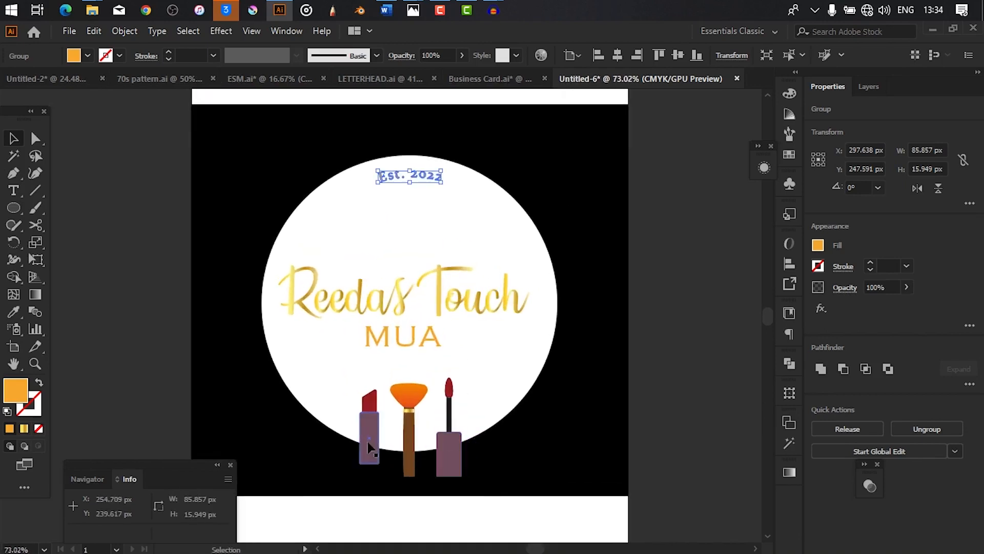
left_click_drag(523, 201, 481, 177)
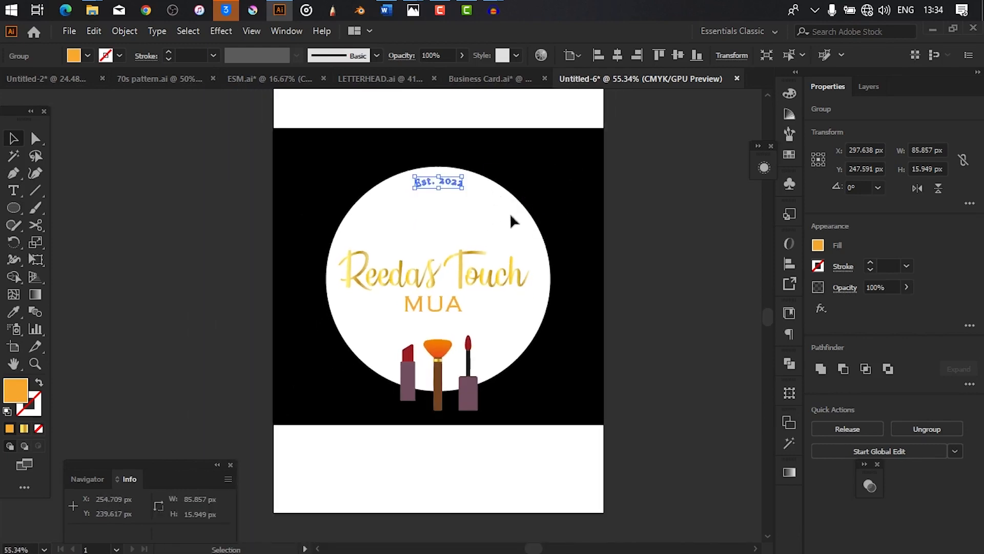
- Unlock the black background rectangle and the white circle, and clear the selection
left_click(560, 220)
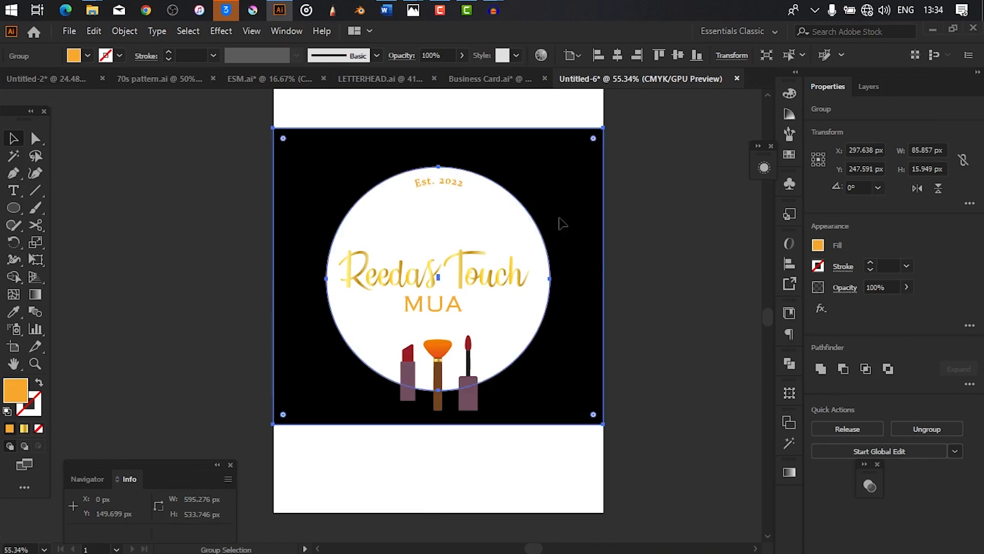
left_click(616, 227, "ctrl")
left_click_drag(586, 235, 624, 272)
left_click(616, 275, "ctrl+alt")
left_click(595, 280, "ctrl+alt")
left_click(681, 277)
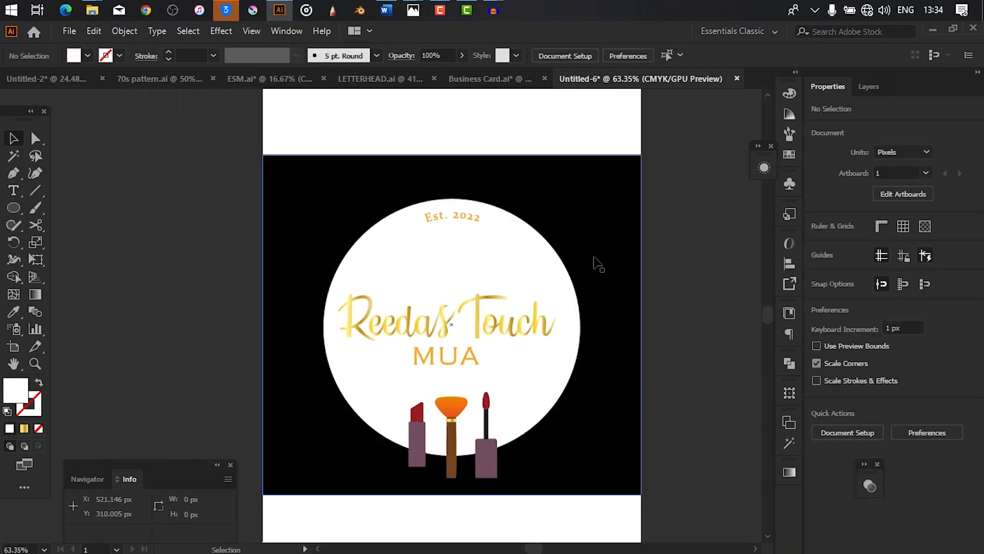
- Paste a copy of the white circle in place and bring it to the front of all artwork
left_click(503, 257)
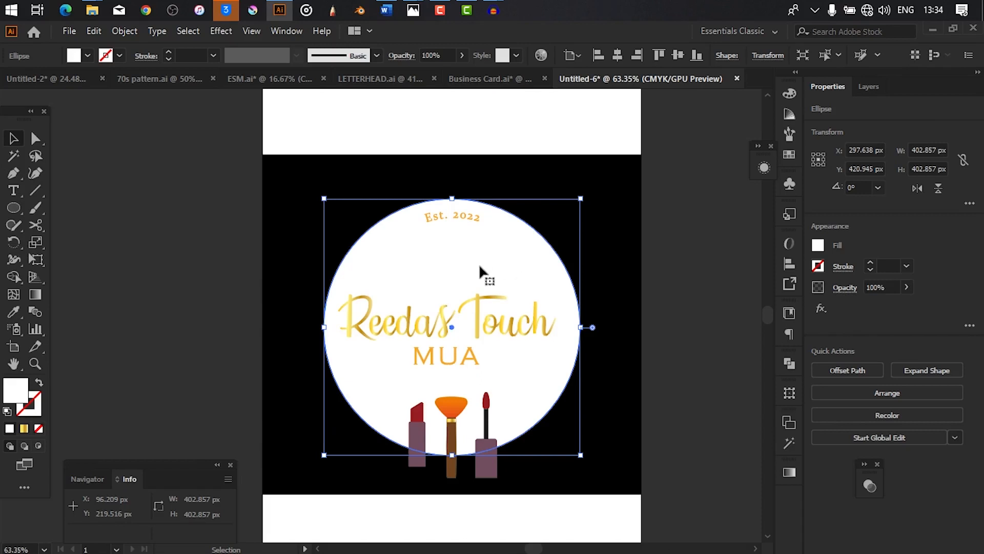
key("a")
key("v")
right_click(497, 240)
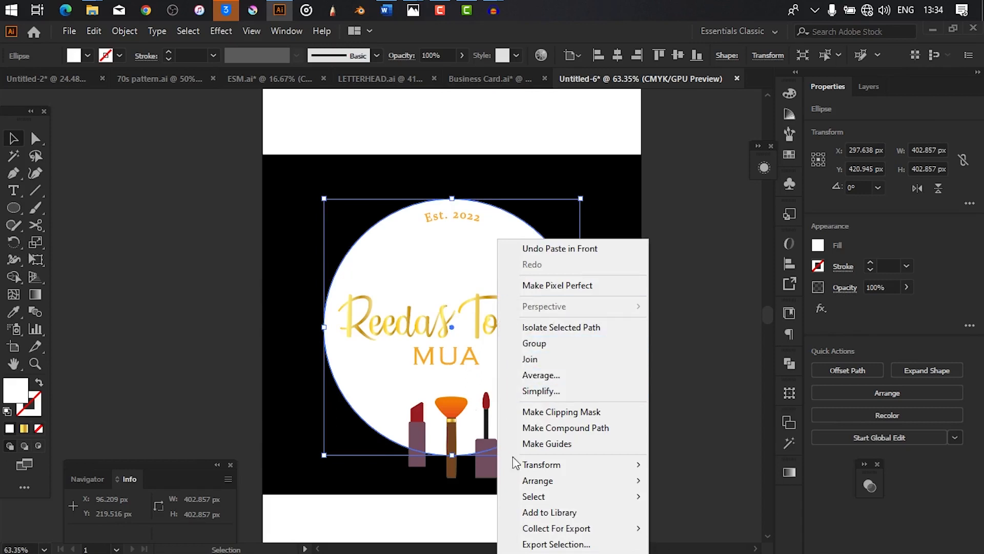
mouse_move(636, 480)
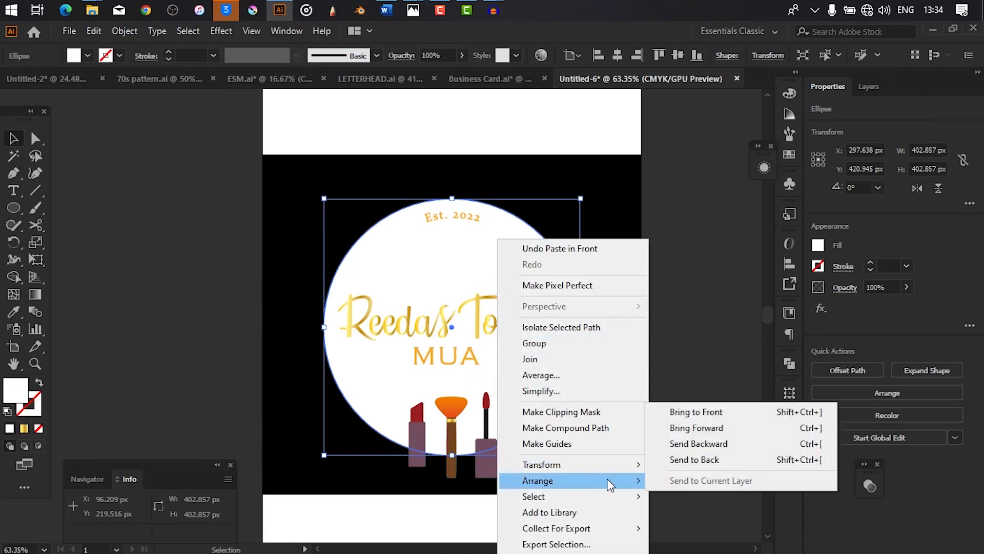
left_click(747, 415)
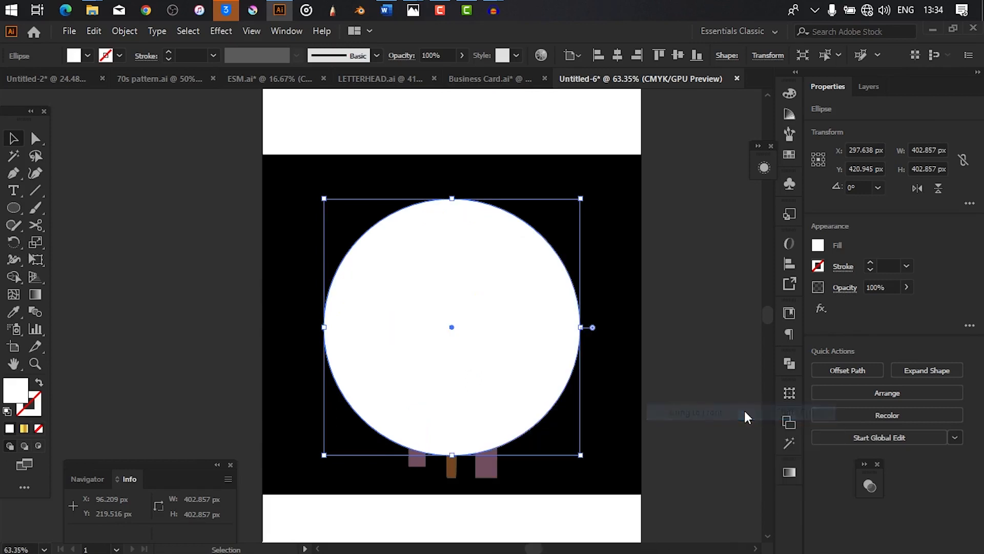
- Lock the black background rectangle
left_click(717, 254)
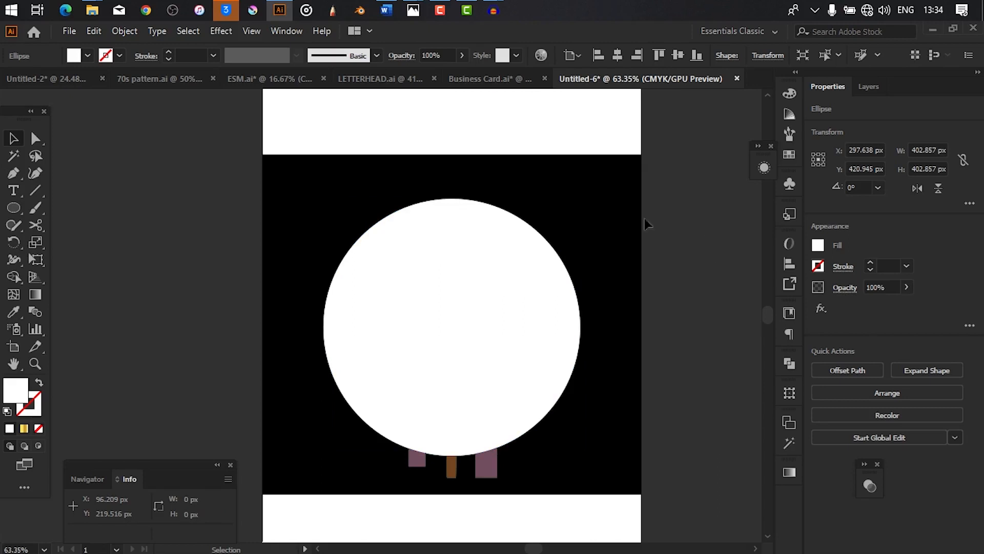
left_click(598, 182)
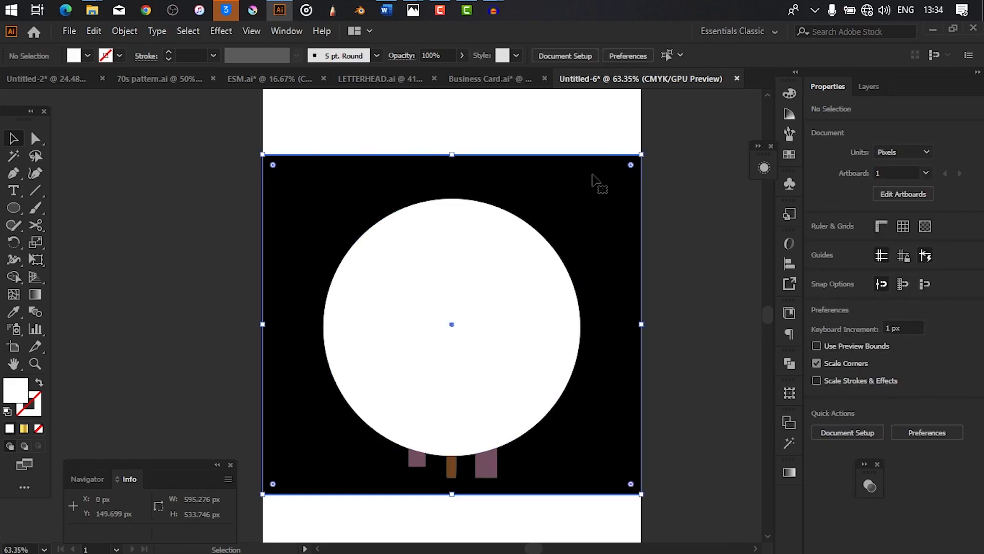
key("ctrl+shift+a")
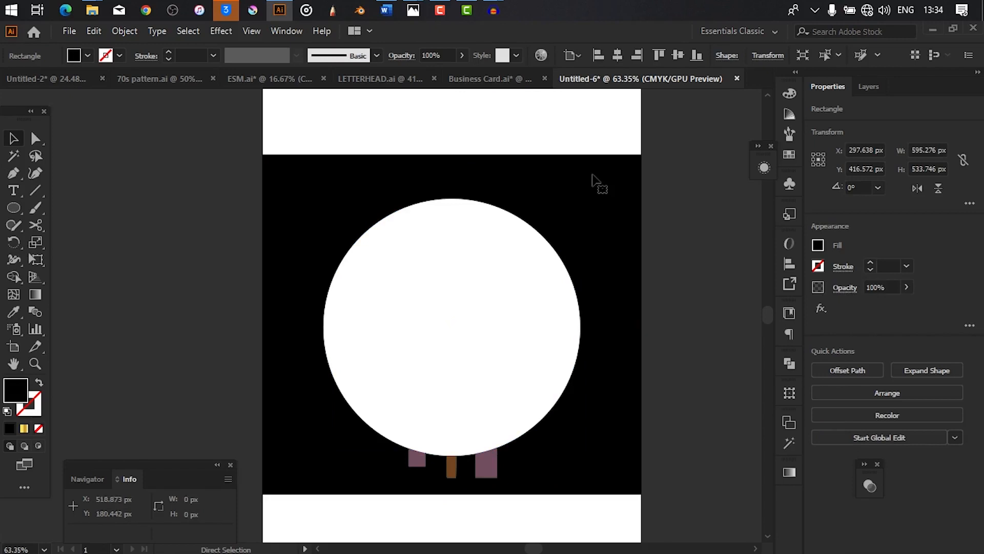
- Make a clipping mask from the front circle over all the logo artwork, trimming the makeup tools to the circle's edge
left_click_drag(288, 173, 601, 503)
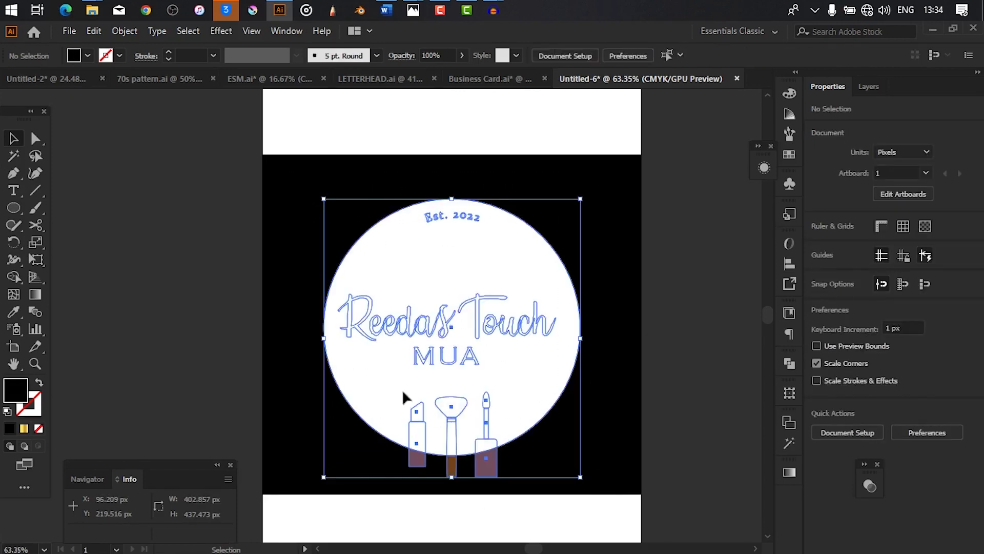
right_click(455, 322)
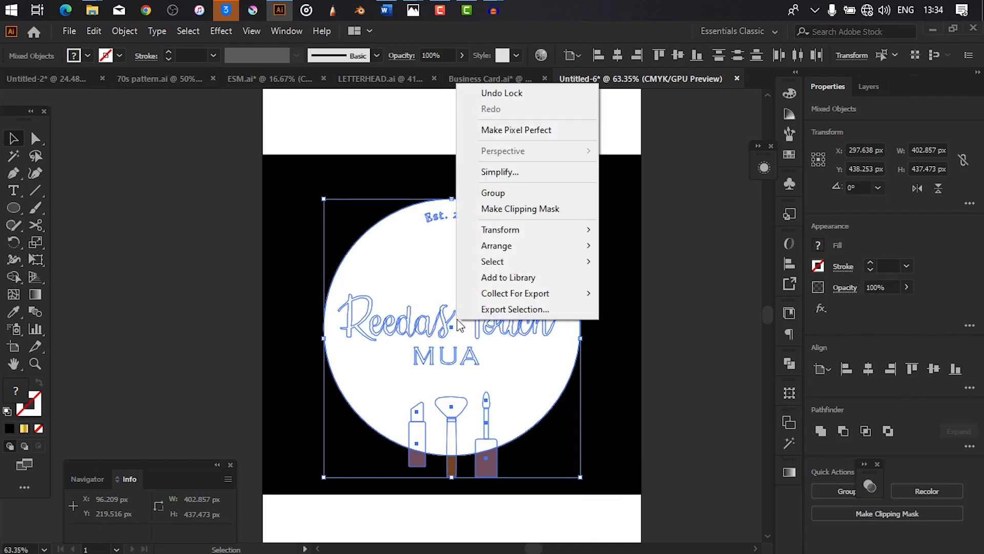
left_click(511, 214)
mouse_move(483, 352)
left_mouse_down()
mouse_move(541, 362)
mouse_move(521, 364)
mouse_move(494, 347)
left_mouse_up()
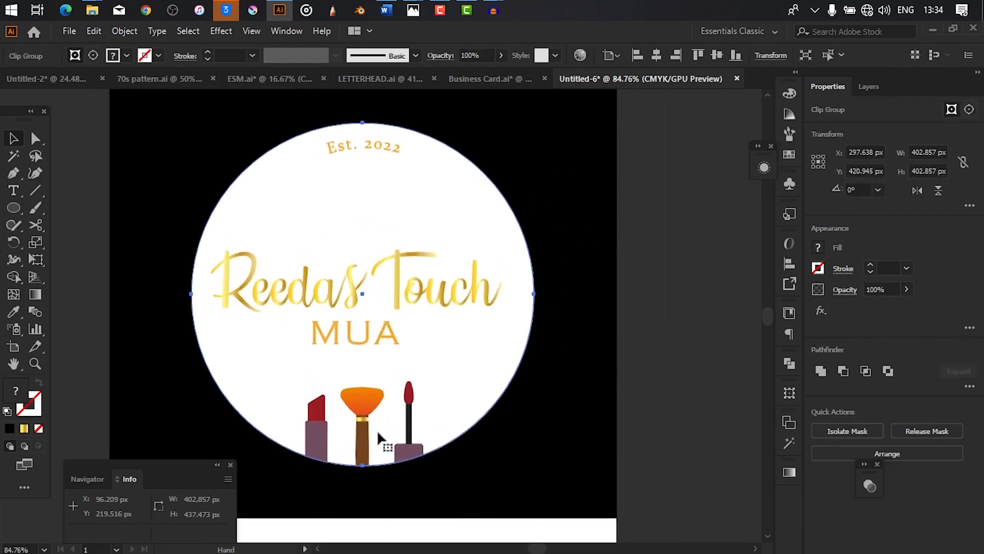
left_click(635, 399)
- Isolate the clipped group and nudge the lipstick a few pixels right, closer to the brush
left_click_drag(414, 410, 480, 414)
left_click_drag(396, 389, 438, 431)
left_click_drag(525, 411, 440, 400)
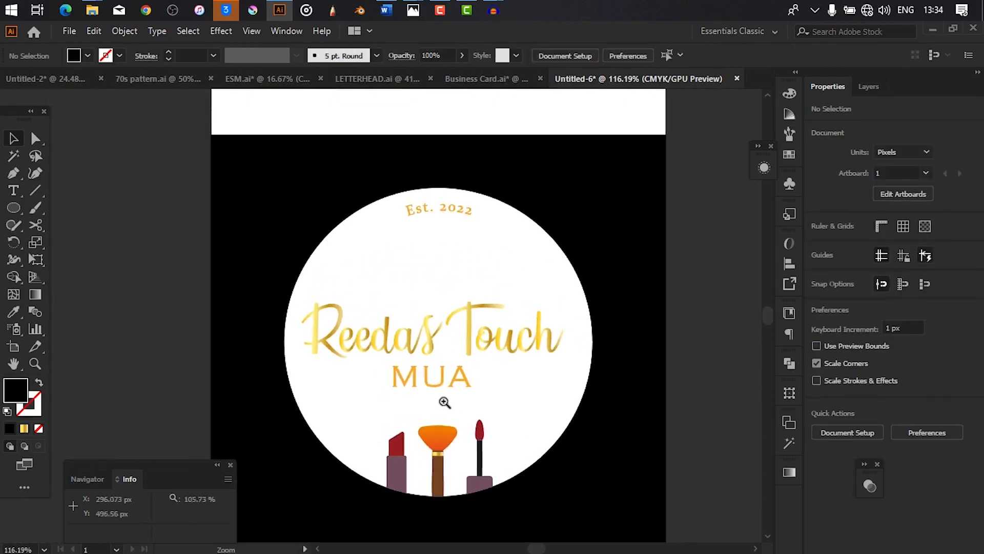
left_click_drag(456, 457, 437, 430)
left_click(392, 428)
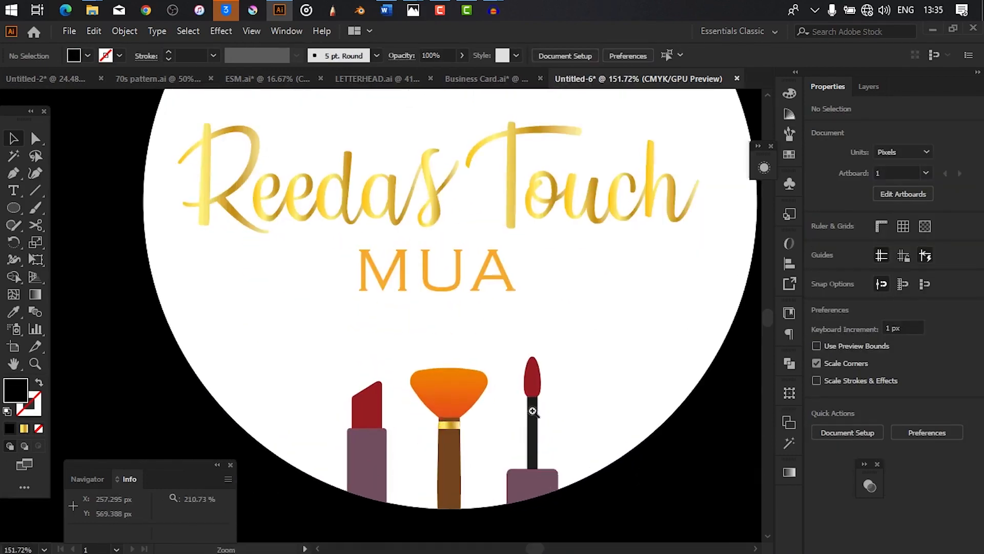
left_click(425, 393)
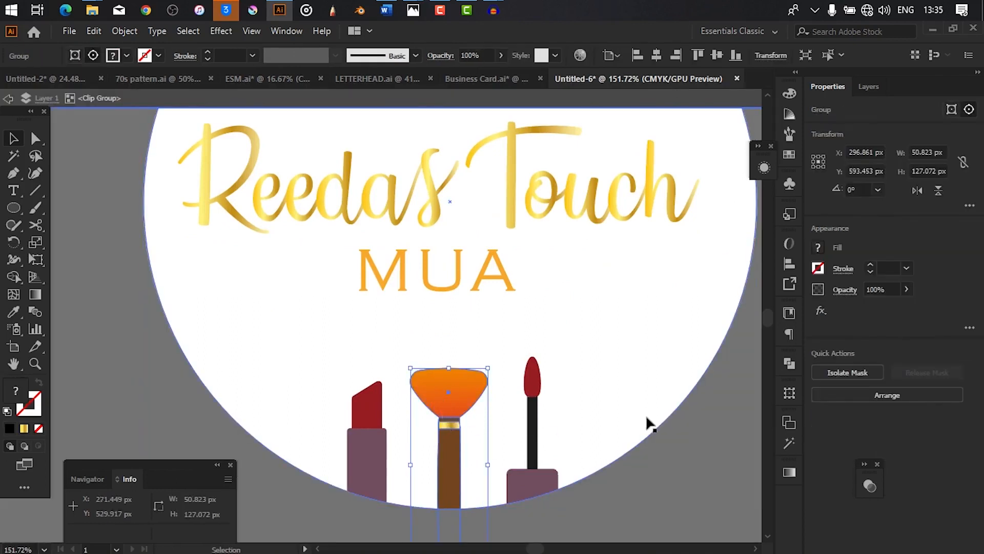
left_click_drag(625, 422, 594, 426)
left_click_drag(505, 441, 543, 445)
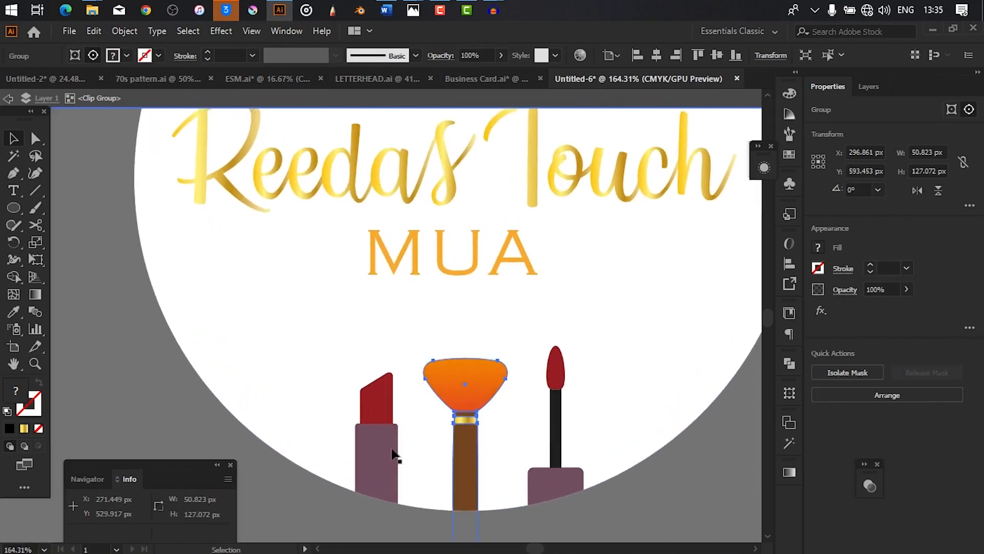
left_click(383, 451)
key("Right")
key("Right")
key("Right")
key("Right")
- Nudge the lip gloss applicator group down about 4 px
left_click(564, 486)
key("Right")
key("Down")
key("Right")
key("Right")
key("Down")
key("Down")
key("Down")
key("Right")
key("Right")
key("Down")
key("Down")
- Isolate the lip gloss group and stretch the purple tube's top edge upward to a height of about 71 px
double_click(556, 485)
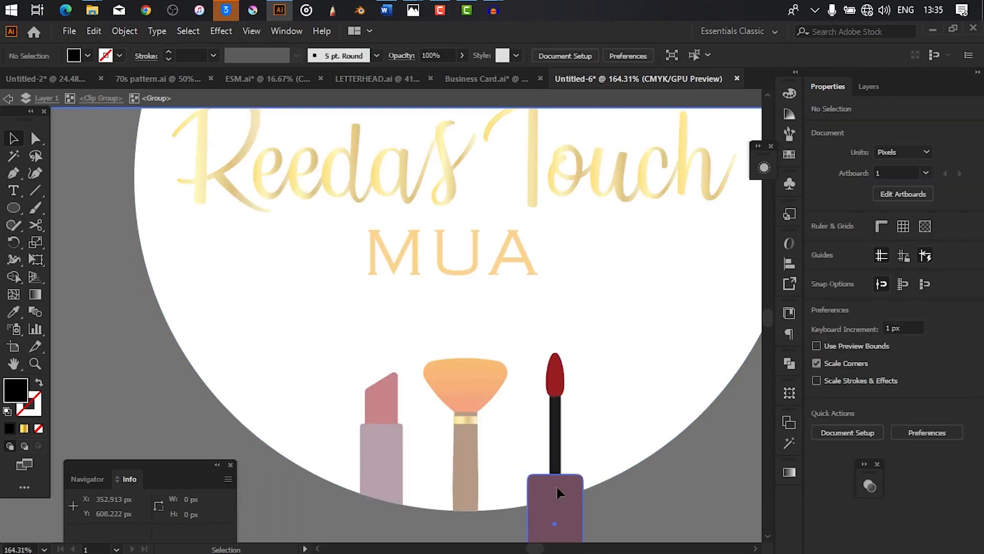
left_click(552, 475)
left_click_drag(555, 474, 557, 457)
scroll(589, 451, "down", 2)
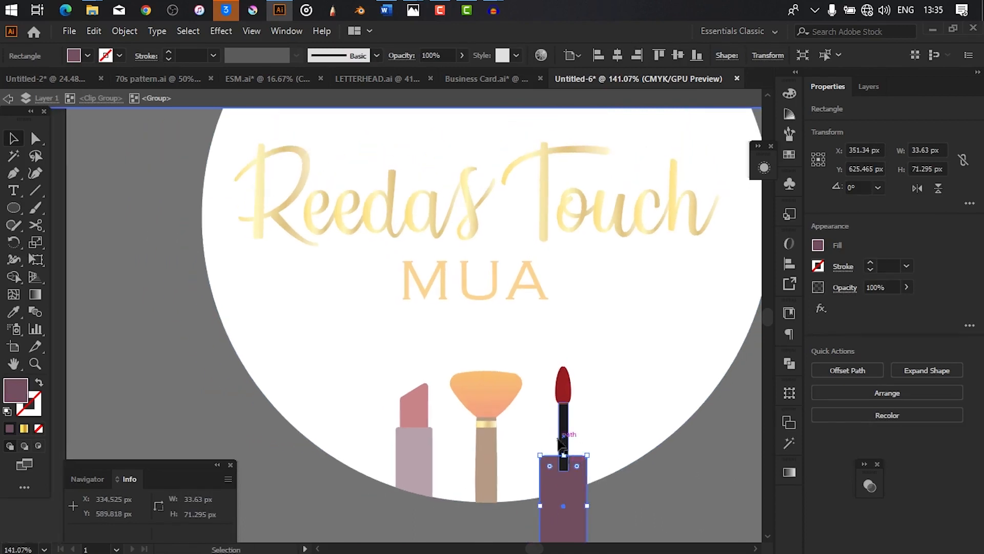
- Try bringing the purple lip gloss tube to the front of its group, and undo that arrangement
right_click(569, 485)
mouse_move(670, 428)
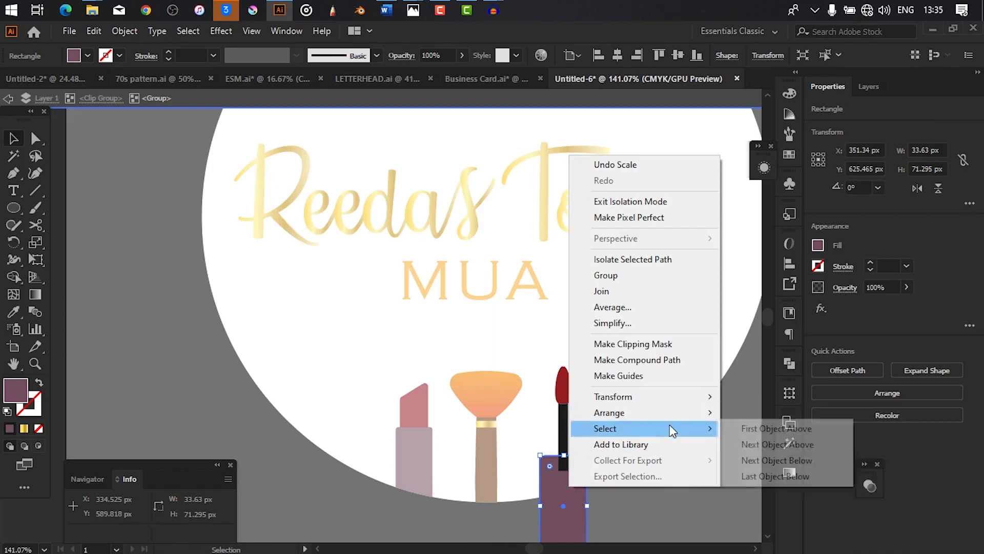
mouse_move(682, 411)
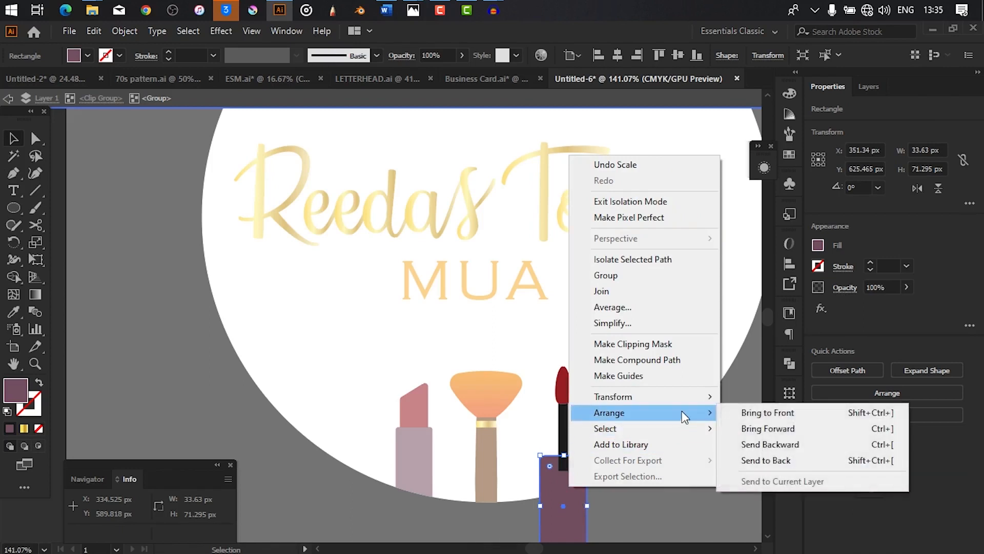
left_click(770, 411)
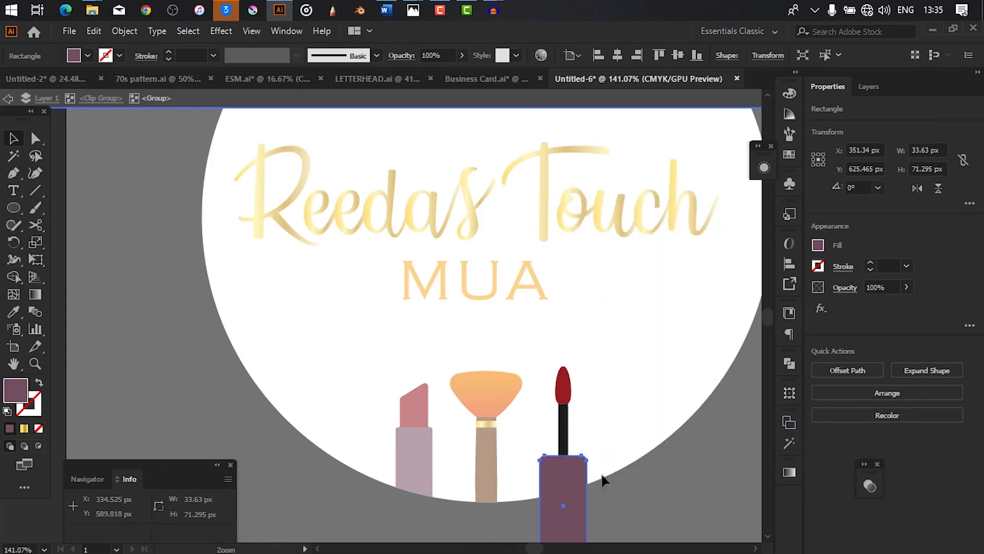
key("ctrl+[")
- Bring the purple lip gloss tube forward over the black applicator stem and exit isolation mode
right_click(573, 491)
mouse_move(663, 408)
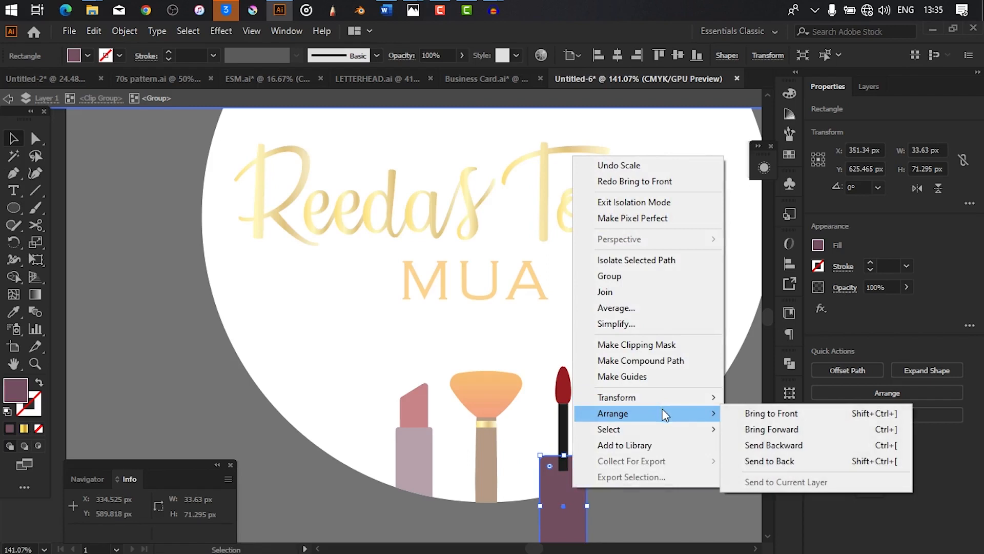
left_click(749, 430)
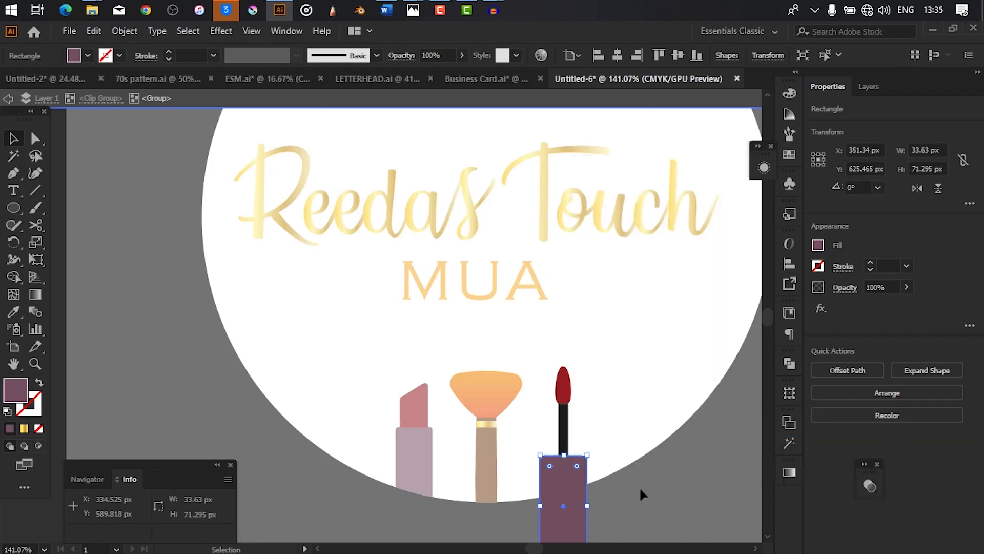
double_click(674, 488)
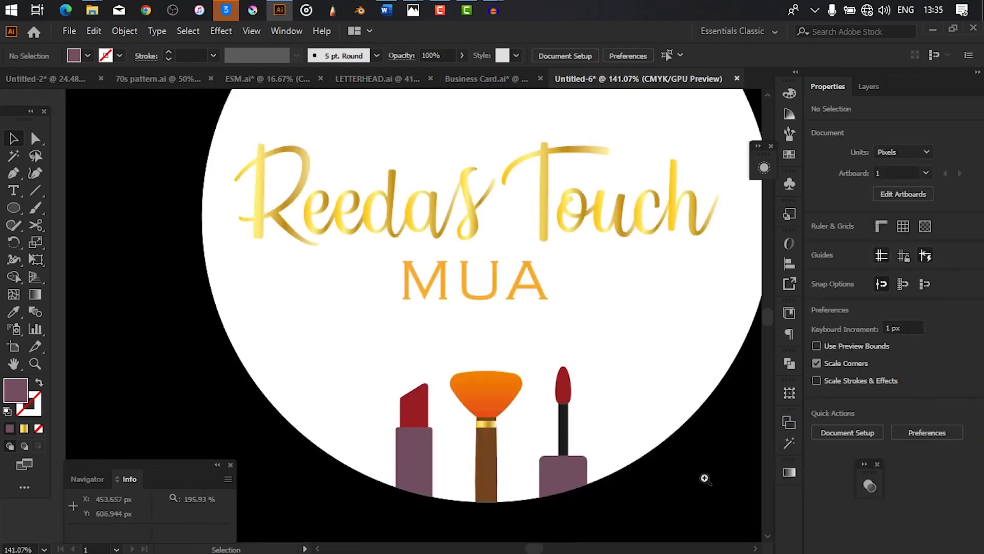
- Save the document as "Reedastouch logo" in the Logo folder inside Adobe illustrator, in Adobe Illustrator format compatible with Illustrator 2020
key("ctrl+0")
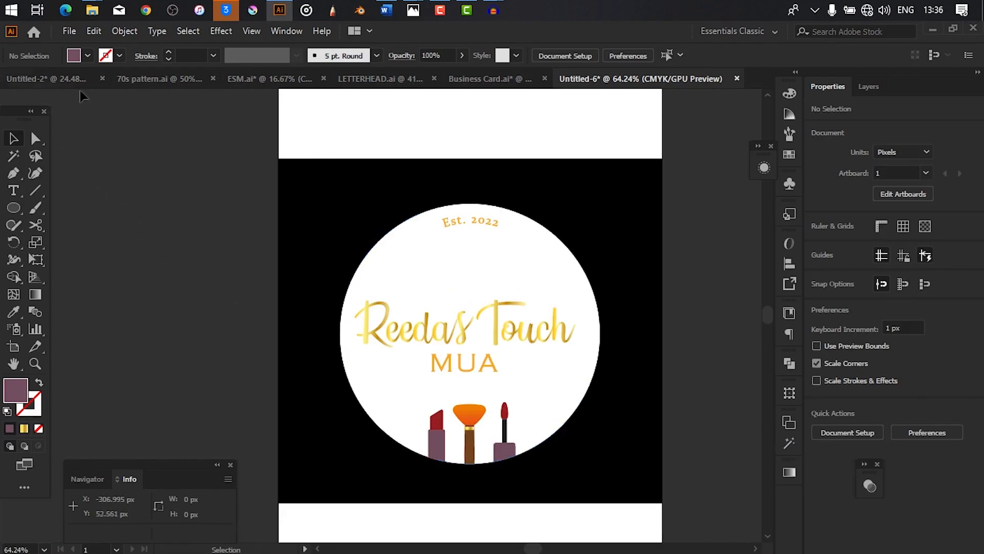
left_click(71, 32)
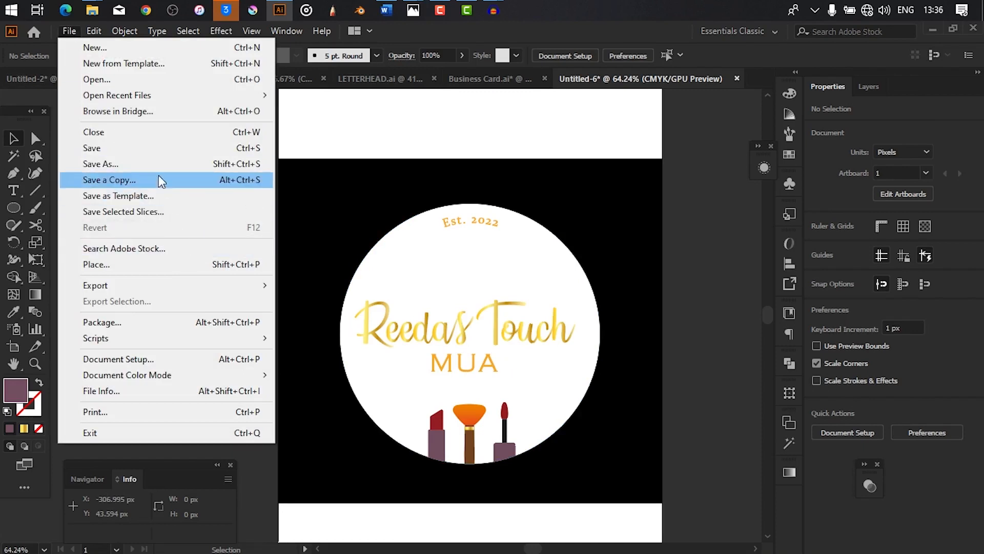
left_click(147, 148)
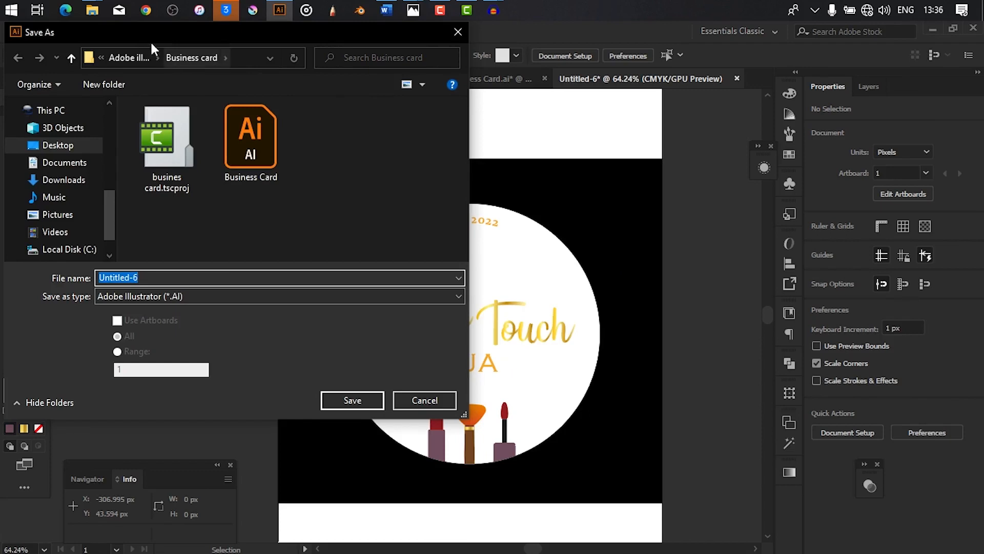
left_click(130, 57)
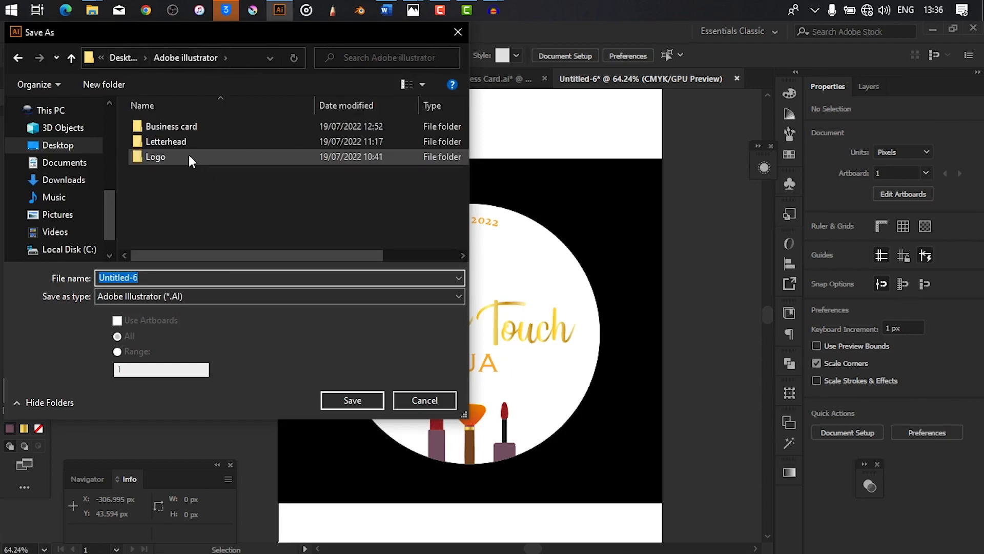
double_click(174, 153)
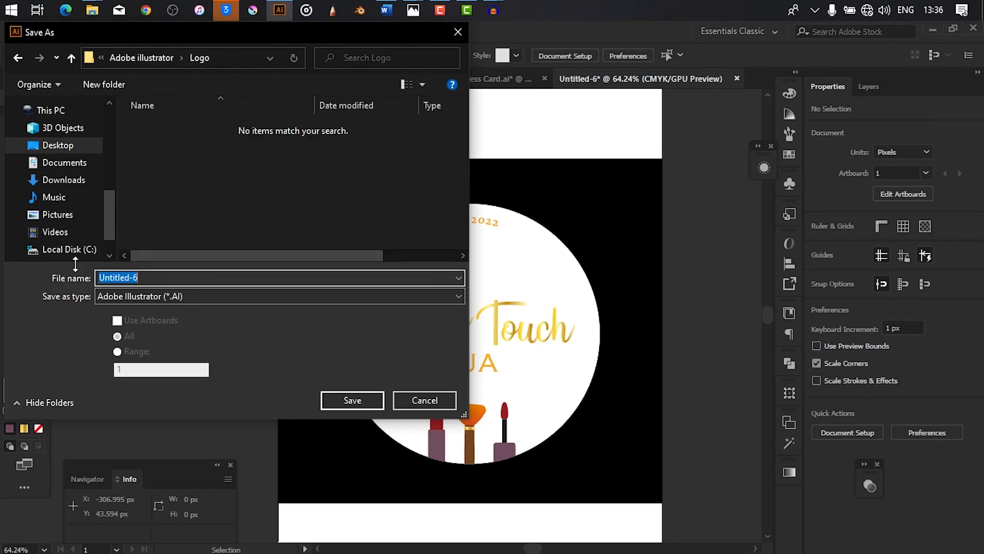
type("REG")
key("BackSpace")
key("BackSpace")
type("eedastouch ")
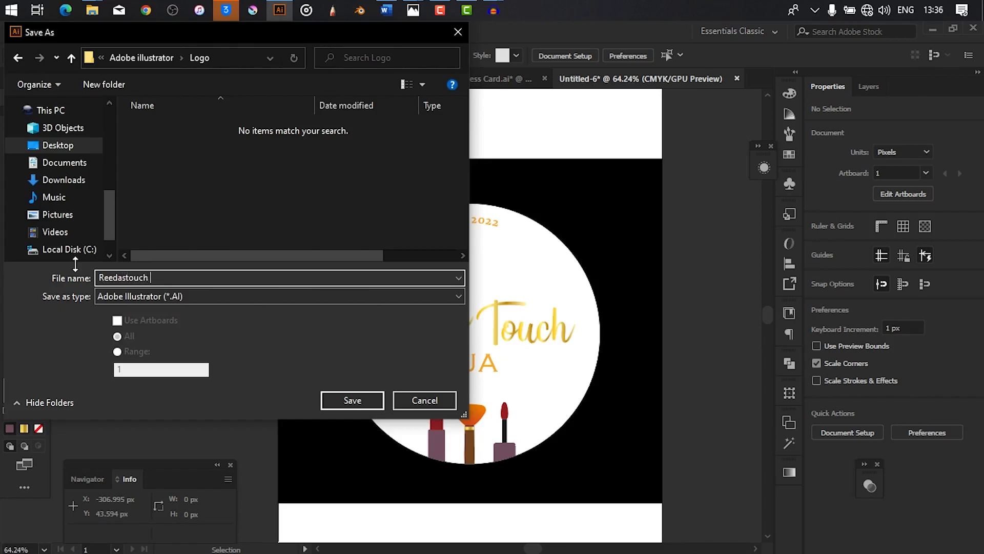
type("logo")
left_click(354, 400)
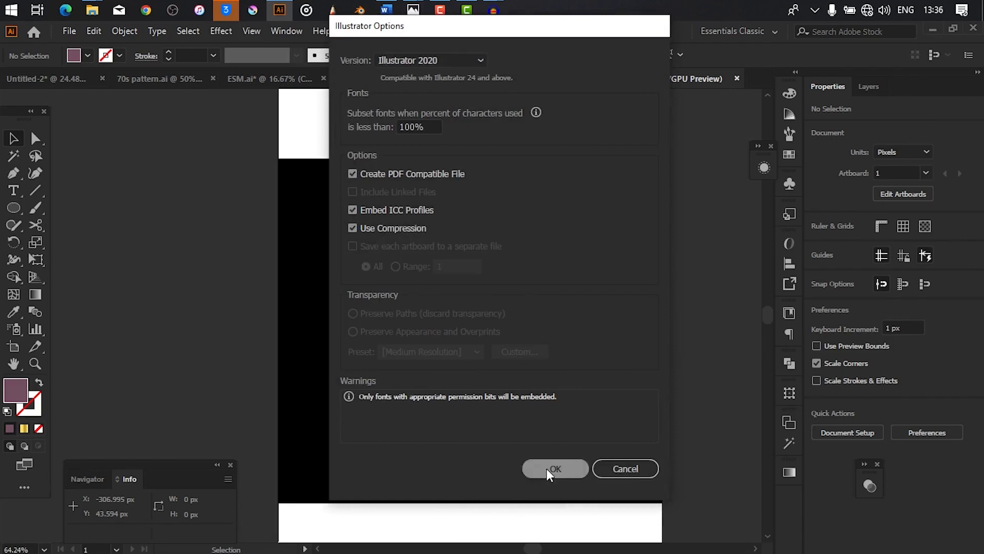
left_click(552, 468)
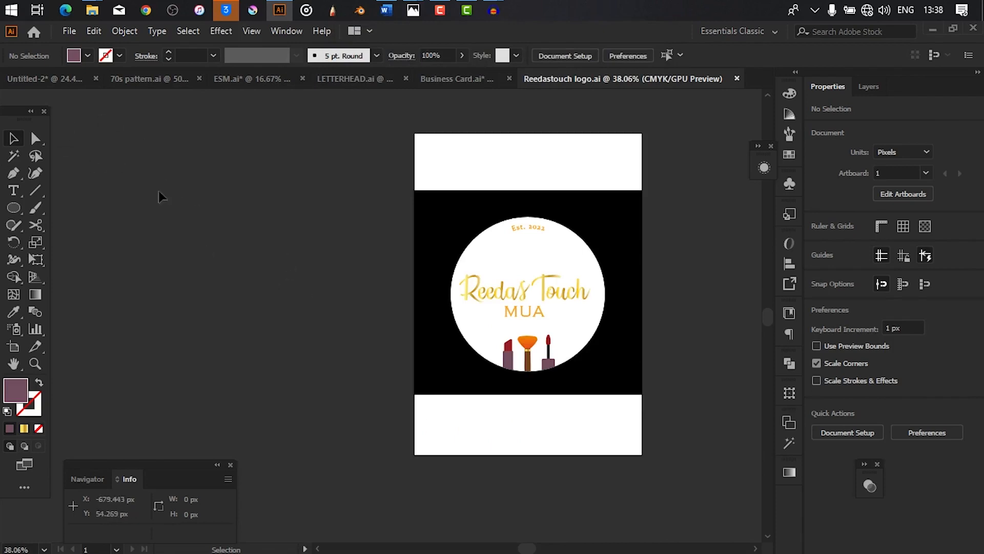
- Export all artboards as the PNG "Reedastouch logo" in the Logo folder, at High (300 ppi) with type-optimized anti-aliasing and transparent background
left_click(70, 31)
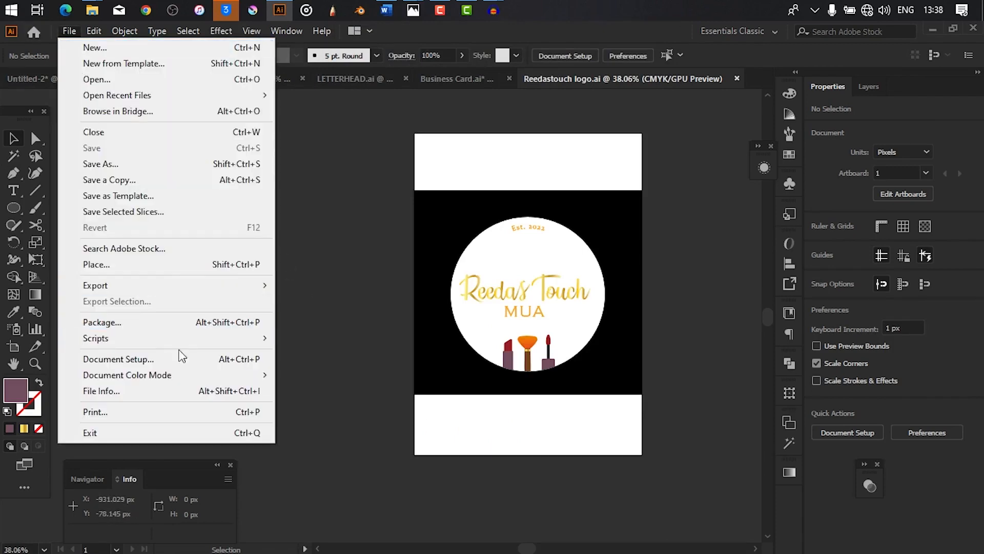
mouse_move(193, 296)
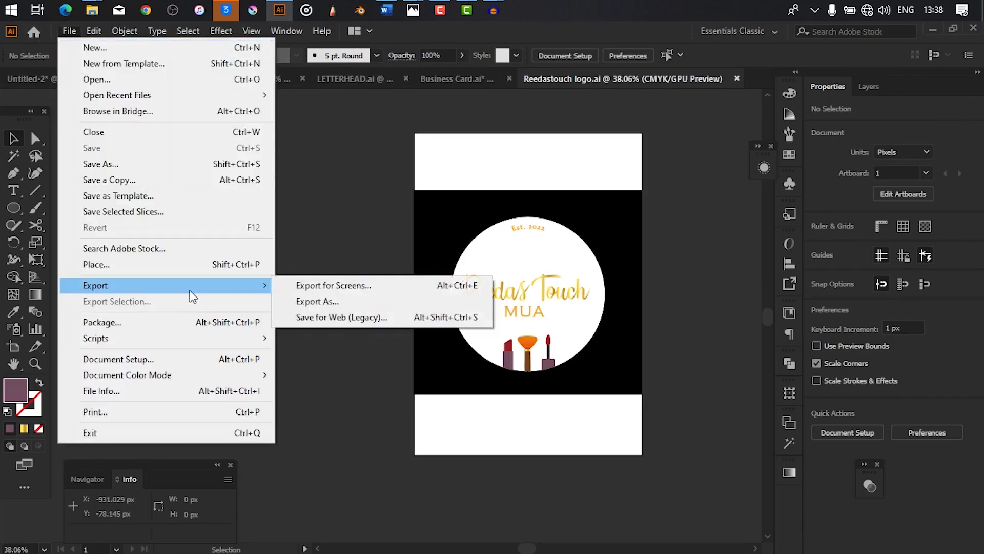
left_click(330, 301)
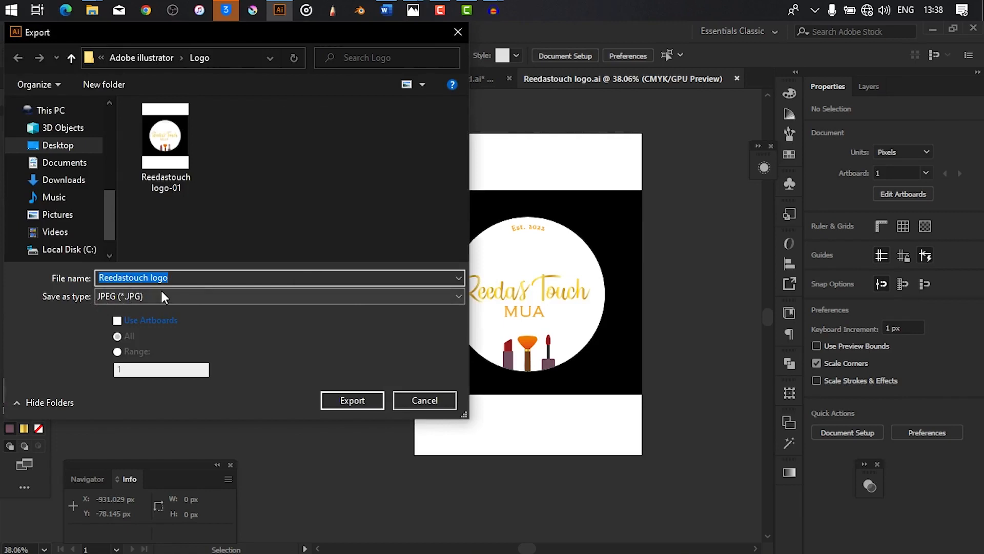
left_click(133, 295)
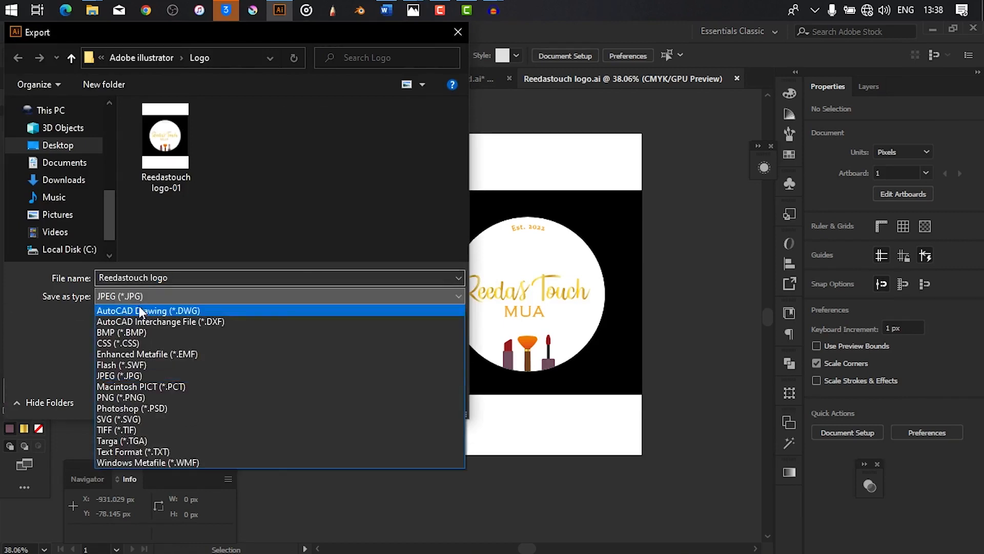
left_click(170, 397)
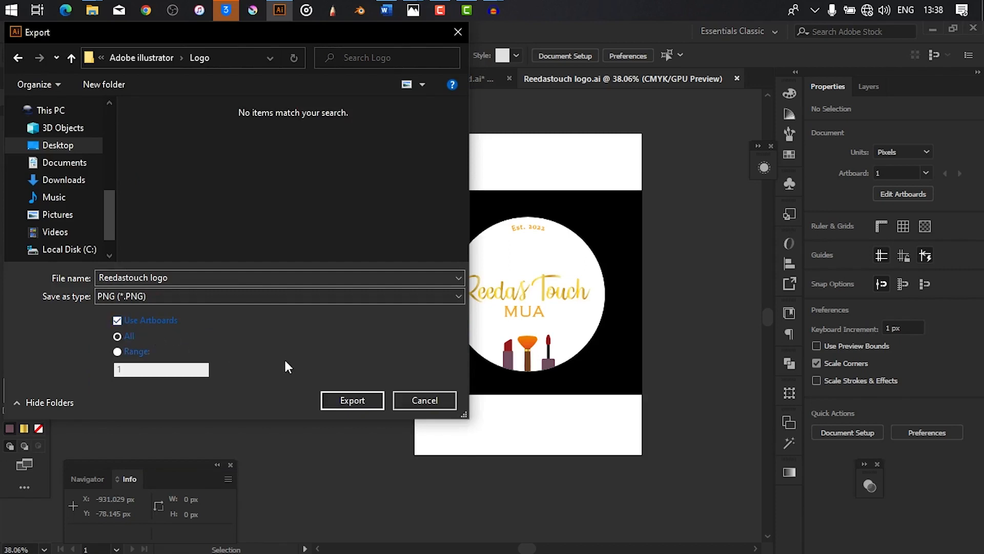
left_click(352, 400)
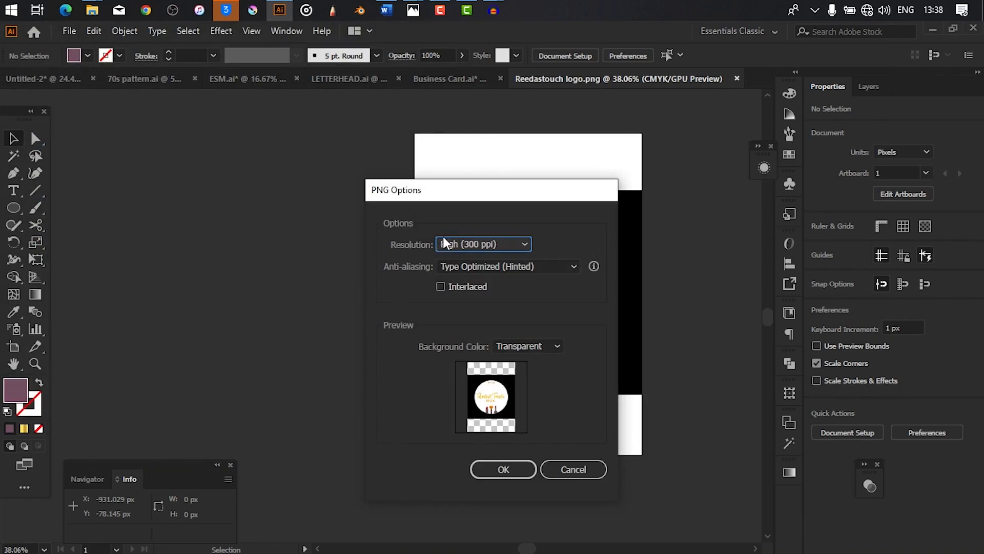
left_click(485, 468)
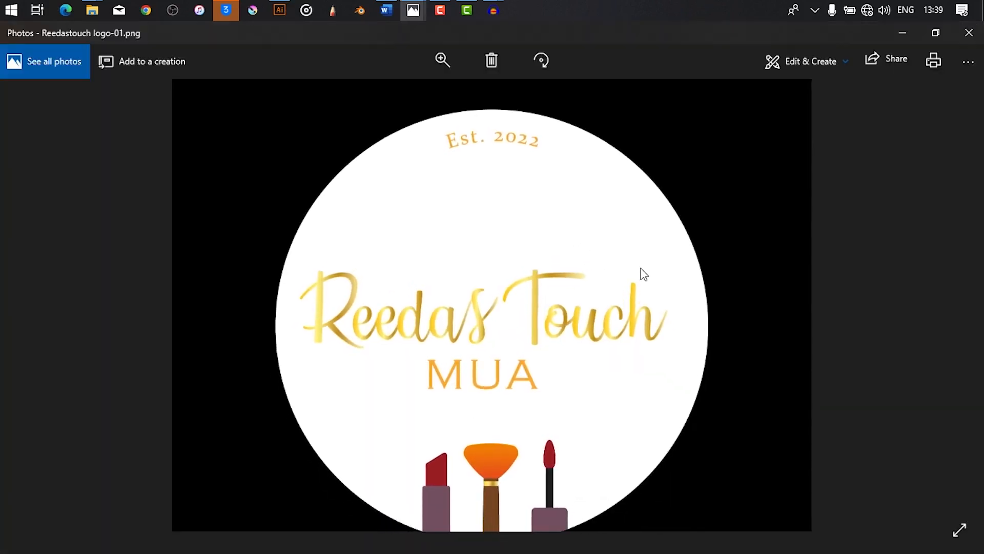
- Zoom out on the exported Reedastouch logo-01.png in Photos to inspect the complete circular logo
left_click(438, 61)
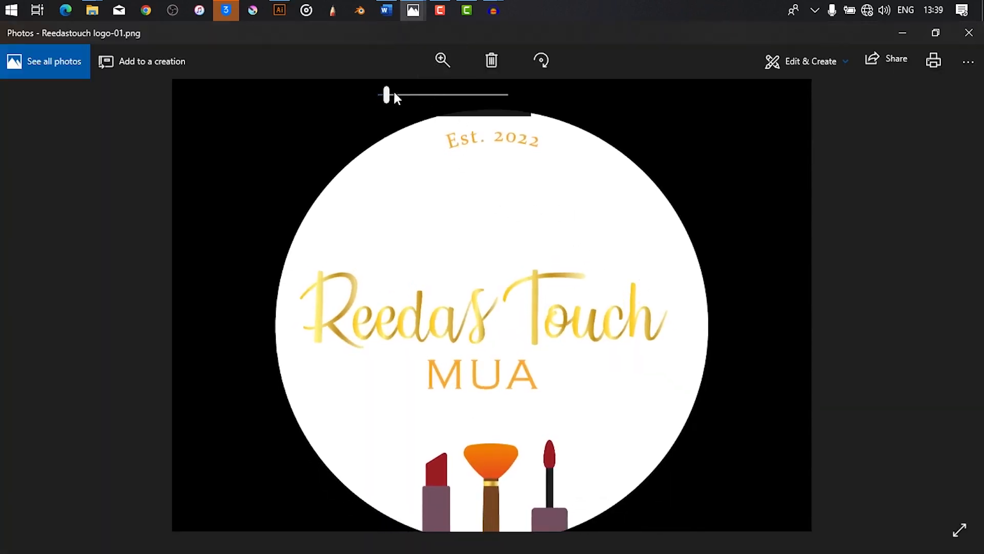
left_click_drag(395, 97, 382, 95)
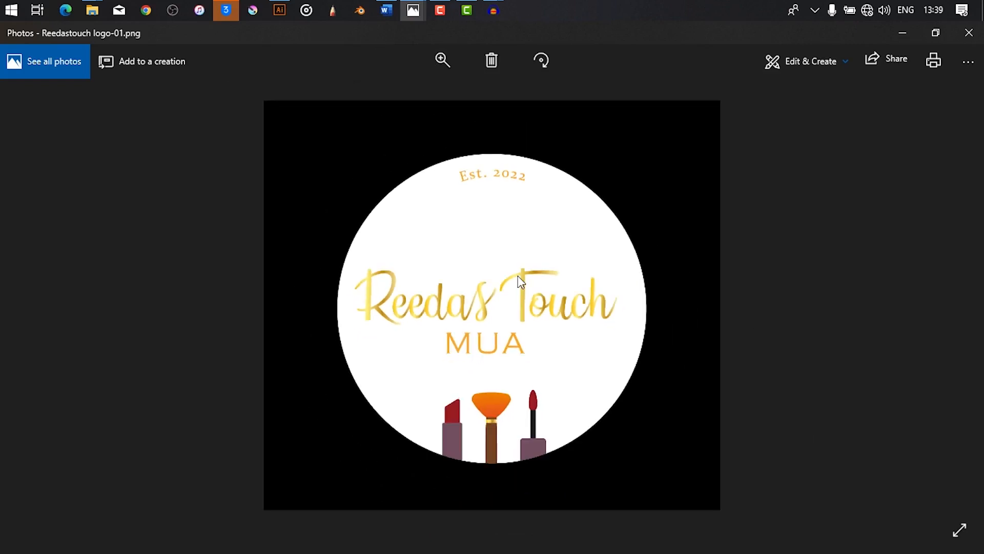